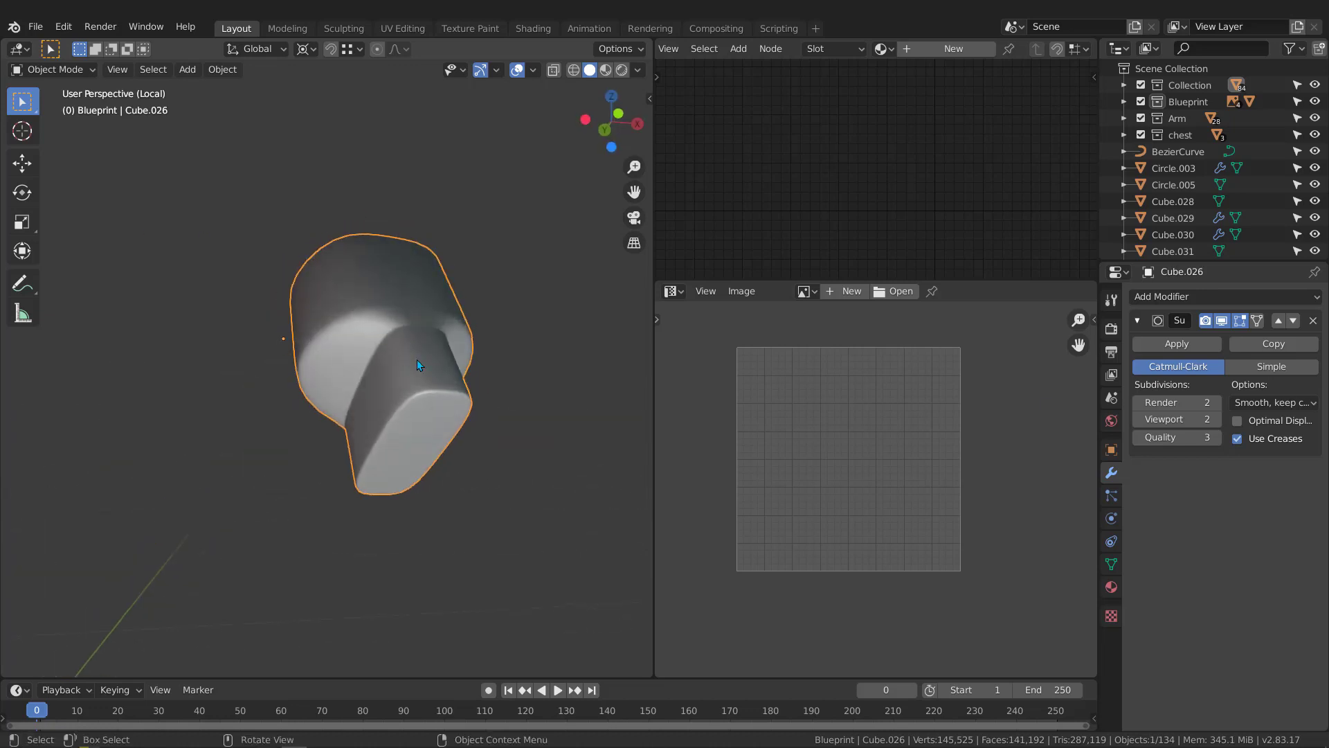
Apply the Subdivision Surface modifier to the isolated stepped part and put its mesh in Edit Mode
{"action": "left_click", "coordinate": [1177, 344]}
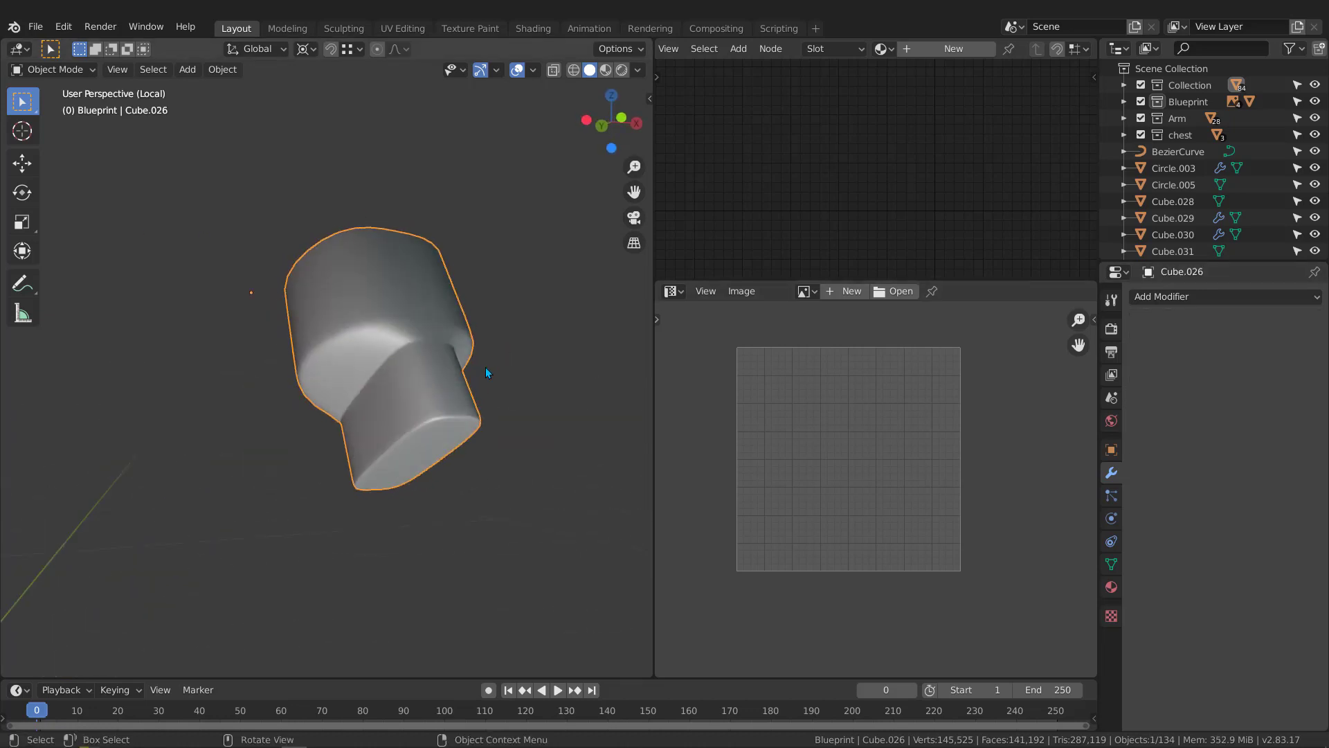
{"action": "key", "text": "Tab"}
{"action": "scroll", "coordinate": [430, 334], "scroll_direction": "up", "scroll_amount": 1}
{"action": "middle_click_drag", "start_coordinate": [430, 333], "coordinate": [334, 468]}
{"action": "scroll", "coordinate": [376, 466], "scroll_direction": "up", "scroll_amount": 1}
{"action": "scroll", "coordinate": [333, 469], "scroll_direction": "up", "scroll_amount": 1}
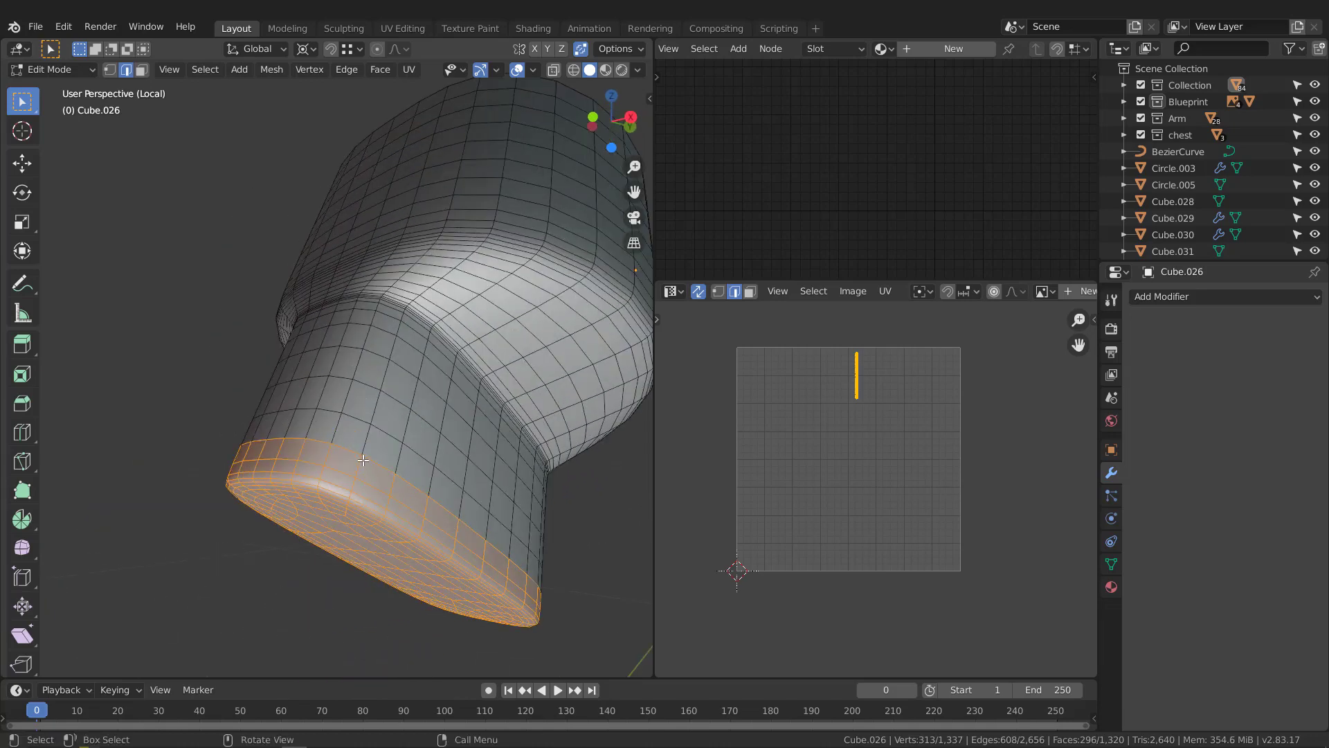
Delete the face loop around the narrow neck just above its end cap
{"action": "scroll", "coordinate": [333, 470], "scroll_direction": "down", "scroll_amount": 1}
{"action": "scroll", "coordinate": [326, 469], "scroll_direction": "up", "scroll_amount": 2}
{"action": "scroll", "coordinate": [326, 468], "scroll_direction": "up", "scroll_amount": 1}
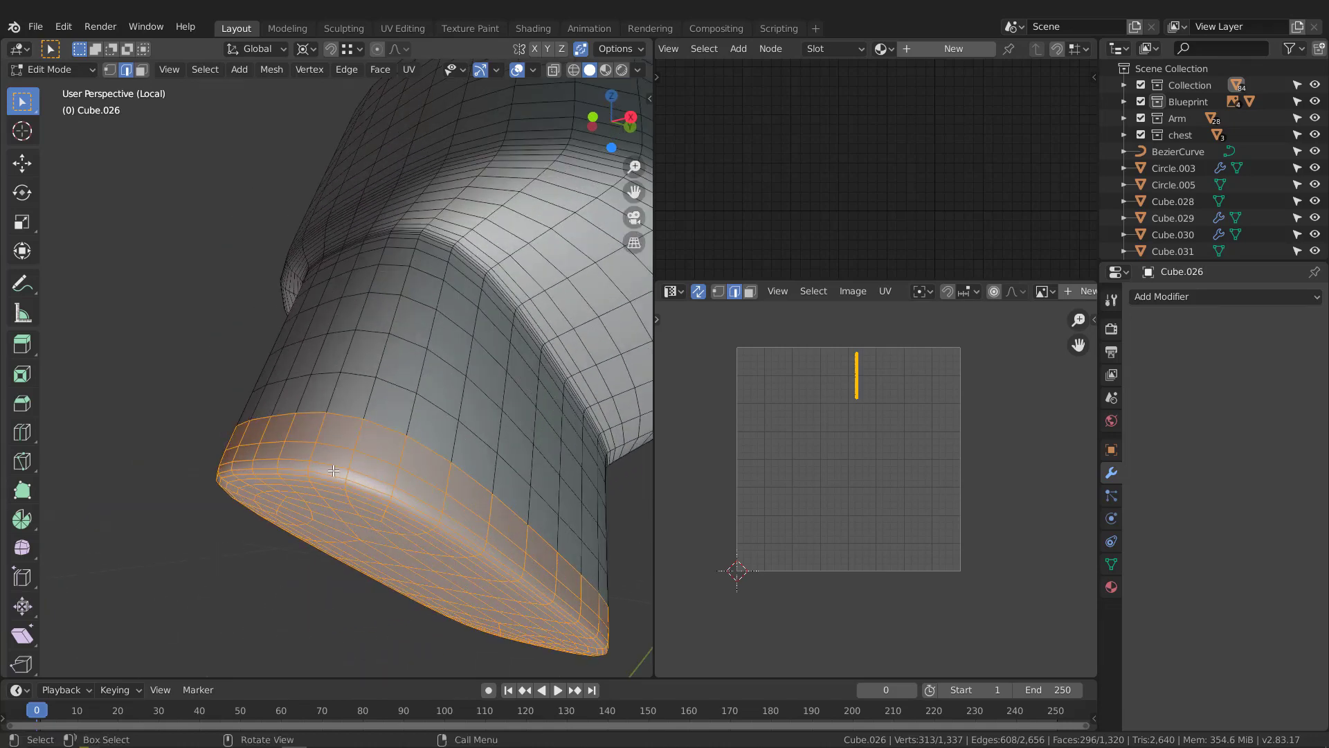
{"action": "scroll", "coordinate": [330, 468], "scroll_direction": "down", "scroll_amount": 1}
{"action": "mouse_move", "coordinate": [329, 481]}
{"action": "middle_mouse_down"}
{"action": "mouse_move", "coordinate": [377, 431]}
{"action": "mouse_move", "coordinate": [354, 484]}
{"action": "middle_mouse_up"}
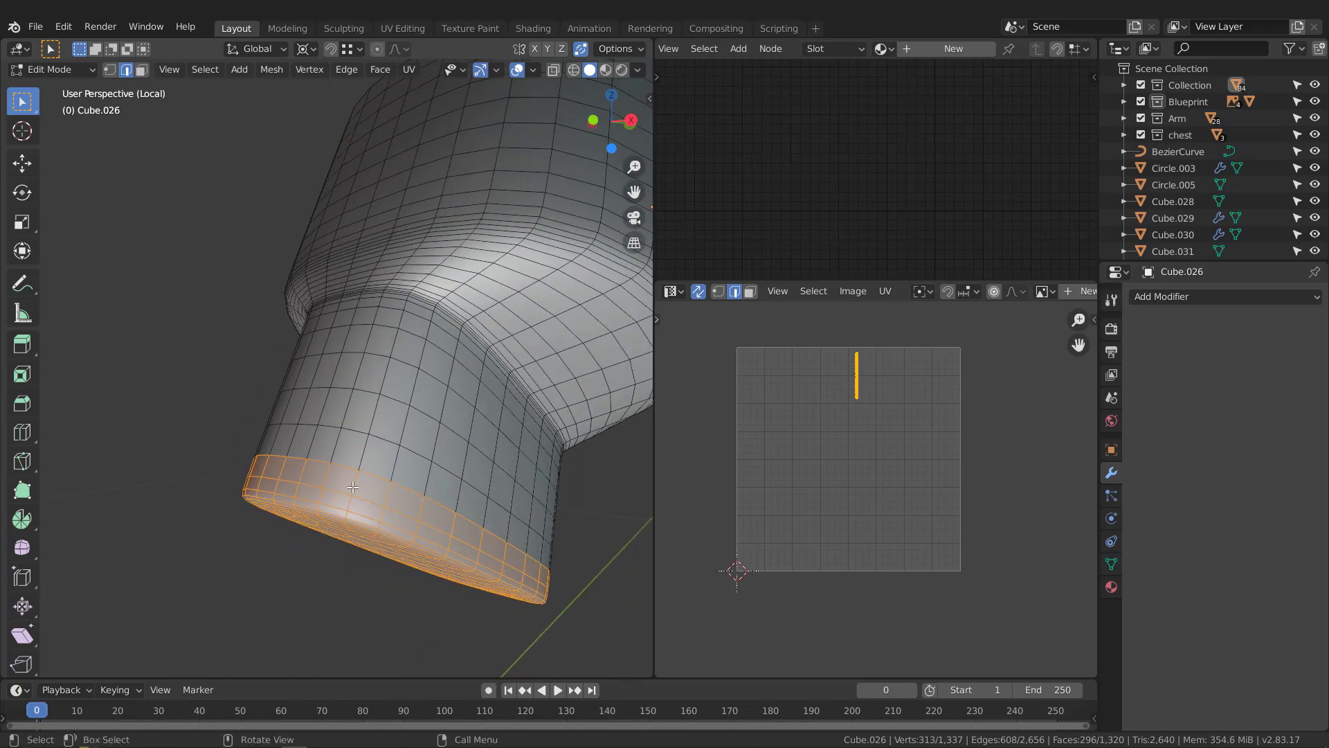
{"action": "left_click", "coordinate": [319, 477], "text": "alt"}
{"action": "key", "text": "3"}
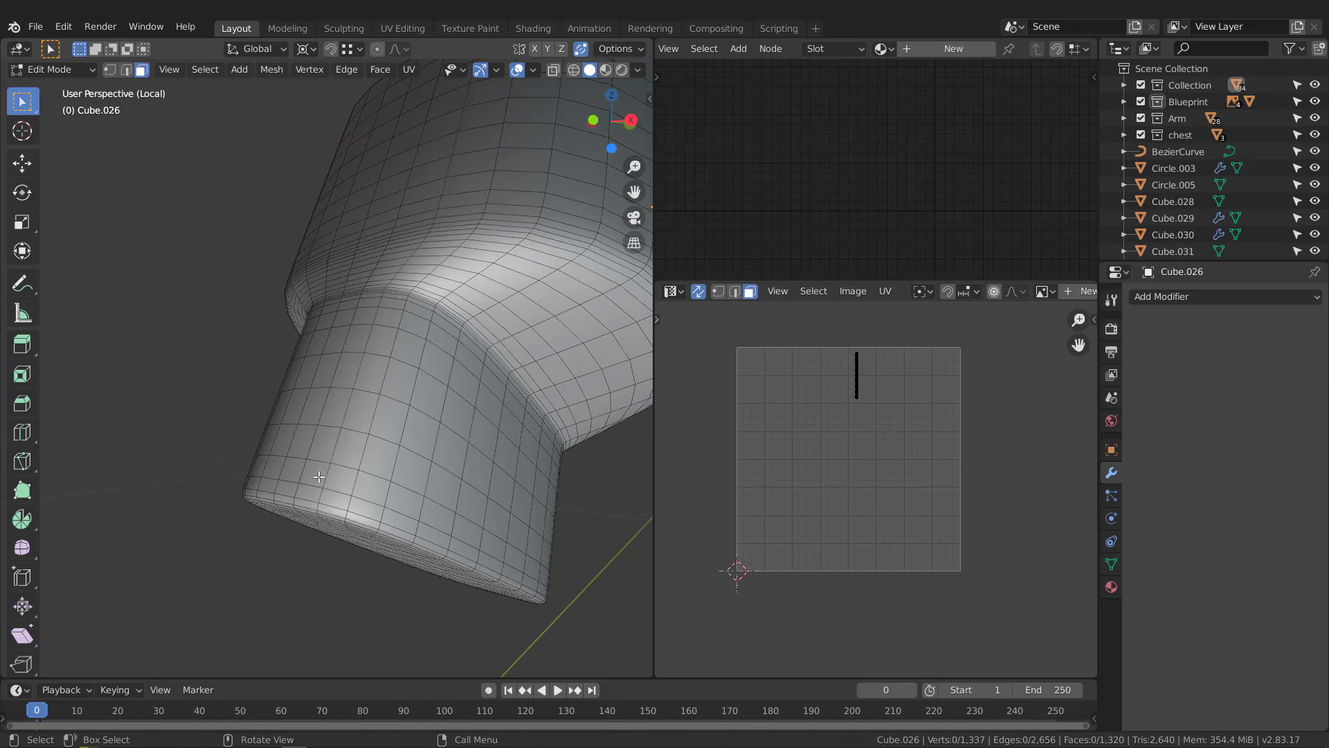
{"action": "left_click", "coordinate": [324, 476], "text": "alt"}
{"action": "key", "text": "x"}
{"action": "left_click", "coordinate": [324, 475]}
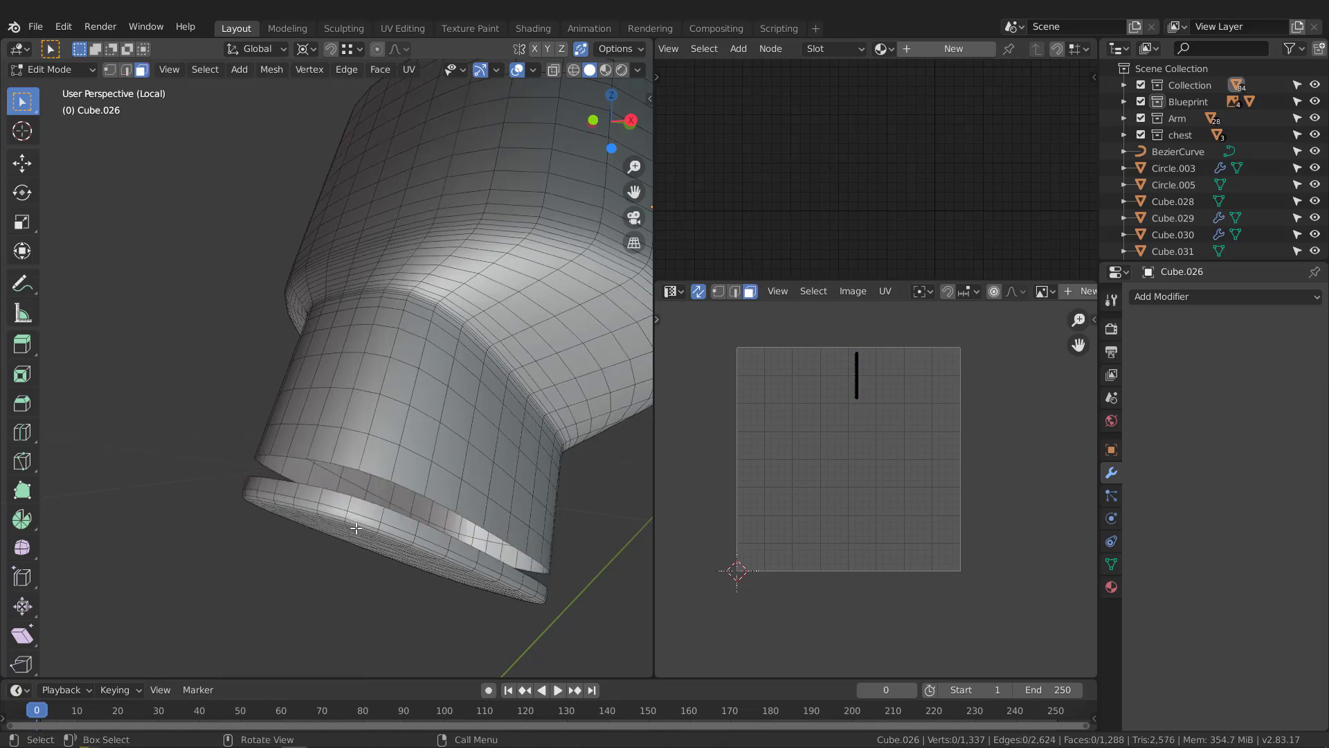
Delete the detached end cap below the narrow neck
{"action": "key", "text": "l"}
{"action": "middle_click_drag", "start_coordinate": [342, 510], "coordinate": [335, 368]}
{"action": "key", "text": "x"}
{"action": "left_click", "coordinate": [423, 498]}
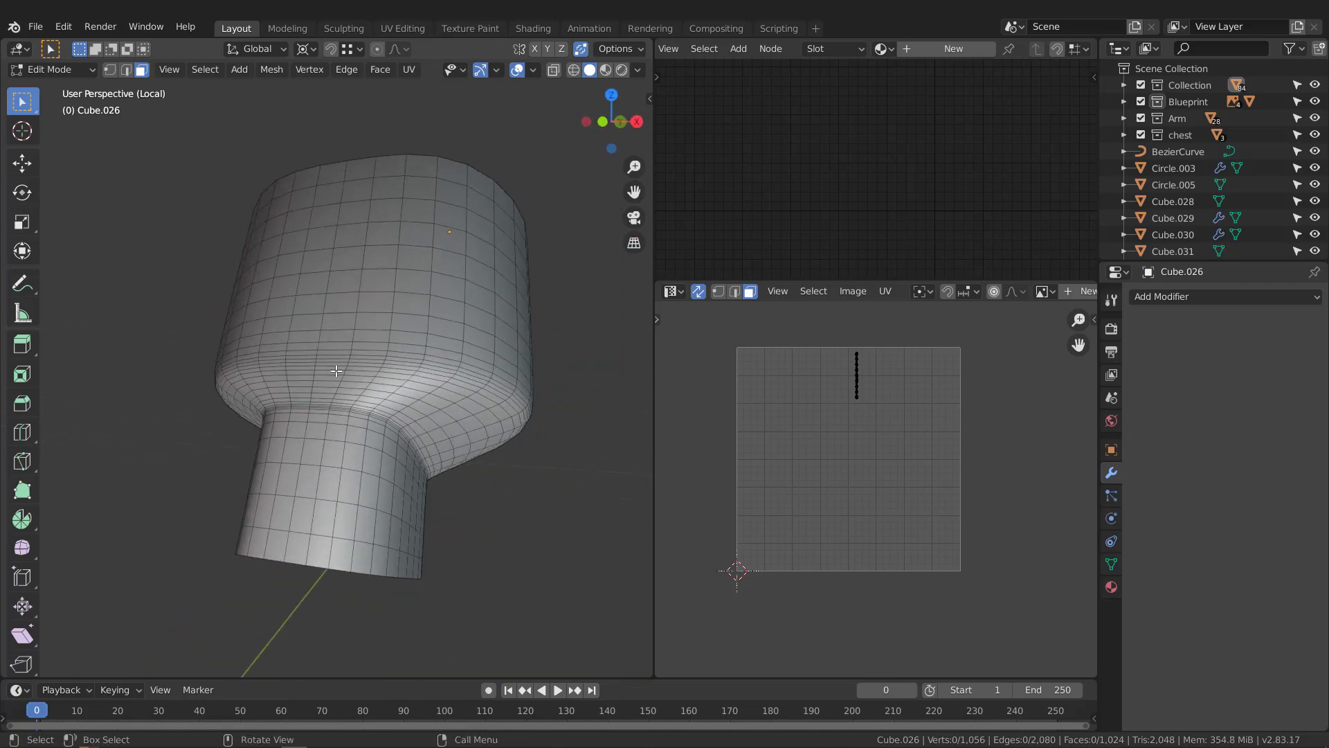
Mark seams along two lengthwise edge loops on opposite sides of the part
{"action": "key", "text": "2"}
{"action": "left_click", "coordinate": [322, 322], "text": "alt"}
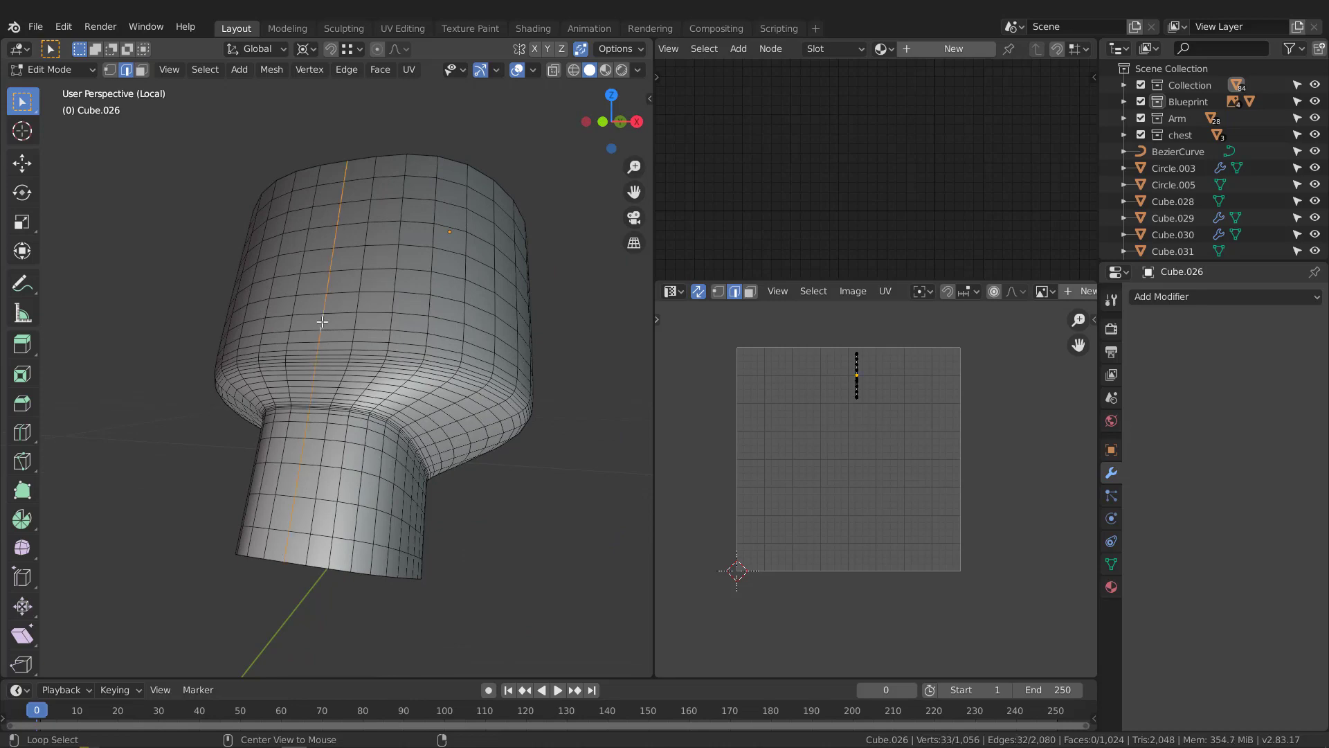
{"action": "key", "text": "q"}
{"action": "left_click", "coordinate": [317, 351]}
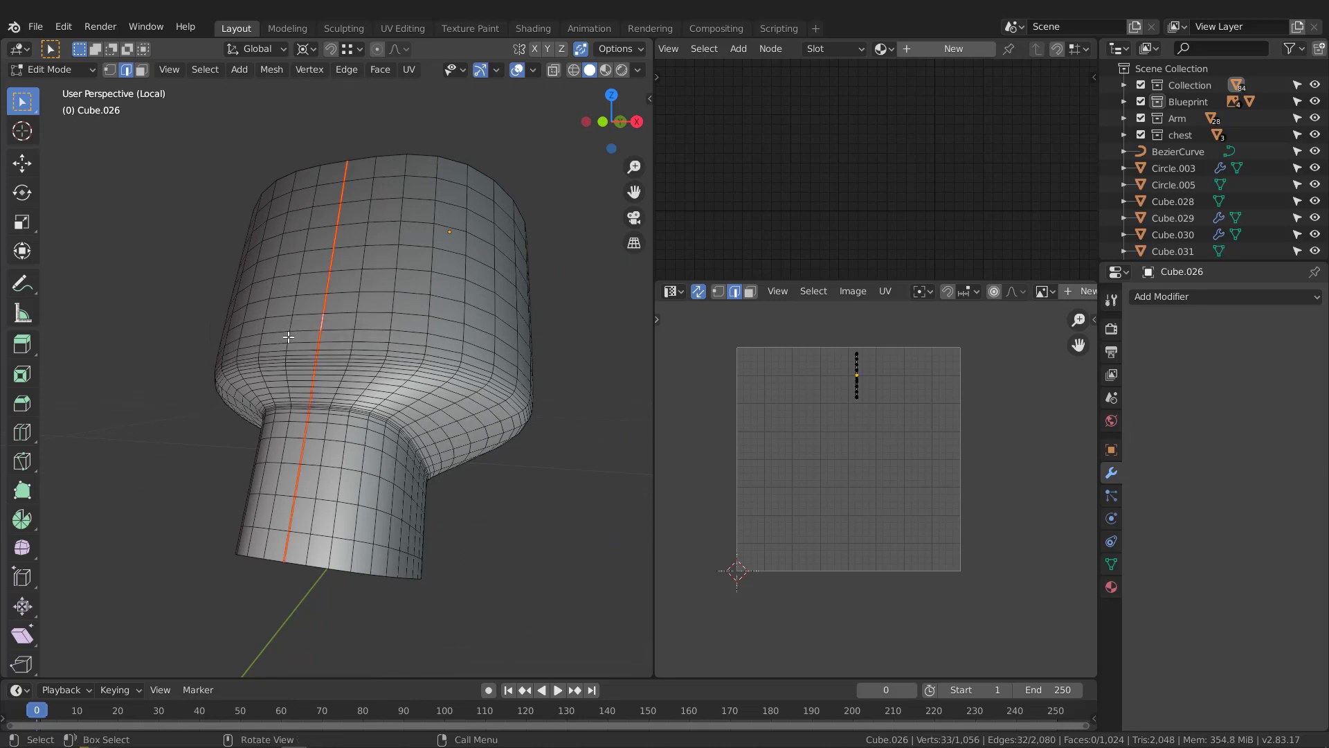
{"action": "middle_click_drag", "start_coordinate": [317, 352], "coordinate": [236, 274]}
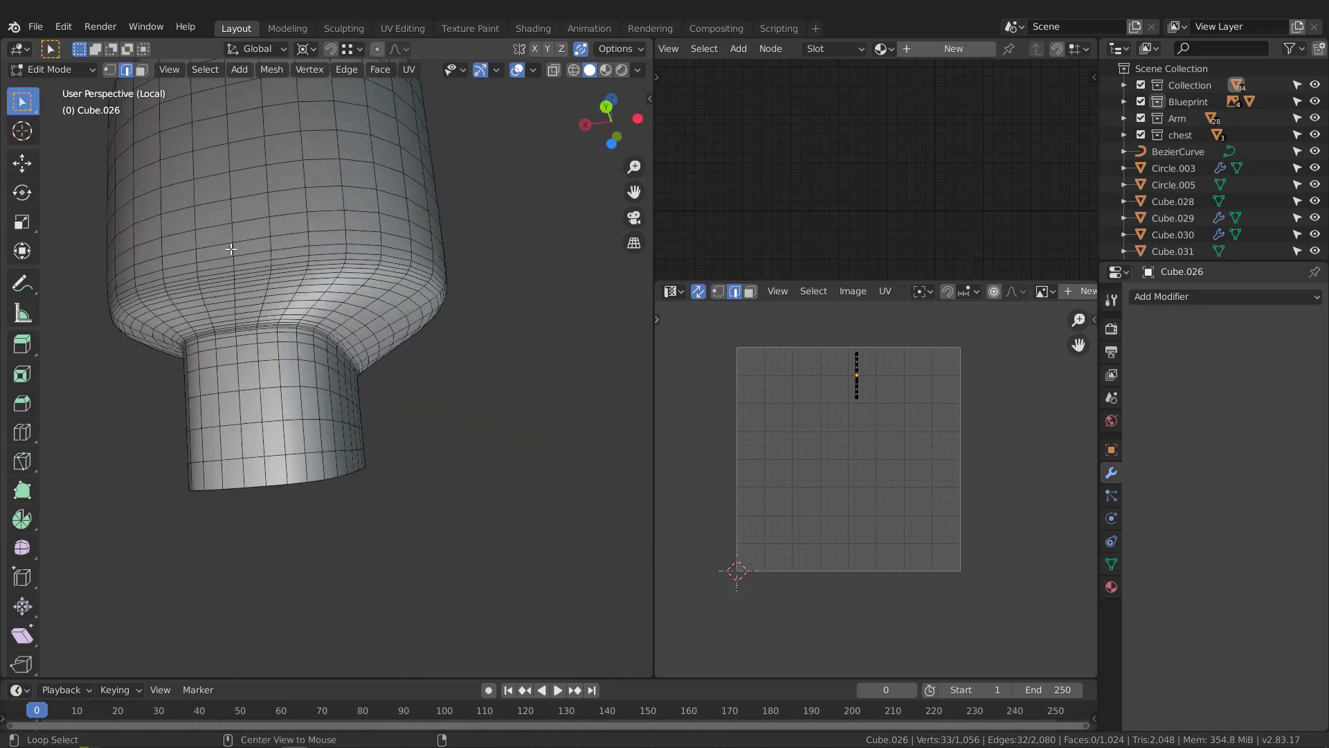
{"action": "left_click", "coordinate": [230, 249], "text": "alt"}
{"action": "key", "text": "q"}
{"action": "left_click", "coordinate": [220, 258]}
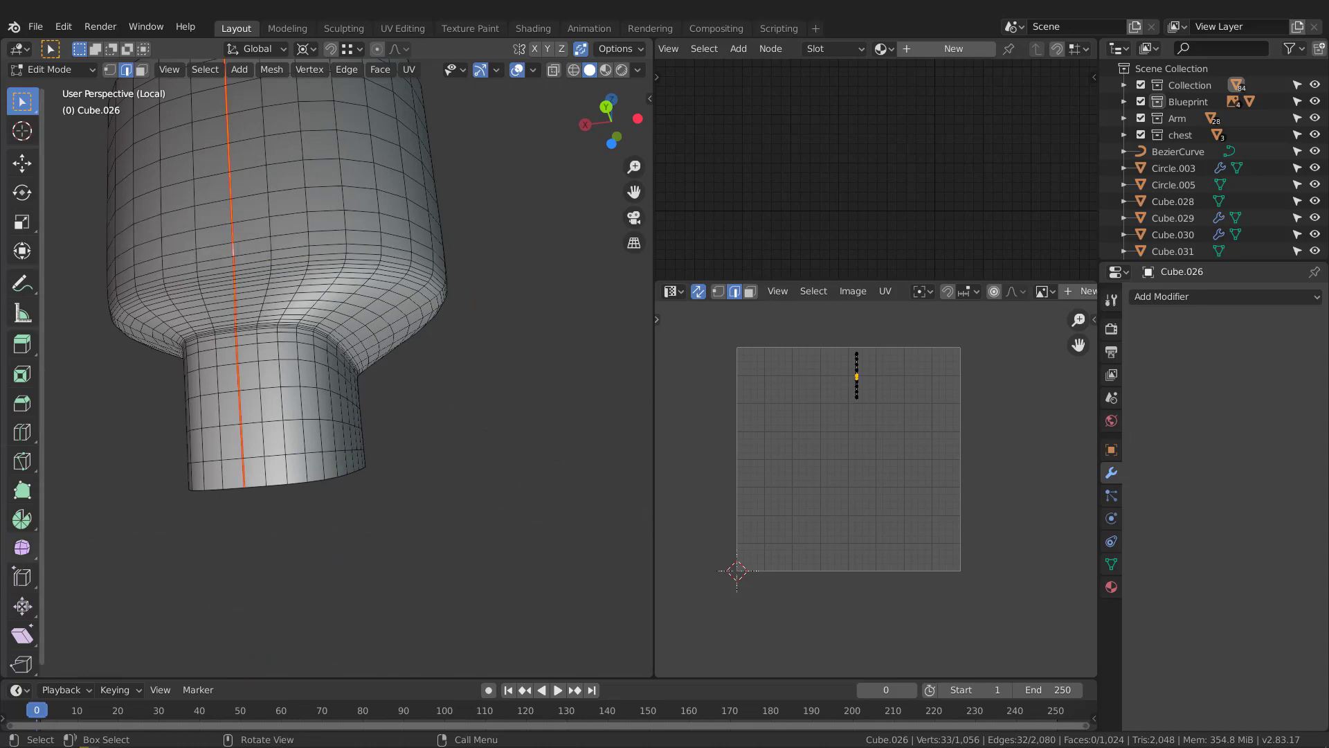
Unwrap the entire mesh into UV islands along its seams
{"action": "middle_click_drag", "start_coordinate": [401, 390], "coordinate": [378, 320]}
{"action": "key", "text": "a"}
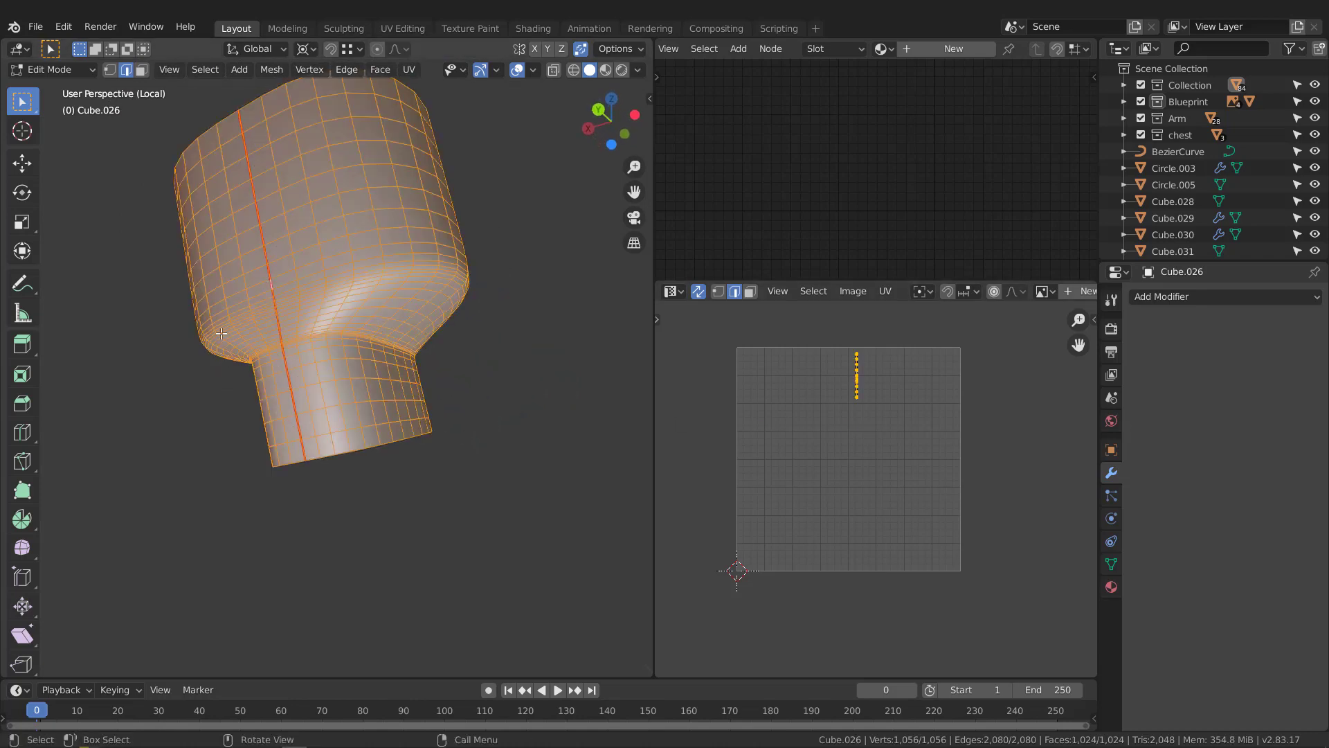
{"action": "middle_click_drag", "start_coordinate": [906, 388], "coordinate": [860, 420]}
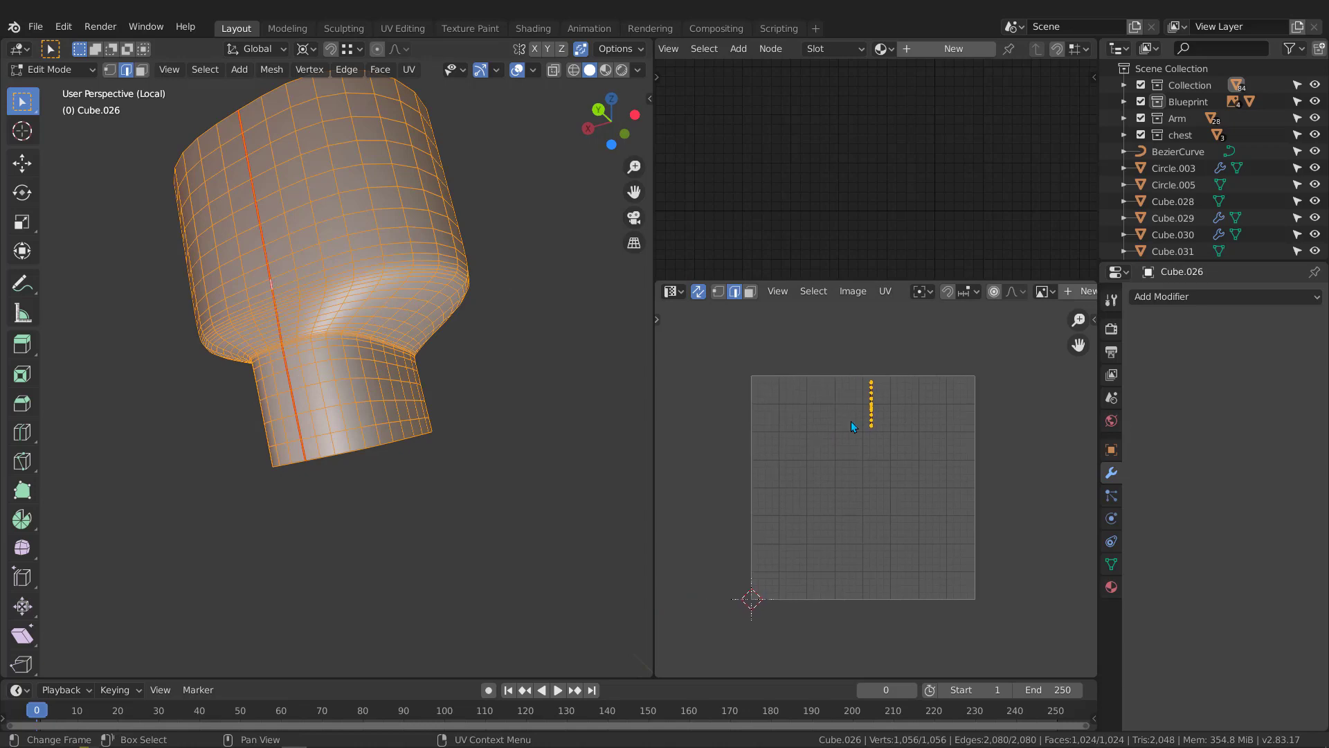
{"action": "key", "text": "u"}
{"action": "left_click", "coordinate": [850, 421]}
{"action": "scroll", "coordinate": [824, 421], "scroll_direction": "up", "scroll_amount": 3}
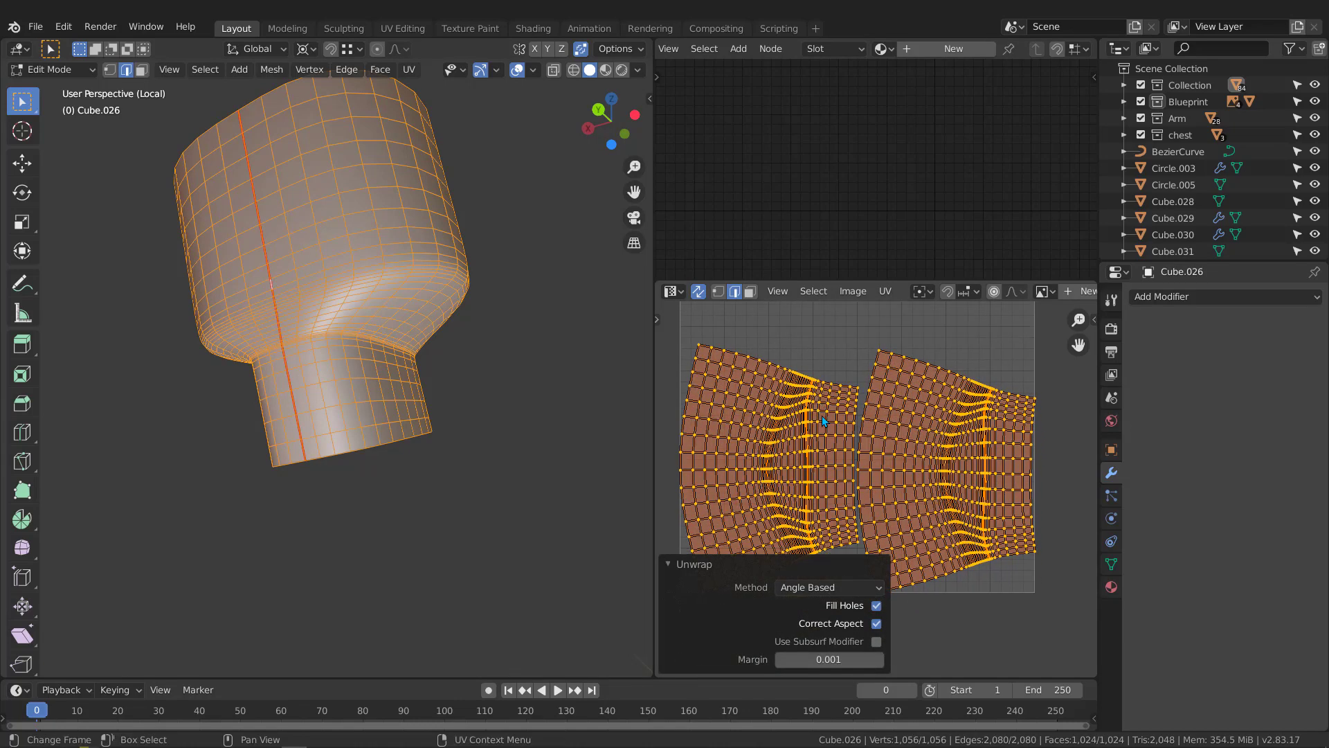
Leave mesh editing and return the part to Object Mode
{"action": "middle_click_drag", "start_coordinate": [440, 279], "coordinate": [445, 291]}
{"action": "key", "text": "ctrl+Tab"}
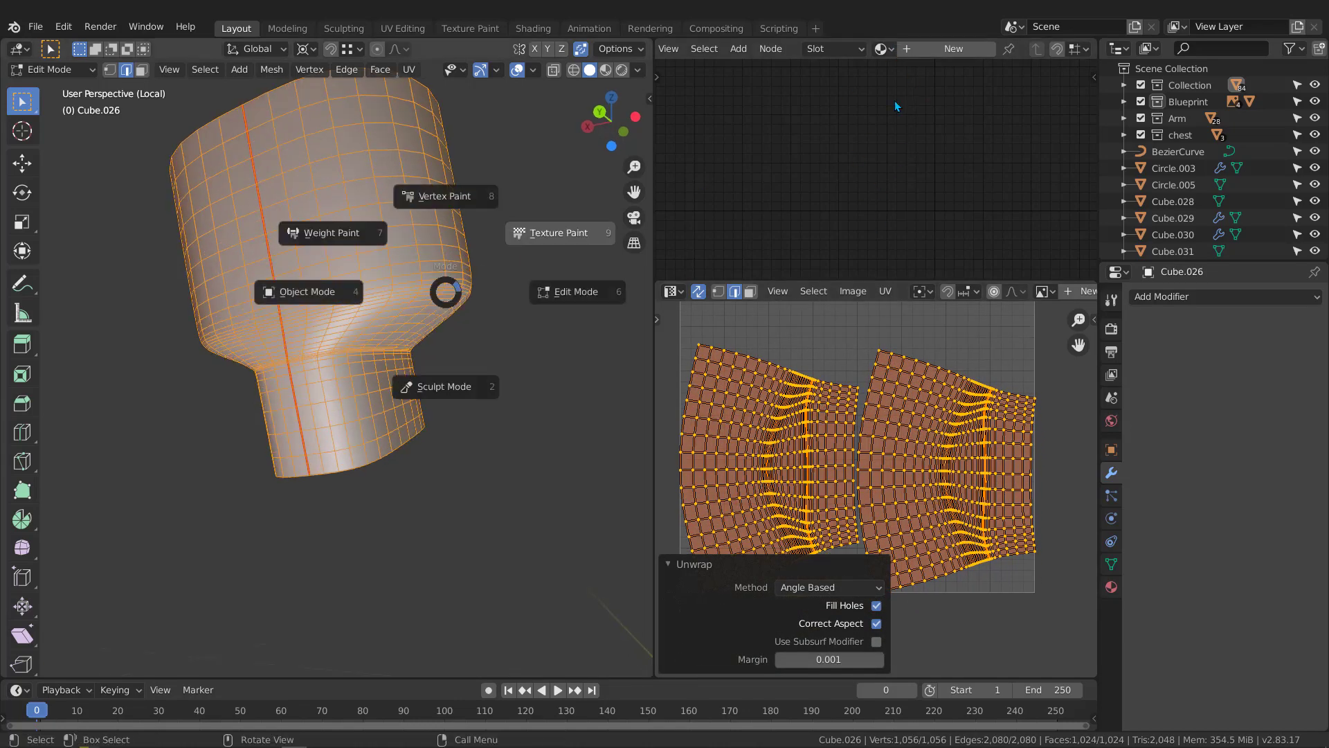
{"action": "left_click", "coordinate": [558, 232]}
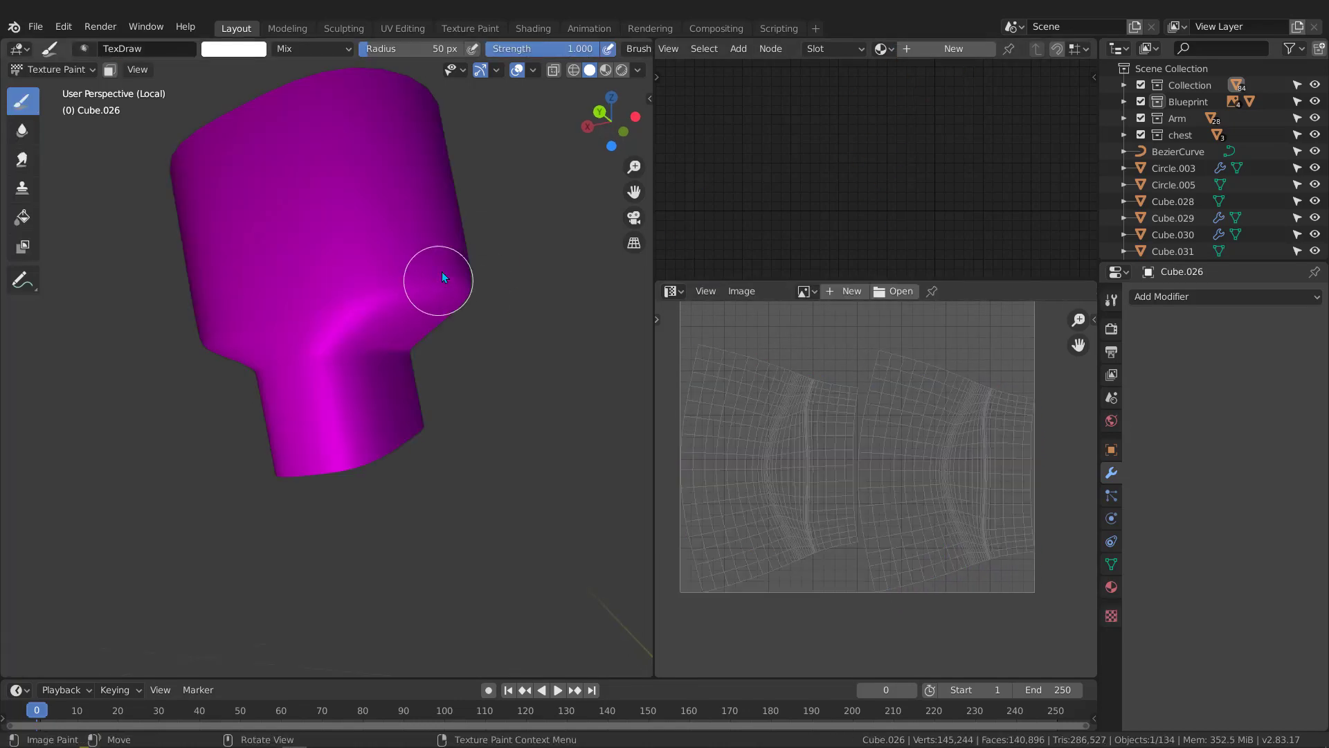
{"action": "left_click", "coordinate": [57, 70]}
{"action": "left_click", "coordinate": [48, 88]}
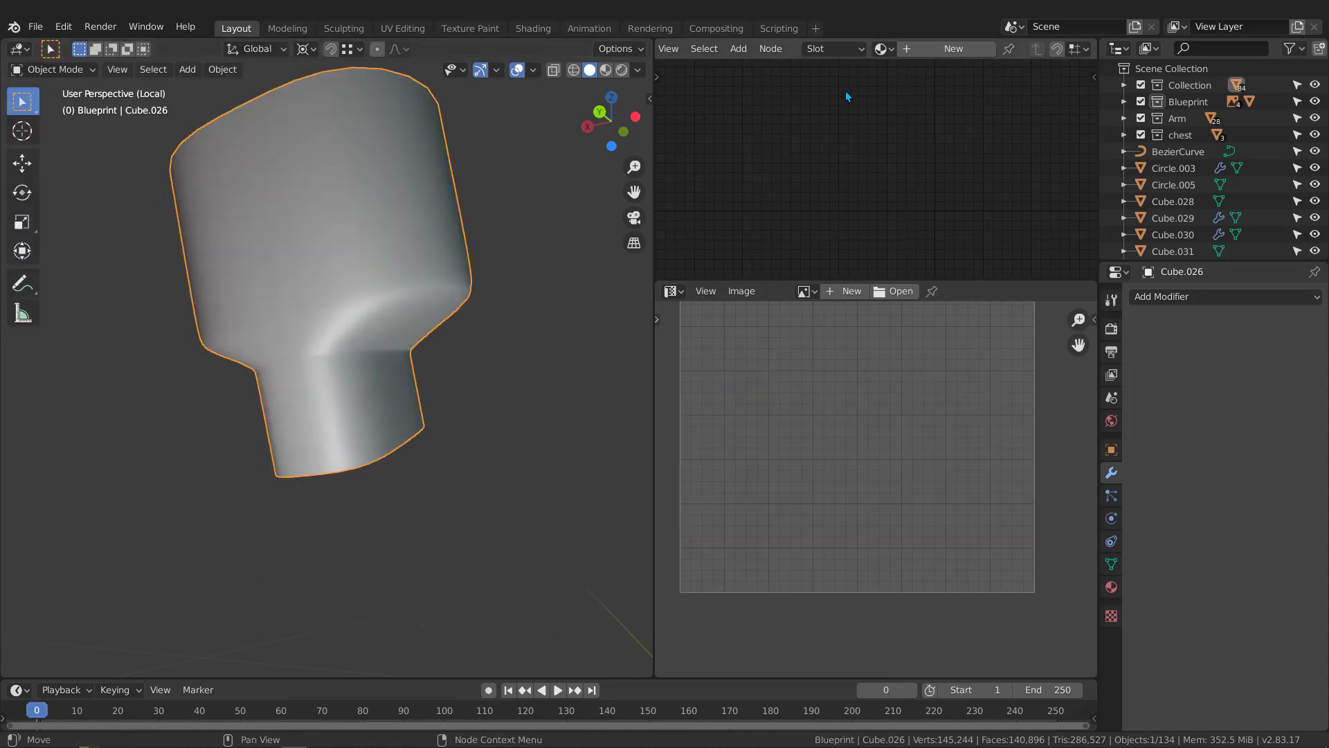
Assign the existing Checker material to the part and check the UV layout in Material Preview shading
{"action": "left_click", "coordinate": [883, 48]}
{"action": "left_click", "coordinate": [904, 74]}
{"action": "key", "text": "z"}
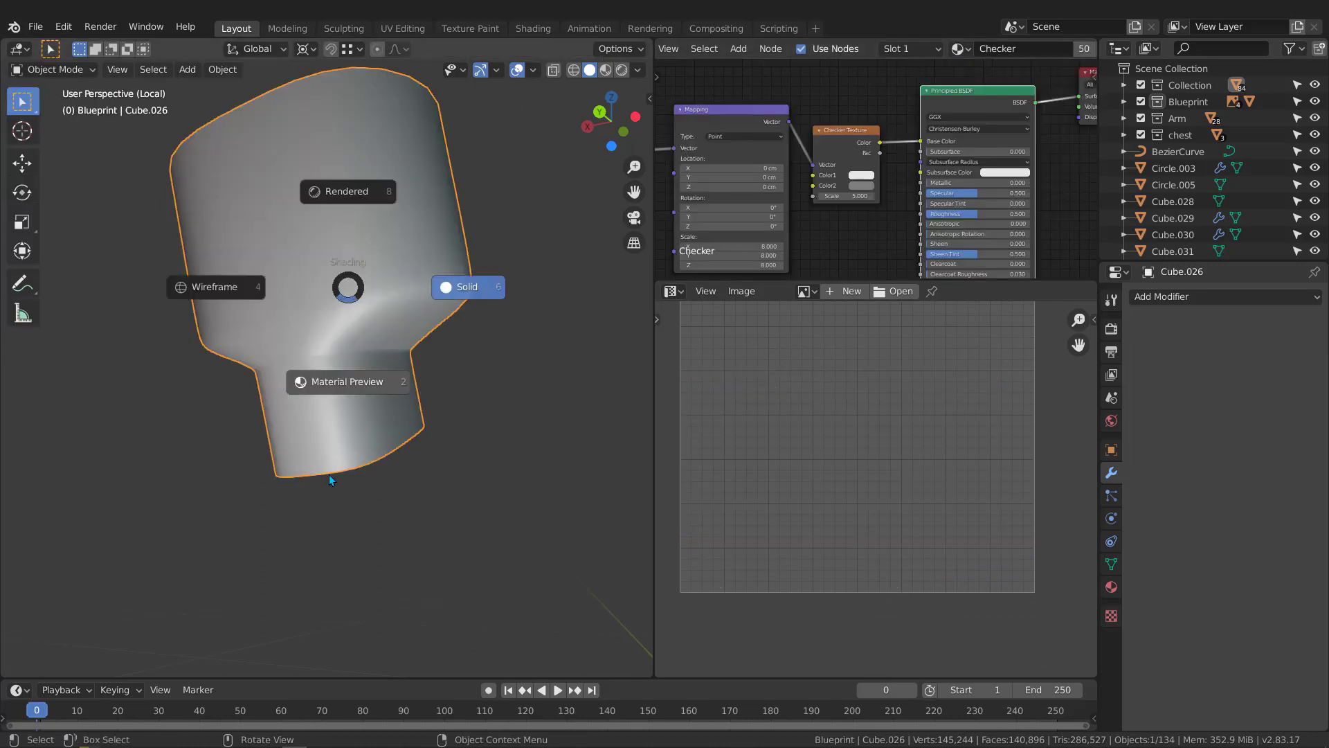
{"action": "left_click", "coordinate": [339, 380]}
{"action": "mouse_move", "coordinate": [339, 380]}
{"action": "middle_mouse_down"}
{"action": "mouse_move", "coordinate": [178, 350]}
{"action": "mouse_move", "coordinate": [323, 359]}
{"action": "mouse_move", "coordinate": [300, 285]}
{"action": "middle_mouse_up"}
{"action": "key", "text": "Tab"}
{"action": "scroll", "coordinate": [322, 355], "scroll_direction": "down", "scroll_amount": 3}
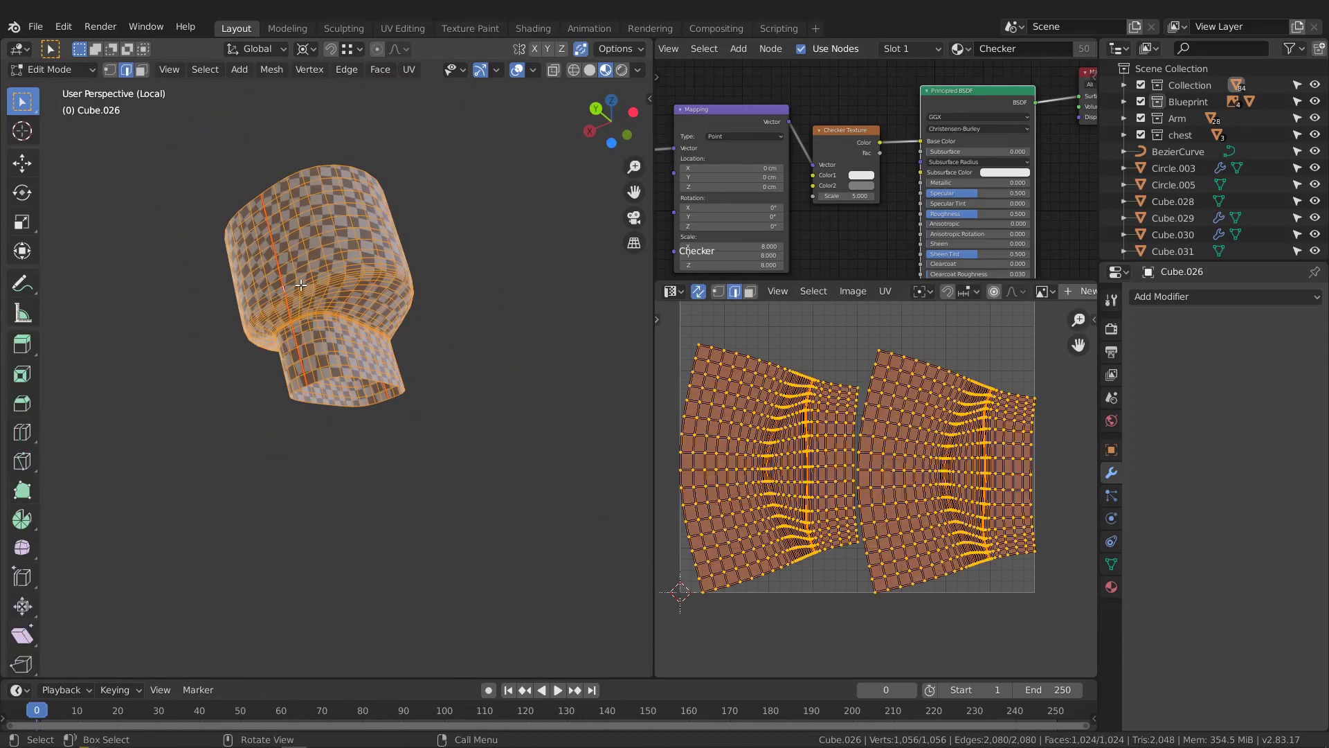
Return to the full model in Solid shading and isolate the round cylinder on the nearby finger joint in Local View
{"action": "key", "text": "Tab"}
{"action": "key", "text": "KP_Divide"}
{"action": "scroll", "coordinate": [300, 285], "scroll_direction": "down", "scroll_amount": 3}
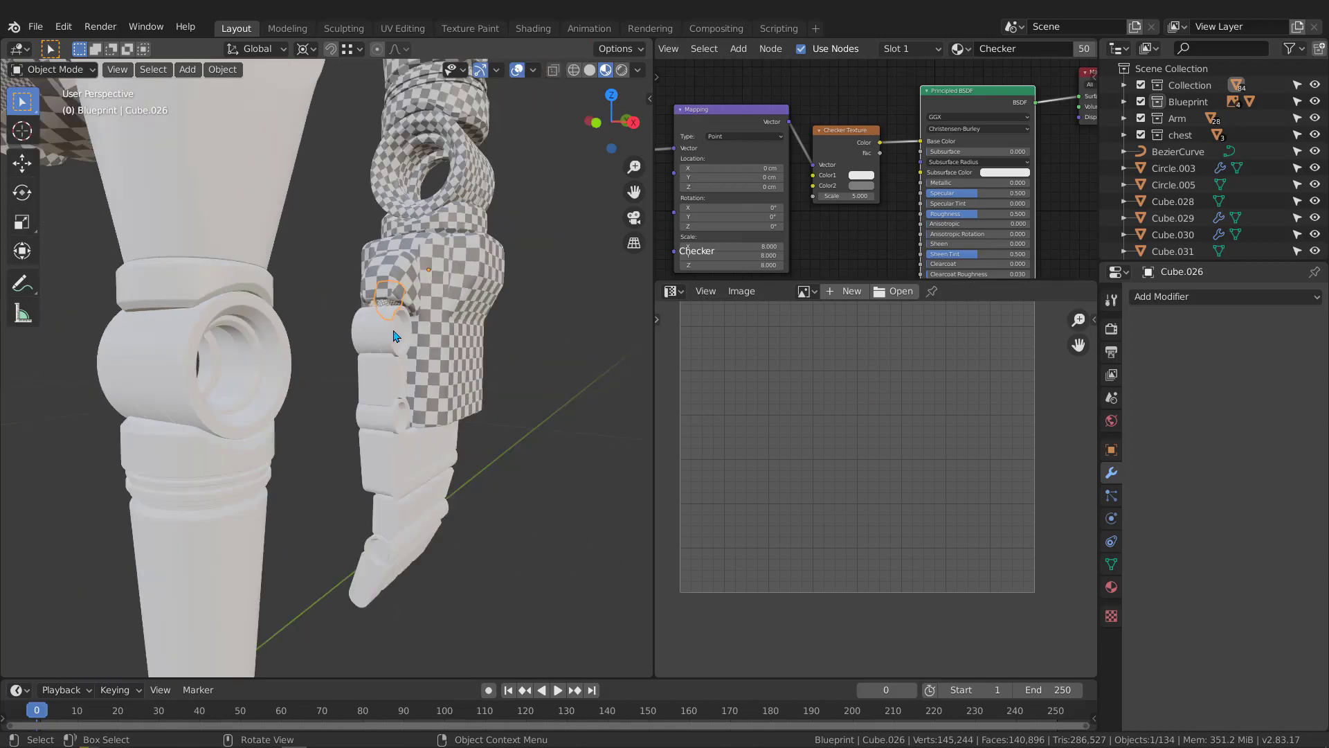
{"action": "scroll", "coordinate": [388, 325], "scroll_direction": "up", "scroll_amount": 3}
{"action": "key", "text": "z"}
{"action": "key", "text": "6"}
{"action": "middle_click_drag", "start_coordinate": [367, 330], "coordinate": [339, 325]}
{"action": "left_click", "coordinate": [333, 317]}
{"action": "key", "text": "KP_Divide"}
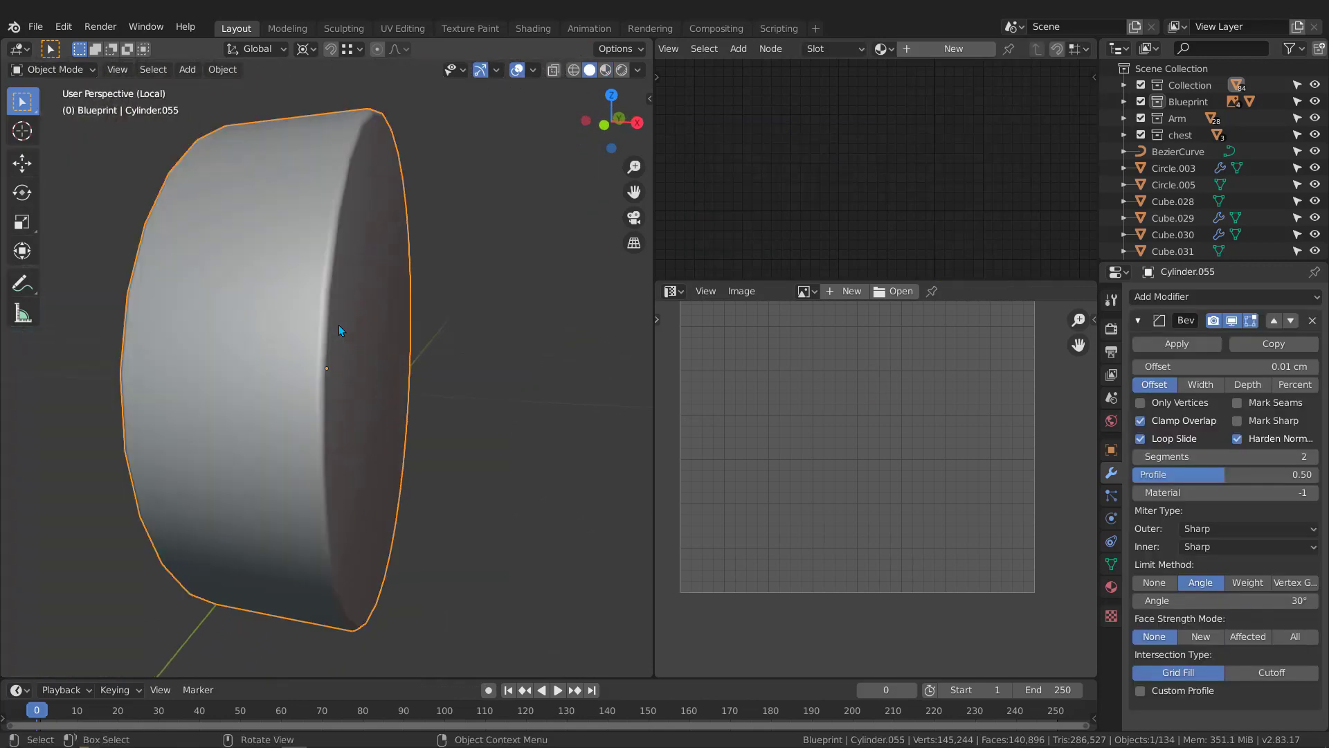
Apply the Bevel modifier to the cylinder and put its mesh in Edit Mode
{"action": "middle_click_drag", "start_coordinate": [442, 327], "coordinate": [450, 318]}
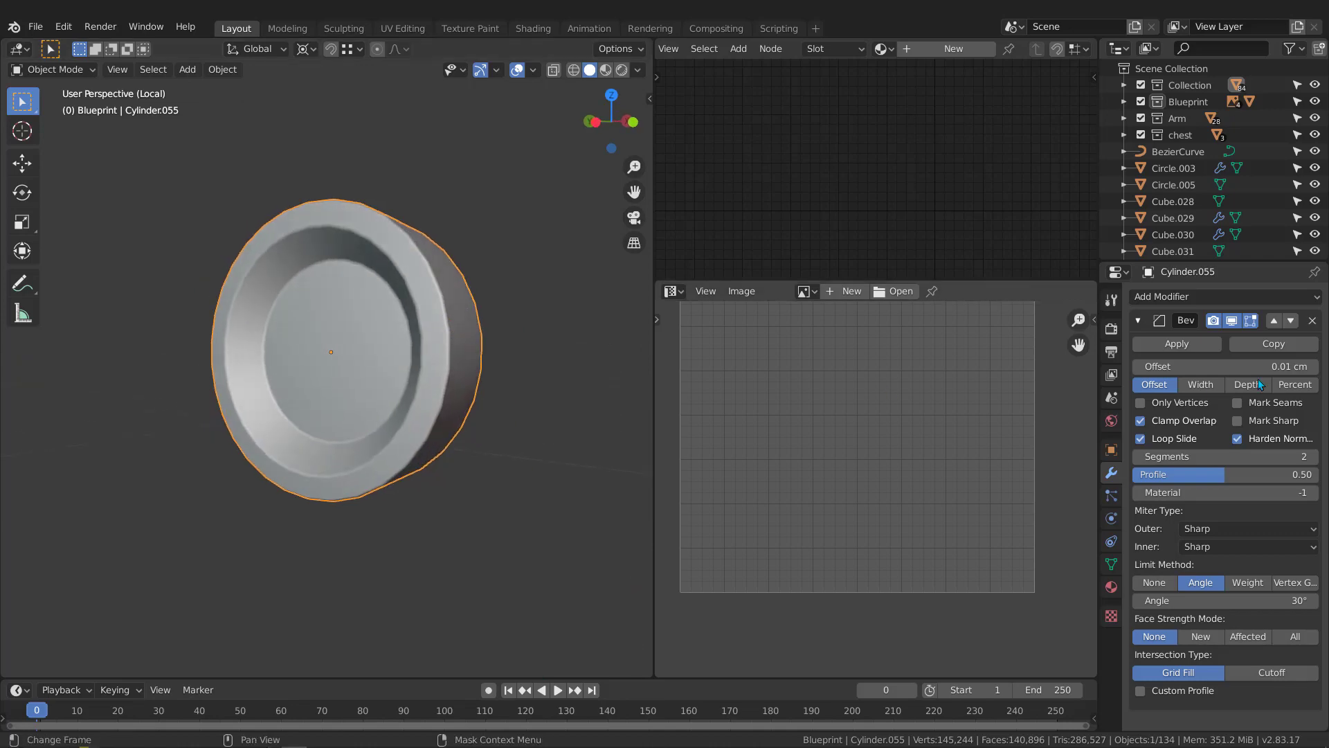
{"action": "left_click", "coordinate": [1177, 344]}
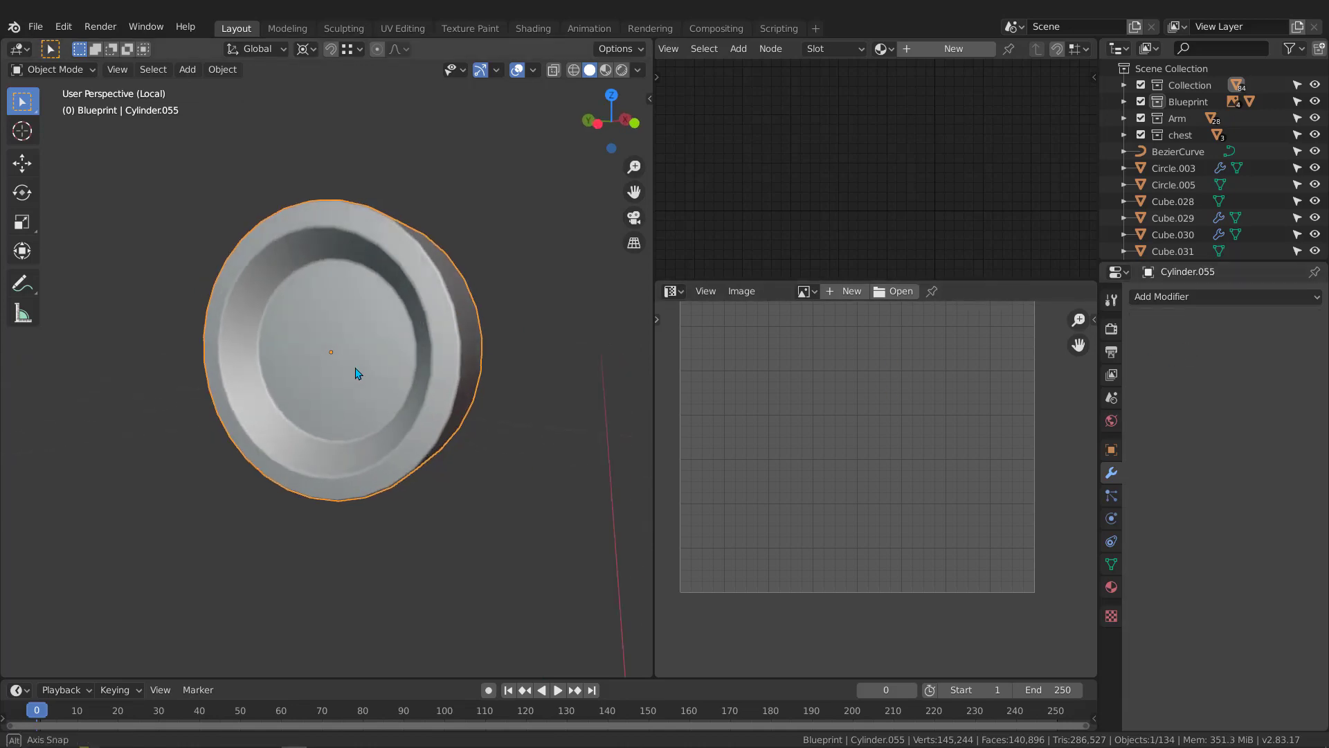
{"action": "key", "text": "Tab"}
{"action": "scroll", "coordinate": [452, 302], "scroll_direction": "up", "scroll_amount": 2}
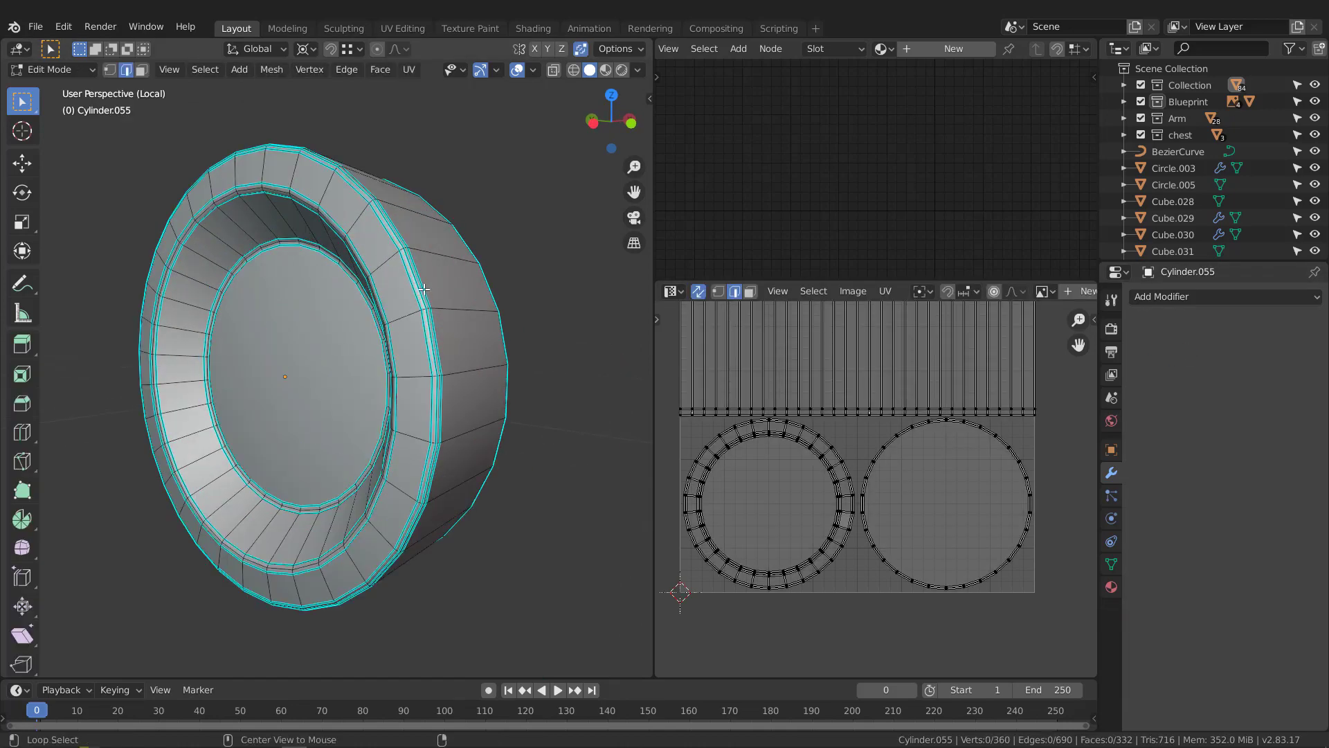
Mark seams on the cylinder's two outer rim edge loops and on one edge across the side wall
{"action": "left_click", "coordinate": [424, 289], "text": "alt"}
{"action": "middle_click_drag", "start_coordinate": [424, 289], "coordinate": [376, 338]}
{"action": "left_click", "coordinate": [400, 344], "text": "shift"}
{"action": "left_click", "coordinate": [381, 312], "text": "alt+shift"}
{"action": "key", "text": "q"}
{"action": "left_click", "coordinate": [377, 313]}
{"action": "scroll", "coordinate": [351, 334], "scroll_direction": "down", "scroll_amount": 2}
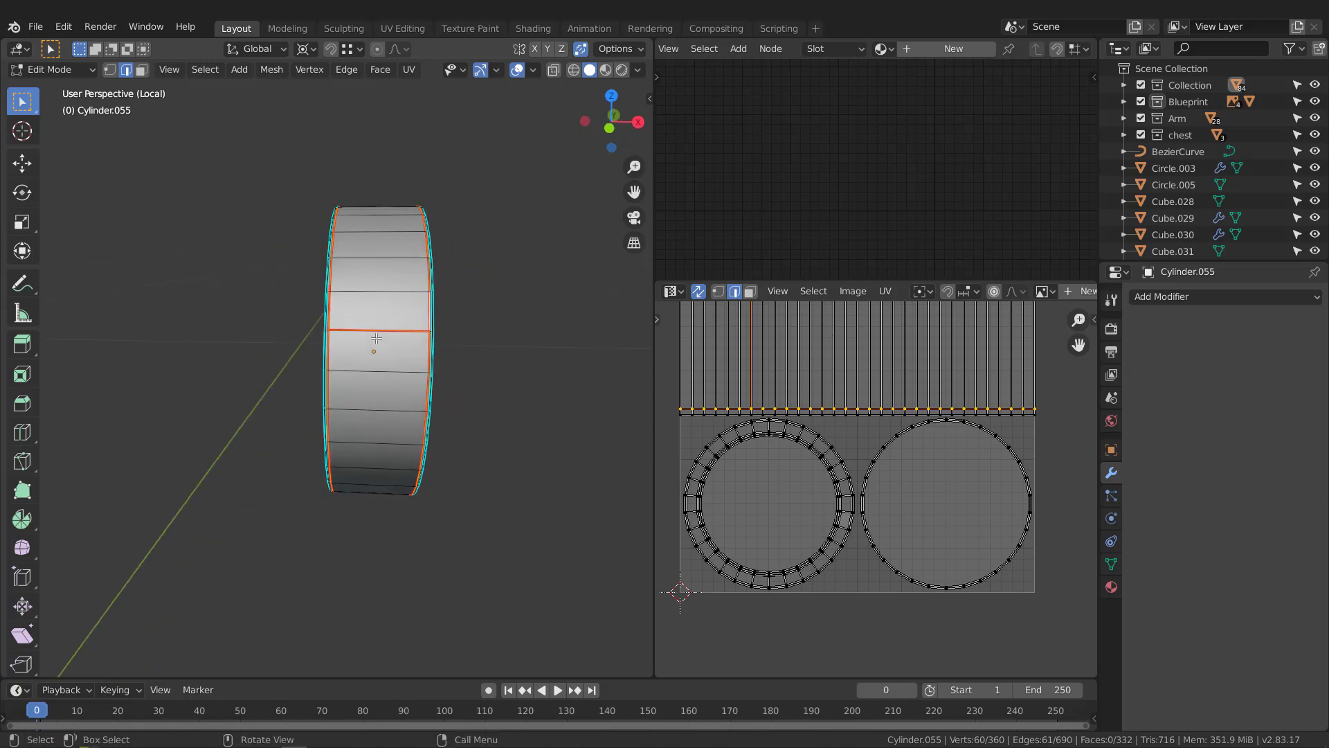
Unwrap all faces of the cylinder along the marked seams
{"action": "key", "text": "a"}
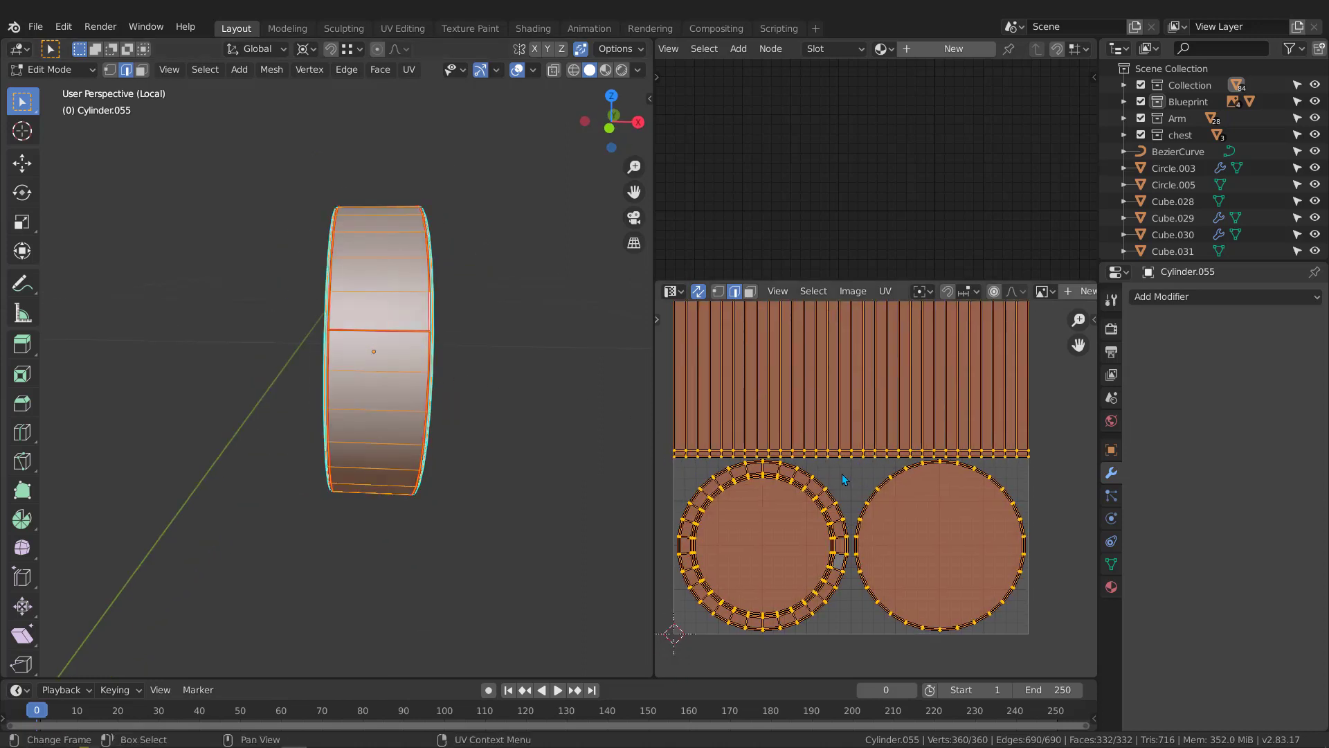
{"action": "key", "text": "u"}
{"action": "left_click", "coordinate": [851, 439]}
{"action": "scroll", "coordinate": [850, 439], "scroll_direction": "down", "scroll_amount": 1}
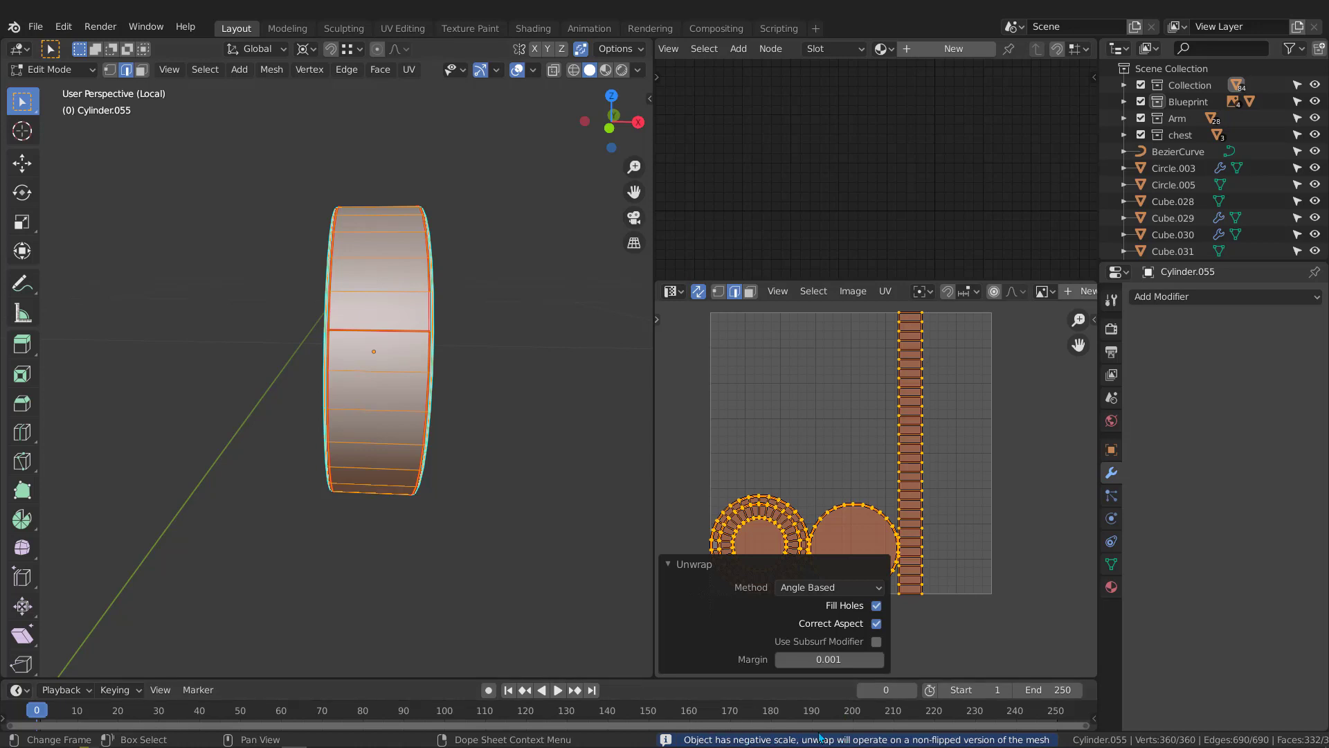
Apply the cylinder's scale in Object Mode
{"action": "middle_click_drag", "start_coordinate": [346, 355], "coordinate": [430, 331]}
{"action": "key", "text": "Tab"}
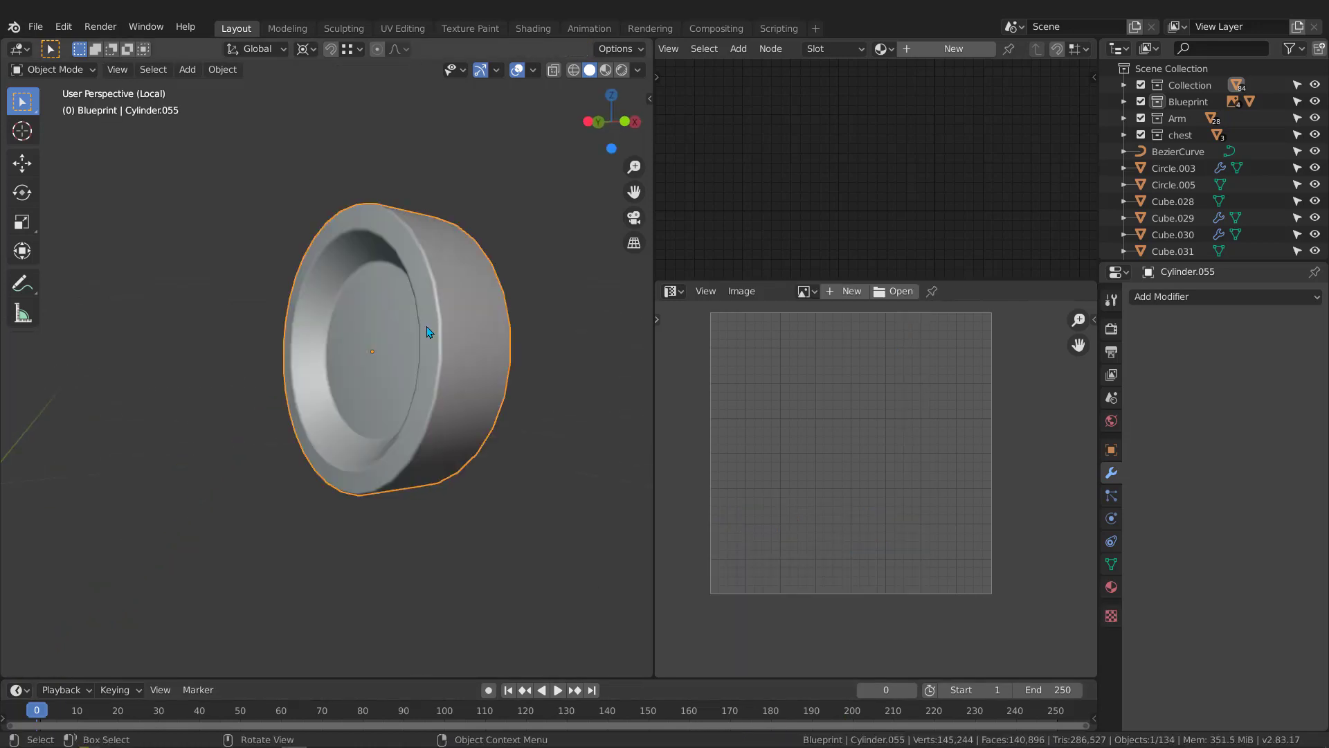
{"action": "key", "text": "ctrl+a"}
{"action": "left_click", "coordinate": [374, 326]}
{"action": "middle_click_drag", "start_coordinate": [372, 326], "coordinate": [426, 347]}
{"action": "scroll", "coordinate": [435, 352], "scroll_direction": "up", "scroll_amount": 3}
Add a Weighted Normal modifier to the cylinder and apply it
{"action": "left_click", "coordinate": [1175, 297]}
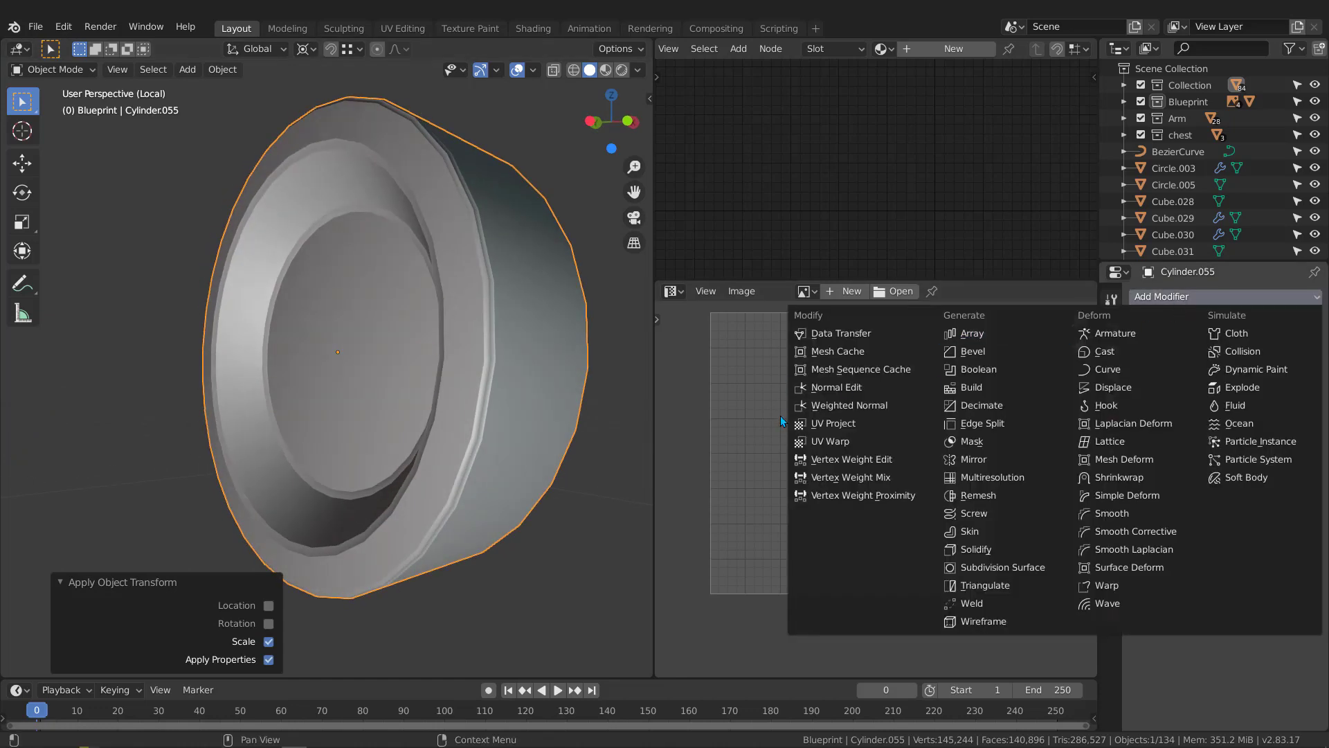
{"action": "left_click", "coordinate": [827, 406]}
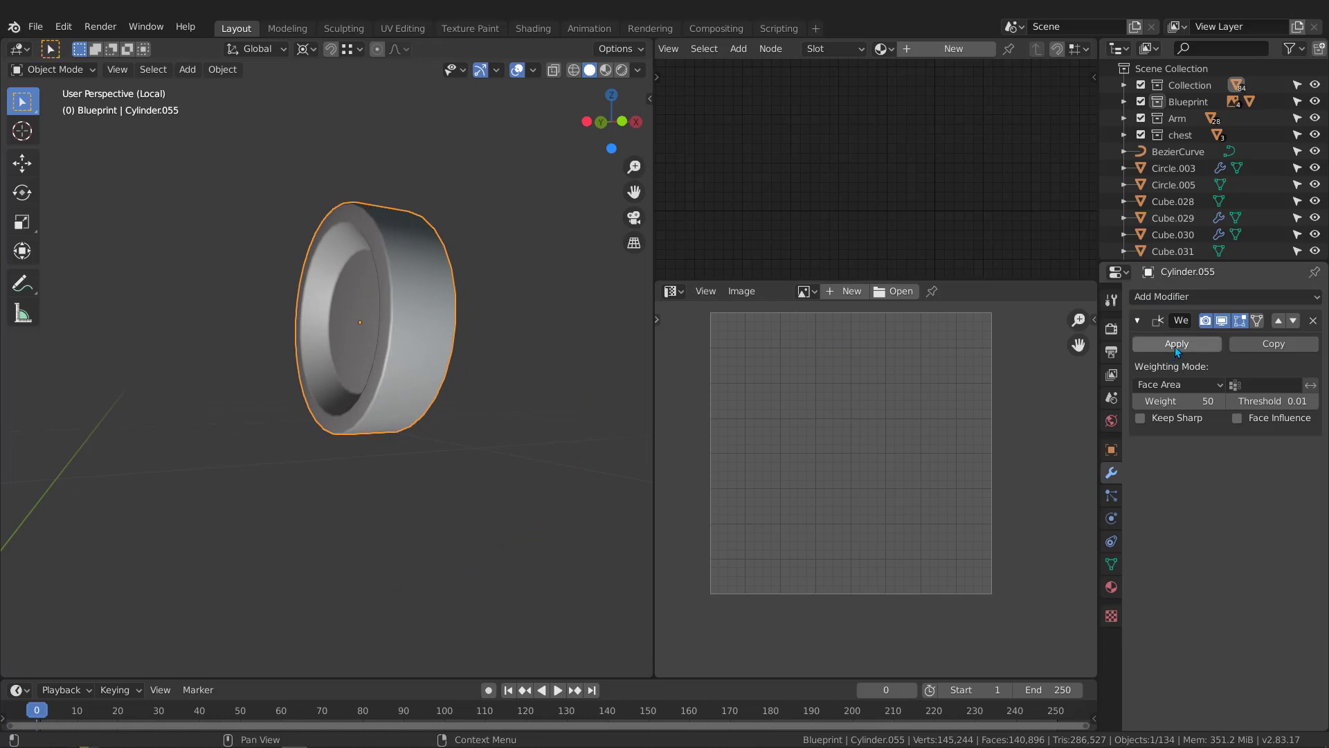
{"action": "left_click", "coordinate": [1188, 342]}
Leave Local View and recalculate the cylinder's normals to face outside
{"action": "middle_click_drag", "start_coordinate": [374, 346], "coordinate": [425, 341]}
{"action": "key", "text": "KP_Divide"}
{"action": "scroll", "coordinate": [338, 332], "scroll_direction": "up", "scroll_amount": 2}
{"action": "scroll", "coordinate": [346, 337], "scroll_direction": "up", "scroll_amount": 2}
{"action": "middle_click_drag", "start_coordinate": [333, 337], "coordinate": [428, 331]}
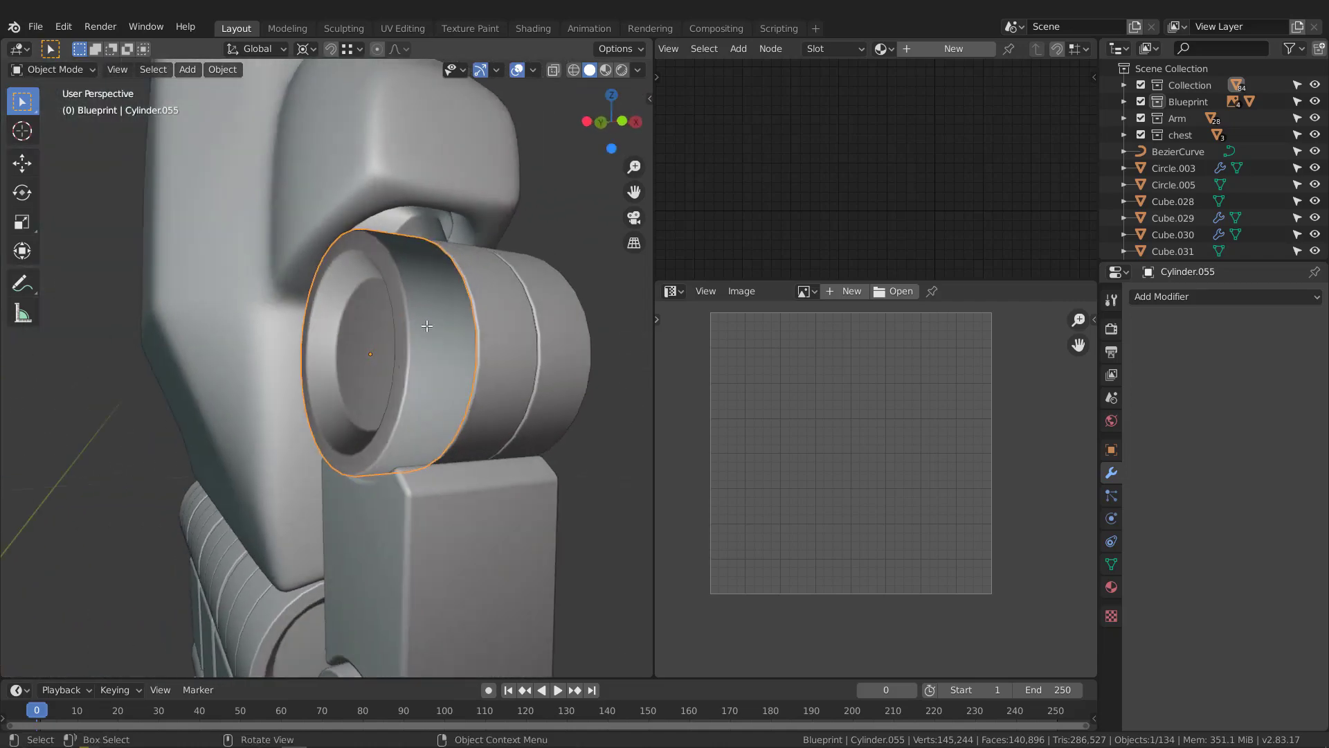
{"action": "key", "text": "Tab"}
{"action": "key", "text": "shift+n"}
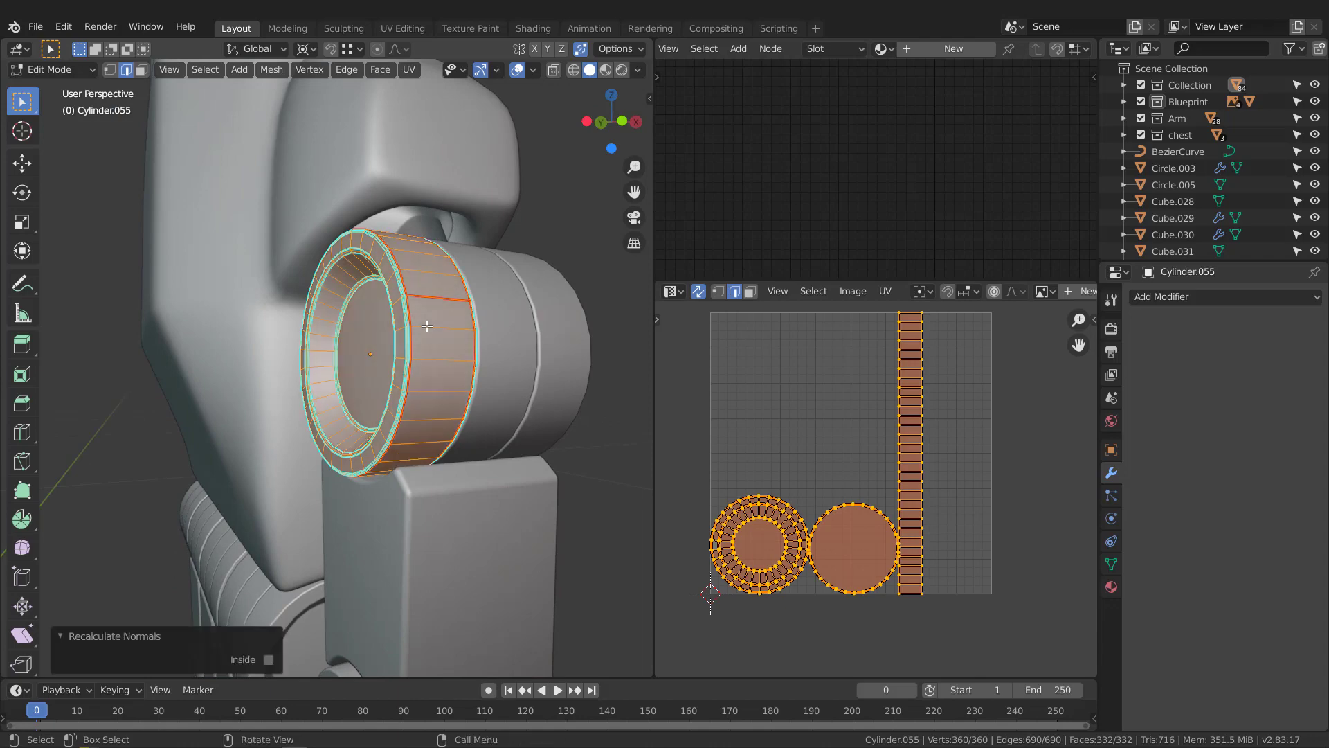
{"action": "key", "text": "Tab"}
Add a new Weighted Normal modifier to the cylinder to smooth its bevel shading
{"action": "scroll", "coordinate": [427, 326], "scroll_direction": "down", "scroll_amount": 2}
{"action": "scroll", "coordinate": [418, 318], "scroll_direction": "up", "scroll_amount": 6}
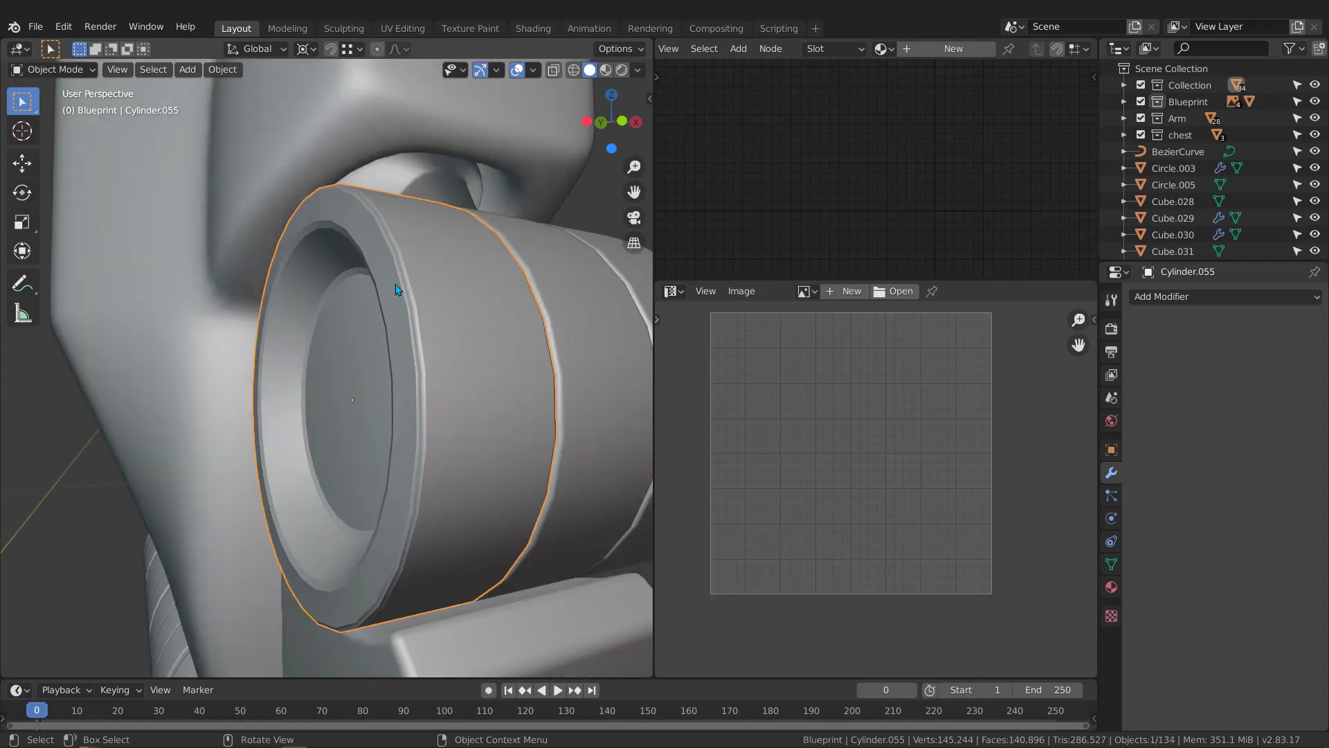
{"action": "left_click", "coordinate": [452, 327]}
{"action": "left_click", "coordinate": [411, 349]}
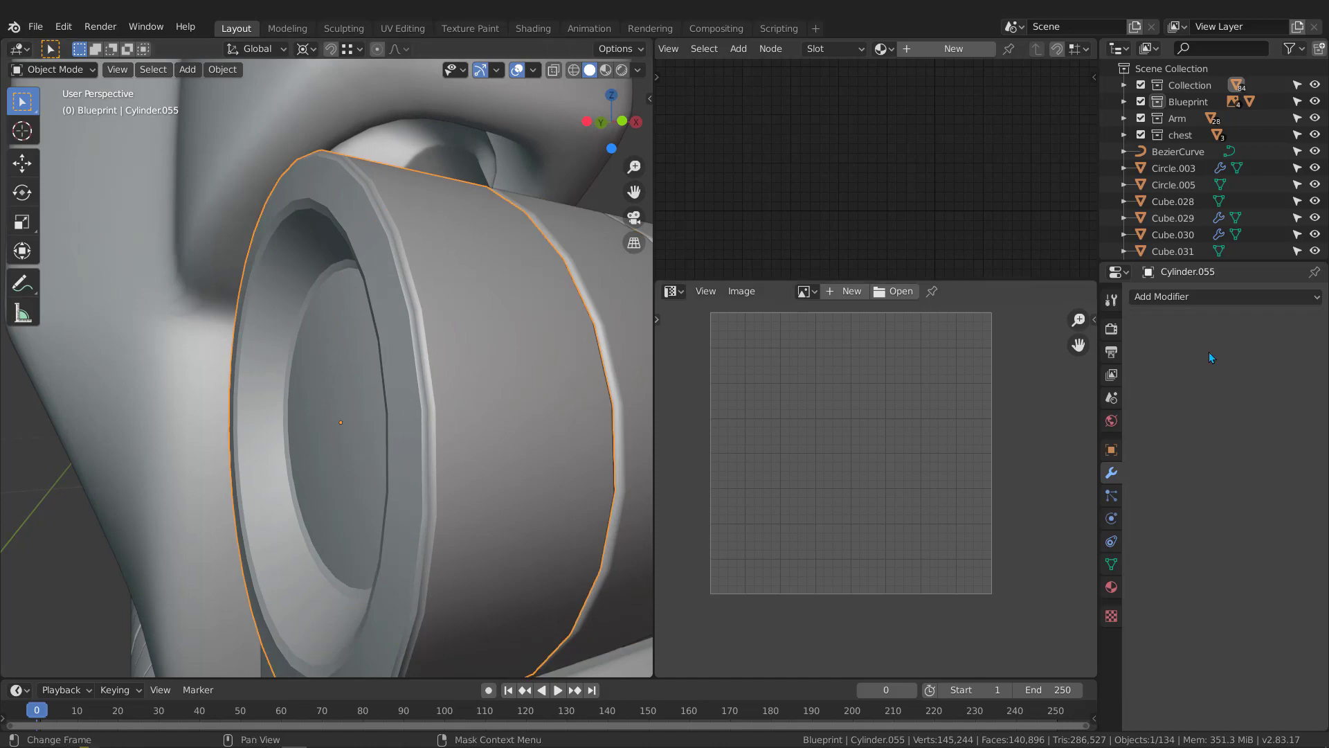
{"action": "left_click", "coordinate": [1187, 297]}
{"action": "left_click", "coordinate": [854, 405]}
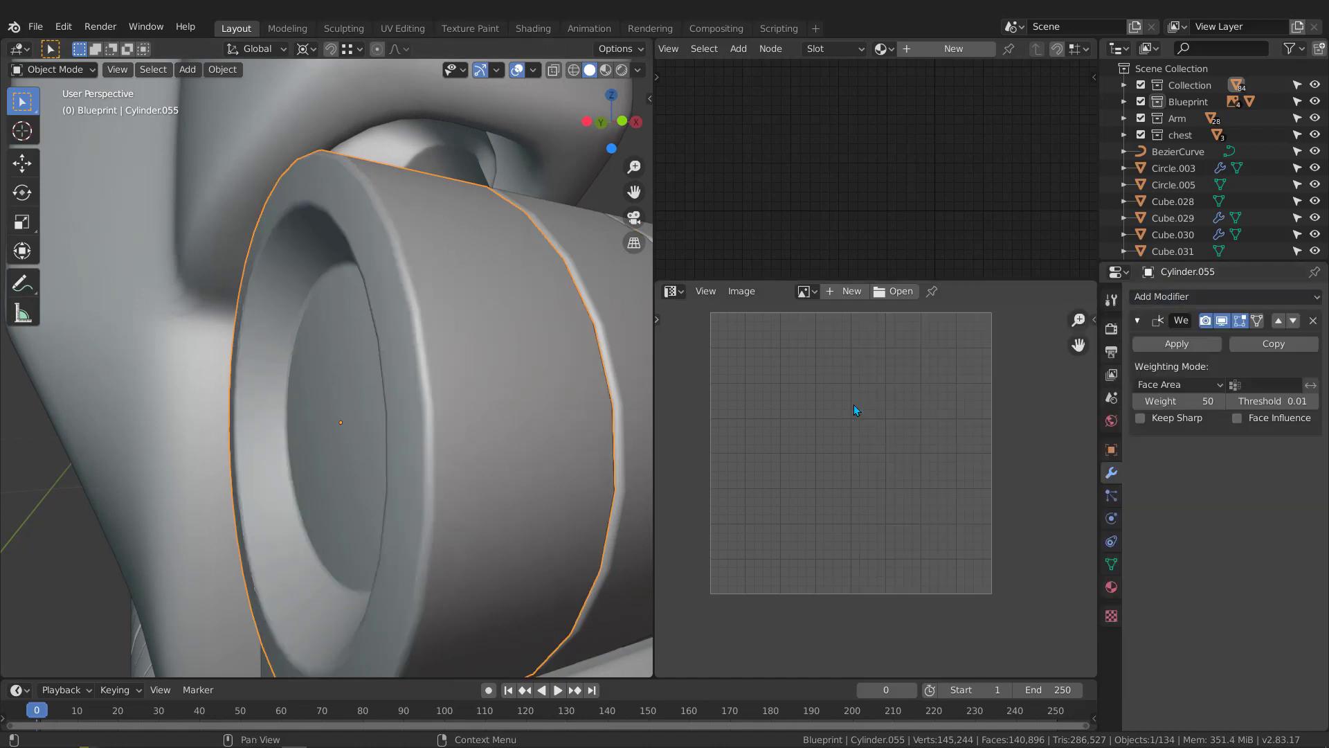
Apply the Weighted Normal modifier on the first outer cylinder of the knuckle joint
{"action": "left_click", "coordinate": [1168, 345]}
{"action": "scroll", "coordinate": [427, 360], "scroll_direction": "down", "scroll_amount": 3}
{"action": "middle_click_drag", "start_coordinate": [462, 371], "coordinate": [429, 365]}
{"action": "scroll", "coordinate": [348, 359], "scroll_direction": "down", "scroll_amount": 3}
Isolate the middle cylinder of the knuckle joint in Local View and apply its scale
{"action": "left_click", "coordinate": [419, 340]}
{"action": "scroll", "coordinate": [471, 355], "scroll_direction": "up", "scroll_amount": 2}
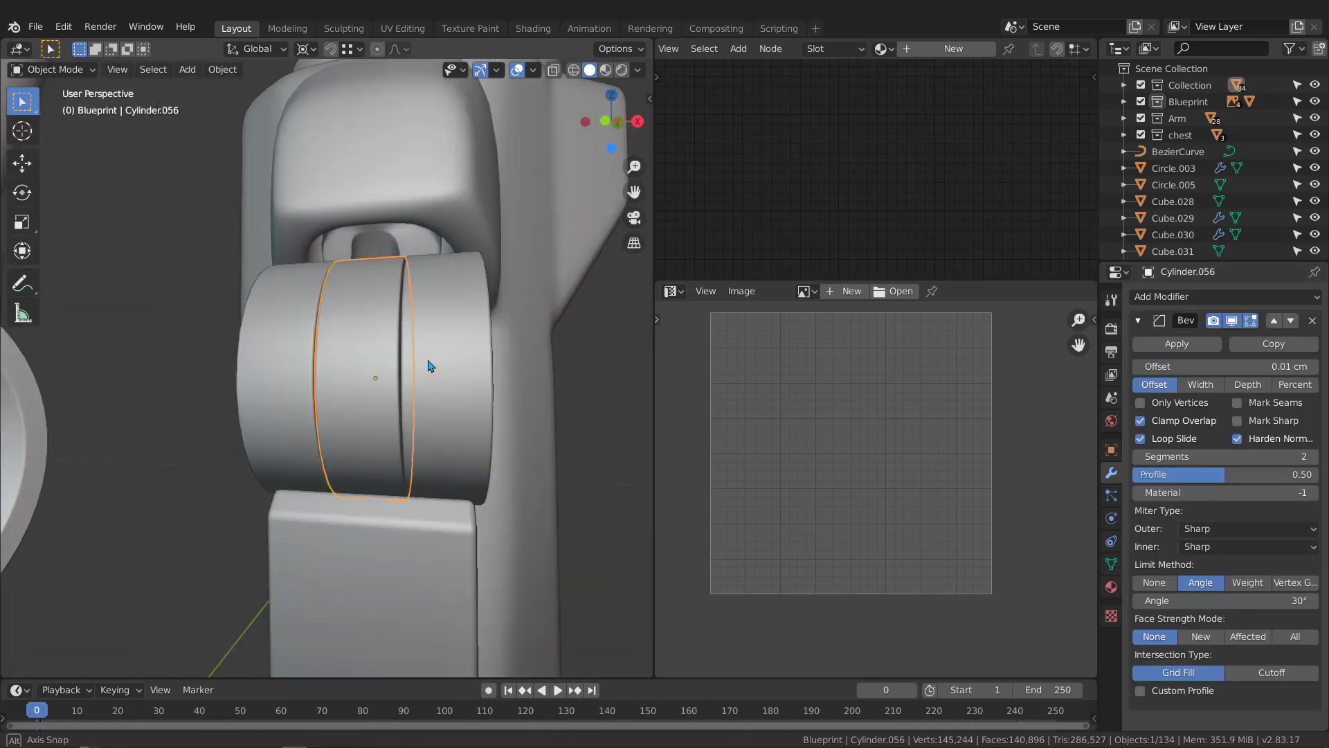
{"action": "key", "text": "KP_Divide"}
{"action": "key", "text": "ctrl+a"}
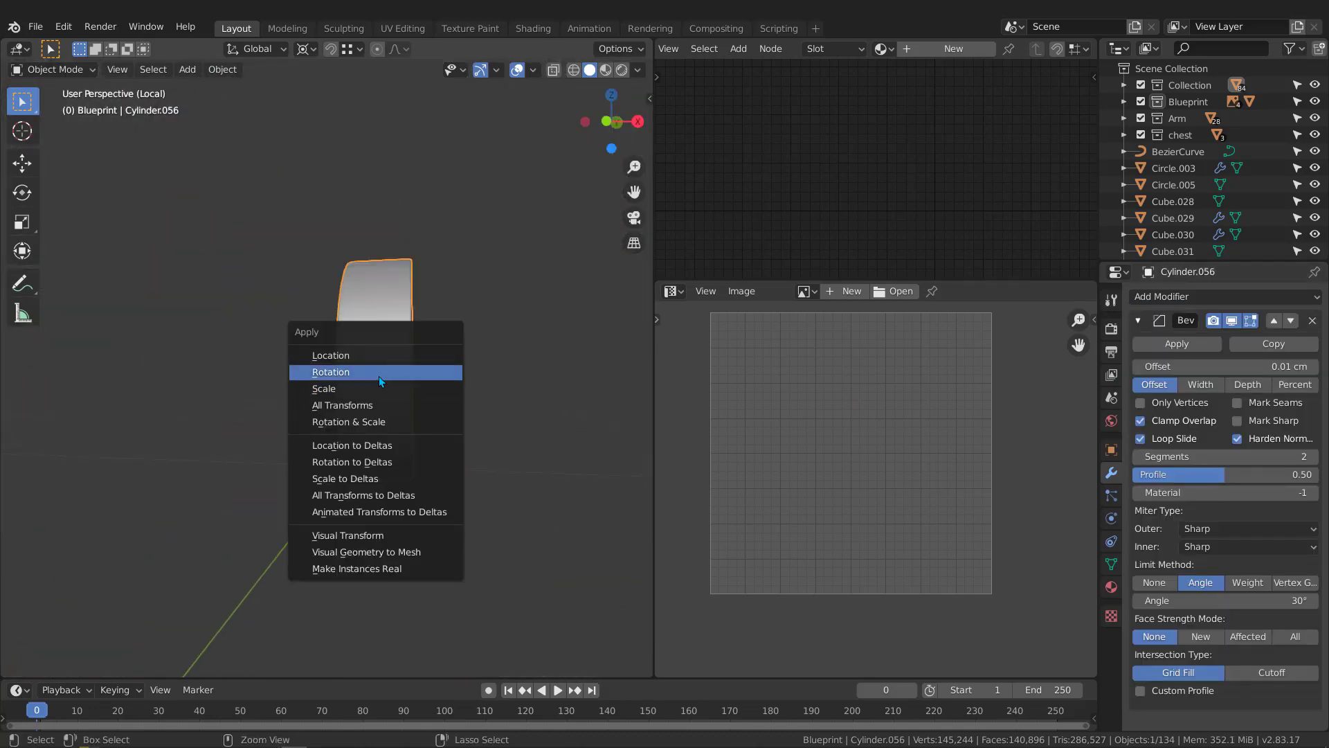
{"action": "left_click", "coordinate": [379, 386]}
{"action": "middle_click_drag", "start_coordinate": [379, 385], "coordinate": [416, 372]}
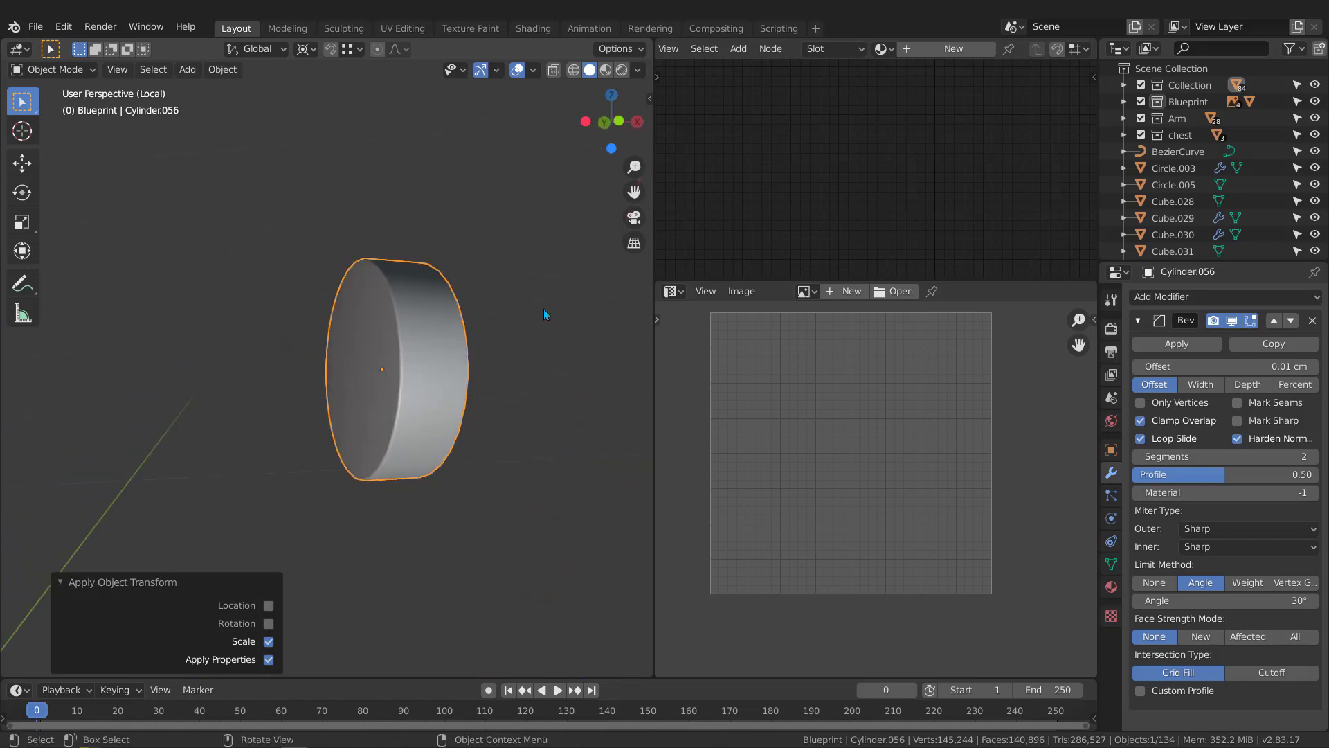
Check the middle cylinder's face orientation and recalculate its normals to face outside
{"action": "left_click", "coordinate": [534, 70]}
{"action": "left_click", "coordinate": [434, 363]}
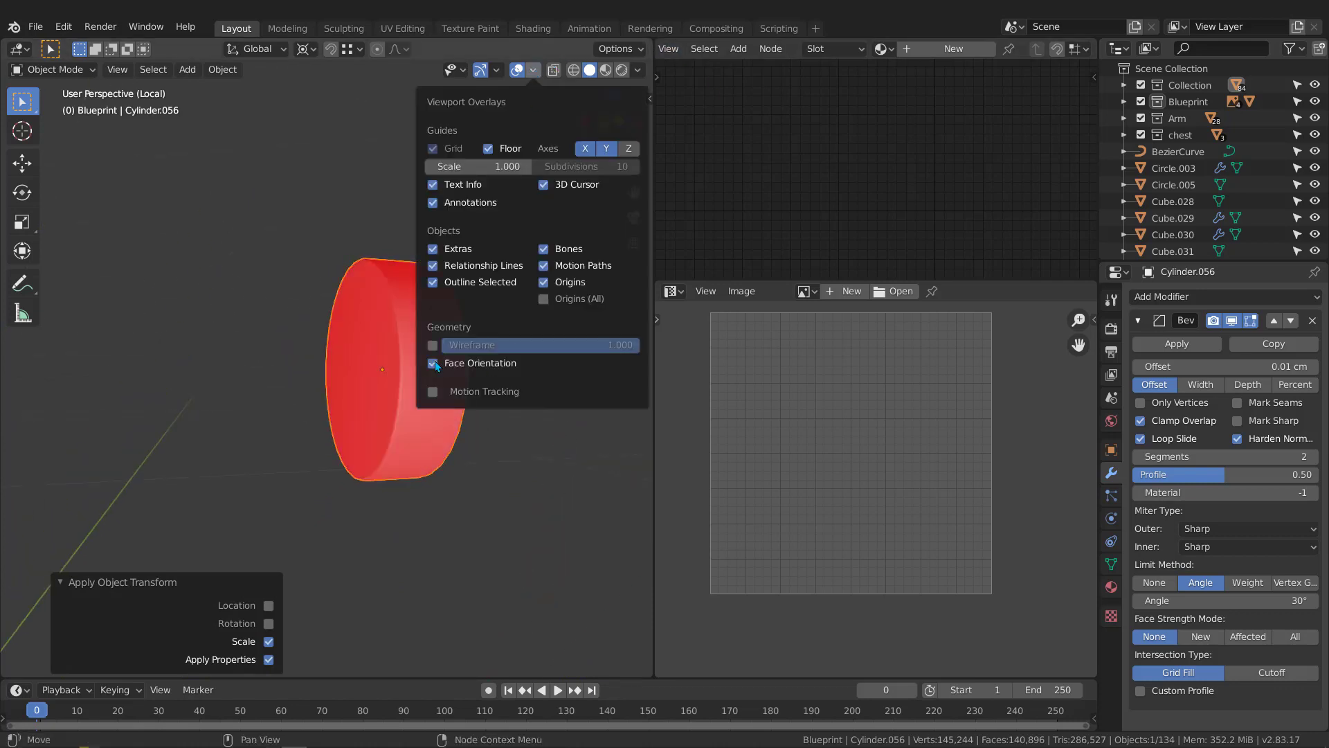
{"action": "left_click", "coordinate": [434, 362]}
{"action": "middle_click_drag", "start_coordinate": [198, 305], "coordinate": [402, 331]}
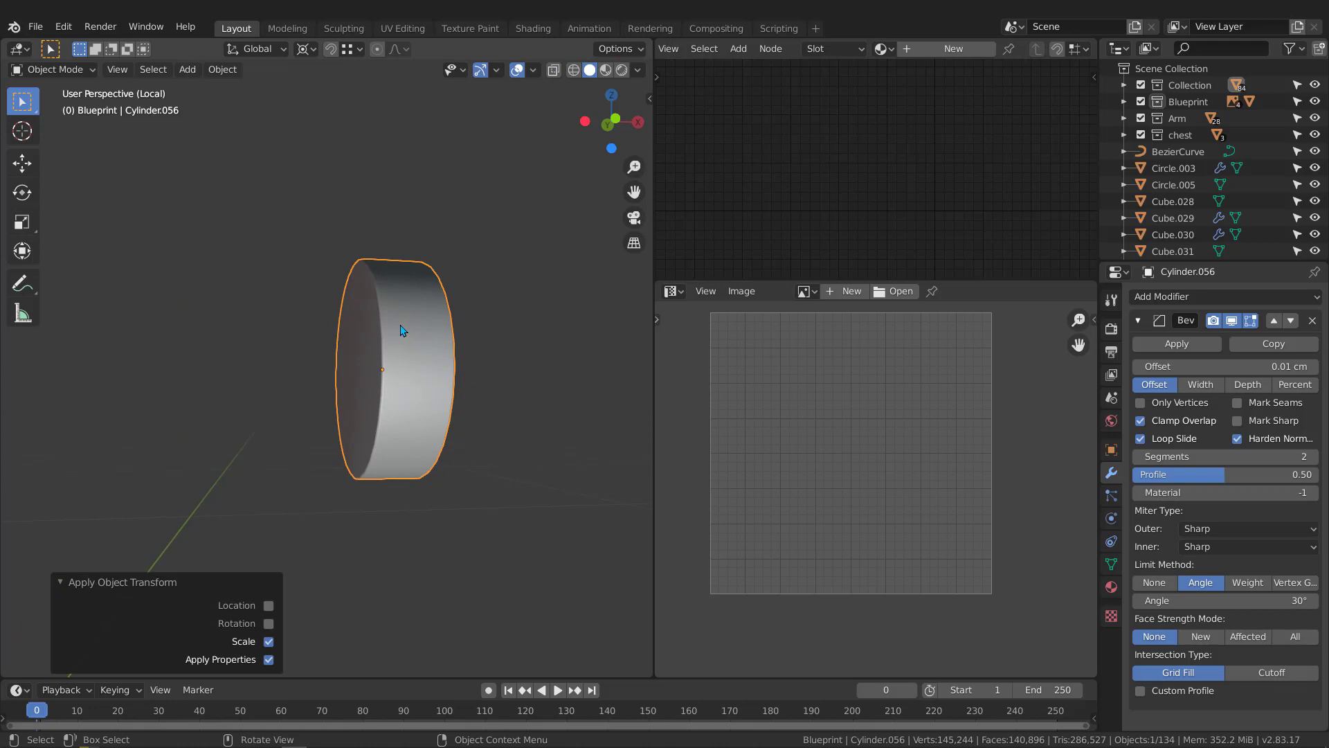
{"action": "key", "text": "Tab"}
{"action": "key", "text": "a"}
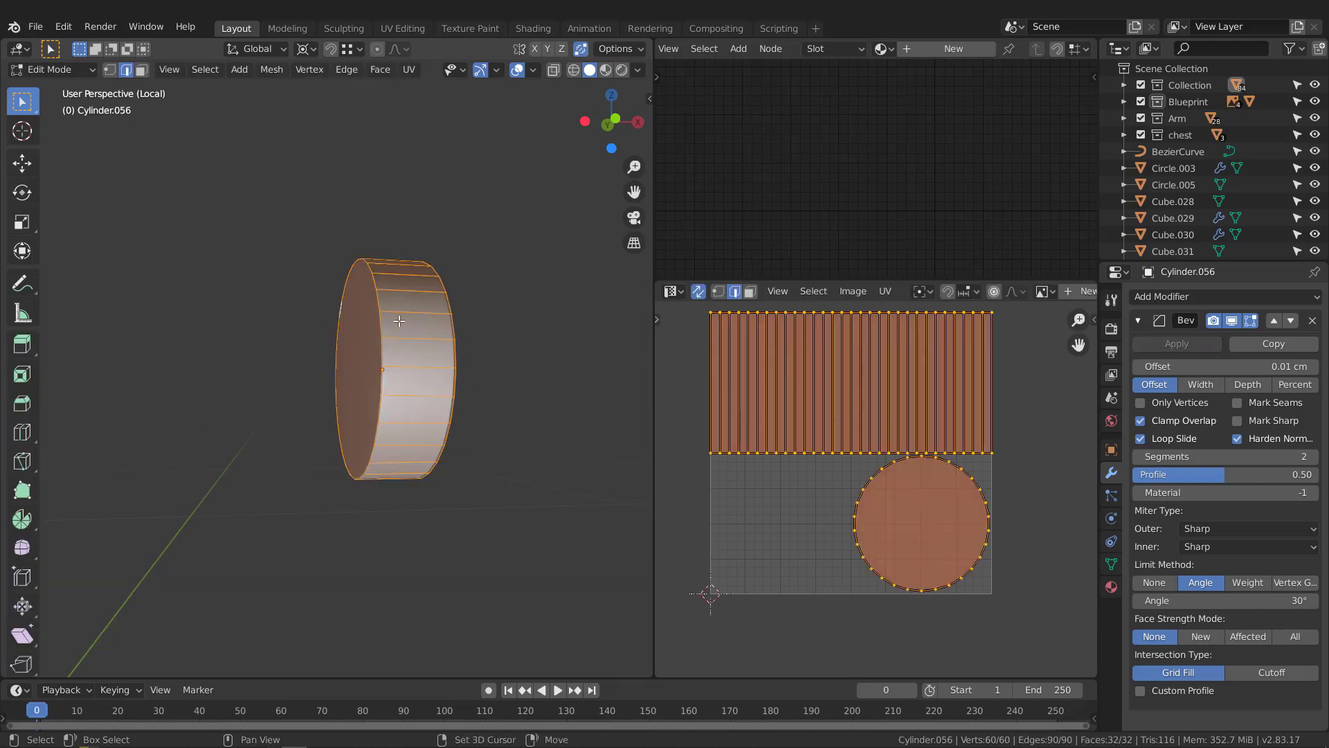
{"action": "key", "text": "Tab"}
{"action": "middle_click_drag", "start_coordinate": [392, 379], "coordinate": [733, 409]}
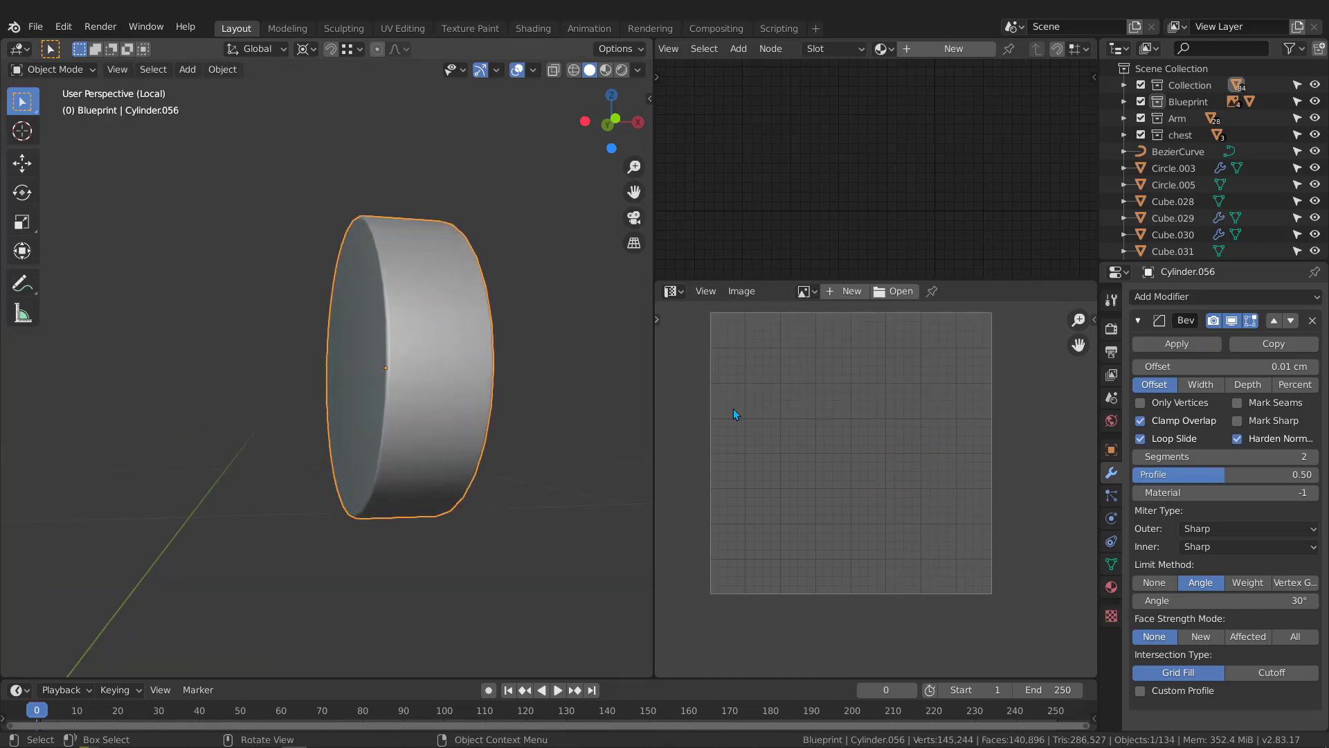
Apply the middle cylinder's Bevel modifier and mark seams on both outer rim loops and one edge connecting them
{"action": "left_click", "coordinate": [1177, 344]}
{"action": "mouse_move", "coordinate": [450, 360]}
{"action": "middle_mouse_down"}
{"action": "mouse_move", "coordinate": [213, 348]}
{"action": "mouse_move", "coordinate": [365, 361]}
{"action": "mouse_move", "coordinate": [458, 335]}
{"action": "middle_mouse_up"}
{"action": "key", "text": "Tab"}
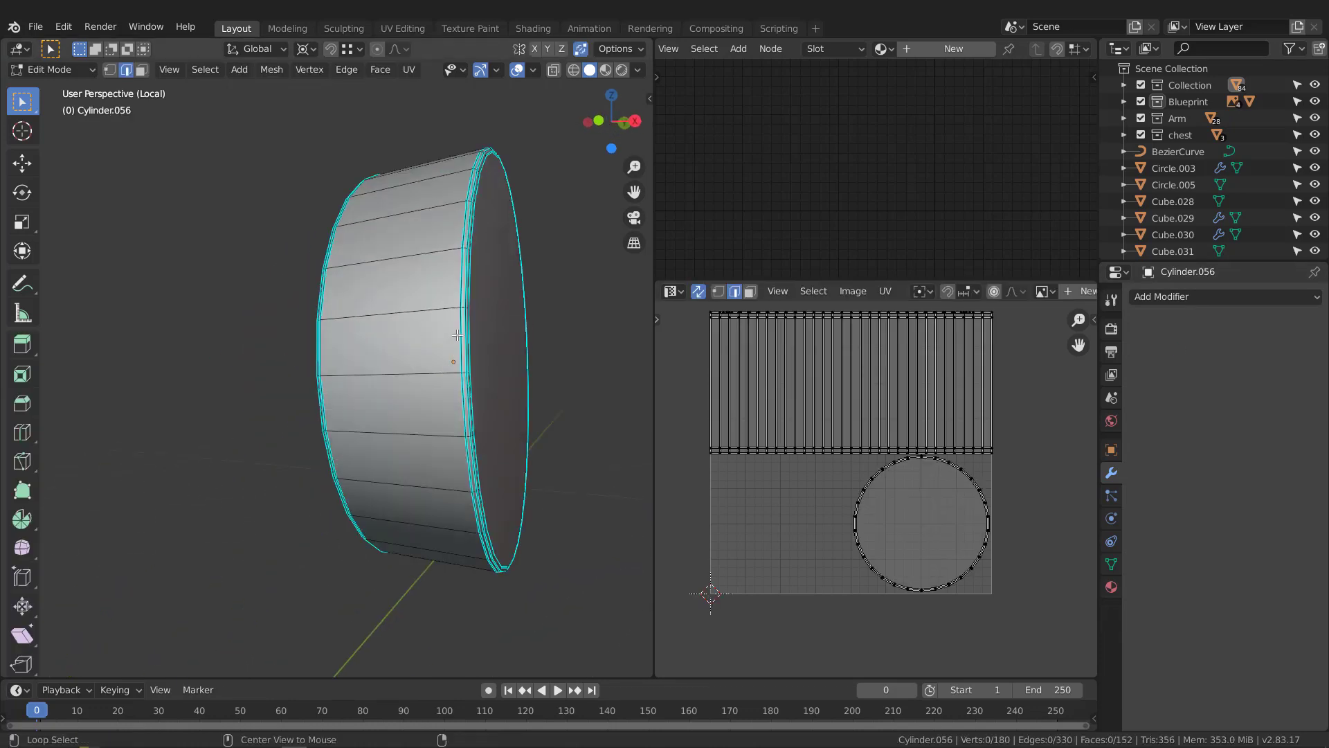
{"action": "left_click", "coordinate": [457, 337], "text": "alt"}
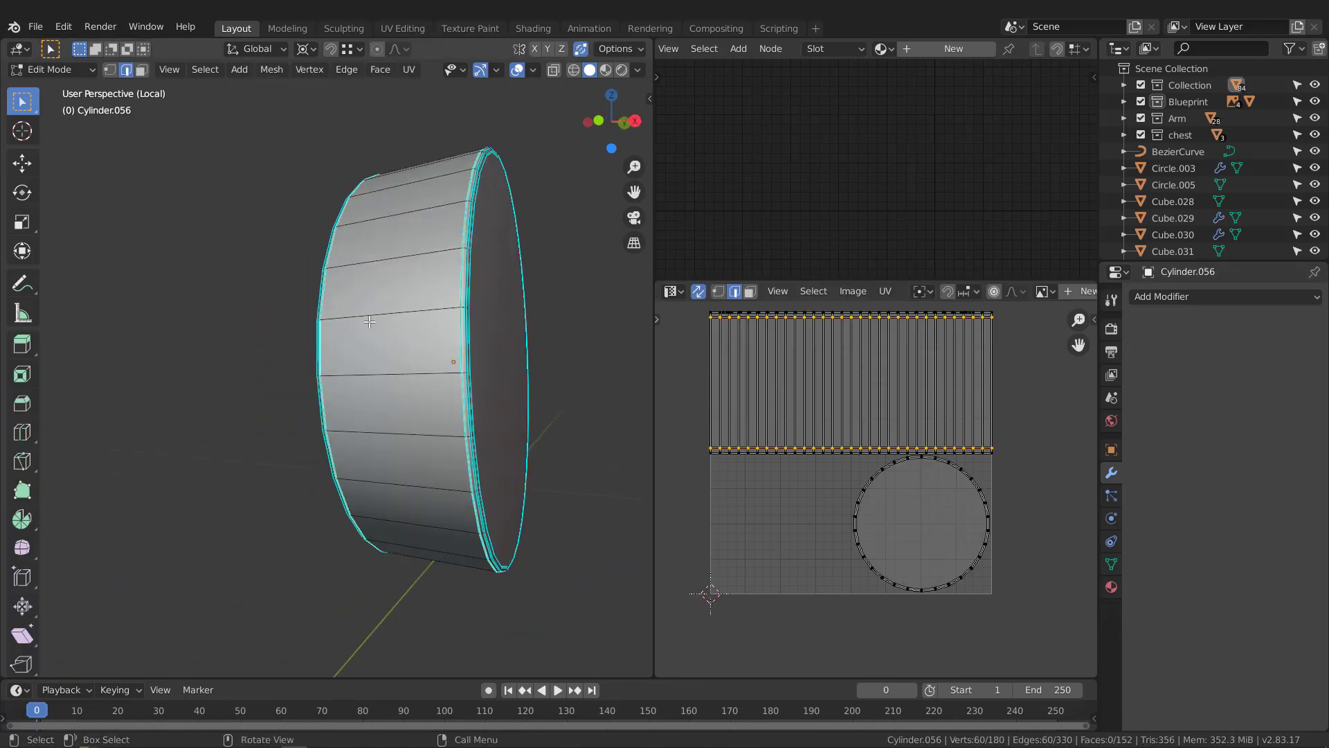
{"action": "scroll", "coordinate": [444, 310], "scroll_direction": "up", "scroll_amount": 2}
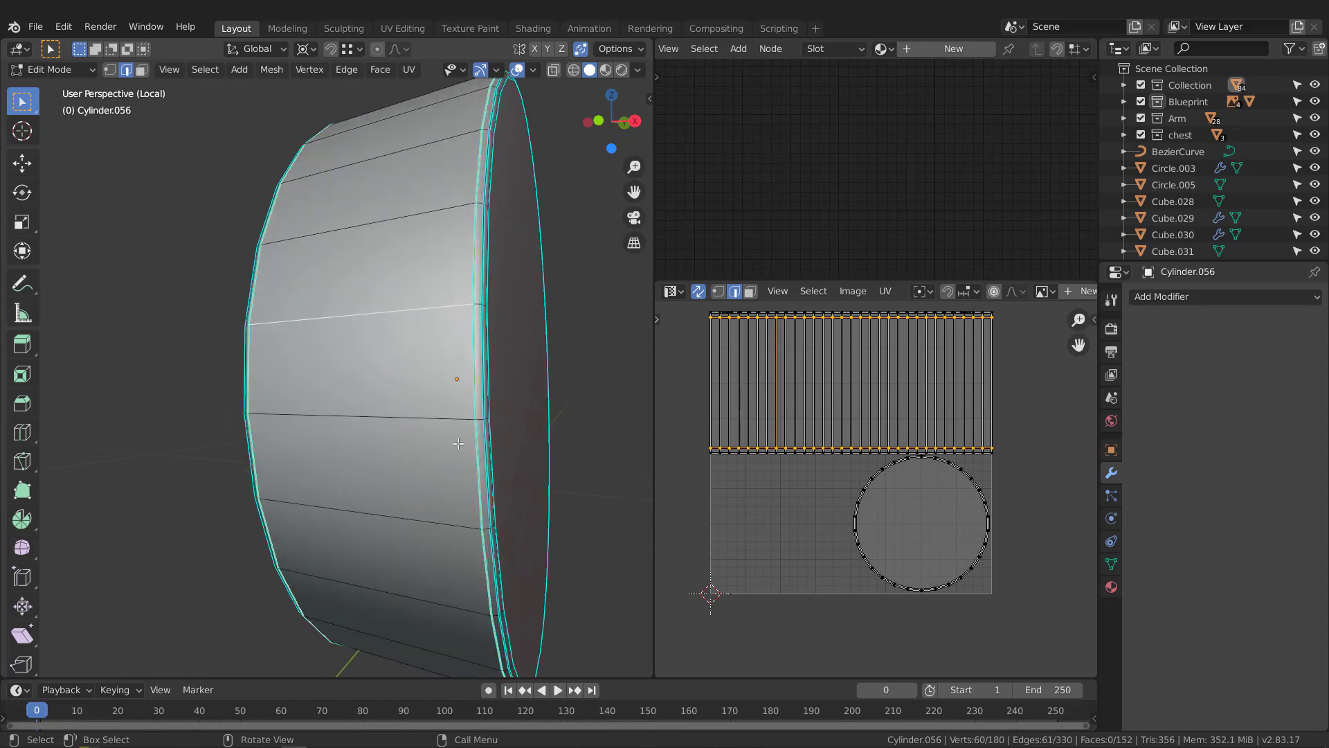
{"action": "key", "text": "q"}
{"action": "left_click", "coordinate": [386, 307]}
{"action": "middle_click_drag", "start_coordinate": [386, 306], "coordinate": [368, 354]}
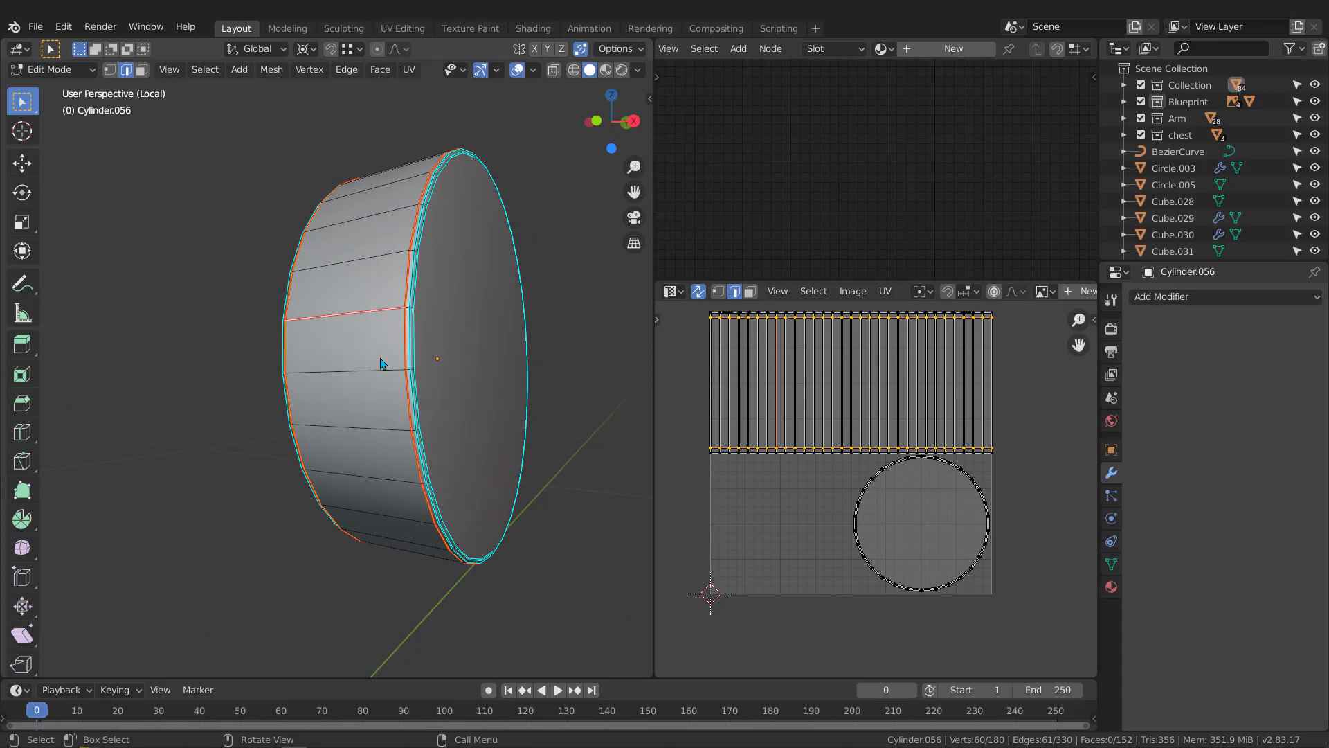
Unwrap all faces of the middle cylinder, and return to Object Mode outside Local View
{"action": "key", "text": "Tab"}
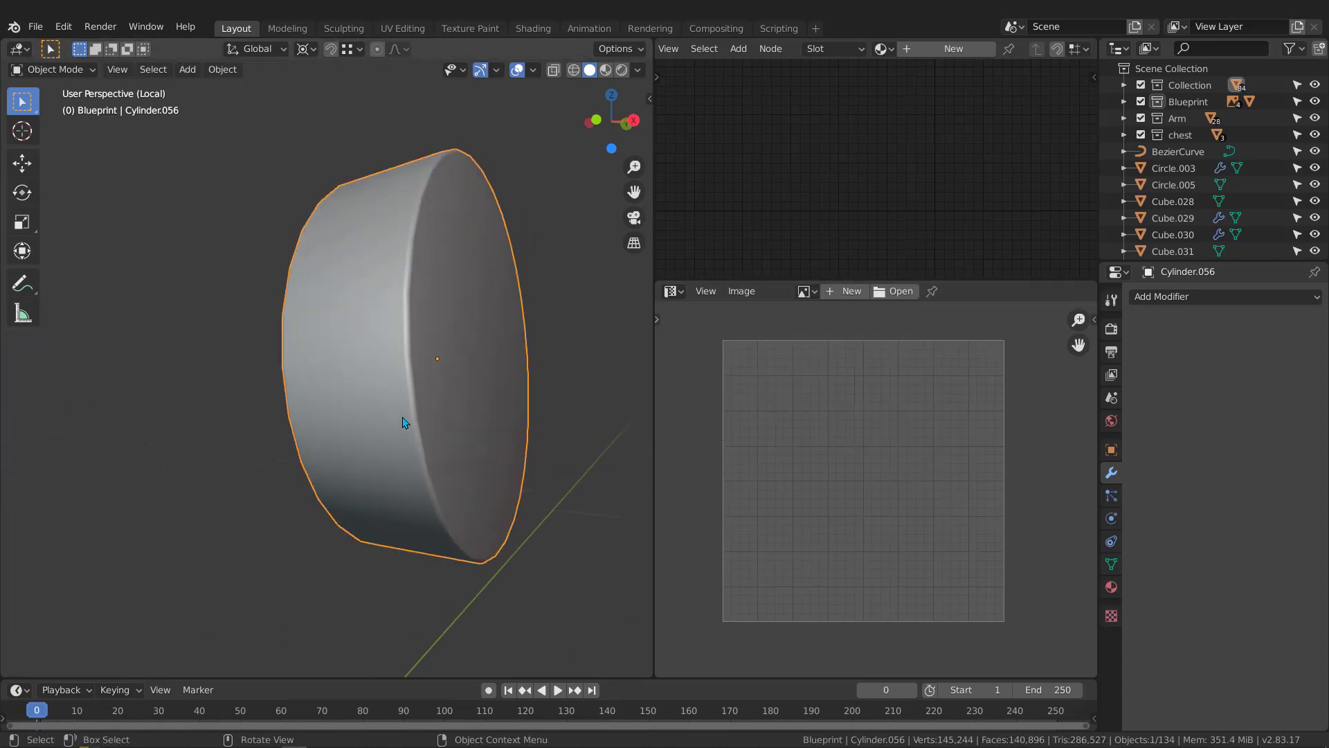
{"action": "key", "text": "Tab"}
{"action": "key", "text": "a"}
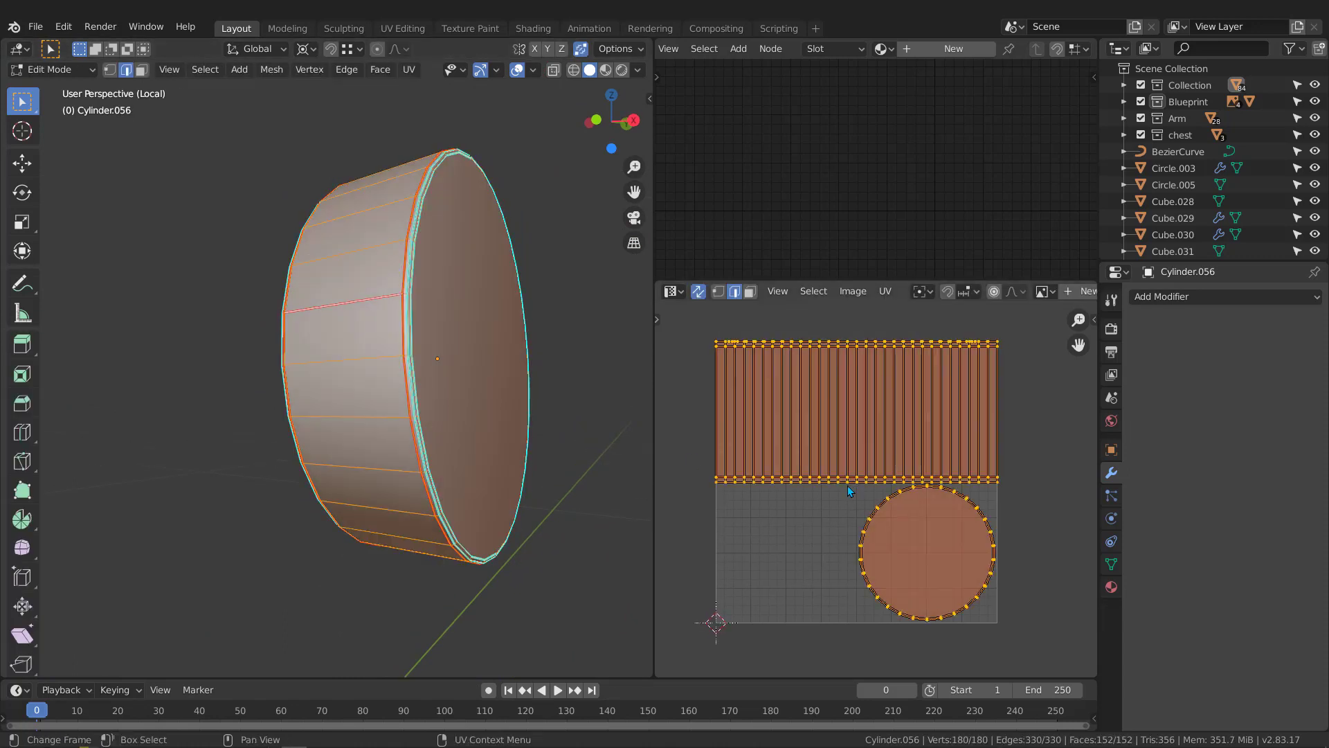
{"action": "key", "text": "u"}
{"action": "left_click", "coordinate": [841, 472]}
{"action": "scroll", "coordinate": [842, 472], "scroll_direction": "down", "scroll_amount": 2}
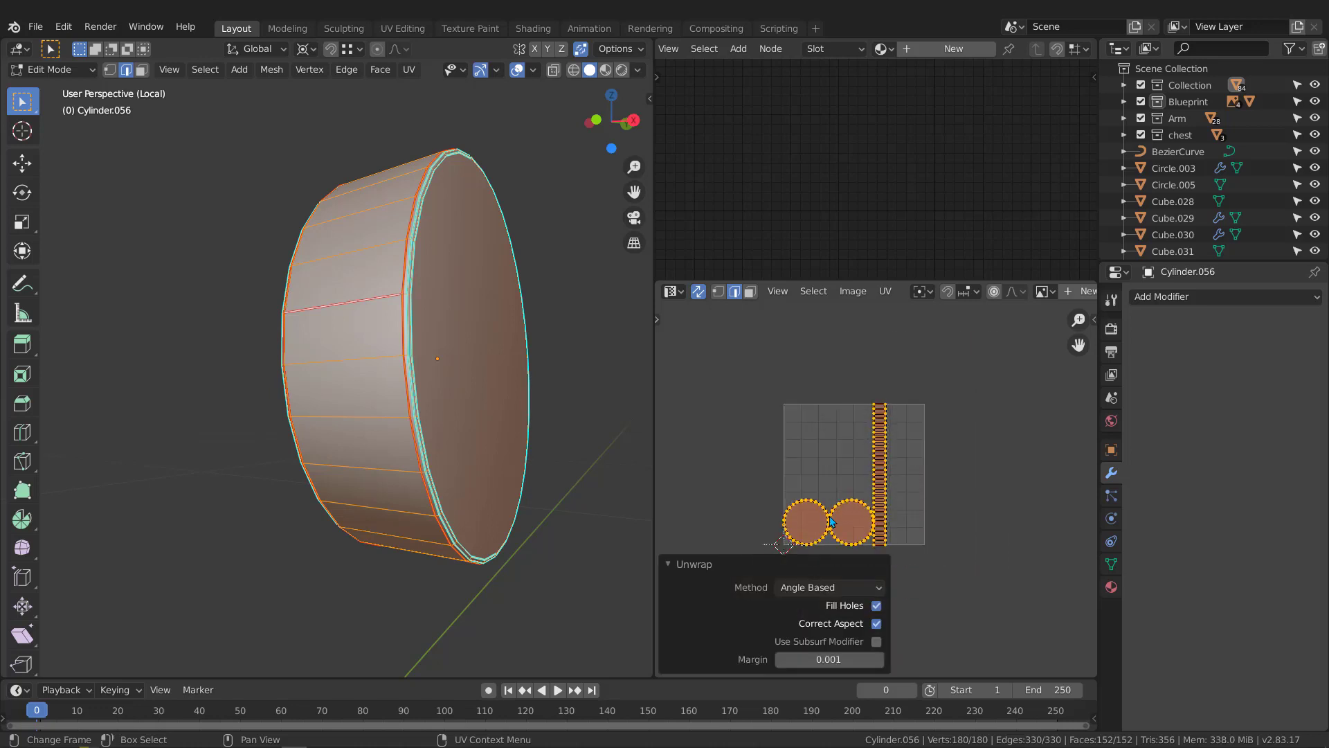
{"action": "scroll", "coordinate": [831, 511], "scroll_direction": "up", "scroll_amount": 2}
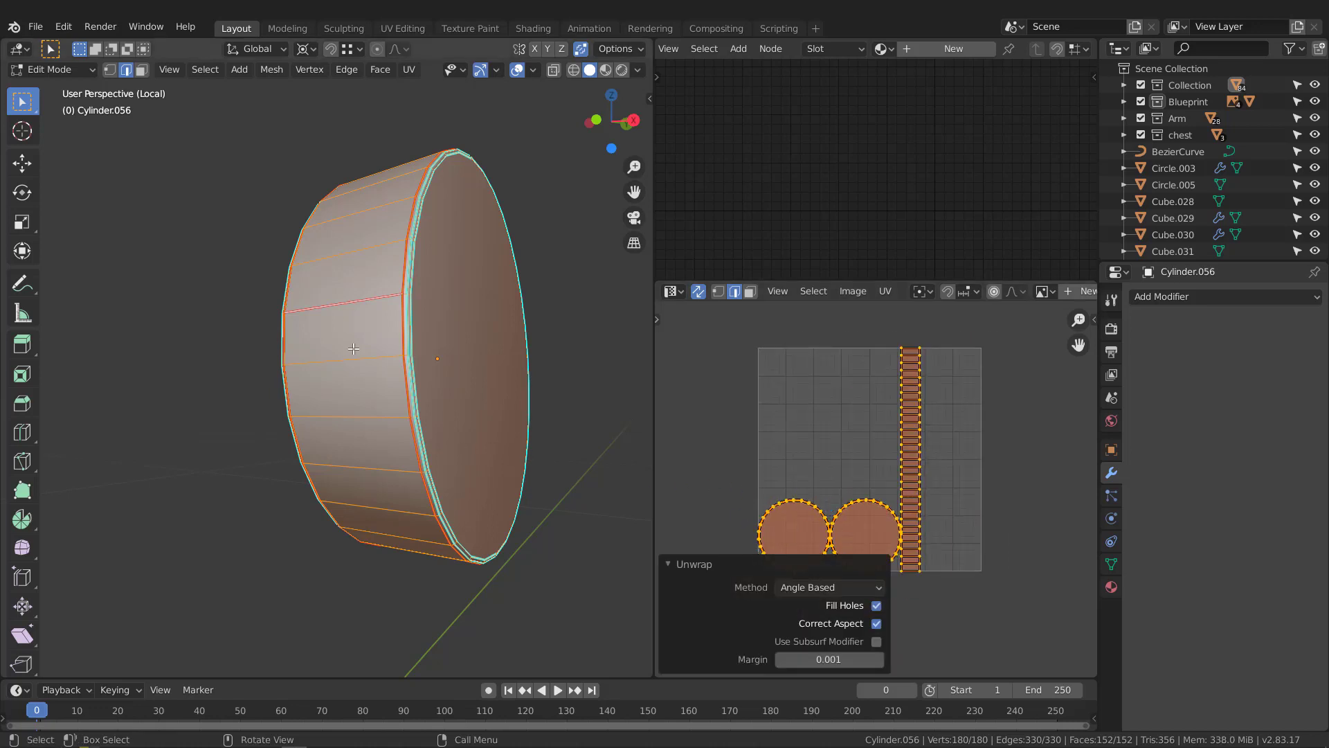
{"action": "middle_click_drag", "start_coordinate": [353, 348], "coordinate": [374, 351]}
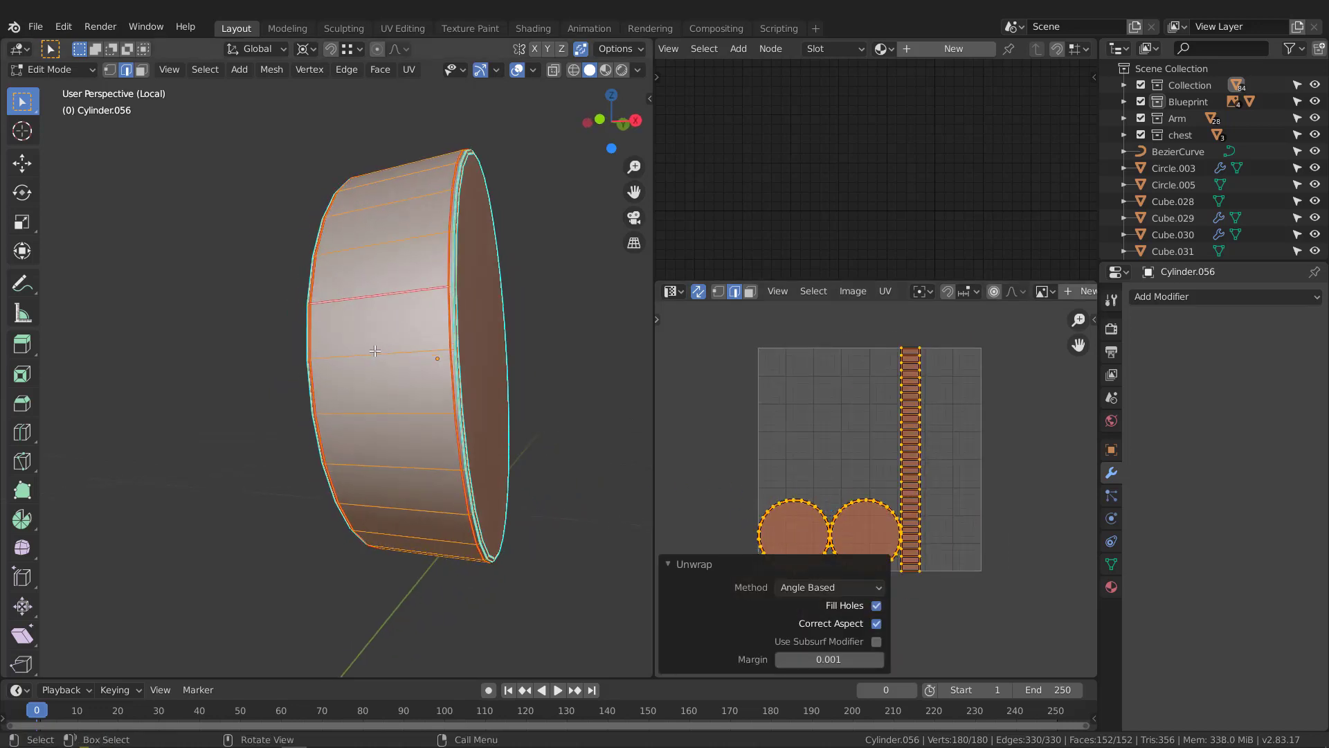
{"action": "key", "text": "Tab"}
{"action": "key", "text": "KP_Divide"}
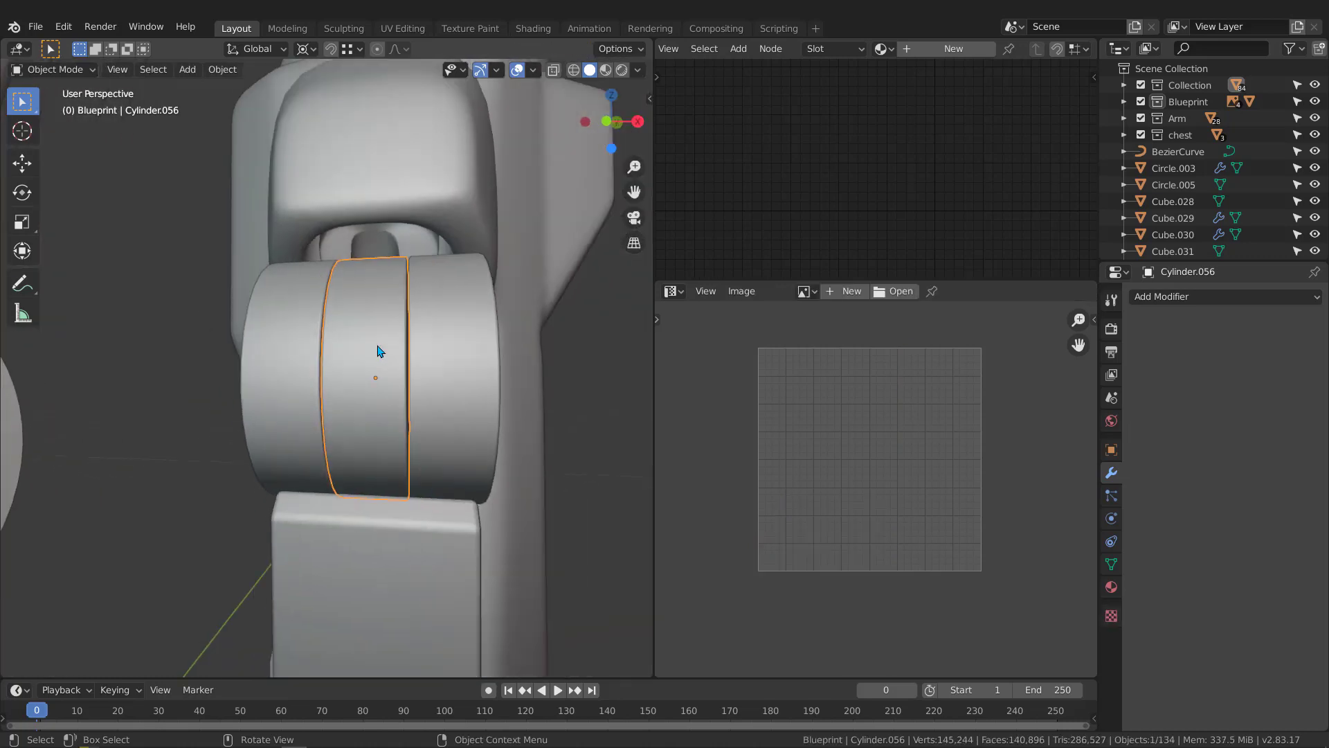
Assign the Checker material to the first outer cylinder and show the model in Material Preview
{"action": "left_click", "coordinate": [287, 339], "text": "shift"}
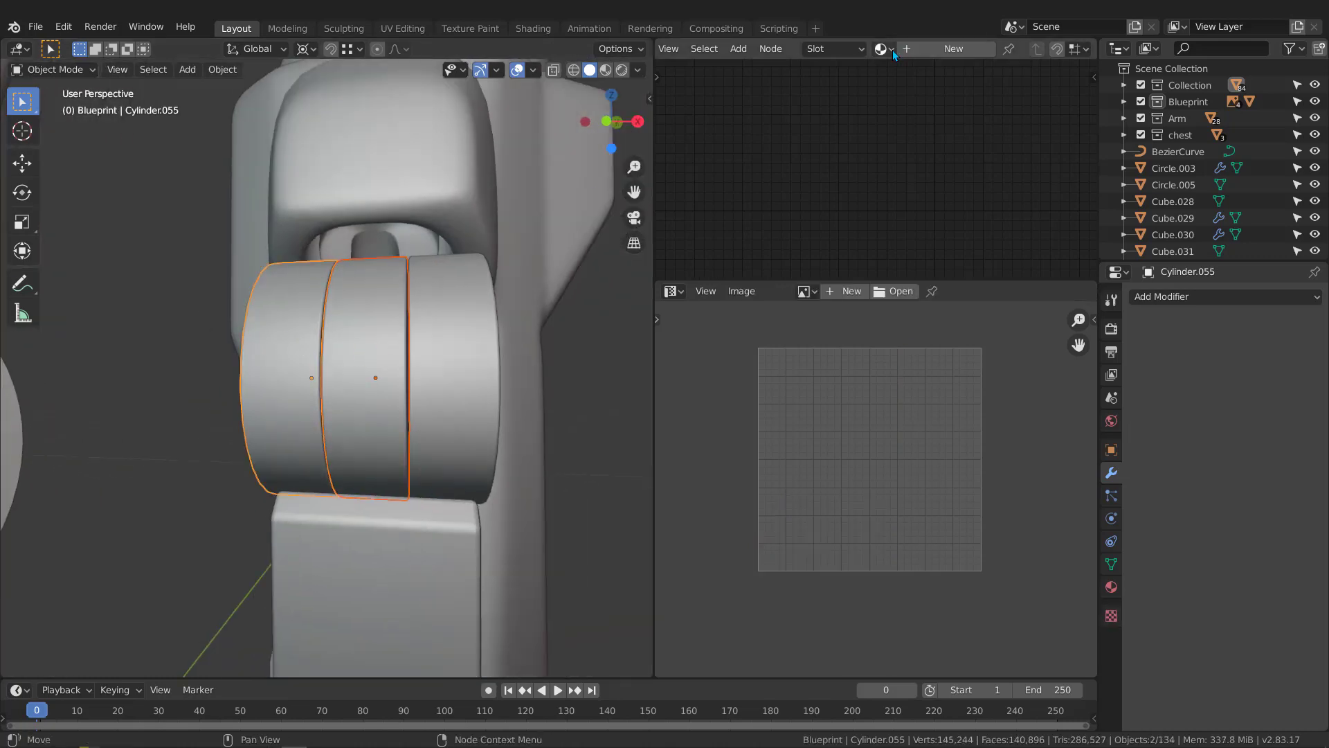
{"action": "left_click", "coordinate": [889, 49]}
{"action": "left_click", "coordinate": [907, 74]}
{"action": "key", "text": "z"}
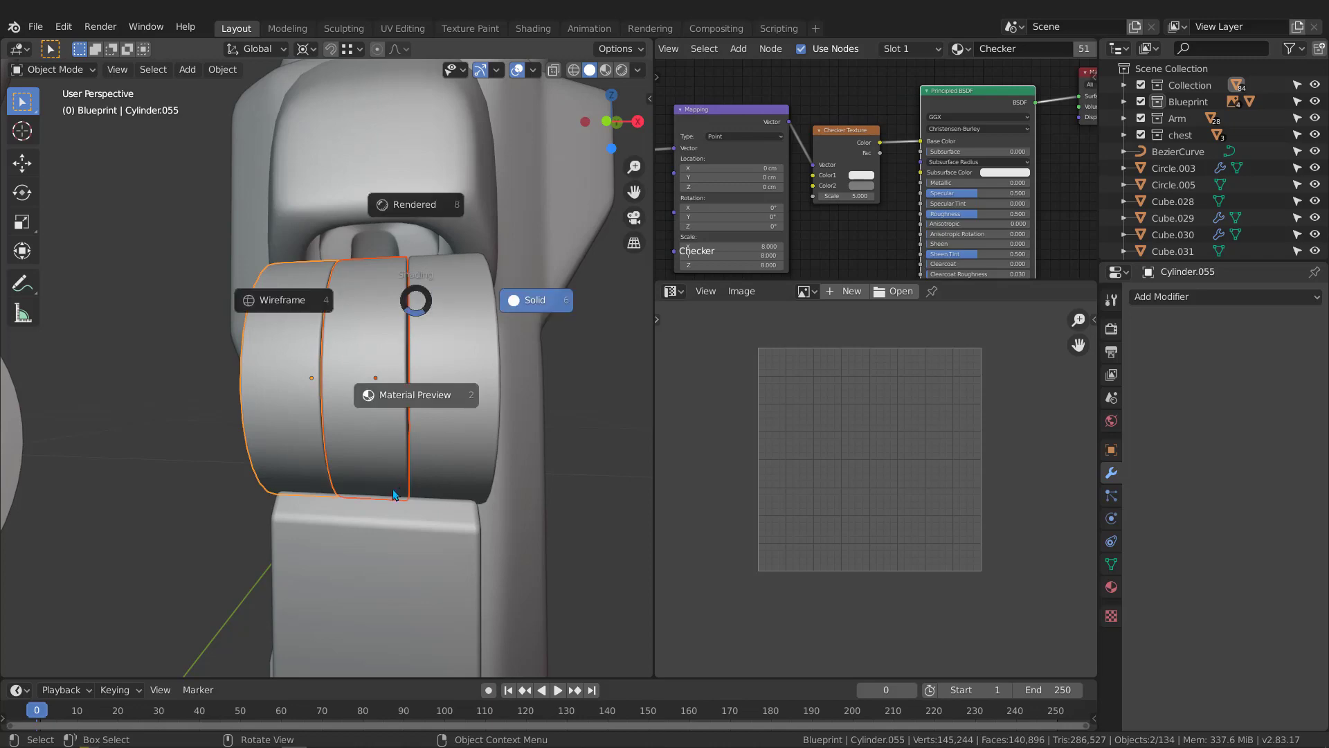
{"action": "left_click", "coordinate": [398, 454]}
Assign the Checker material to the middle cylinder and return to Solid shading
{"action": "left_click", "coordinate": [370, 378]}
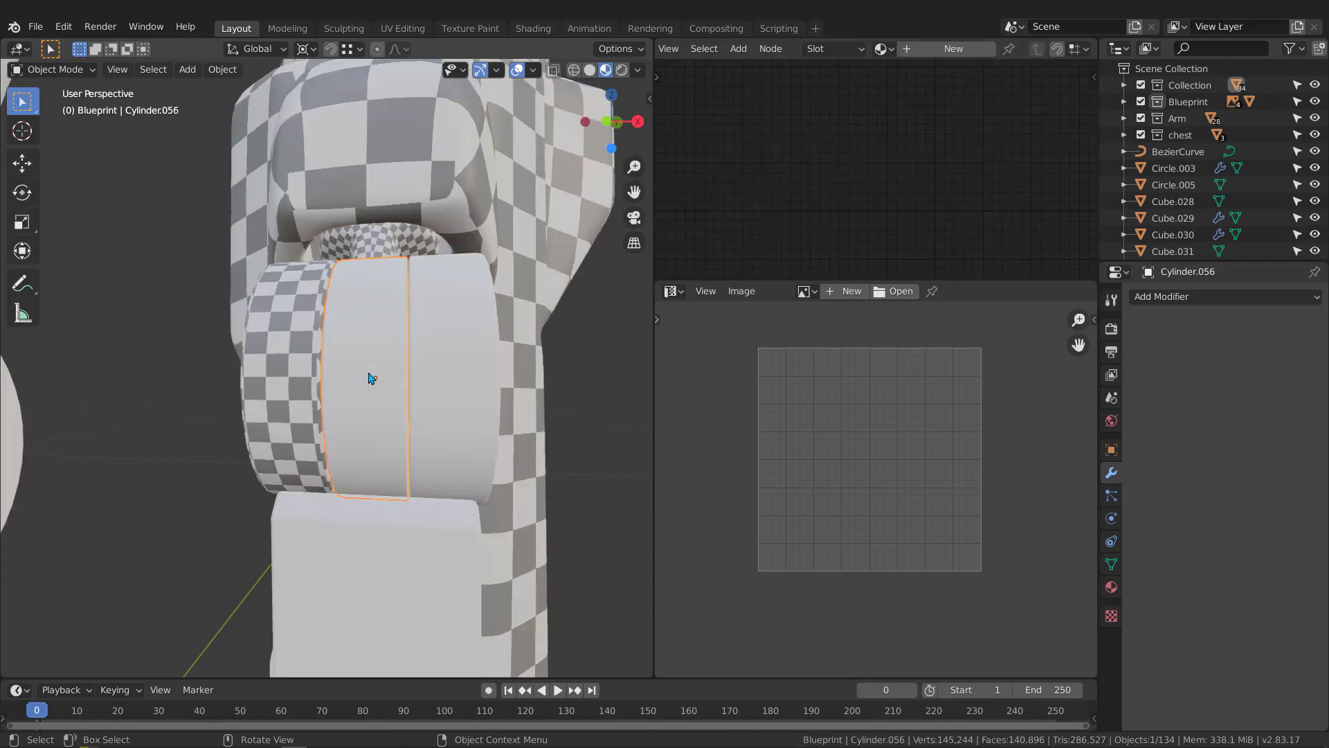
{"action": "left_click", "coordinate": [896, 49]}
{"action": "left_click", "coordinate": [899, 74]}
{"action": "key", "text": "z"}
{"action": "left_click", "coordinate": [497, 294]}
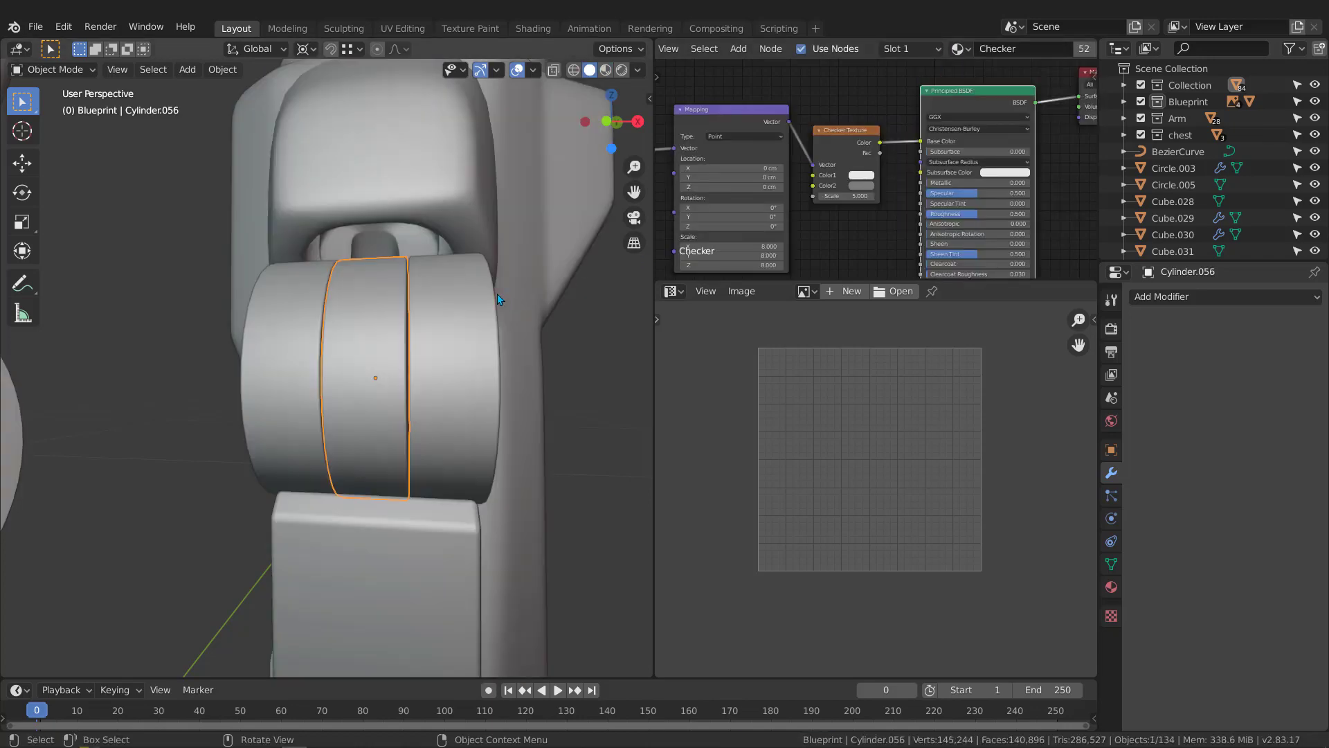
Apply the scale of the opposite outer cylinder and check its face orientation
{"action": "middle_click_drag", "start_coordinate": [497, 293], "coordinate": [472, 301]}
{"action": "left_click", "coordinate": [472, 301]}
{"action": "key", "text": "ctrl+a"}
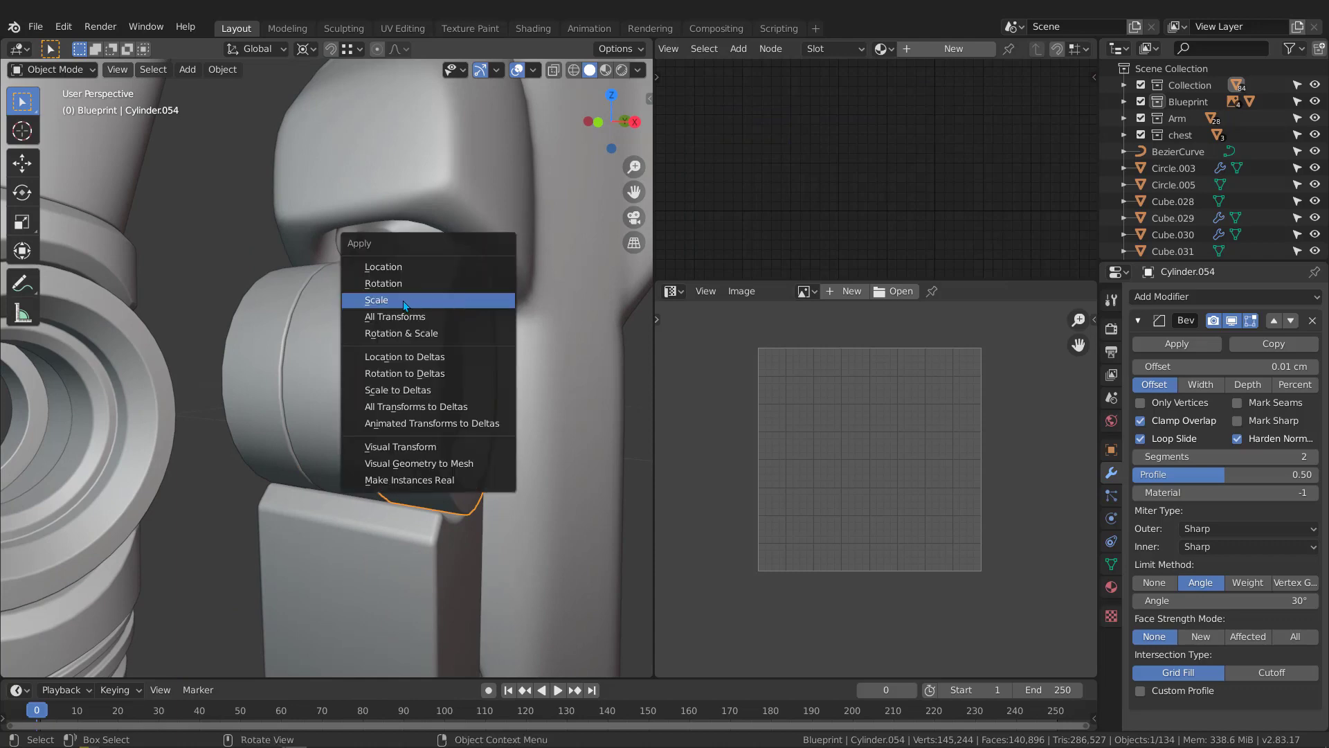
{"action": "left_click", "coordinate": [403, 301]}
{"action": "scroll", "coordinate": [427, 305], "scroll_direction": "up", "scroll_amount": 3}
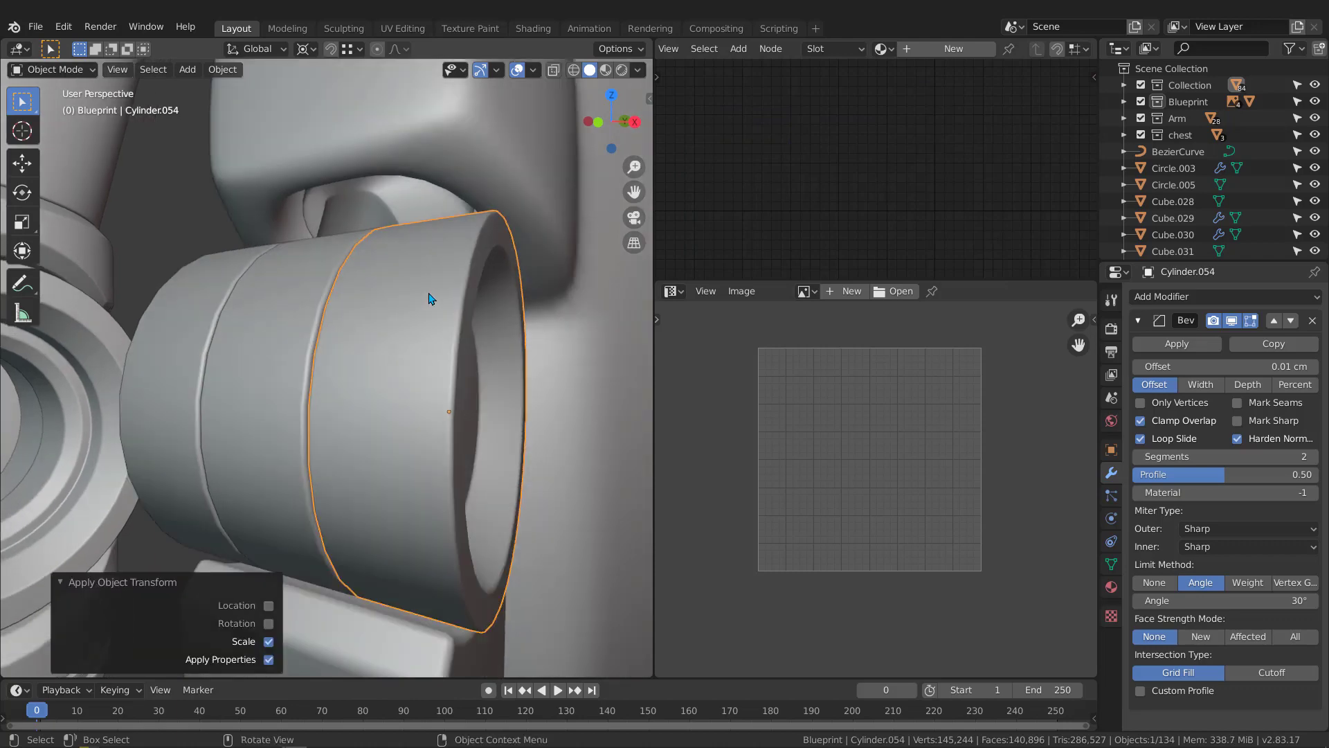
{"action": "middle_click_drag", "start_coordinate": [428, 291], "coordinate": [404, 280]}
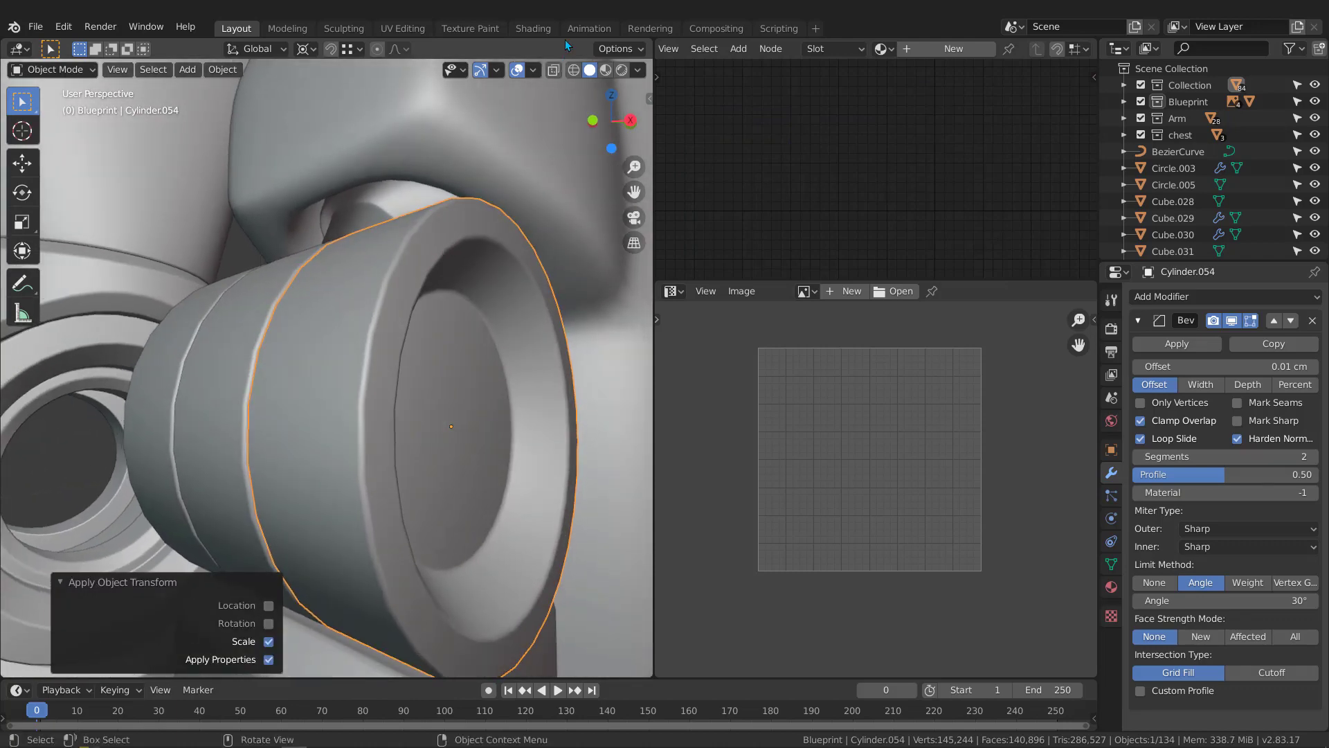
{"action": "left_click", "coordinate": [535, 70]}
{"action": "left_click", "coordinate": [437, 364]}
{"action": "left_click", "coordinate": [438, 363]}
{"action": "scroll", "coordinate": [335, 280], "scroll_direction": "down", "scroll_amount": 4}
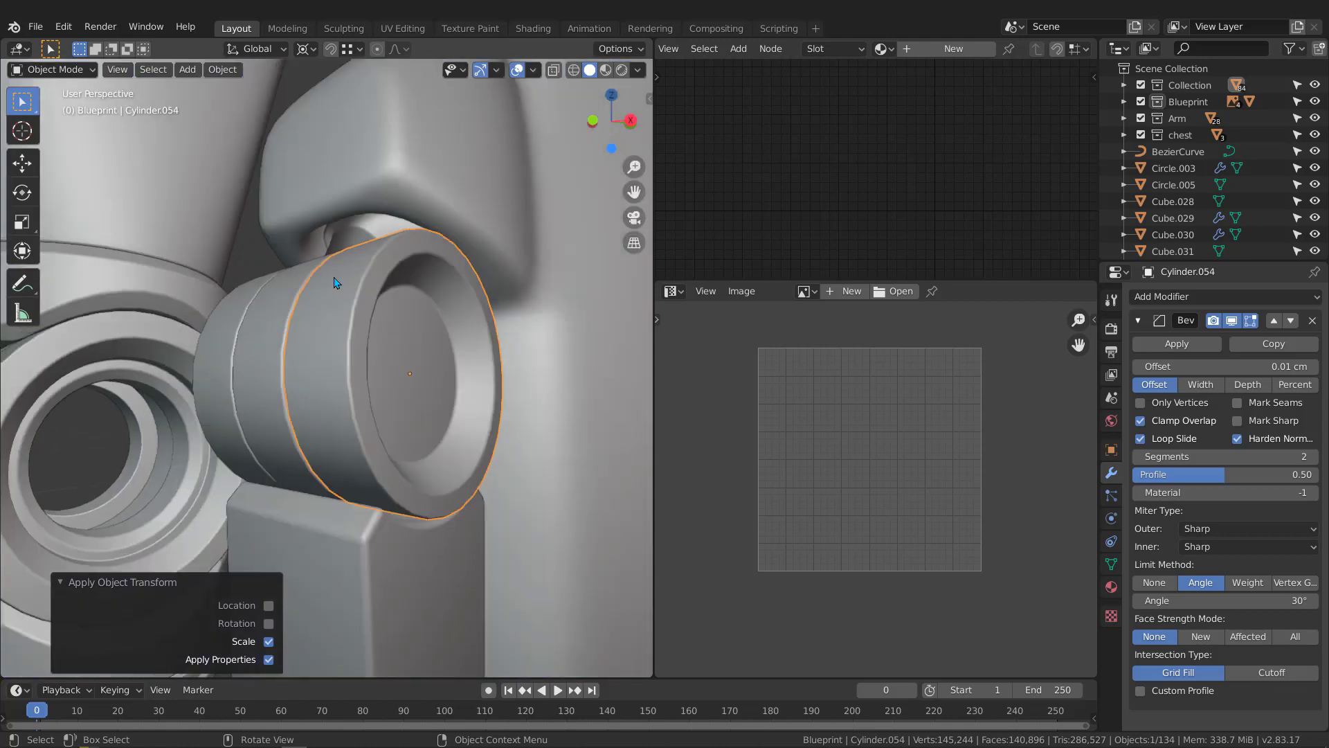
{"action": "middle_click_drag", "start_coordinate": [335, 280], "coordinate": [341, 282]}
Check face orientation on the curved joint piece behind the cylinders and recalculate its normals to face outside
{"action": "scroll", "coordinate": [346, 263], "scroll_direction": "up", "scroll_amount": 4}
{"action": "left_click", "coordinate": [354, 230]}
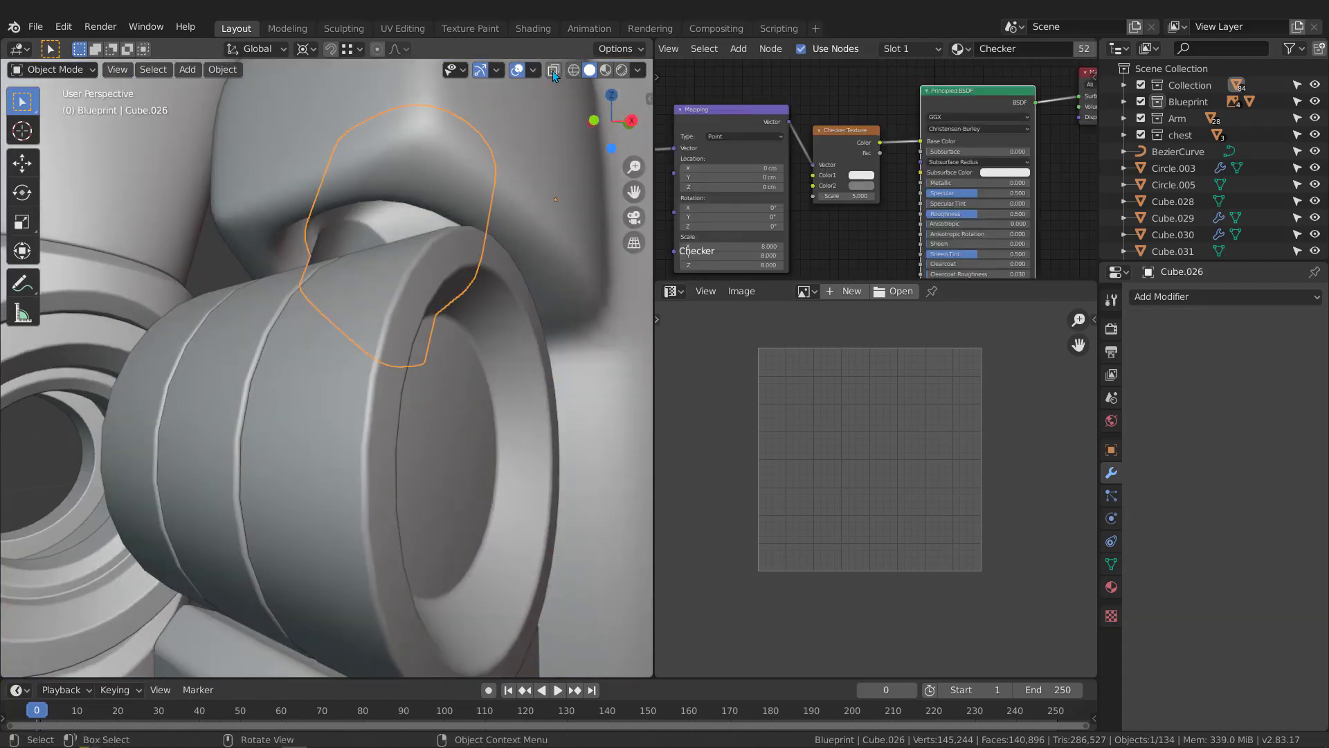
{"action": "left_click", "coordinate": [533, 70]}
{"action": "left_click", "coordinate": [432, 363]}
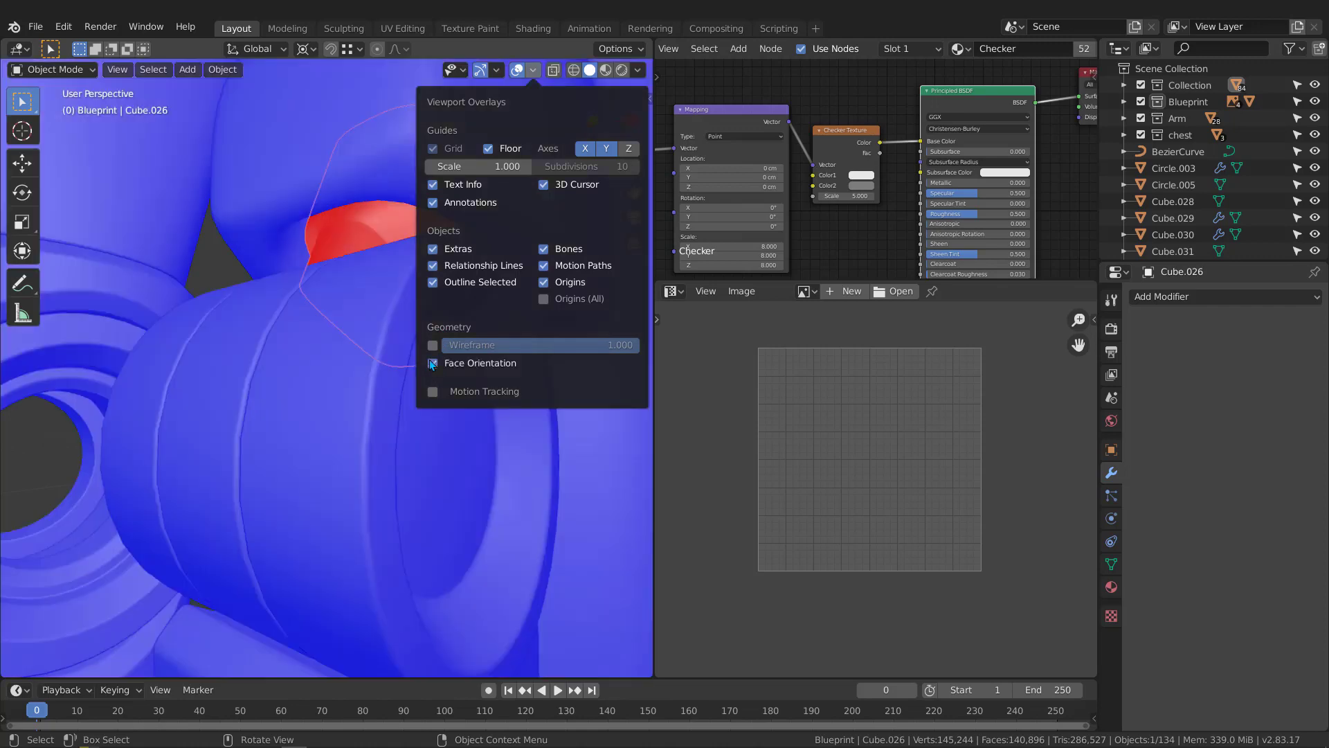
{"action": "left_click", "coordinate": [432, 363]}
{"action": "middle_click_drag", "start_coordinate": [402, 305], "coordinate": [381, 224]}
{"action": "key", "text": "Tab"}
{"action": "key", "text": "shift+n"}
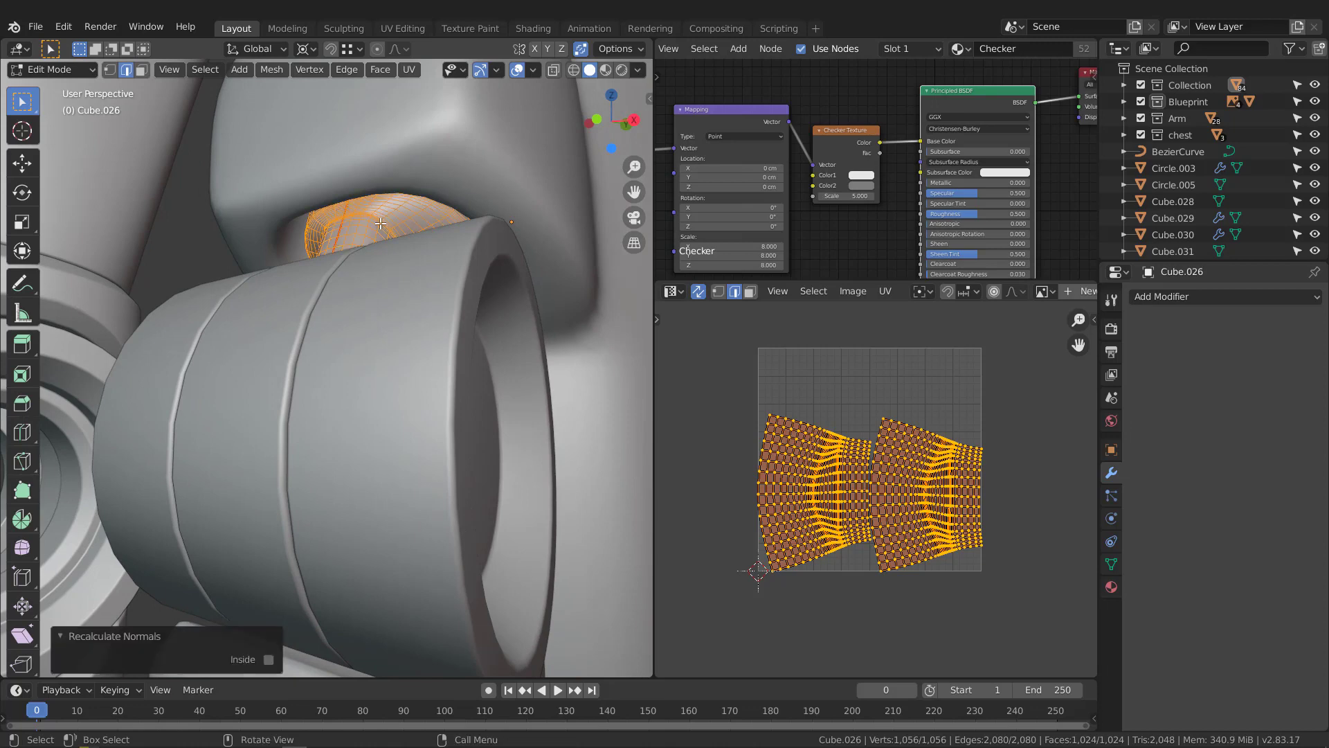
{"action": "key", "text": "Tab"}
Apply the Bevel modifier on the opposite outer cylinder
{"action": "scroll", "coordinate": [386, 255], "scroll_direction": "down", "scroll_amount": 3}
{"action": "left_click", "coordinate": [404, 332]}
{"action": "mouse_move", "coordinate": [404, 332]}
{"action": "middle_mouse_down"}
{"action": "mouse_move", "coordinate": [463, 341]}
{"action": "mouse_move", "coordinate": [385, 320]}
{"action": "mouse_move", "coordinate": [340, 335]}
{"action": "mouse_move", "coordinate": [418, 328]}
{"action": "mouse_move", "coordinate": [411, 351]}
{"action": "mouse_move", "coordinate": [387, 350]}
{"action": "middle_mouse_up"}
{"action": "left_click", "coordinate": [1188, 342]}
Switch to Material Preview and assign the Checker material to the opposite outer cylinder
{"action": "key", "text": "z"}
{"action": "left_click", "coordinate": [394, 492]}
{"action": "left_click", "coordinate": [894, 49]}
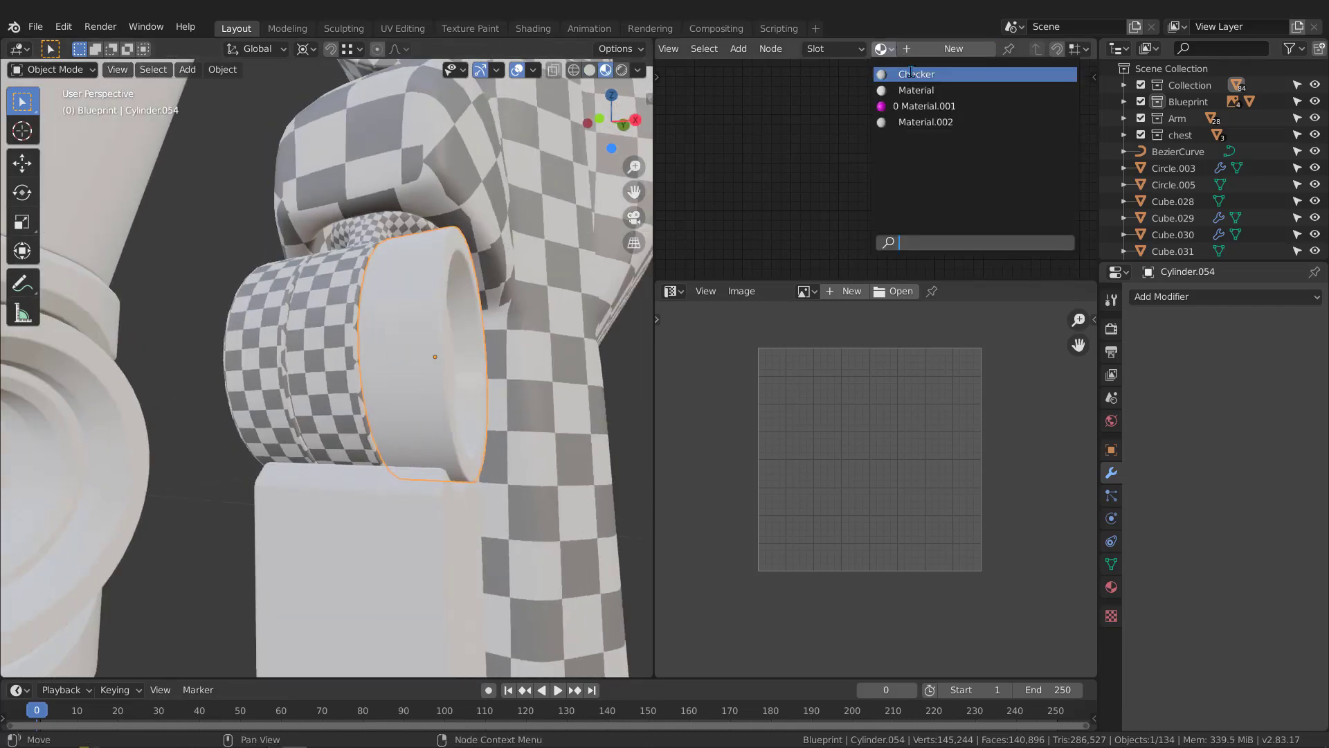
{"action": "left_click", "coordinate": [912, 73]}
{"action": "middle_click_drag", "start_coordinate": [448, 293], "coordinate": [420, 320]}
Try to transfer the UV map from the first outer cylinder to the opposite one
{"action": "left_click", "coordinate": [277, 324], "text": "shift"}
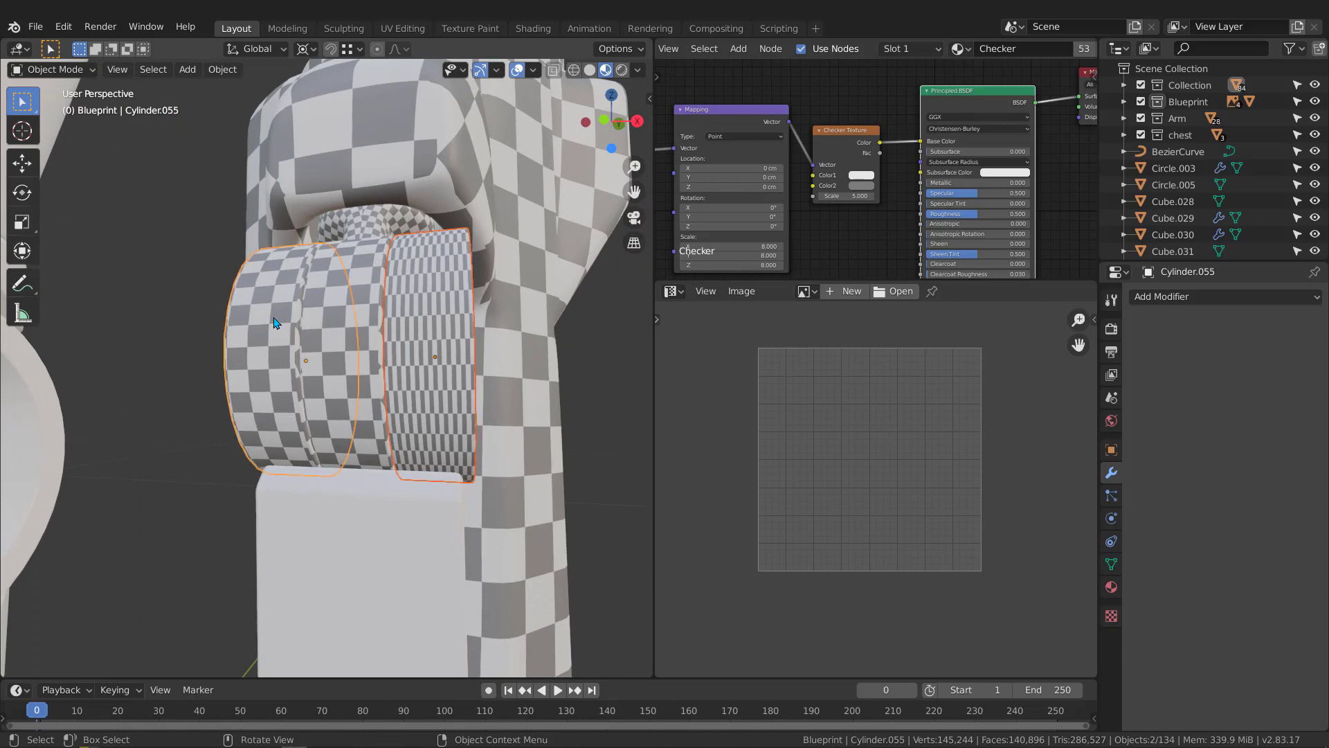
{"action": "key", "text": "ctrl+l"}
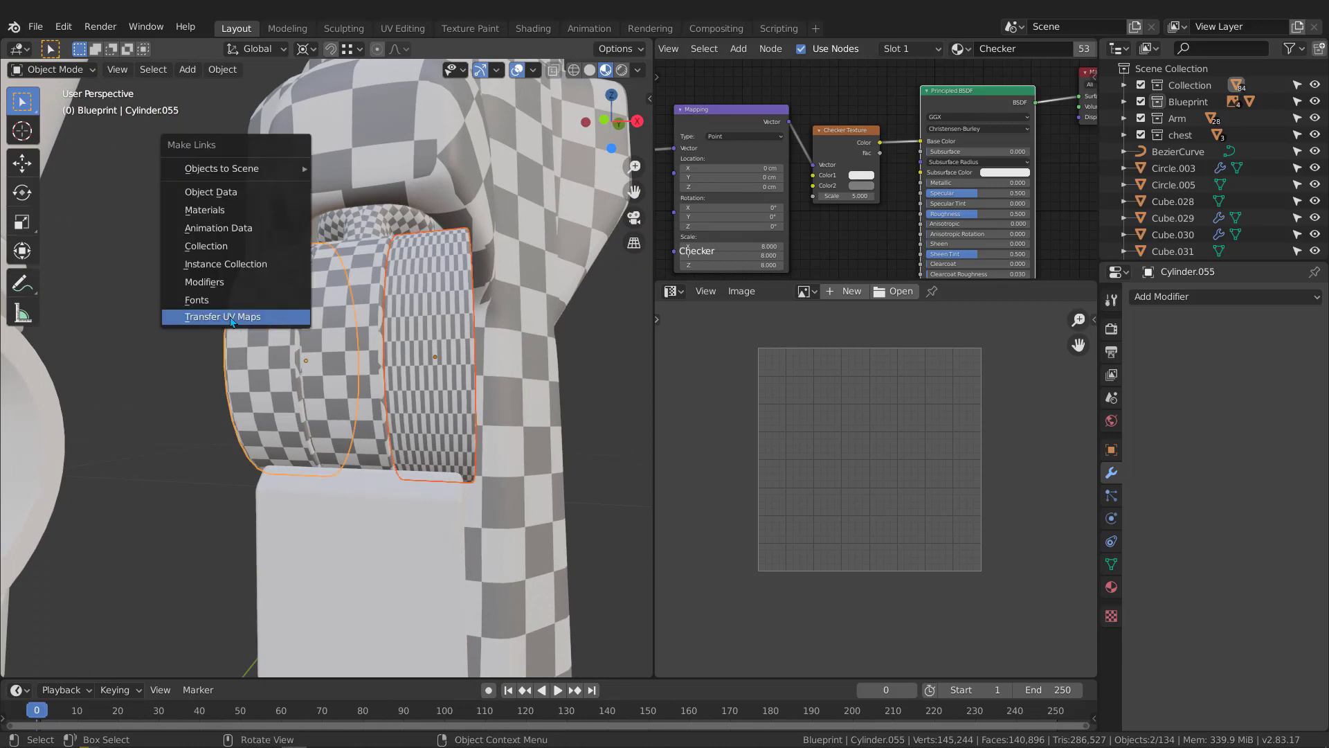
{"action": "left_click", "coordinate": [244, 321]}
Isolate the outer cylinder with the stretched checker pattern in local view and switch to solid shading
{"action": "middle_click_drag", "start_coordinate": [407, 337], "coordinate": [440, 247]}
{"action": "left_click", "coordinate": [403, 292]}
{"action": "scroll", "coordinate": [414, 263], "scroll_direction": "up", "scroll_amount": 3}
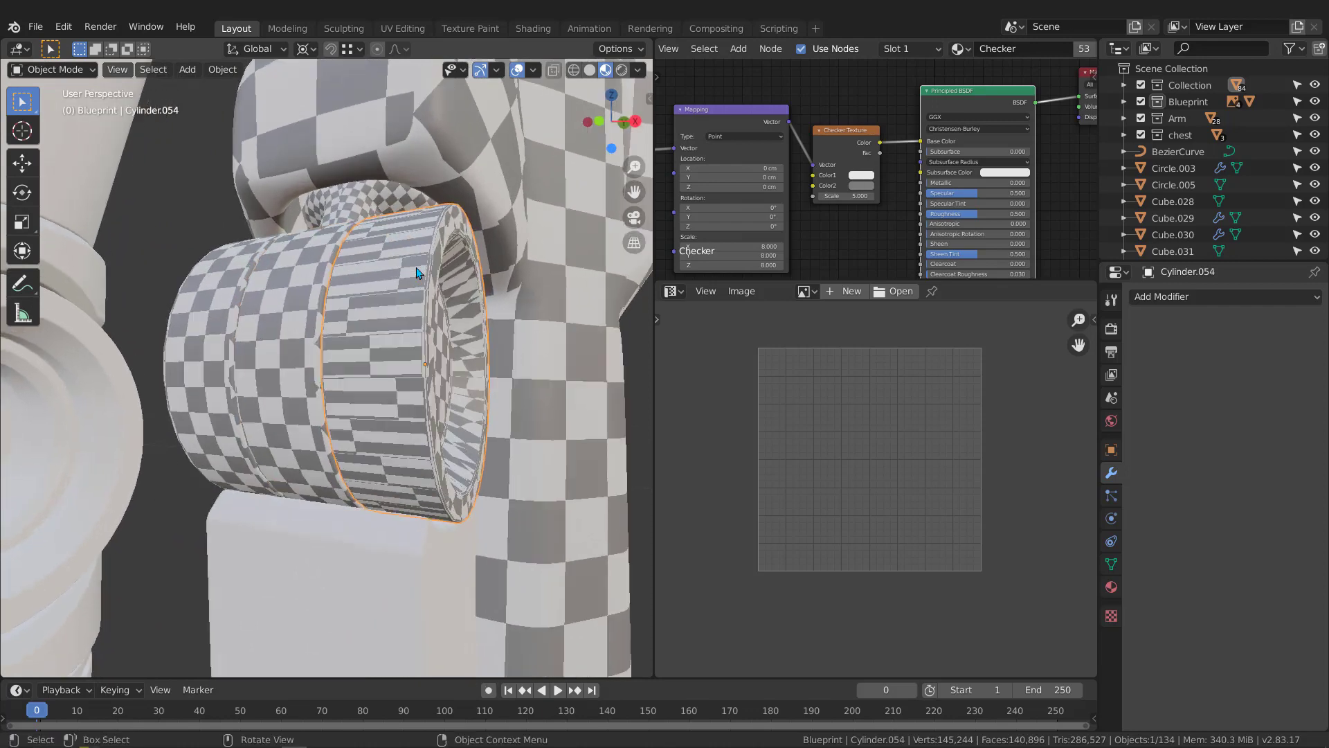
{"action": "key", "text": "KP_Divide"}
{"action": "scroll", "coordinate": [414, 280], "scroll_direction": "down", "scroll_amount": 5}
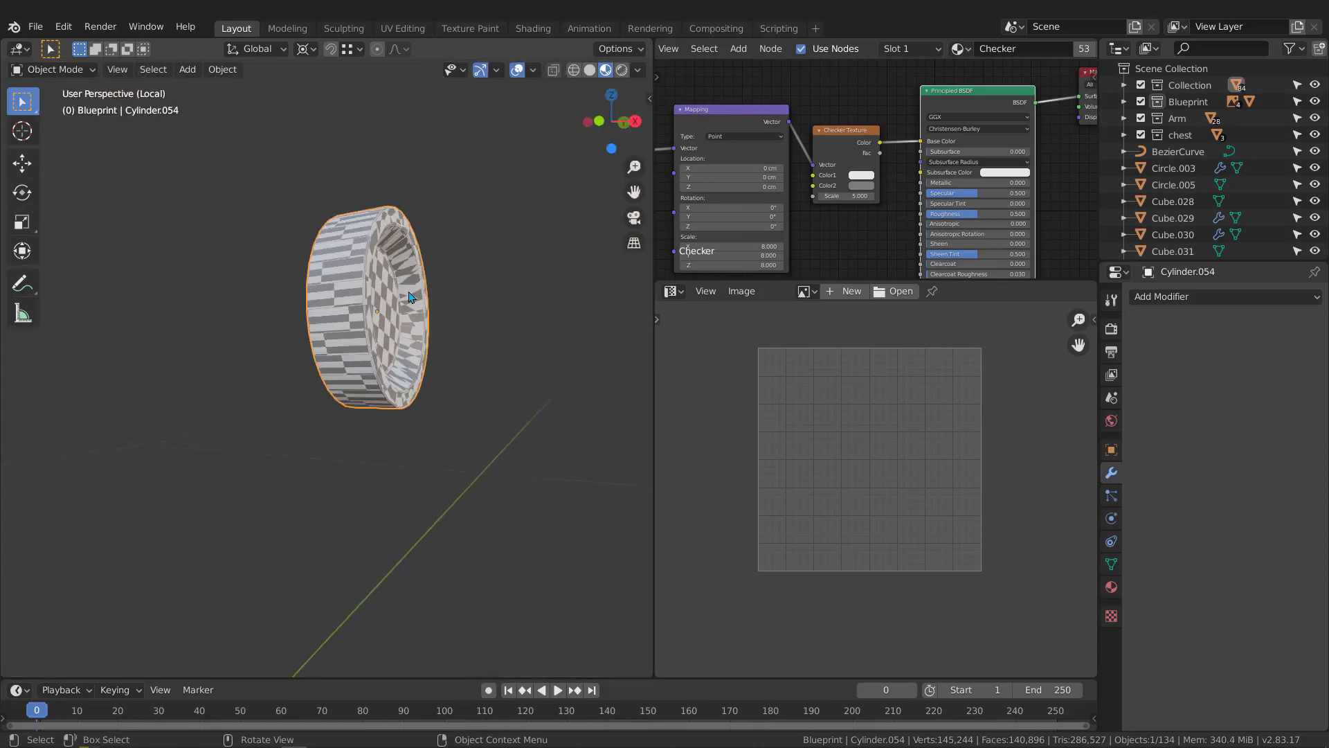
{"action": "key", "text": "z"}
{"action": "mouse_move", "coordinate": [371, 305]}
{"action": "middle_mouse_down"}
{"action": "mouse_move", "coordinate": [329, 307]}
{"action": "mouse_move", "coordinate": [318, 261]}
{"action": "middle_mouse_up"}
Mark the outer cylinder's circular rim edge loops on both ends of its side wall as seams
{"action": "key", "text": "Tab"}
{"action": "scroll", "coordinate": [330, 271], "scroll_direction": "up", "scroll_amount": 2}
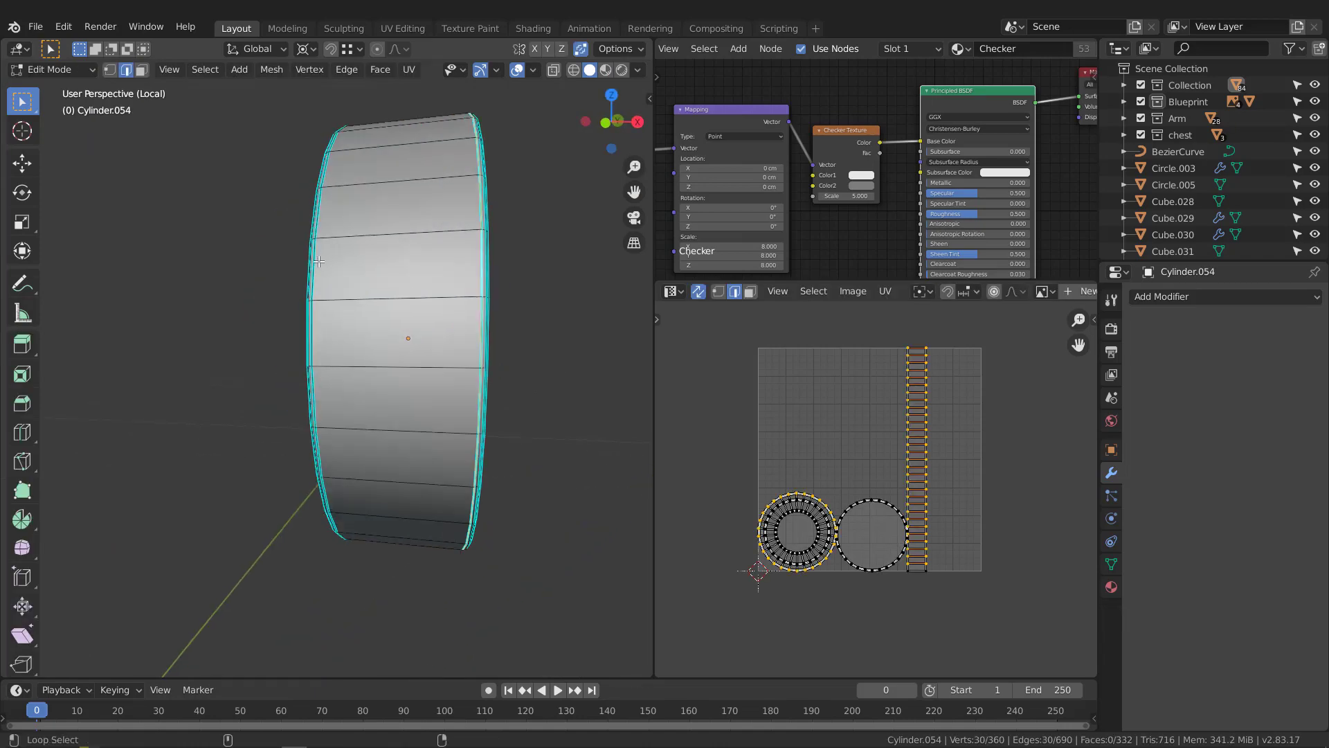
{"action": "key", "text": "q"}
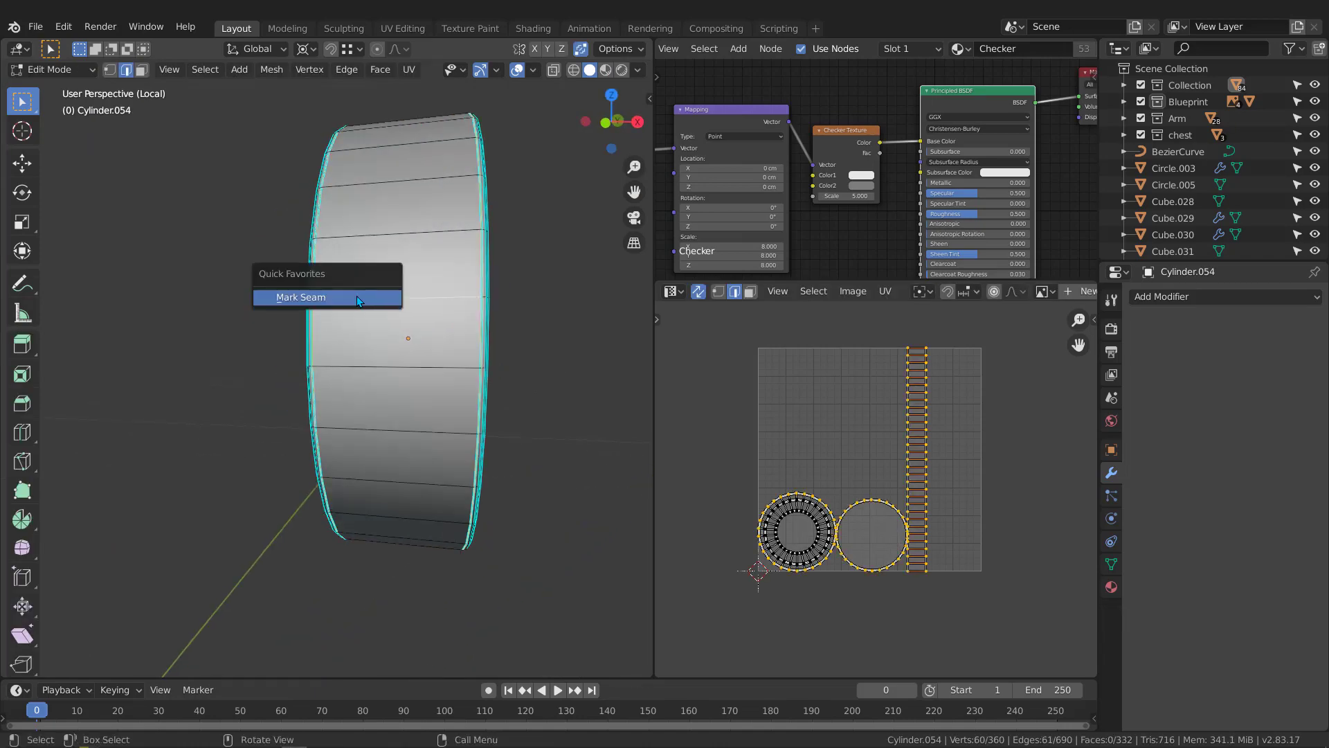
{"action": "left_click", "coordinate": [364, 303]}
{"action": "scroll", "coordinate": [369, 305], "scroll_direction": "down", "scroll_amount": 2}
{"action": "middle_click_drag", "start_coordinate": [415, 305], "coordinate": [366, 305]}
{"action": "key", "text": "Tab"}
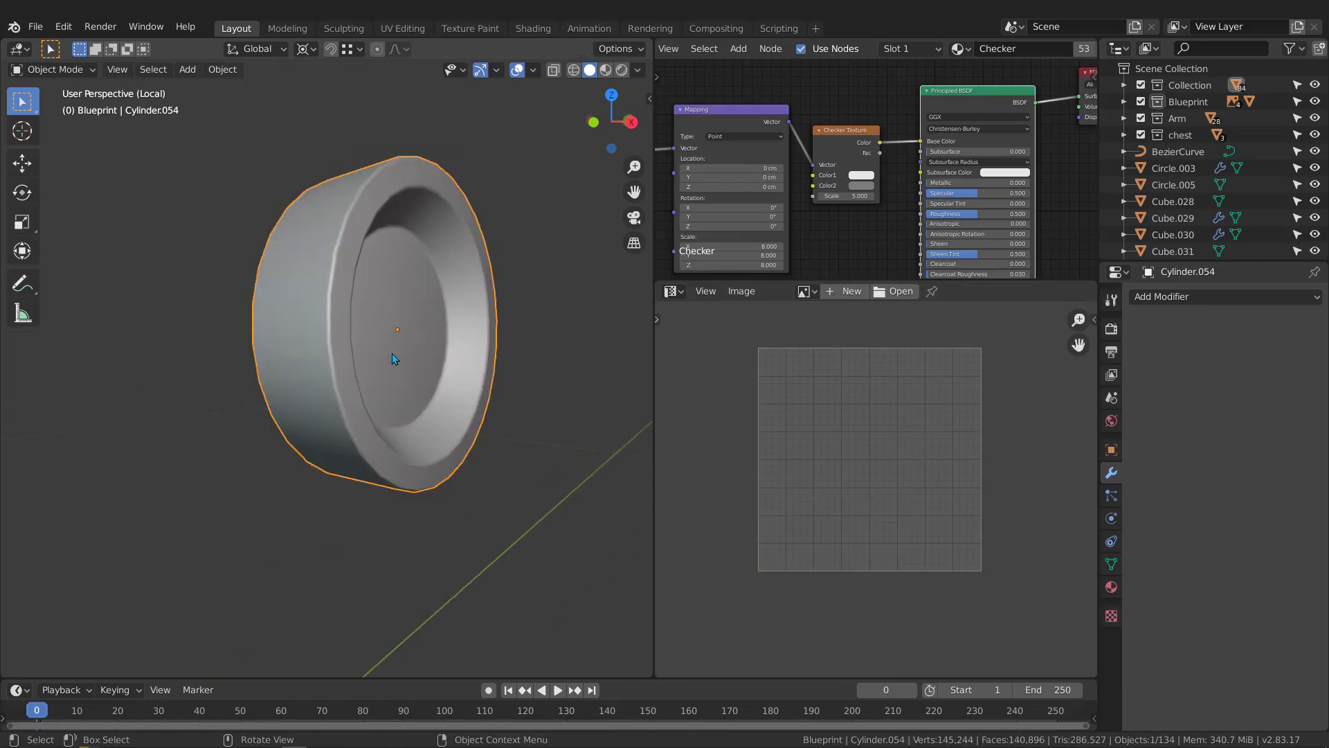
Select the entire outer cylinder mesh and unwrap its UVs with the Angle Based method and 0.001 margin
{"action": "key", "text": "Tab"}
{"action": "key", "text": "a"}
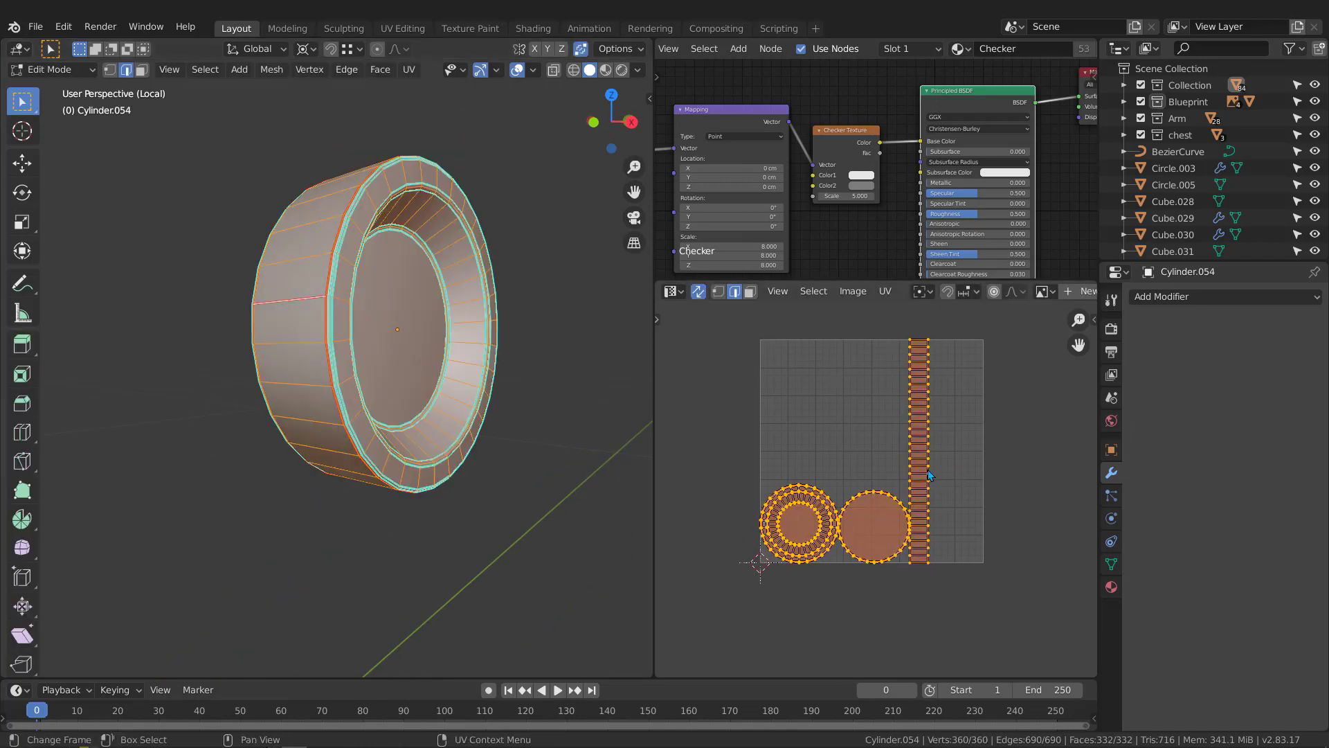
{"action": "key", "text": "u"}
{"action": "left_click", "coordinate": [926, 471]}
{"action": "middle_click_drag", "start_coordinate": [846, 465], "coordinate": [862, 421]}
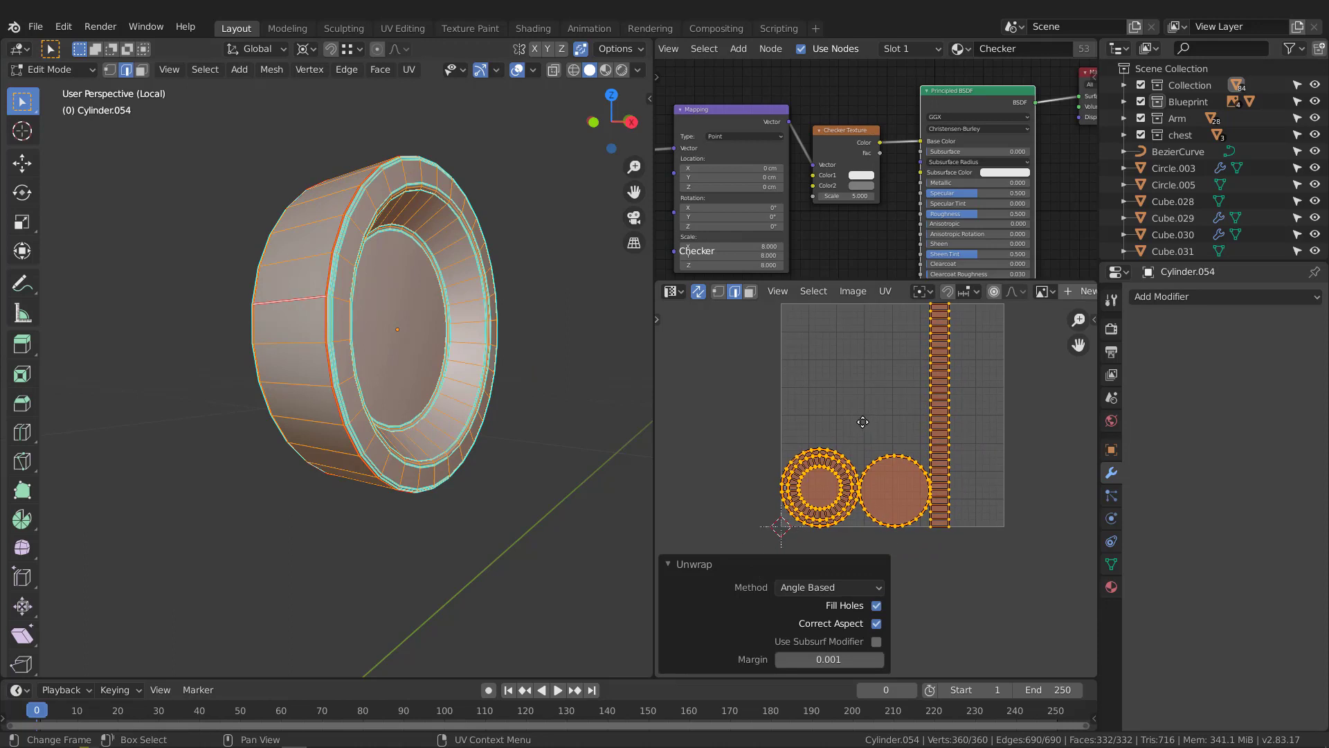
Check the unwrapped cylinder's checker pattern in Material Preview and exit local view
{"action": "key", "text": "Tab"}
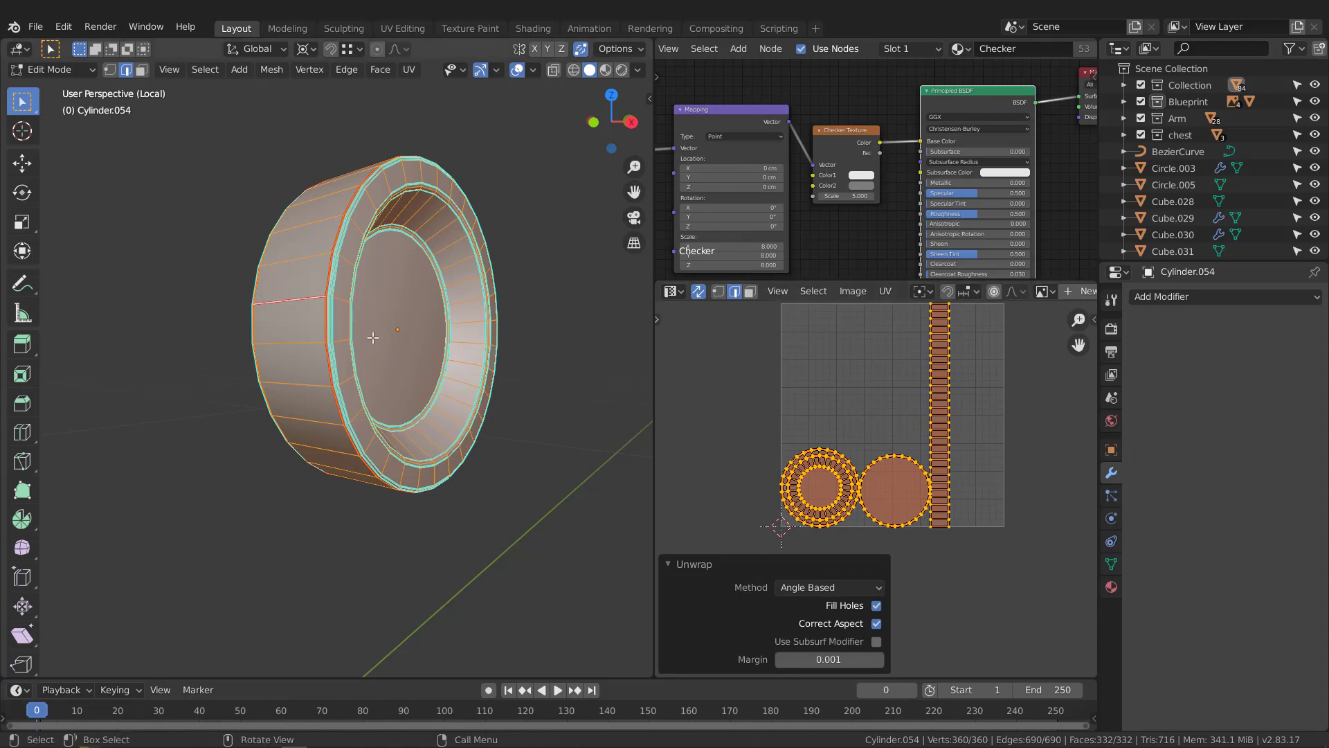
{"action": "key", "text": "z"}
{"action": "left_click", "coordinate": [374, 534]}
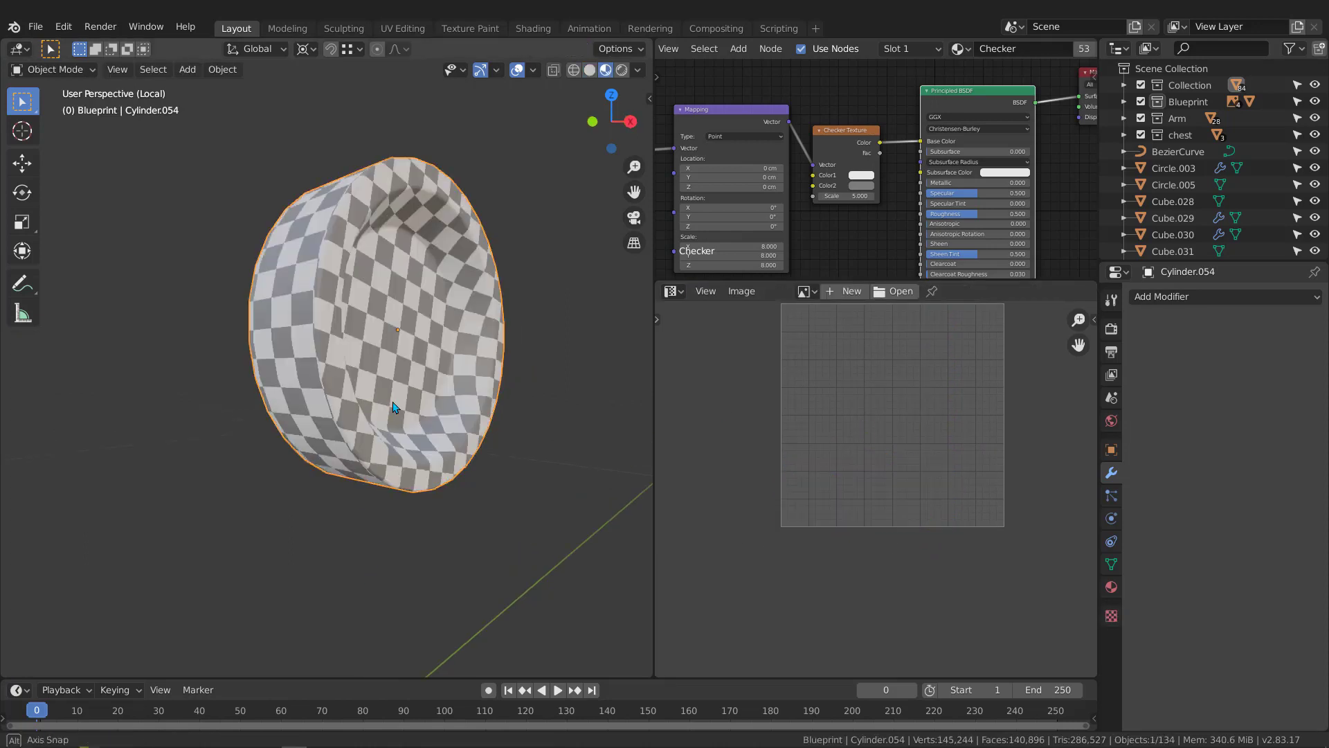
{"action": "middle_click_drag", "start_coordinate": [392, 407], "coordinate": [432, 418]}
{"action": "key", "text": "KP_Divide"}
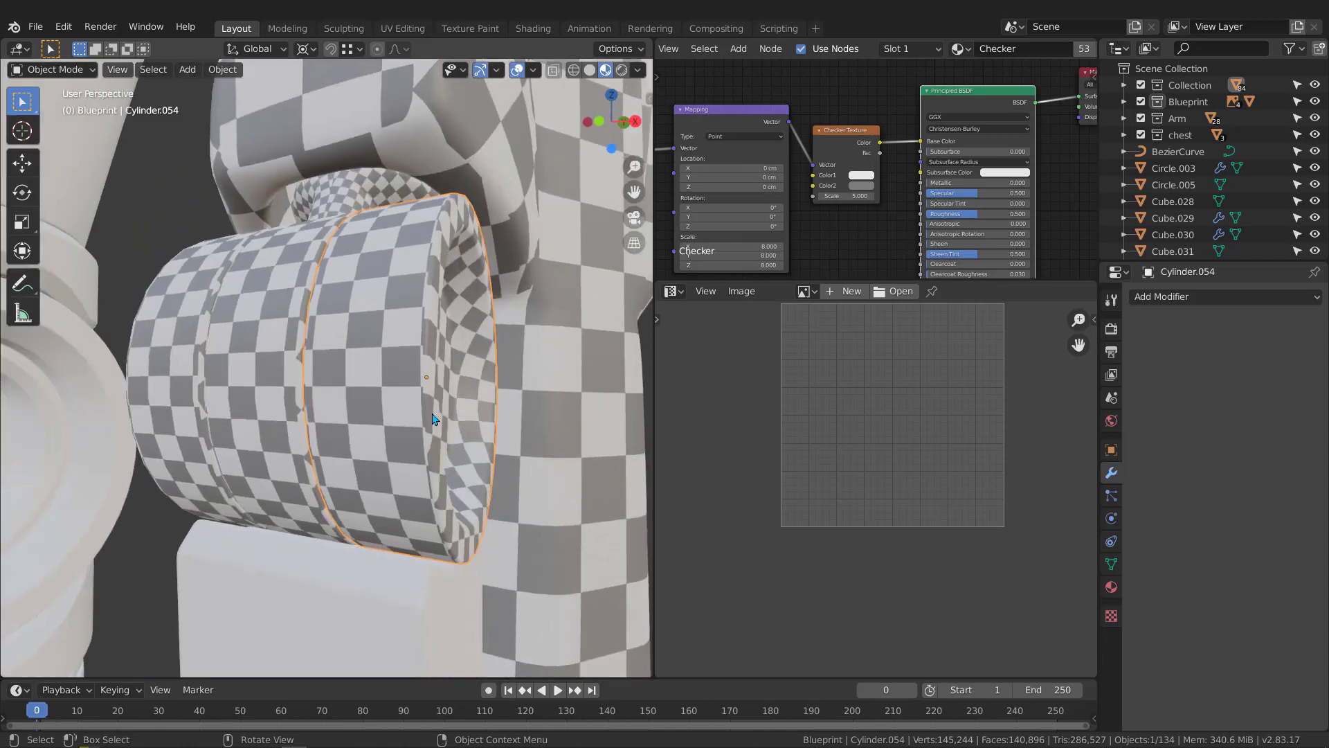
Switch to solid shading and isolate the finger segment block just below the cylinder joint in local view
{"action": "scroll", "coordinate": [432, 418], "scroll_direction": "down", "scroll_amount": 7}
{"action": "mouse_move", "coordinate": [432, 477]}
{"action": "middle_mouse_down", "text": "shift"}
{"action": "mouse_move", "coordinate": [398, 386]}
{"action": "mouse_move", "coordinate": [362, 360]}
{"action": "middle_mouse_up", "text": "shift"}
{"action": "key", "text": "z"}
{"action": "left_click", "coordinate": [357, 317]}
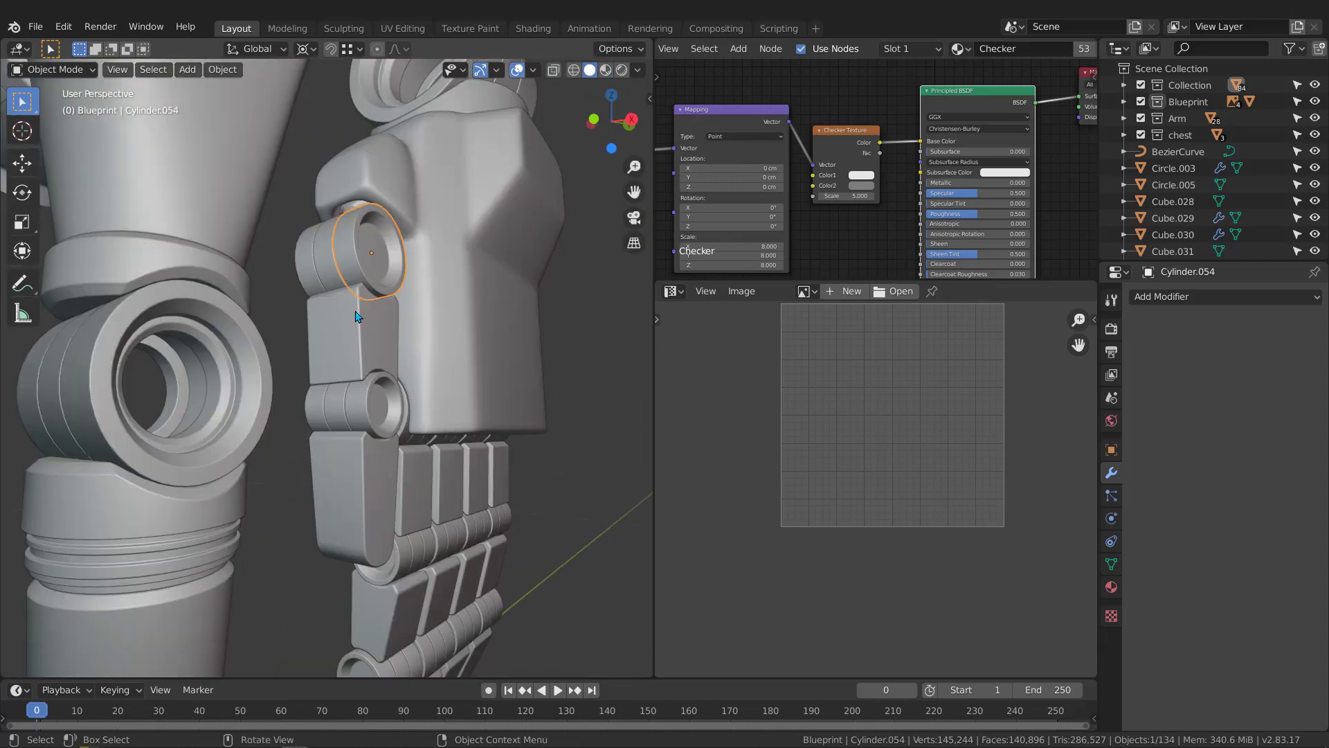
{"action": "left_click", "coordinate": [357, 316]}
{"action": "key", "text": "KP_Divide"}
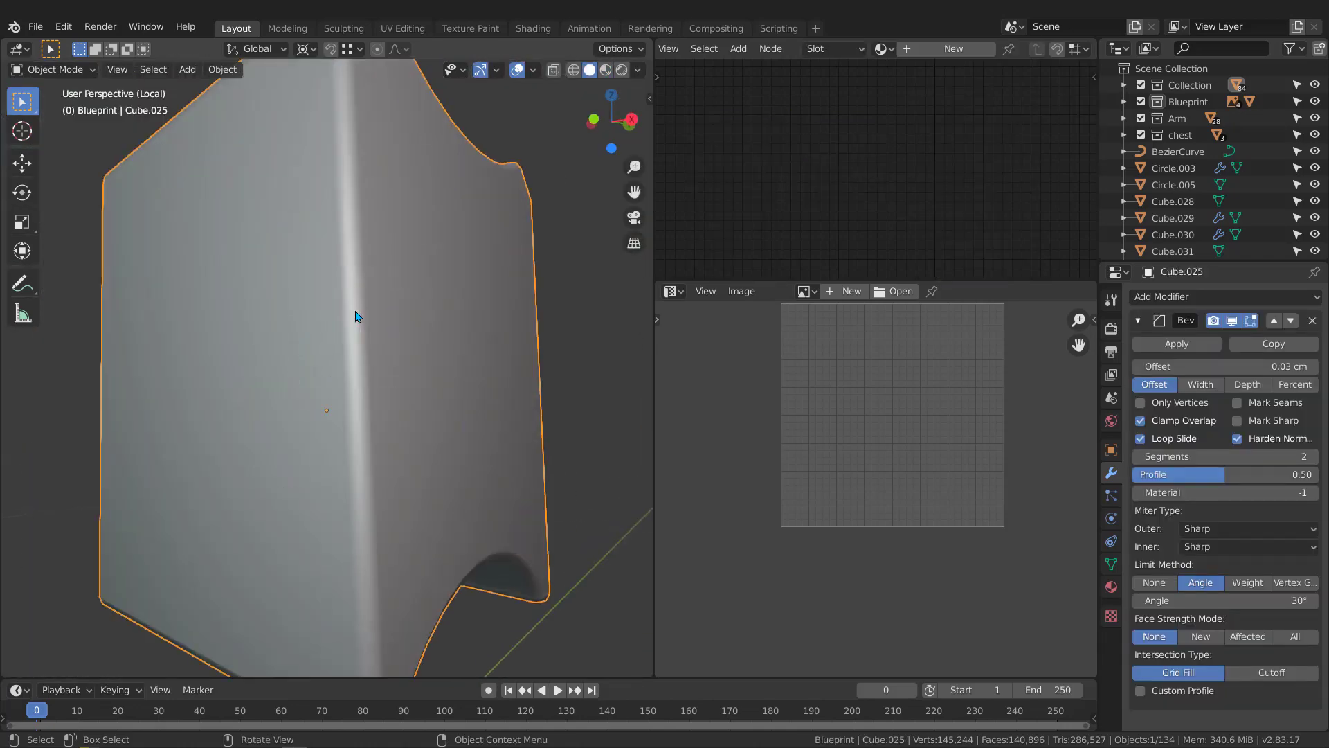
{"action": "scroll", "coordinate": [356, 312], "scroll_direction": "down", "scroll_amount": 6}
{"action": "mouse_move", "coordinate": [353, 328]}
{"action": "middle_mouse_down"}
{"action": "mouse_move", "coordinate": [364, 402]}
{"action": "mouse_move", "coordinate": [348, 351]}
{"action": "mouse_move", "coordinate": [368, 331]}
{"action": "mouse_move", "coordinate": [408, 324]}
{"action": "mouse_move", "coordinate": [540, 347]}
{"action": "mouse_move", "coordinate": [403, 341]}
{"action": "mouse_move", "coordinate": [363, 325]}
{"action": "middle_mouse_up"}
Apply the finger segment's Bevel modifier and its object transform
{"action": "left_click", "coordinate": [1177, 343]}
{"action": "key", "text": "ctrl+a"}
{"action": "left_click", "coordinate": [356, 331]}
Select the edge loops along the finger segment's vertical corners and upper curved edges around its notched side faces
{"action": "key", "text": "Tab"}
{"action": "scroll", "coordinate": [369, 292], "scroll_direction": "up", "scroll_amount": 2}
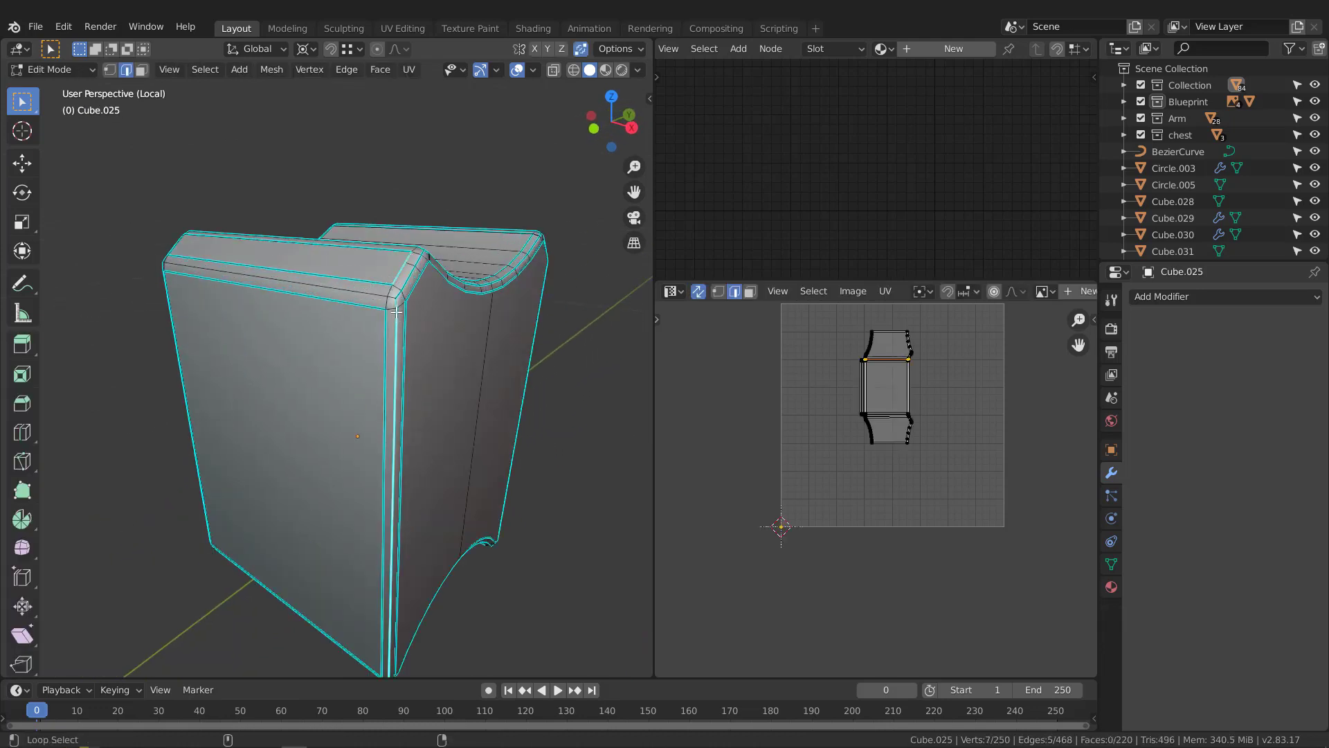
{"action": "left_click", "coordinate": [405, 280], "text": "alt+shift"}
{"action": "scroll", "coordinate": [405, 279], "scroll_direction": "down", "scroll_amount": 2}
{"action": "middle_click_drag", "start_coordinate": [405, 280], "coordinate": [319, 294]}
{"action": "scroll", "coordinate": [479, 266], "scroll_direction": "up", "scroll_amount": 5}
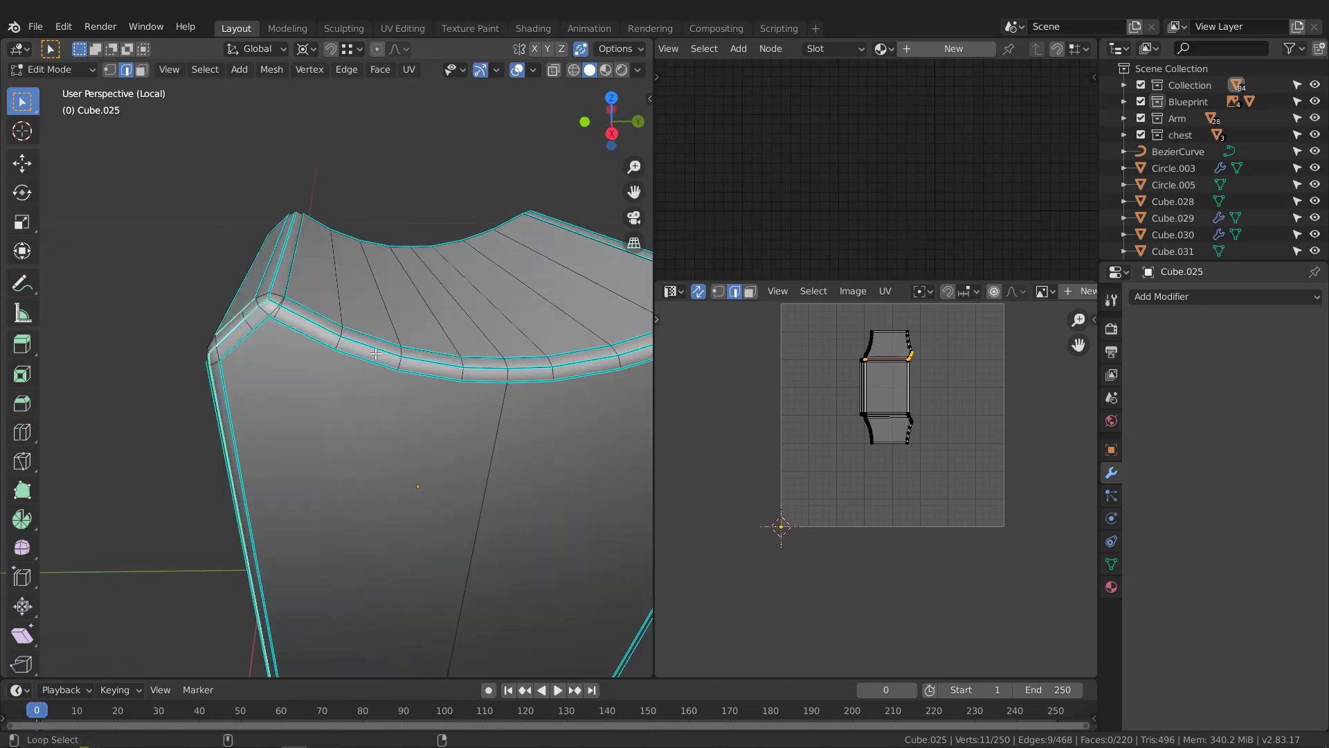
{"action": "scroll", "coordinate": [374, 348], "scroll_direction": "down", "scroll_amount": 3}
{"action": "middle_click_drag", "start_coordinate": [369, 332], "coordinate": [429, 339]}
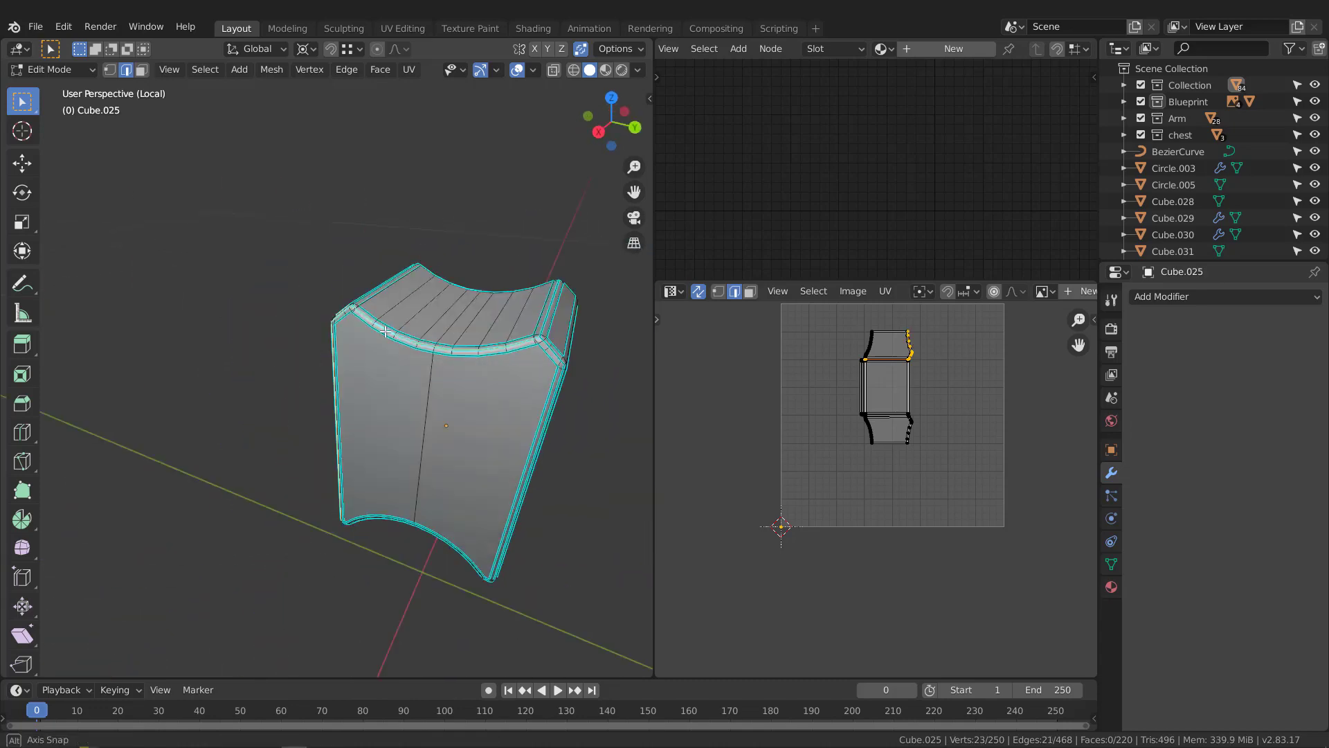
{"action": "scroll", "coordinate": [515, 352], "scroll_direction": "up", "scroll_amount": 3}
{"action": "left_click", "coordinate": [515, 352], "text": "alt+shift"}
{"action": "scroll", "coordinate": [532, 414], "scroll_direction": "down", "scroll_amount": 3}
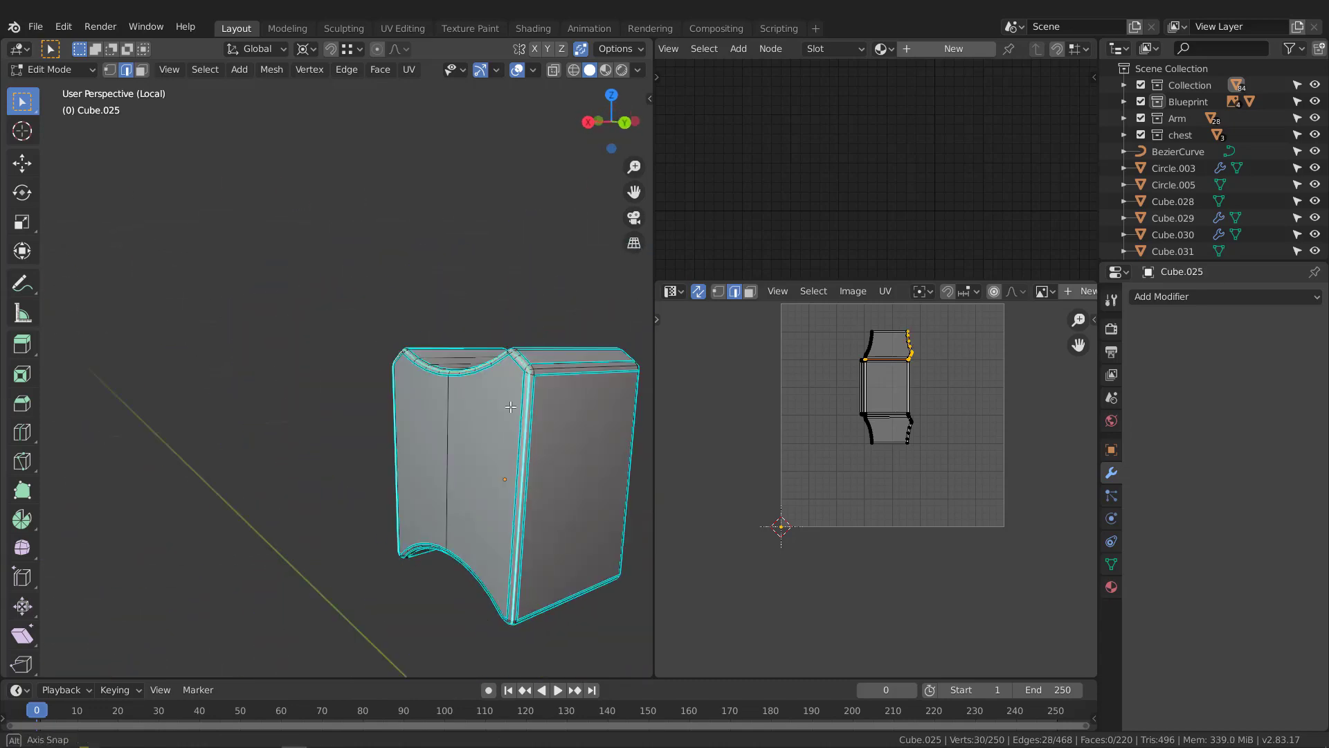
{"action": "middle_click_drag", "start_coordinate": [533, 414], "coordinate": [453, 406]}
{"action": "scroll", "coordinate": [557, 547], "scroll_direction": "up", "scroll_amount": 3}
{"action": "left_click", "coordinate": [557, 547], "text": "alt+shift"}
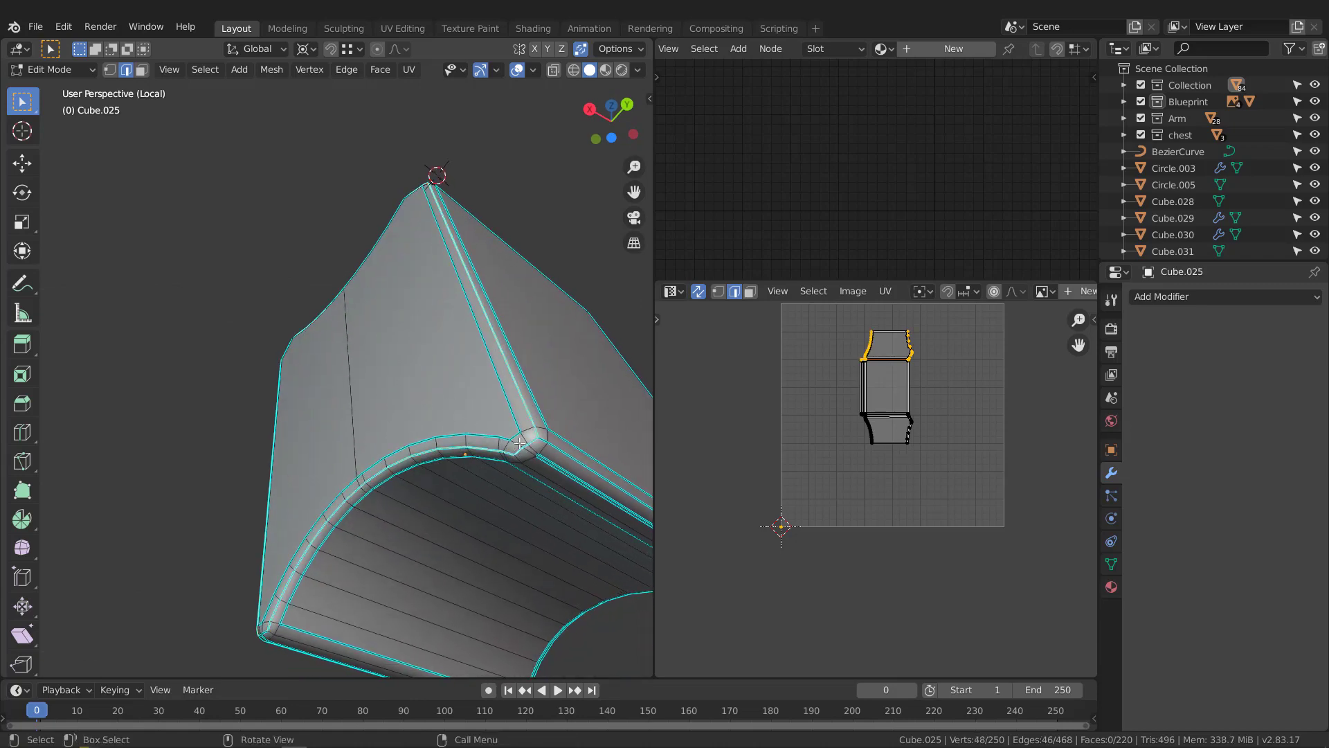
Add the remaining corner and lower curved edges around the notched side faces to the selection and mark them as seams
{"action": "scroll", "coordinate": [519, 443], "scroll_direction": "down", "scroll_amount": 3}
{"action": "middle_click_drag", "start_coordinate": [377, 454], "coordinate": [496, 428]}
{"action": "scroll", "coordinate": [355, 401], "scroll_direction": "up", "scroll_amount": 3}
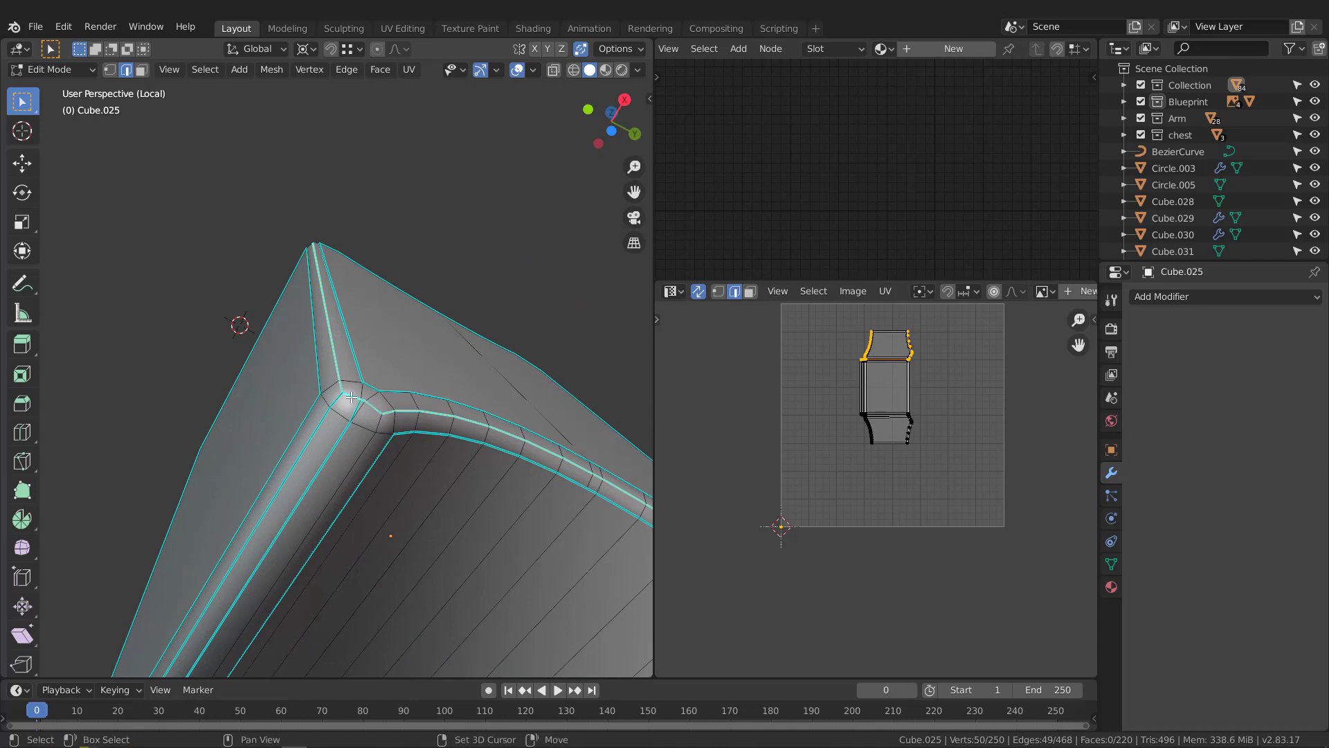
{"action": "scroll", "coordinate": [351, 397], "scroll_direction": "down", "scroll_amount": 4}
{"action": "middle_click_drag", "start_coordinate": [351, 397], "coordinate": [439, 328]}
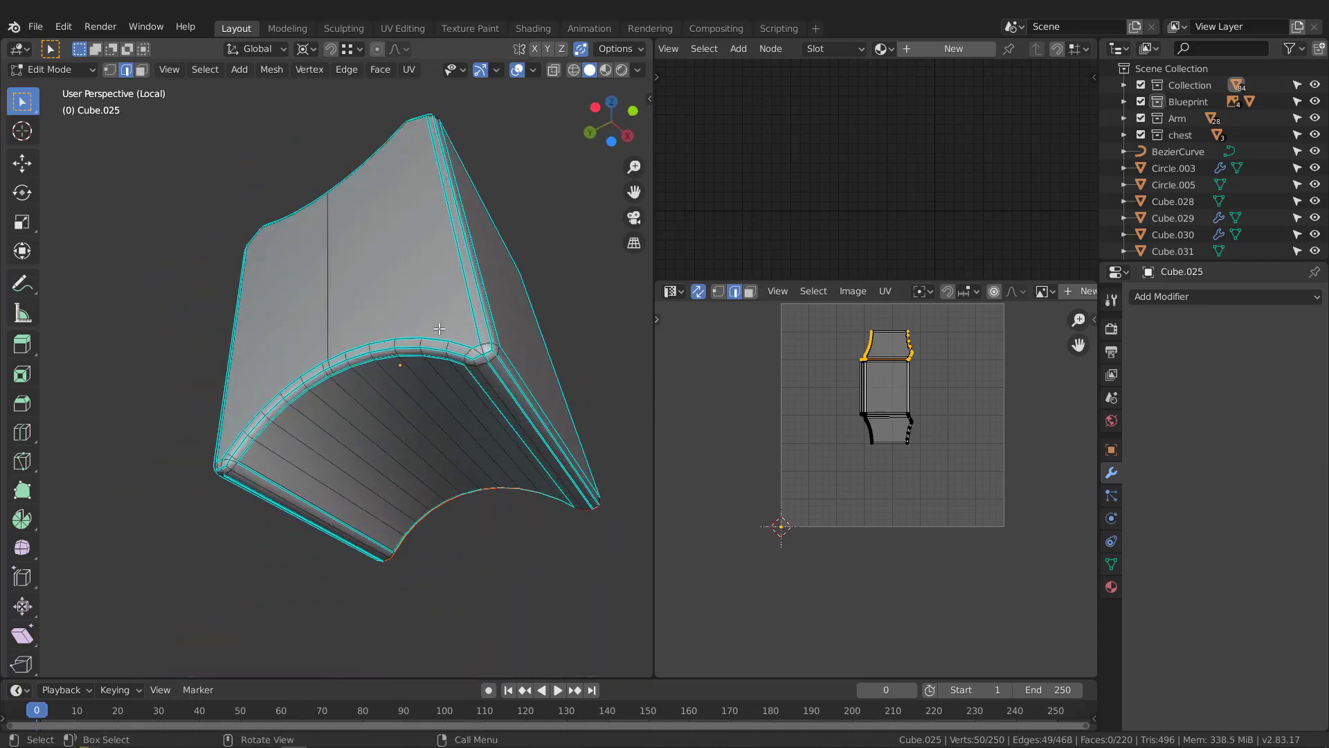
{"action": "scroll", "coordinate": [516, 341], "scroll_direction": "up", "scroll_amount": 3}
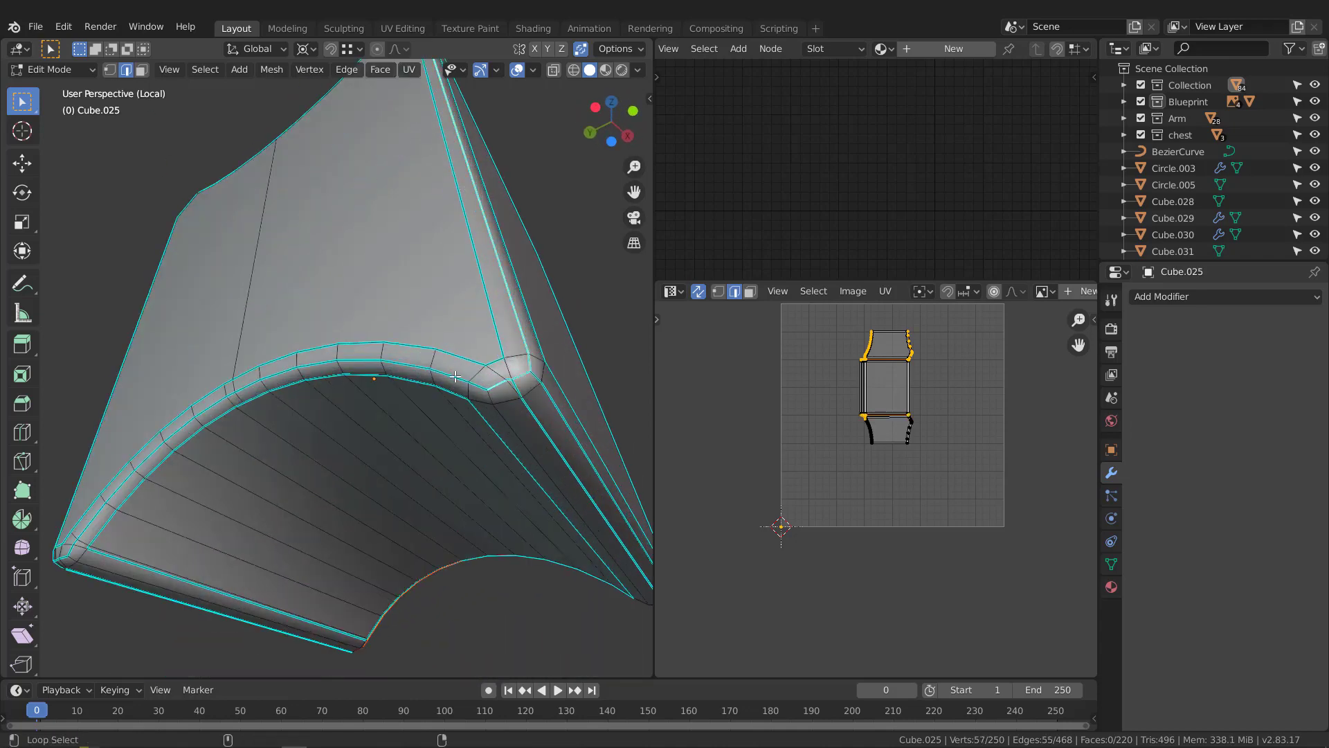
{"action": "left_click", "coordinate": [456, 376], "text": "alt+shift"}
{"action": "scroll", "coordinate": [455, 375], "scroll_direction": "down", "scroll_amount": 3}
{"action": "middle_click_drag", "start_coordinate": [455, 376], "coordinate": [407, 321]}
{"action": "scroll", "coordinate": [508, 294], "scroll_direction": "up", "scroll_amount": 4}
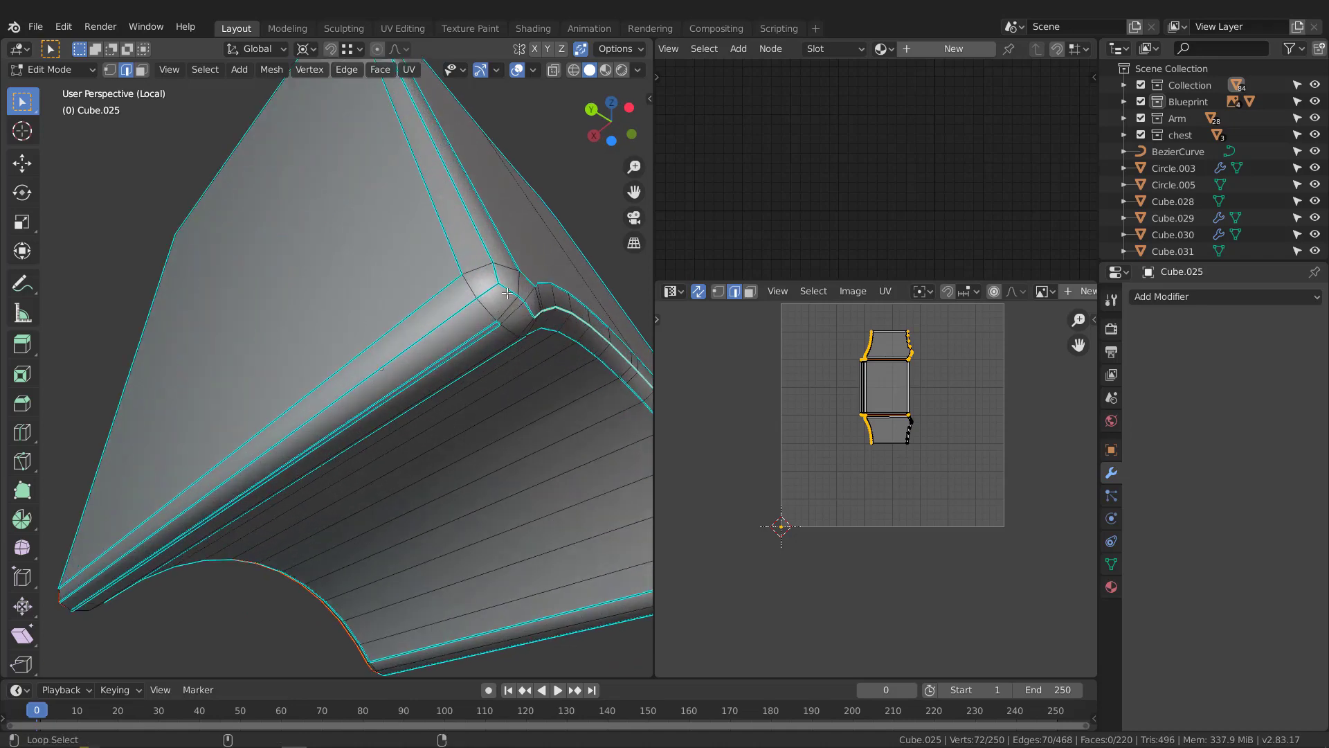
{"action": "left_click", "coordinate": [485, 250], "text": "alt+shift"}
{"action": "scroll", "coordinate": [484, 250], "scroll_direction": "down", "scroll_amount": 2}
{"action": "middle_click_drag", "start_coordinate": [484, 210], "coordinate": [429, 201]}
{"action": "left_click", "coordinate": [398, 127], "text": "alt+shift"}
{"action": "middle_click_drag", "start_coordinate": [398, 127], "coordinate": [411, 359]}
{"action": "left_click", "coordinate": [413, 226], "text": "alt+shift"}
{"action": "key", "text": "q"}
{"action": "left_click", "coordinate": [442, 324]}
{"action": "scroll", "coordinate": [442, 324], "scroll_direction": "down", "scroll_amount": 3}
{"action": "scroll", "coordinate": [411, 363], "scroll_direction": "up", "scroll_amount": 2}
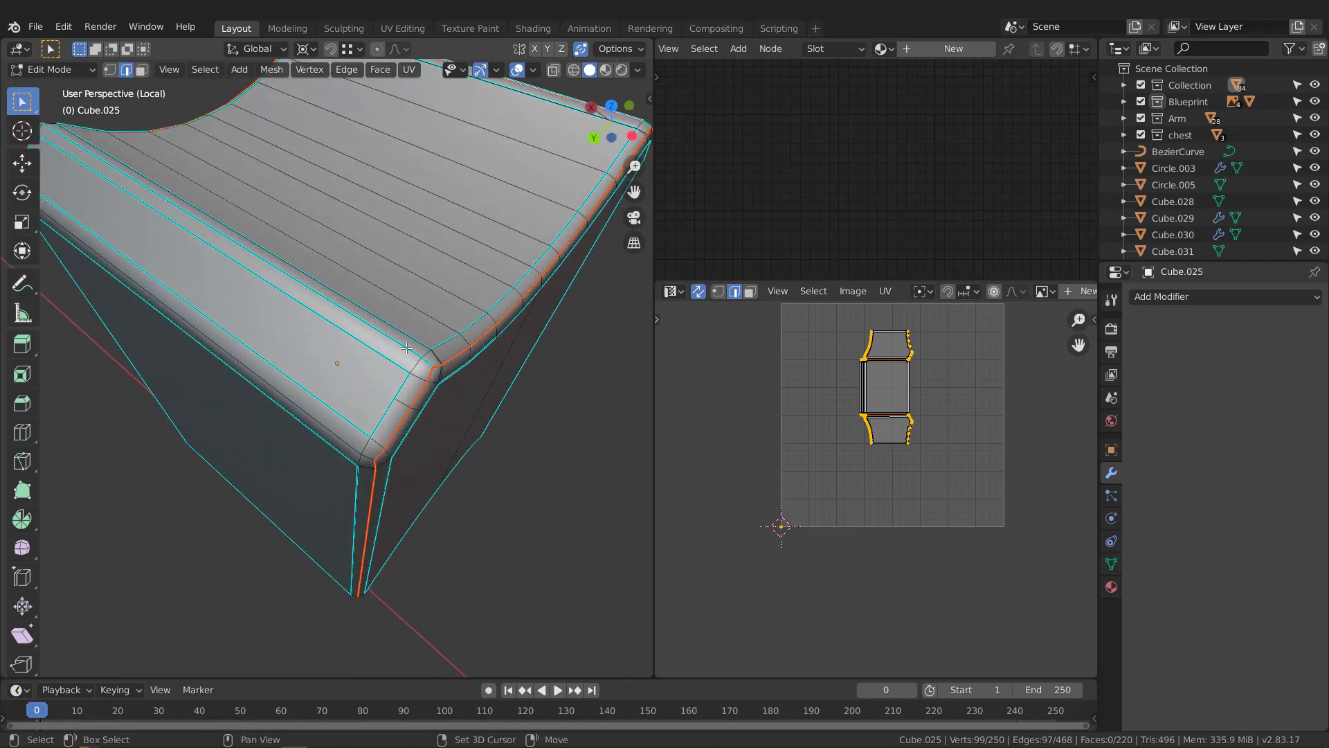
Mark the straight edges where the finger segment's curved ends meet its flat faces as seams
{"action": "left_click", "coordinate": [405, 349], "text": "alt+shift"}
{"action": "key", "text": "q"}
{"action": "left_click", "coordinate": [399, 345]}
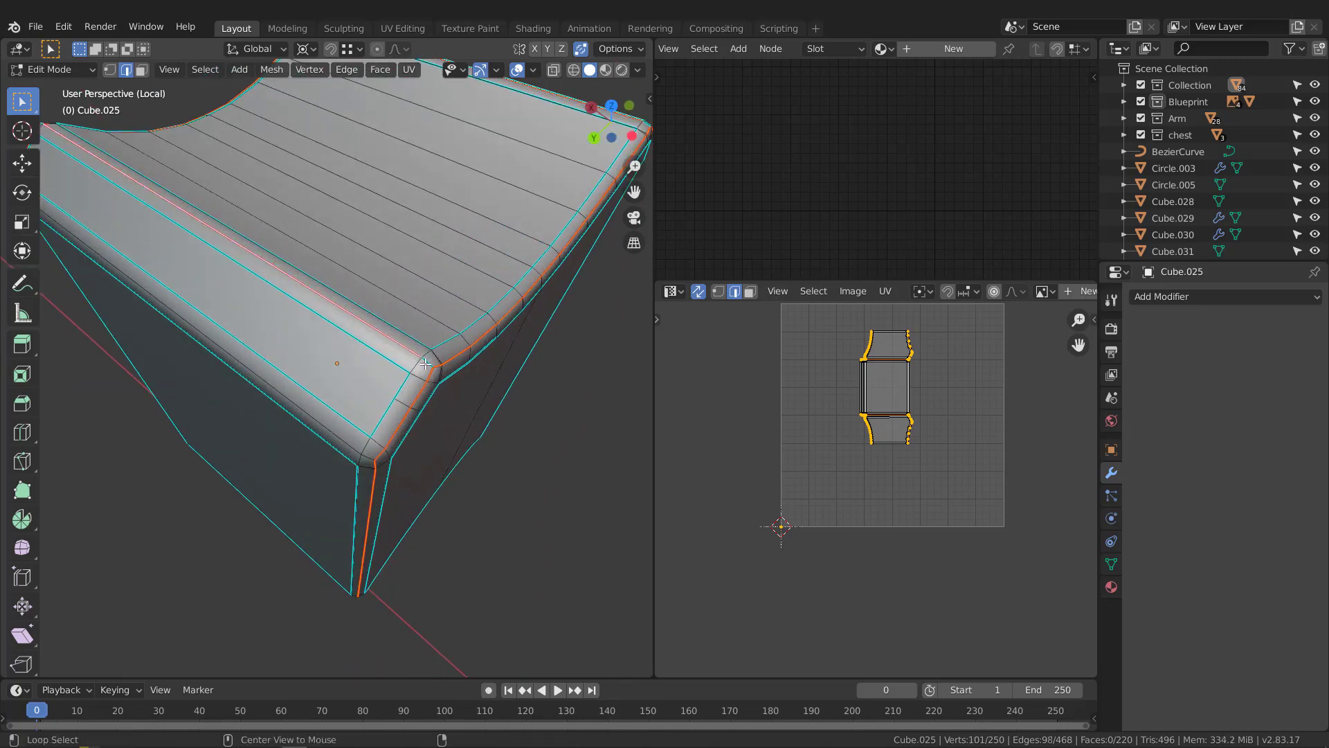
{"action": "key", "text": "q"}
{"action": "left_click", "coordinate": [426, 363]}
{"action": "middle_click_drag", "start_coordinate": [425, 363], "coordinate": [482, 347]}
{"action": "scroll", "coordinate": [450, 362], "scroll_direction": "up", "scroll_amount": 1}
{"action": "left_click", "coordinate": [364, 304]}
{"action": "scroll", "coordinate": [374, 309], "scroll_direction": "down", "scroll_amount": 3}
Select the entire finger segment mesh and unwrap its UVs with the Angle Based method and 0.001 margin
{"action": "key", "text": "a"}
{"action": "middle_click_drag", "start_coordinate": [856, 489], "coordinate": [868, 523]}
{"action": "key", "text": "u"}
{"action": "left_click", "coordinate": [857, 475]}
{"action": "scroll", "coordinate": [865, 443], "scroll_direction": "up", "scroll_amount": 6}
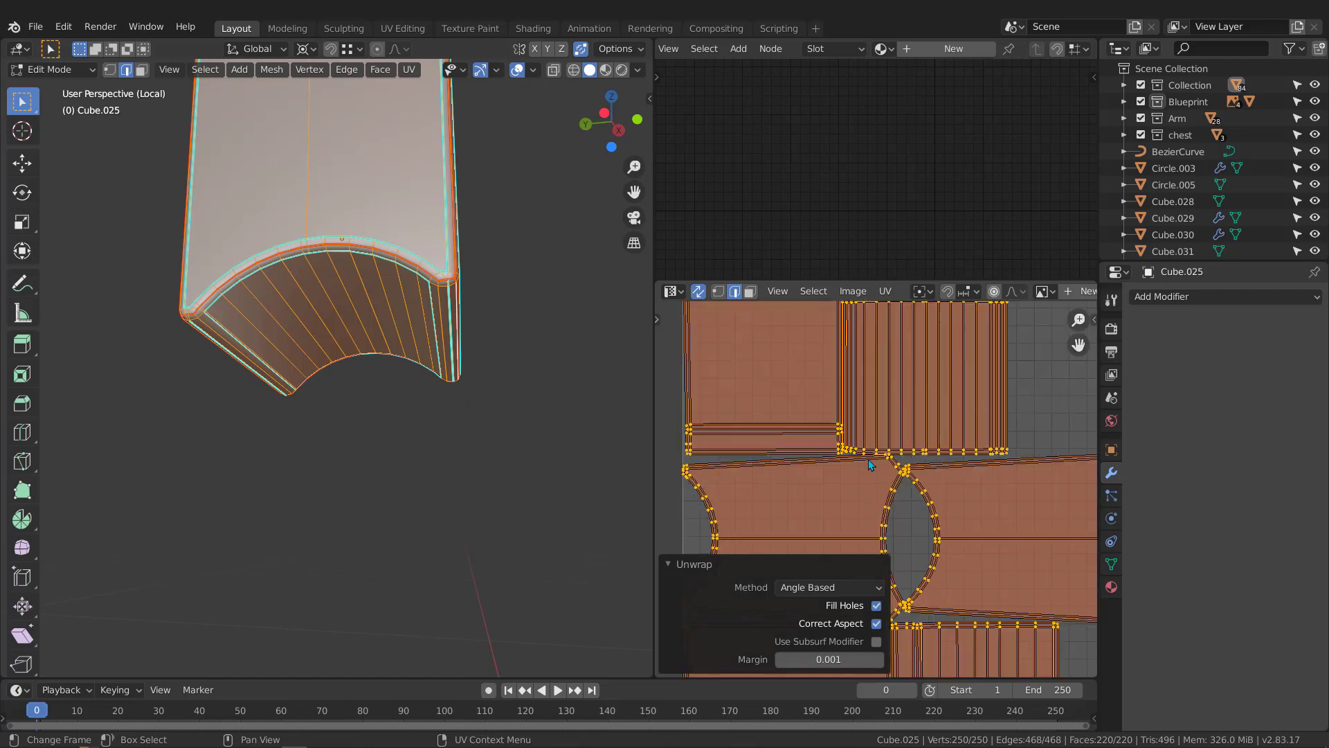
{"action": "scroll", "coordinate": [810, 430], "scroll_direction": "down", "scroll_amount": 2}
{"action": "scroll", "coordinate": [816, 454], "scroll_direction": "down", "scroll_amount": 6}
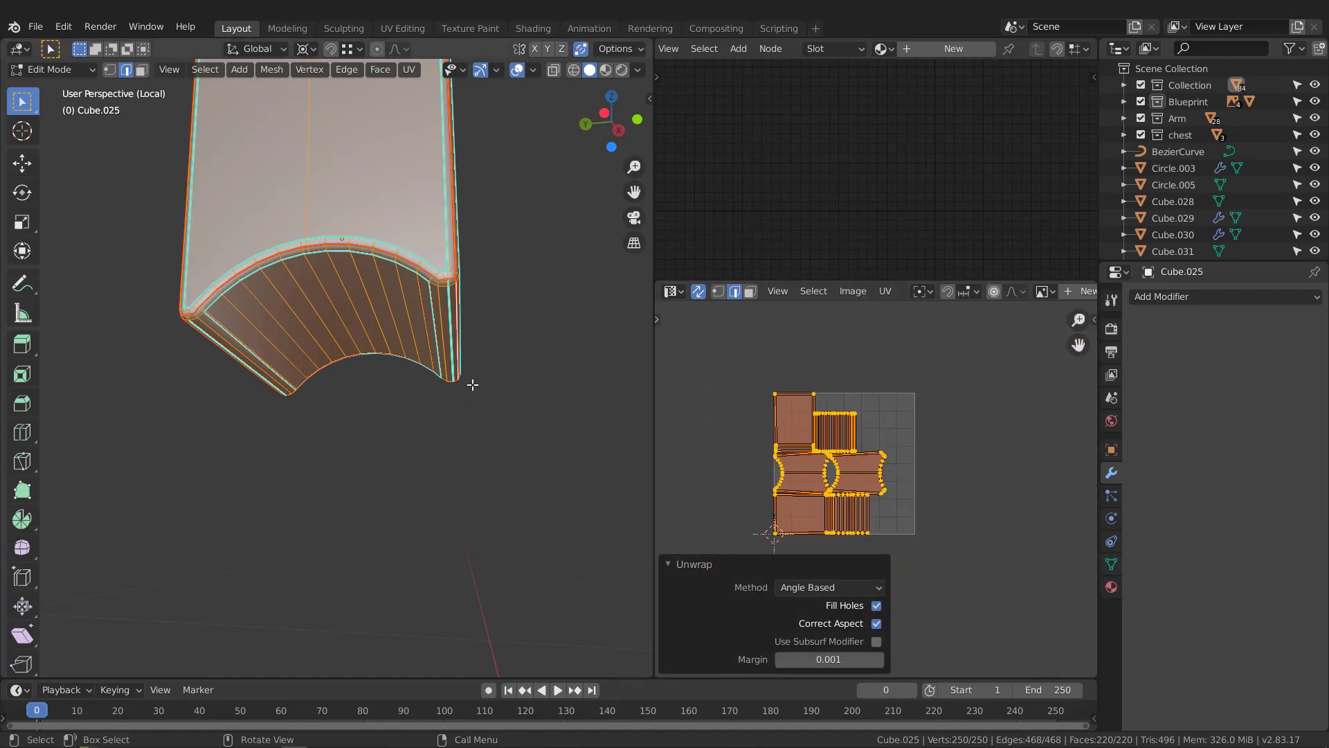
Assign the Checker material to the finger segment and inspect it in Material Preview
{"action": "middle_click_drag", "start_coordinate": [472, 383], "coordinate": [492, 392]}
{"action": "key", "text": "Tab"}
{"action": "scroll", "coordinate": [517, 322], "scroll_direction": "down", "scroll_amount": 2}
{"action": "left_click", "coordinate": [882, 49]}
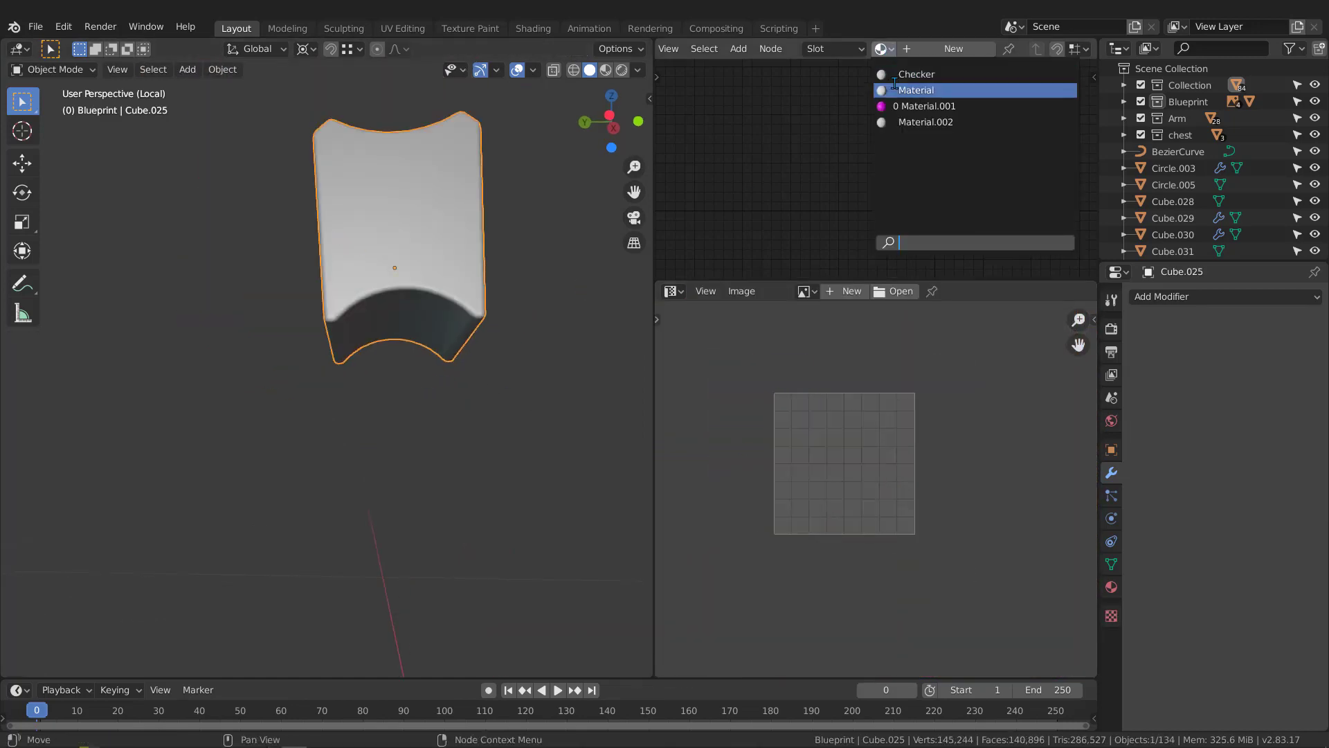
{"action": "left_click", "coordinate": [893, 75]}
{"action": "key", "text": "z"}
{"action": "left_click", "coordinate": [380, 467]}
{"action": "scroll", "coordinate": [388, 346], "scroll_direction": "down", "scroll_amount": 3}
{"action": "mouse_move", "coordinate": [388, 305]}
{"action": "middle_mouse_down"}
{"action": "mouse_move", "coordinate": [446, 285]}
{"action": "mouse_move", "coordinate": [387, 303]}
{"action": "mouse_move", "coordinate": [281, 300]}
{"action": "mouse_move", "coordinate": [558, 88]}
{"action": "middle_mouse_up"}
{"action": "scroll", "coordinate": [447, 284], "scroll_direction": "up", "scroll_amount": 3}
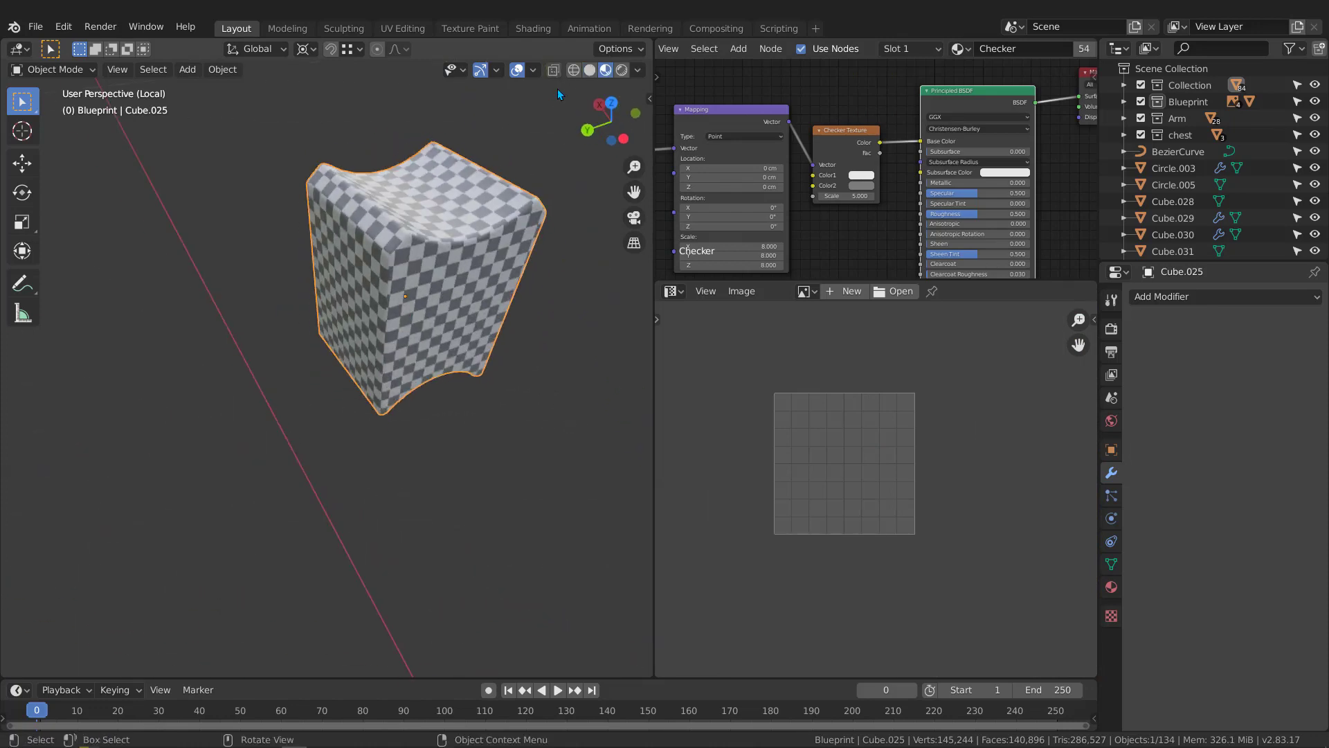
Compare the finger segment's surface in Solid, Material Preview and Rendered shading from several angles
{"action": "left_click", "coordinate": [591, 71]}
{"action": "left_click", "coordinate": [605, 71]}
{"action": "left_click", "coordinate": [591, 72]}
{"action": "left_click", "coordinate": [605, 71]}
{"action": "left_click", "coordinate": [589, 70]}
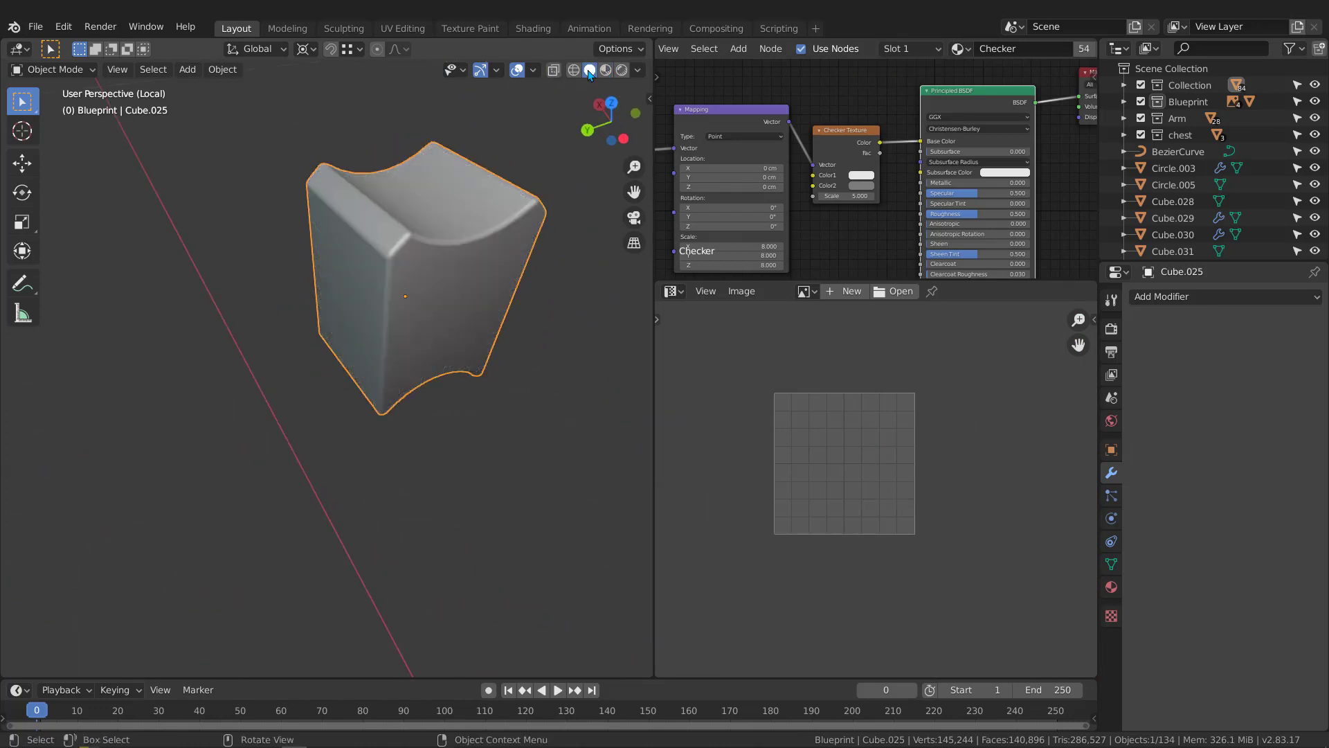
{"action": "middle_click_drag", "start_coordinate": [398, 336], "coordinate": [404, 255]}
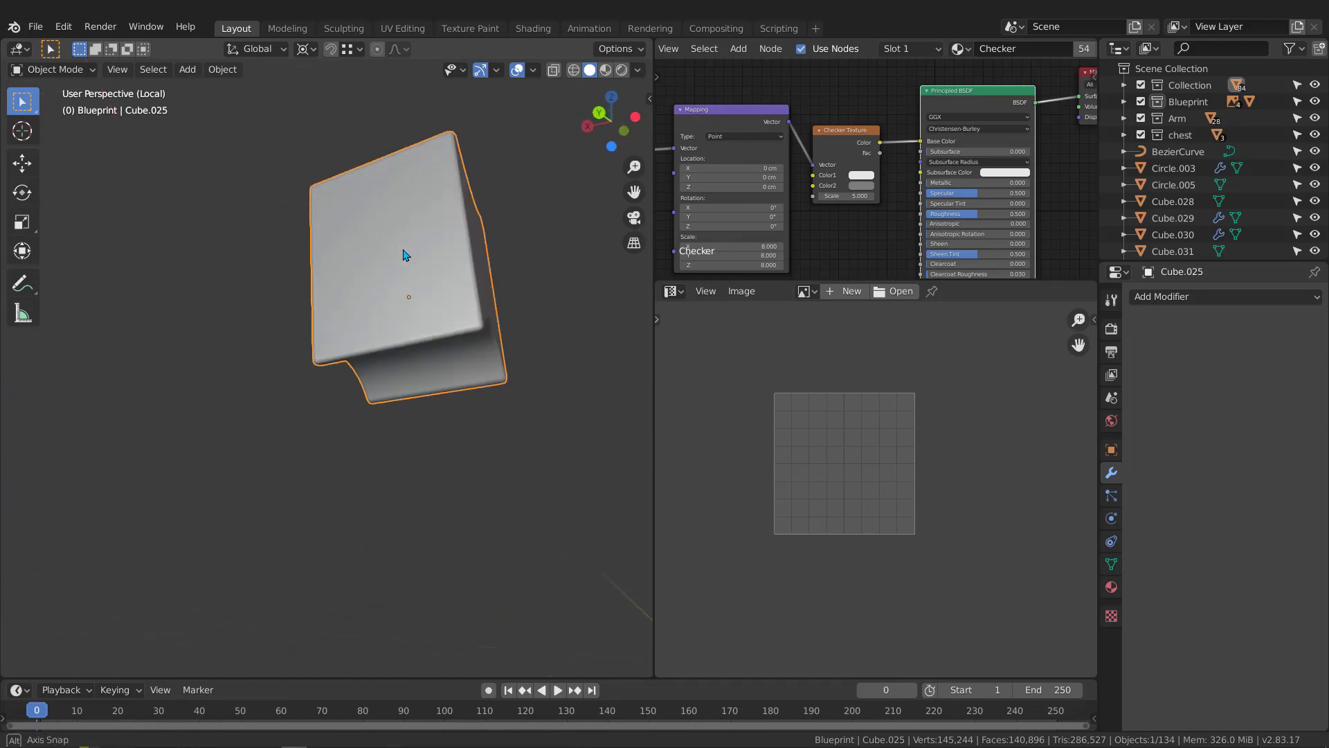
{"action": "key", "text": "z"}
{"action": "left_click", "coordinate": [368, 402]}
{"action": "key", "text": "z"}
{"action": "left_click", "coordinate": [375, 290]}
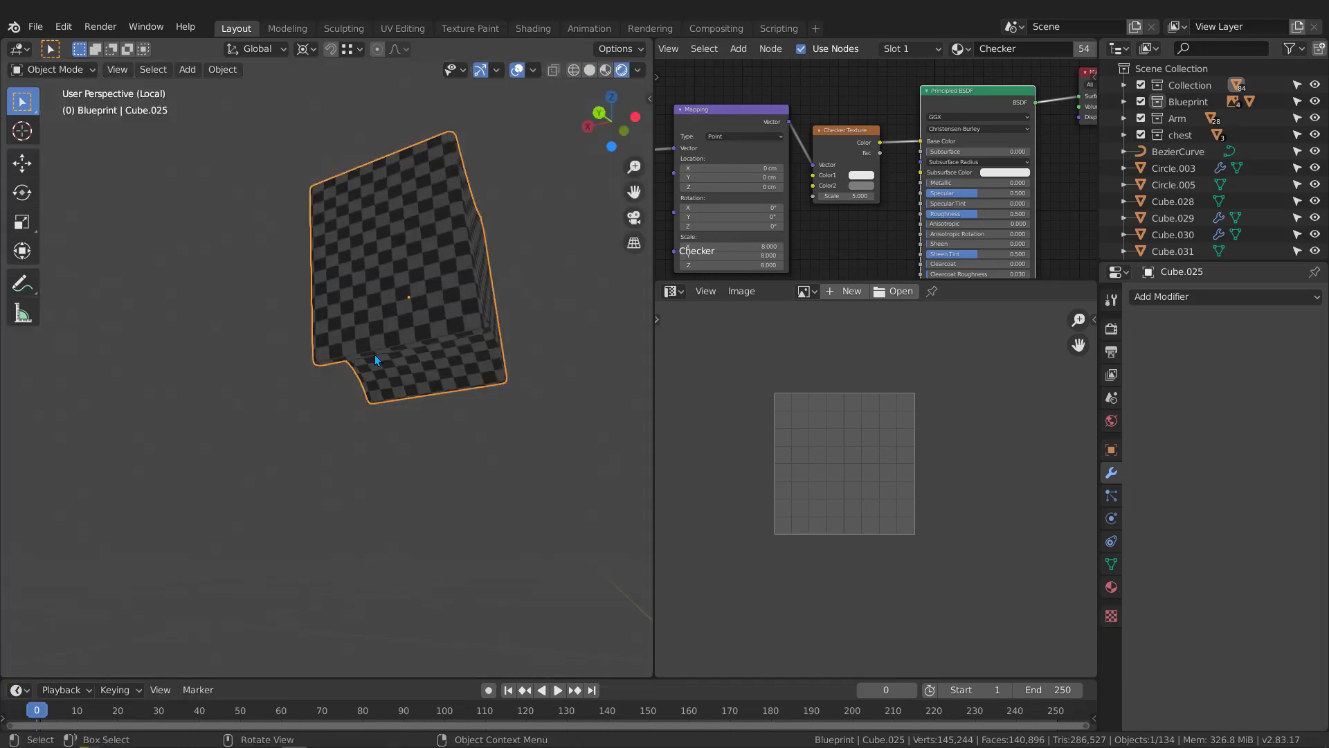
{"action": "key", "text": "z"}
{"action": "left_click", "coordinate": [380, 471]}
{"action": "key", "text": "z"}
{"action": "left_click", "coordinate": [488, 398]}
{"action": "mouse_move", "coordinate": [488, 398]}
{"action": "middle_mouse_down"}
{"action": "mouse_move", "coordinate": [305, 389]}
{"action": "mouse_move", "coordinate": [267, 427]}
{"action": "mouse_move", "coordinate": [360, 446]}
{"action": "mouse_move", "coordinate": [374, 389]}
{"action": "mouse_move", "coordinate": [344, 390]}
{"action": "mouse_move", "coordinate": [365, 392]}
{"action": "mouse_move", "coordinate": [363, 409]}
{"action": "middle_mouse_up"}
Exit local view and apply the scale of the outer cylinder on the joint below the finger segment
{"action": "key", "text": "KP_Divide"}
{"action": "scroll", "coordinate": [317, 414], "scroll_direction": "up", "scroll_amount": 3}
{"action": "left_click", "coordinate": [326, 397]}
{"action": "key", "text": "ctrl+a"}
{"action": "left_click", "coordinate": [298, 385]}
{"action": "scroll", "coordinate": [325, 387], "scroll_direction": "up", "scroll_amount": 4}
{"action": "scroll", "coordinate": [362, 418], "scroll_direction": "down", "scroll_amount": 3}
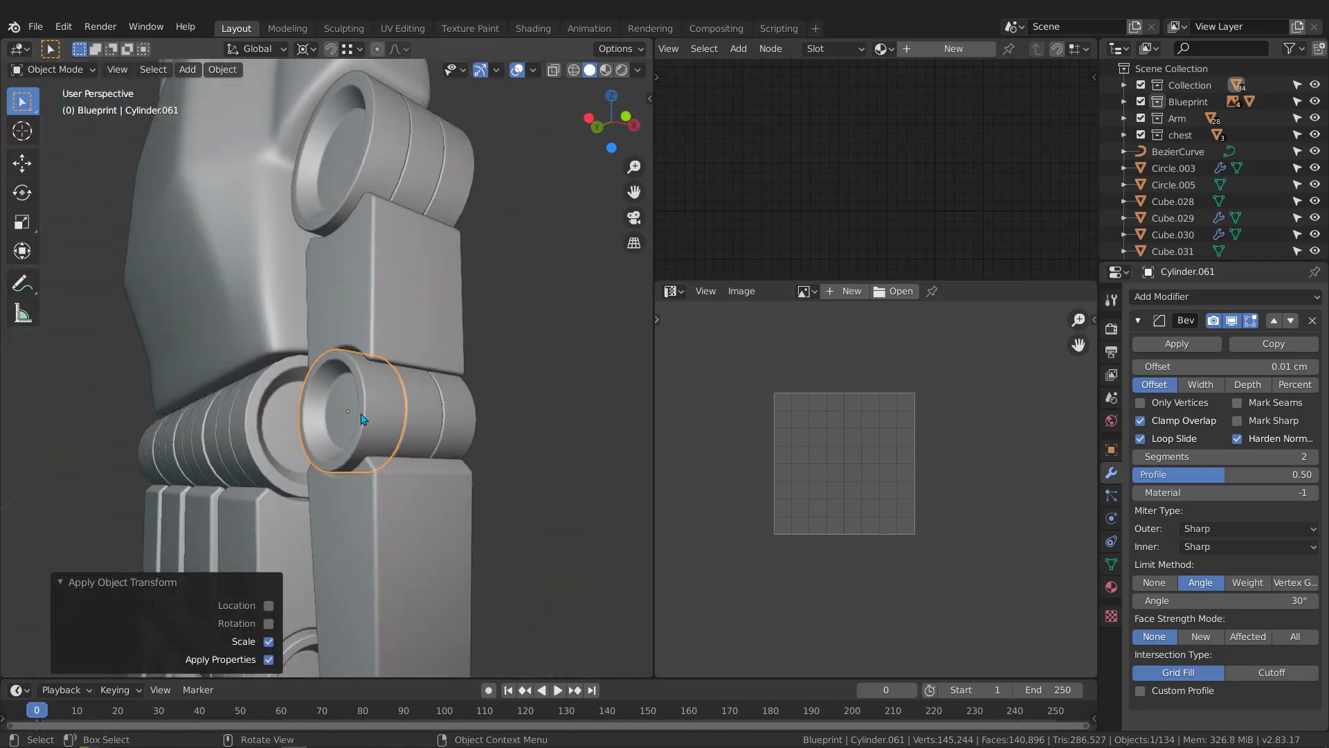
Assign the Checker material to the lower joint's outer cylinder and switch to Material Preview
{"action": "left_click", "coordinate": [891, 49]}
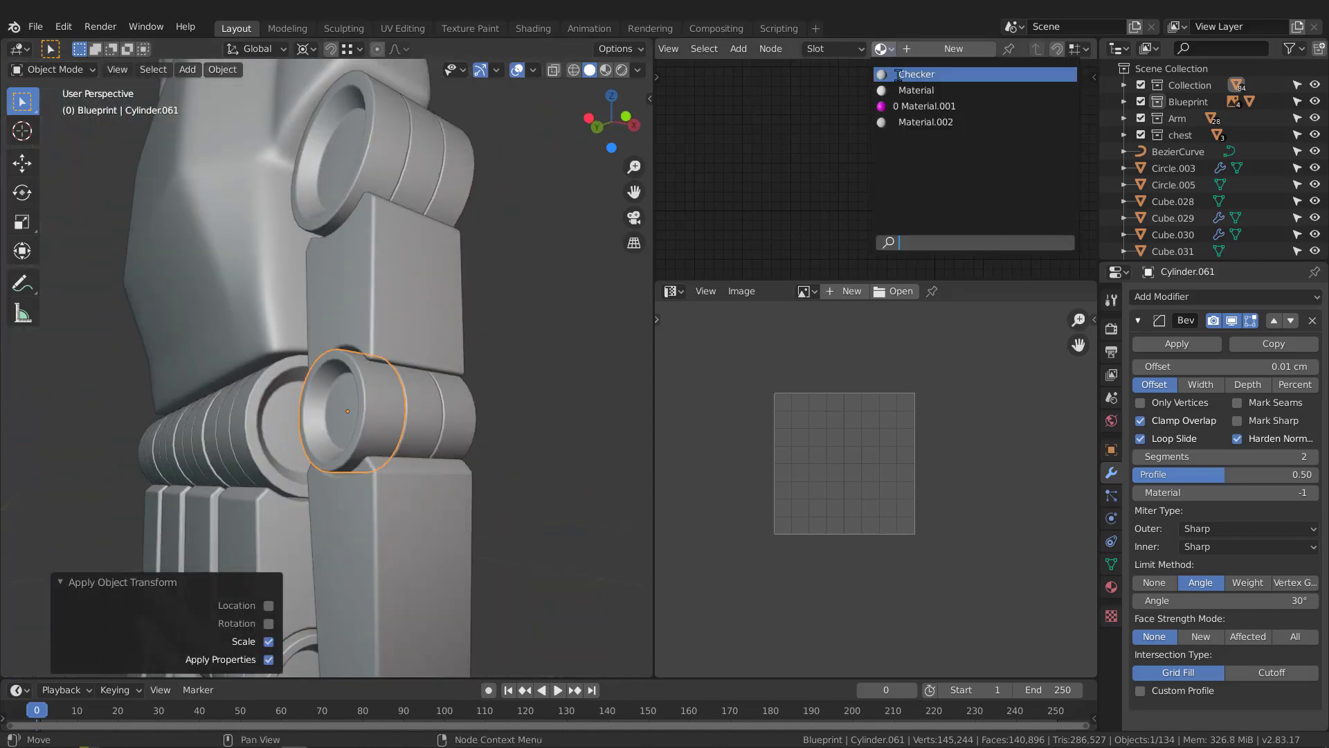
{"action": "left_click", "coordinate": [907, 75]}
{"action": "key", "text": "z"}
{"action": "left_click", "coordinate": [371, 430]}
Apply the Bevel modifier on the lower joint's outer cylinder
{"action": "middle_click_drag", "start_coordinate": [372, 430], "coordinate": [379, 457]}
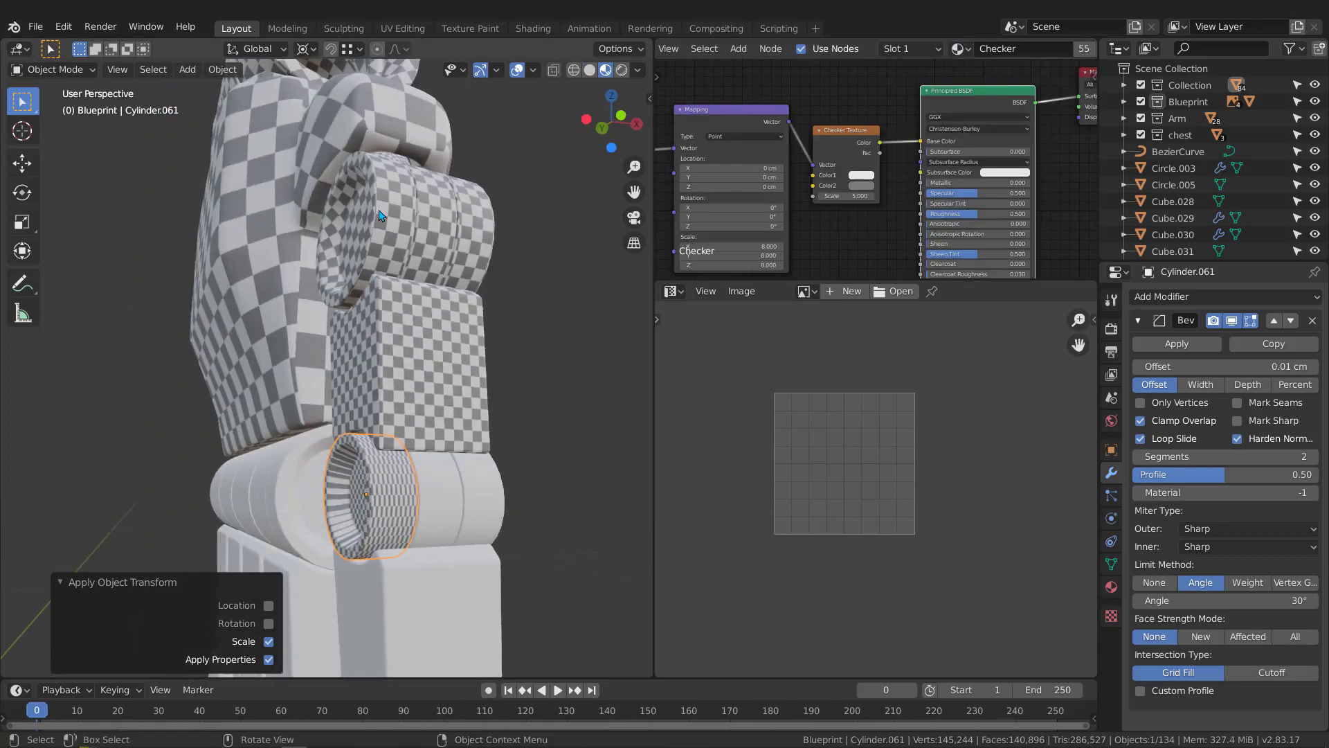
{"action": "left_click", "coordinate": [625, 438]}
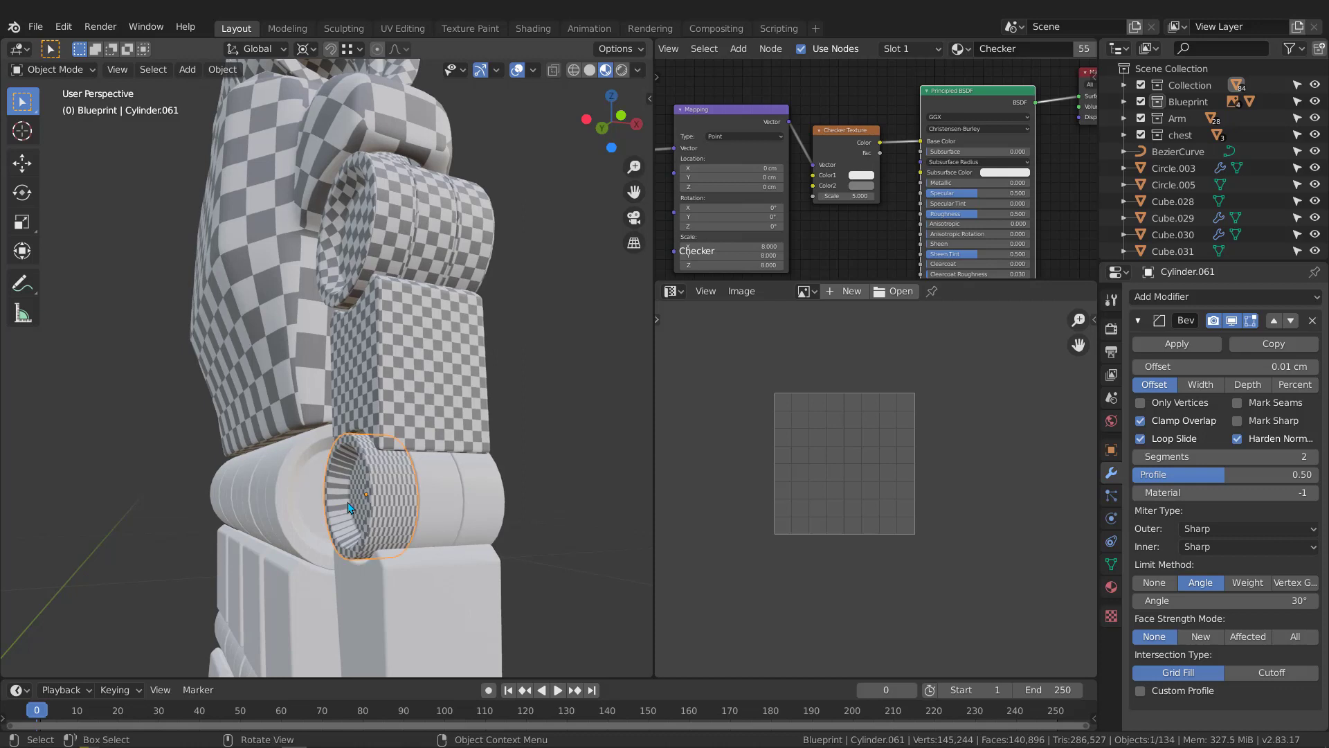
{"action": "left_click", "coordinate": [1189, 345]}
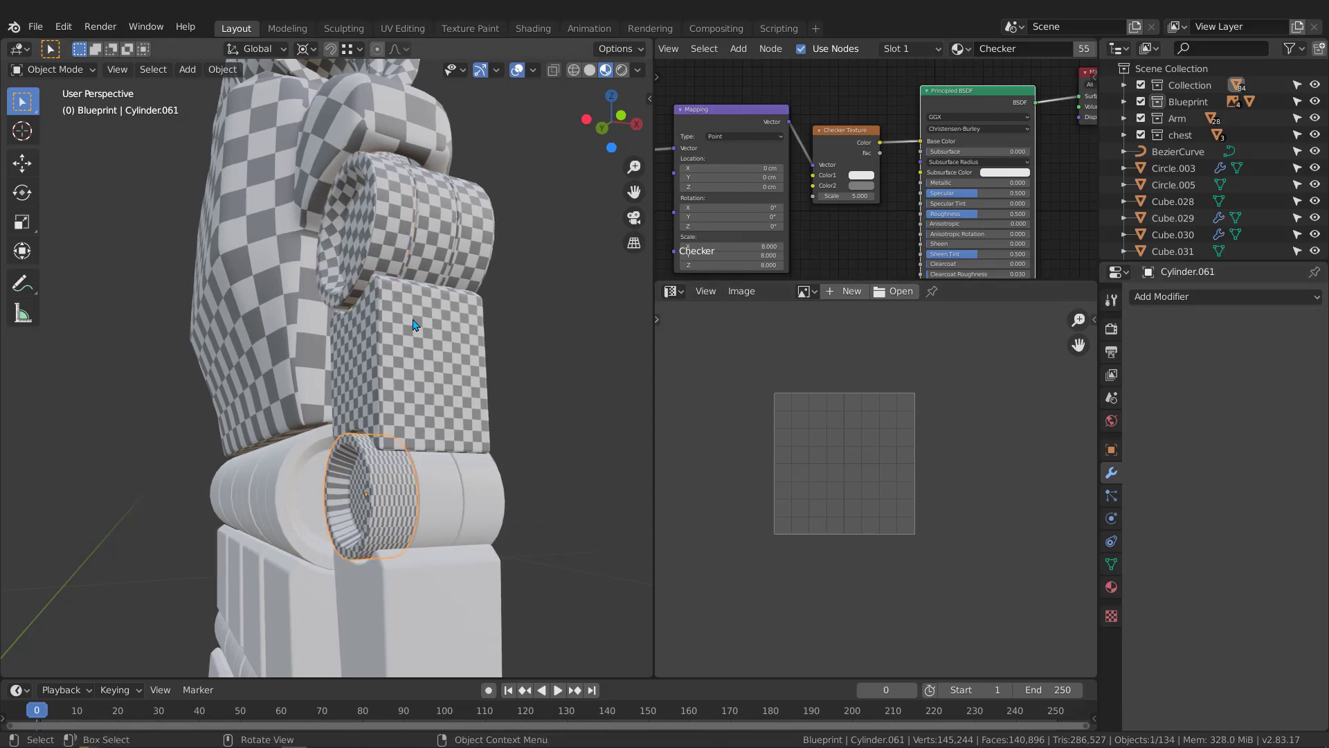
Transfer the UV map of the upper joint's outer cylinder to the lower joint's outer cylinder
{"action": "key", "text": "ctrl+l"}
{"action": "left_click", "coordinate": [385, 217]}
{"action": "mouse_move", "coordinate": [377, 368]}
{"action": "middle_mouse_down"}
{"action": "mouse_move", "coordinate": [462, 374]}
{"action": "mouse_move", "coordinate": [375, 450]}
{"action": "mouse_move", "coordinate": [436, 442]}
{"action": "mouse_move", "coordinate": [401, 438]}
{"action": "mouse_move", "coordinate": [417, 430]}
{"action": "mouse_move", "coordinate": [452, 457]}
{"action": "mouse_move", "coordinate": [486, 457]}
{"action": "mouse_move", "coordinate": [464, 494]}
{"action": "mouse_move", "coordinate": [451, 477]}
{"action": "middle_mouse_up"}
{"action": "scroll", "coordinate": [387, 446], "scroll_direction": "up", "scroll_amount": 4}
{"action": "scroll", "coordinate": [418, 430], "scroll_direction": "up", "scroll_amount": 2}
Compare the lower joint's outer cylinder in Solid and Material Preview shading
{"action": "key", "text": "z"}
{"action": "left_click", "coordinate": [466, 460]}
{"action": "key", "text": "z"}
{"action": "left_click", "coordinate": [273, 463]}
{"action": "key", "text": "z"}
{"action": "left_click", "coordinate": [470, 463]}
{"action": "key", "text": "z"}
{"action": "left_click", "coordinate": [452, 556]}
Unwrap all faces of the upper and lower joints' outer cylinders together
{"action": "key", "text": "Tab"}
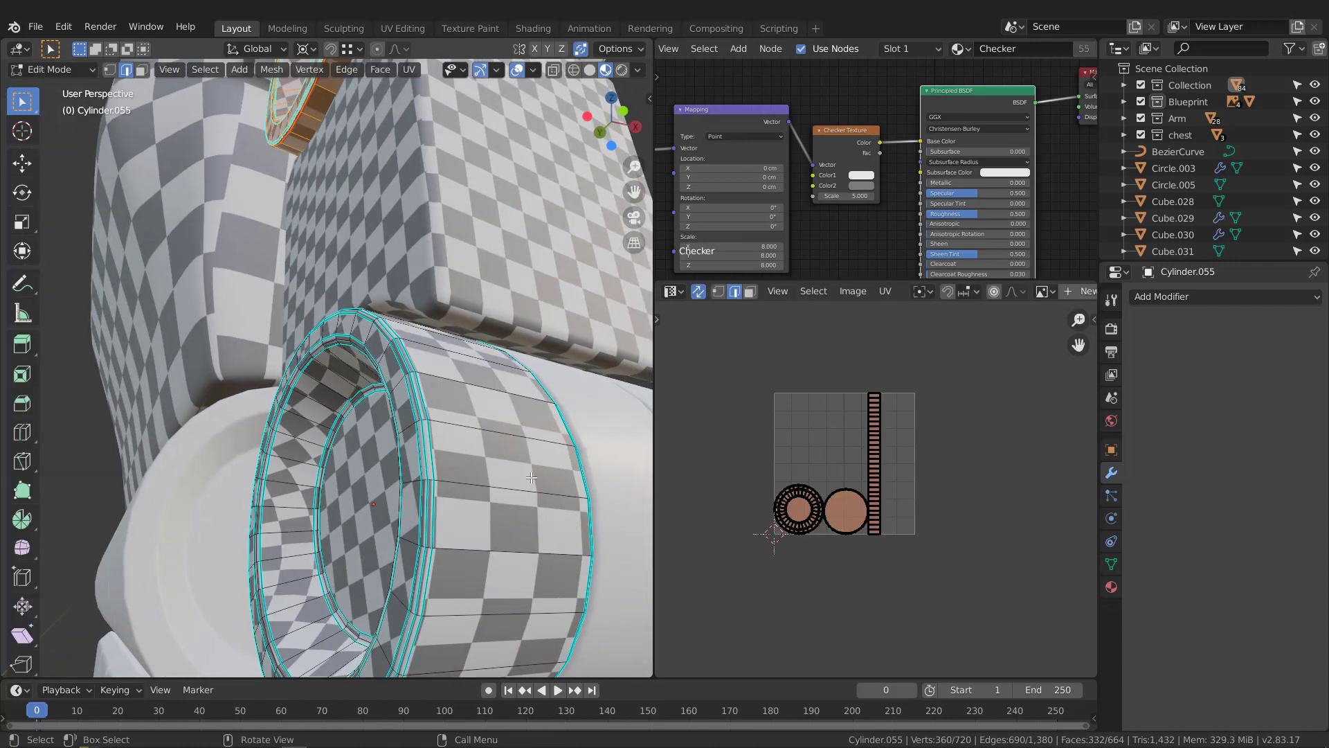
{"action": "key", "text": "a"}
{"action": "scroll", "coordinate": [857, 513], "scroll_direction": "up", "scroll_amount": 3}
{"action": "key", "text": "u"}
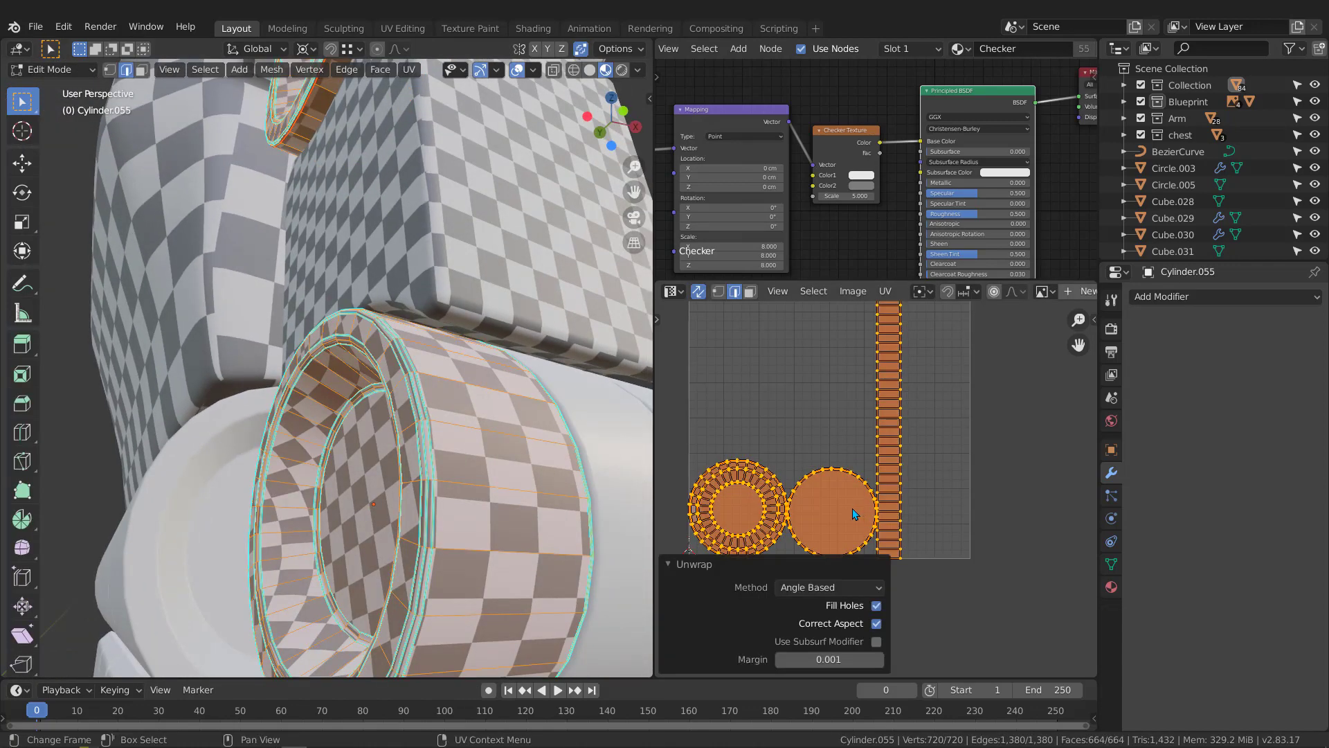
{"action": "scroll", "coordinate": [409, 477], "scroll_direction": "down", "scroll_amount": 2}
{"action": "middle_click_drag", "start_coordinate": [408, 475], "coordinate": [419, 486]}
{"action": "key", "text": "Tab"}
{"action": "scroll", "coordinate": [419, 450], "scroll_direction": "up", "scroll_amount": 4}
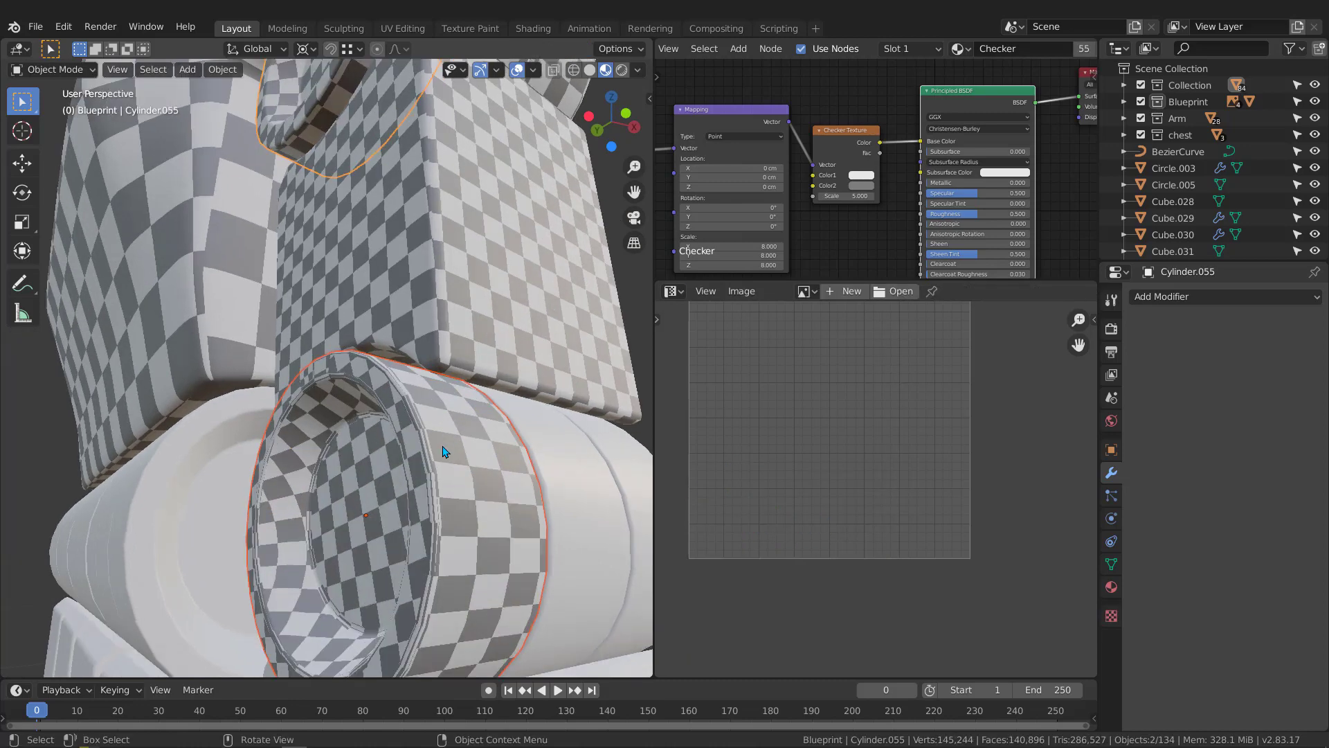
Examine the checker pattern around the lower cylinder's beveled rim and the spacing between its UV islands
{"action": "scroll", "coordinate": [429, 457], "scroll_direction": "up", "scroll_amount": 2}
{"action": "key", "text": "Tab"}
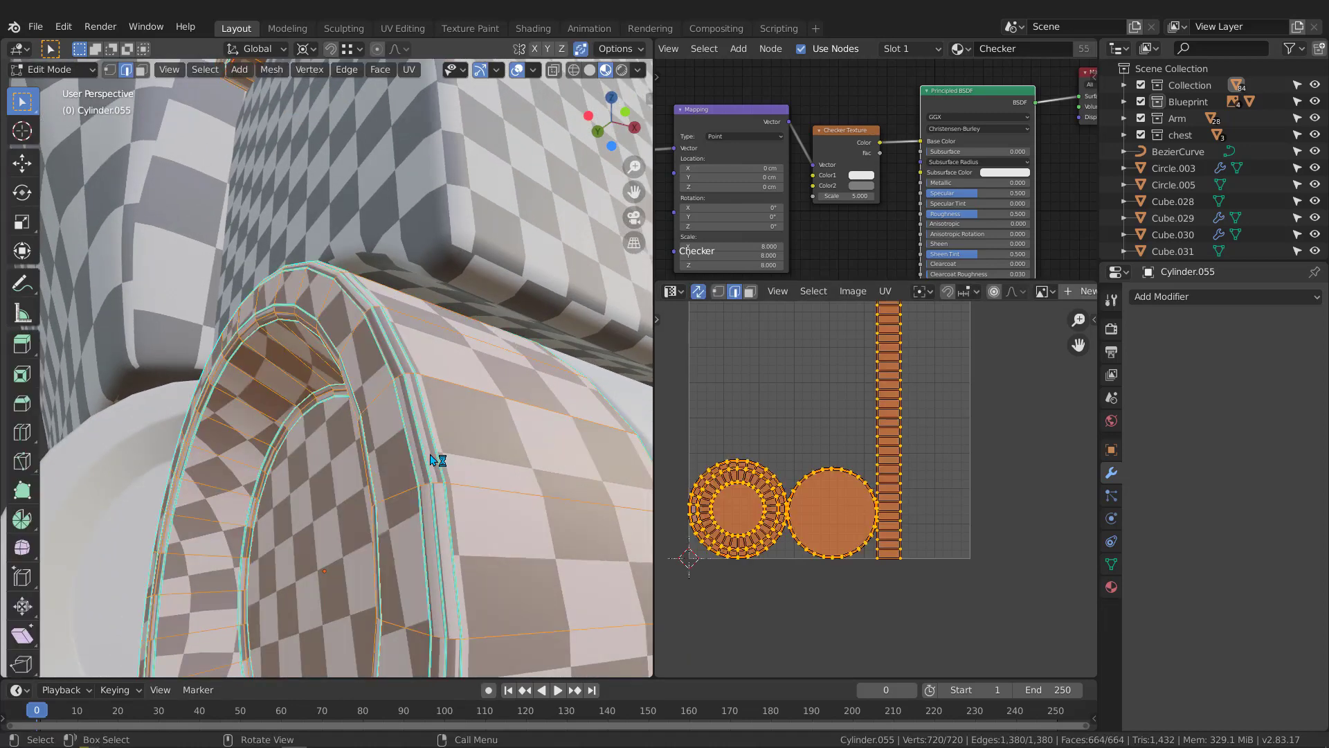
{"action": "scroll", "coordinate": [434, 463], "scroll_direction": "up", "scroll_amount": 1}
{"action": "middle_click_drag", "start_coordinate": [429, 485], "coordinate": [423, 481]}
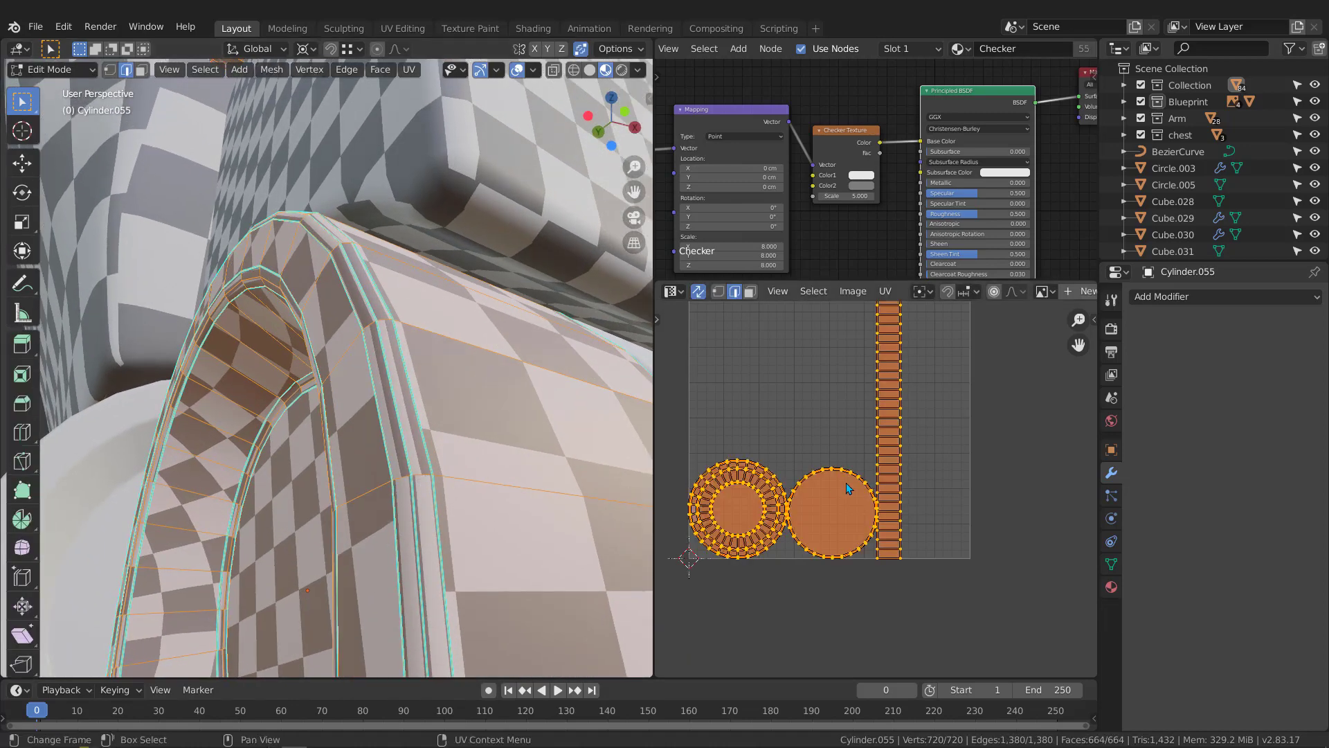
{"action": "scroll", "coordinate": [847, 488], "scroll_direction": "up", "scroll_amount": 2}
{"action": "scroll", "coordinate": [789, 504], "scroll_direction": "up", "scroll_amount": 7}
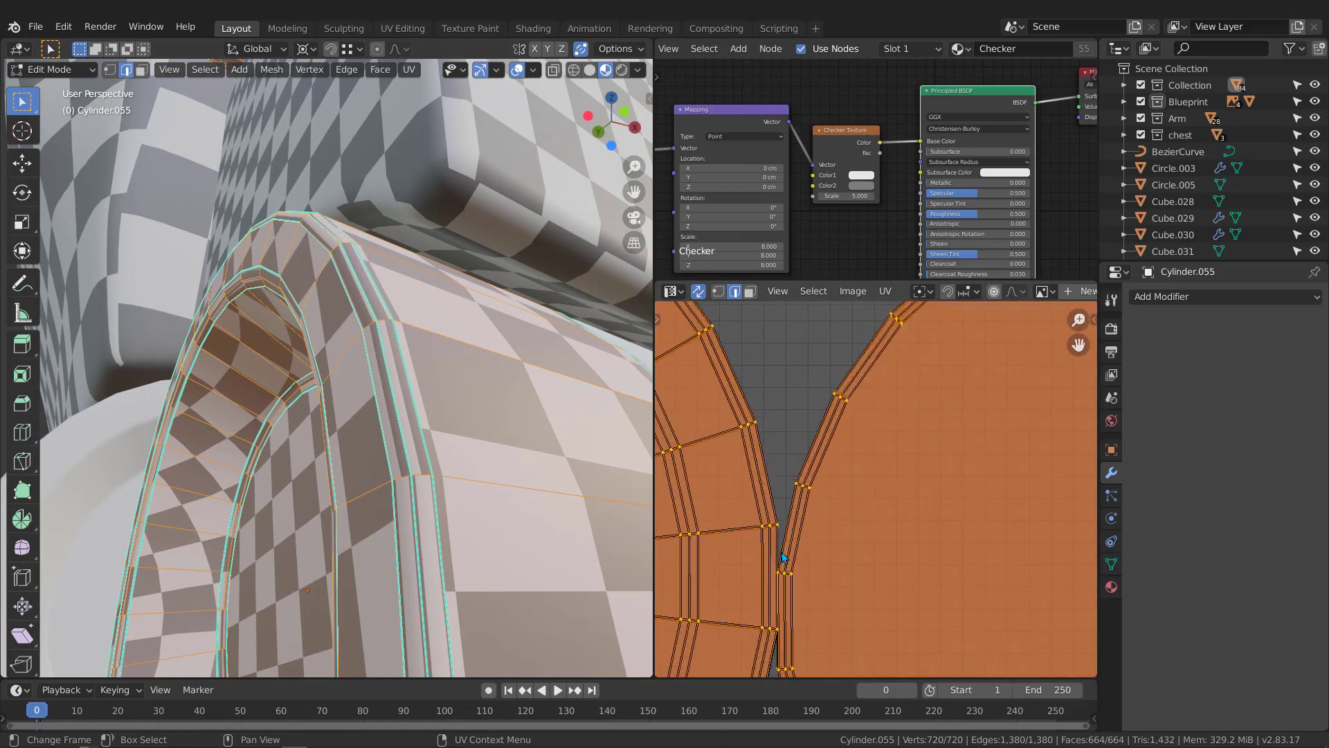
{"action": "scroll", "coordinate": [783, 574], "scroll_direction": "up", "scroll_amount": 2}
{"action": "scroll", "coordinate": [419, 456], "scroll_direction": "down", "scroll_amount": 6}
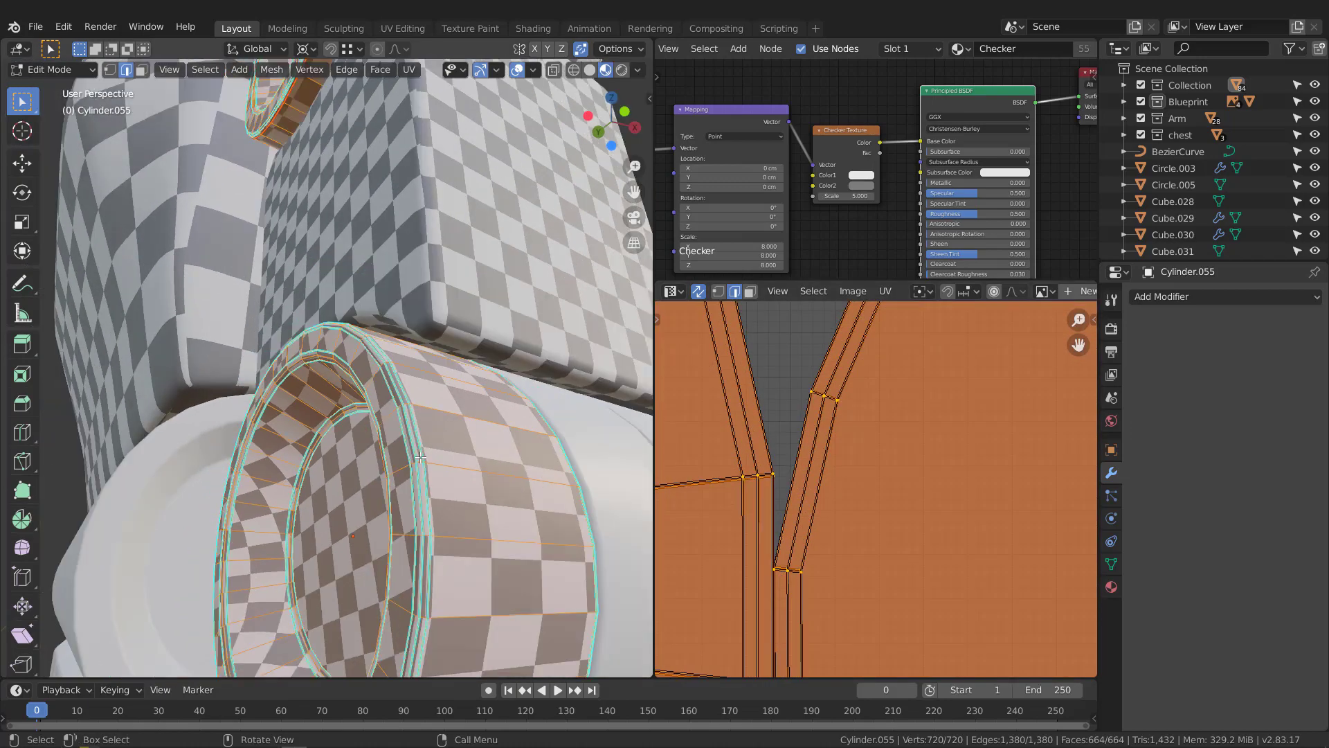
{"action": "middle_click_drag", "start_coordinate": [424, 514], "coordinate": [372, 489]}
{"action": "scroll", "coordinate": [412, 490], "scroll_direction": "up", "scroll_amount": 2}
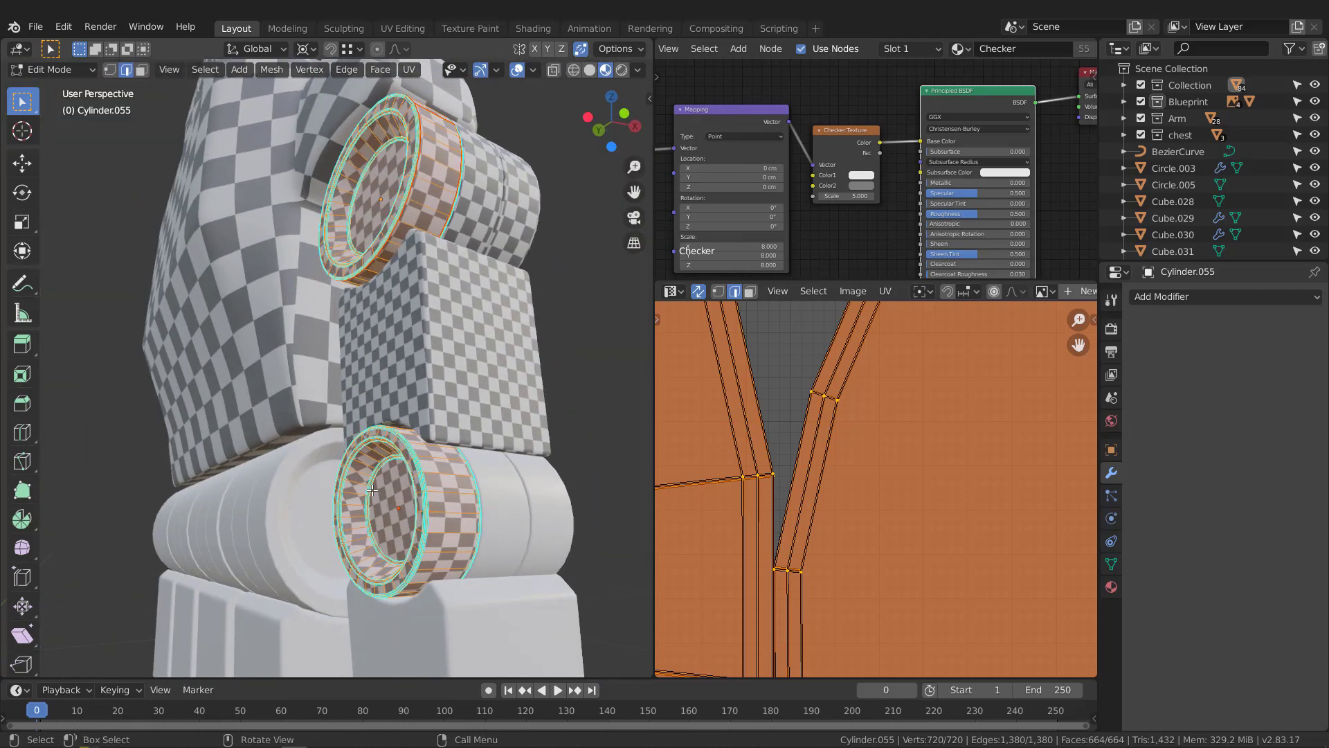
Edit only the lower joint's outer cylinder and unwrap it with the Conformal method
{"action": "key", "text": "Tab"}
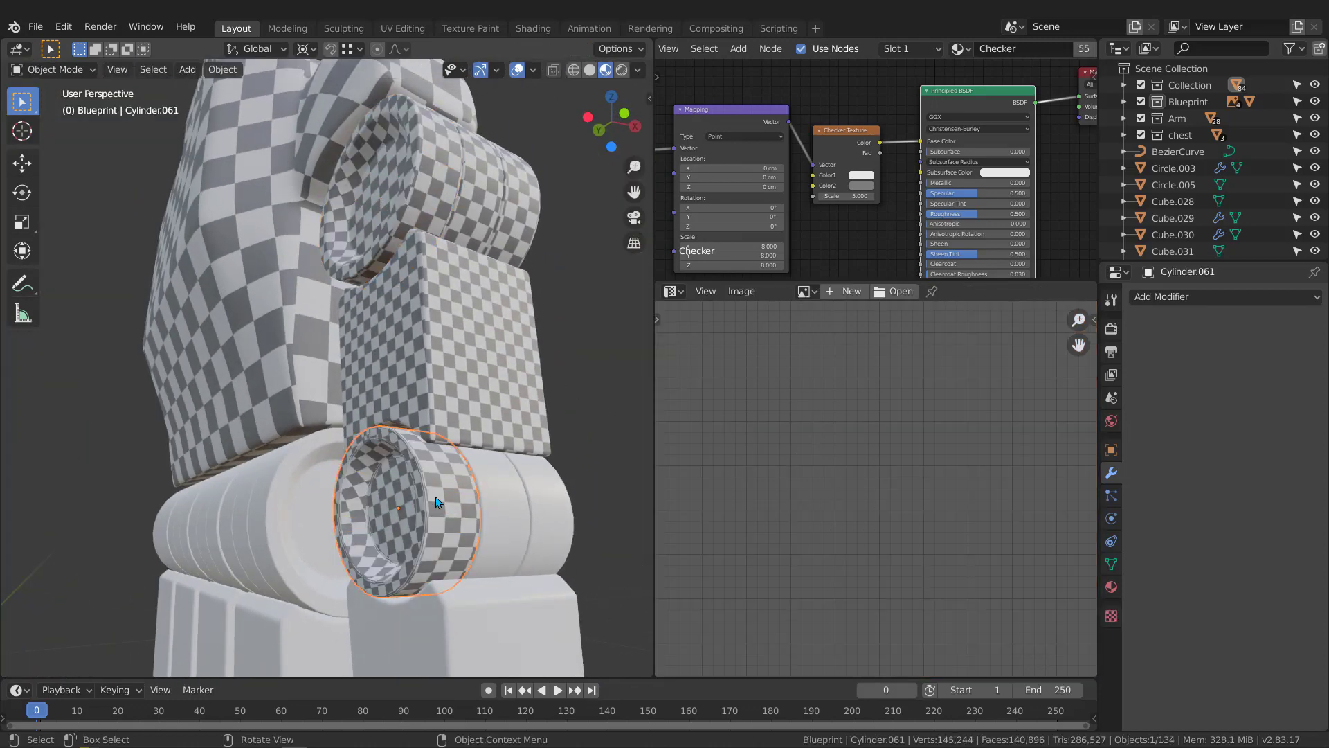
{"action": "key", "text": "Tab"}
{"action": "scroll", "coordinate": [547, 474], "scroll_direction": "down", "scroll_amount": 3}
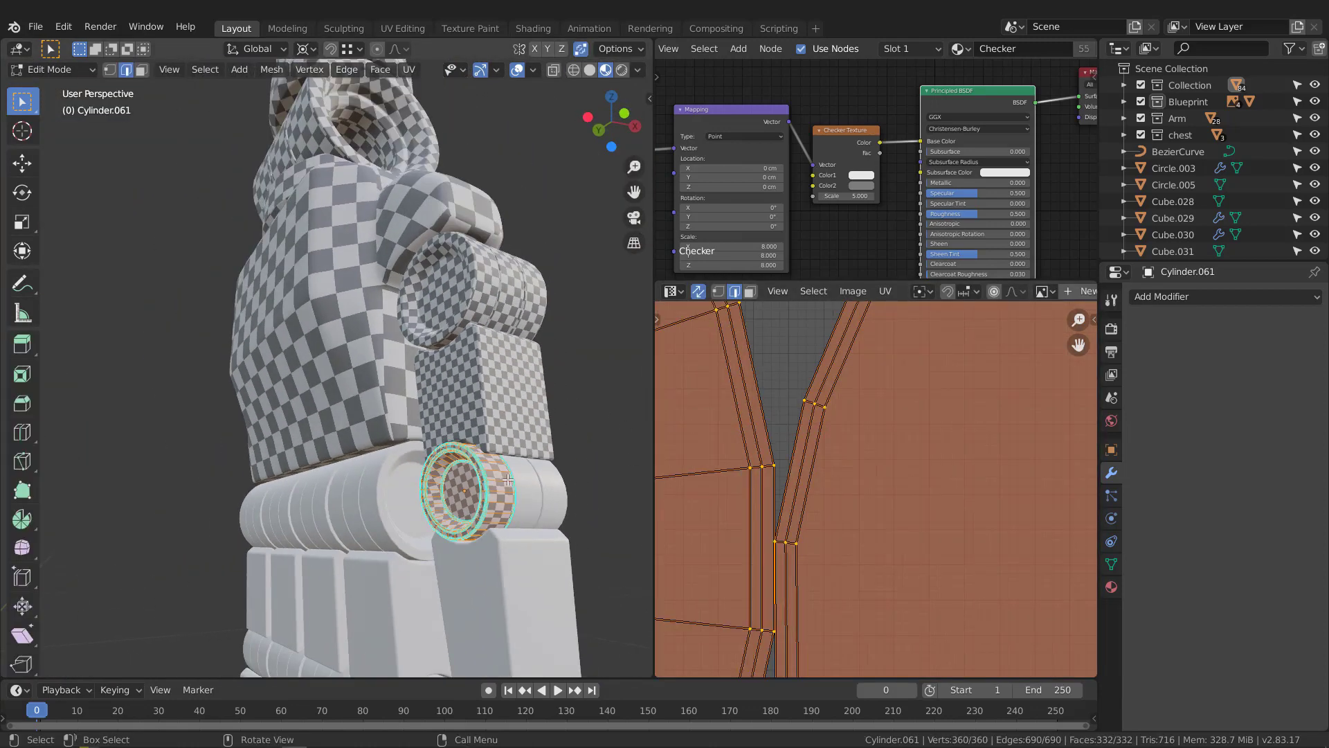
{"action": "scroll", "coordinate": [507, 482], "scroll_direction": "up", "scroll_amount": 4}
{"action": "scroll", "coordinate": [866, 460], "scroll_direction": "down", "scroll_amount": 6}
{"action": "scroll", "coordinate": [866, 463], "scroll_direction": "down", "scroll_amount": 5}
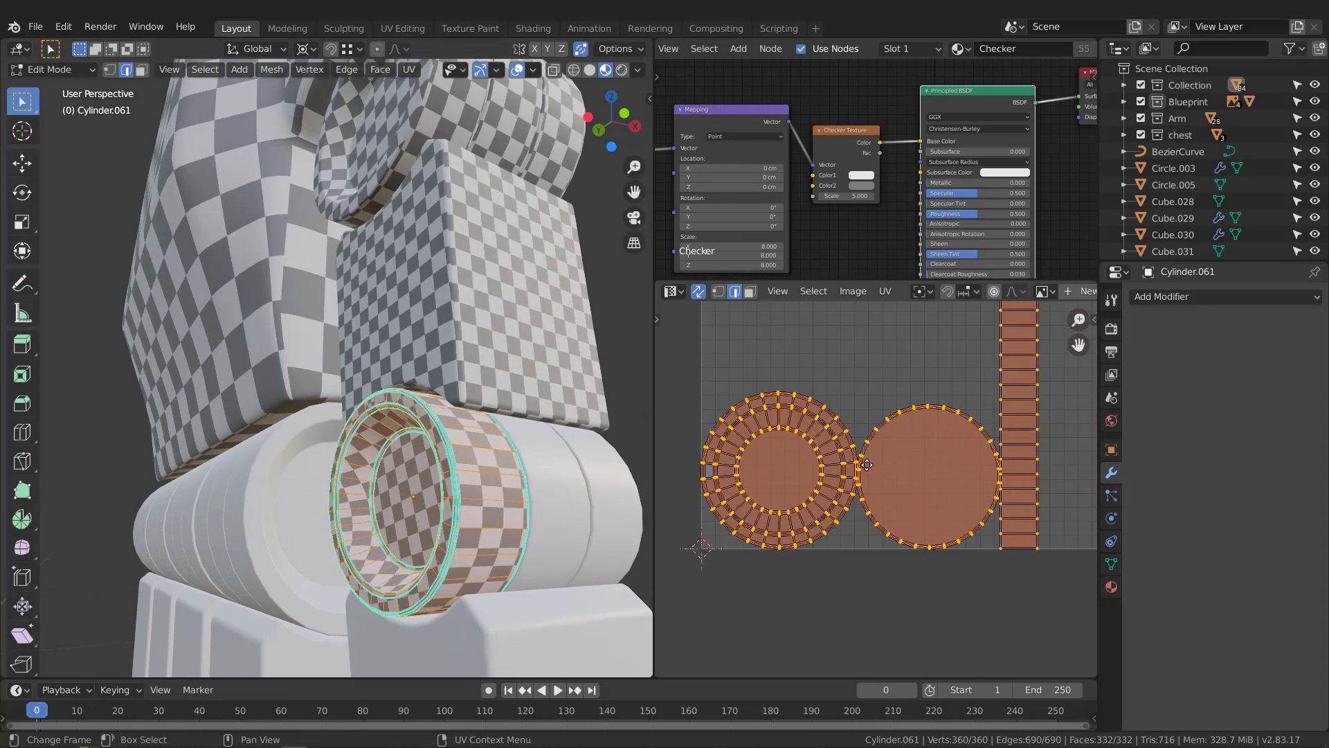
{"action": "key", "text": "u"}
{"action": "left_click", "coordinate": [866, 464]}
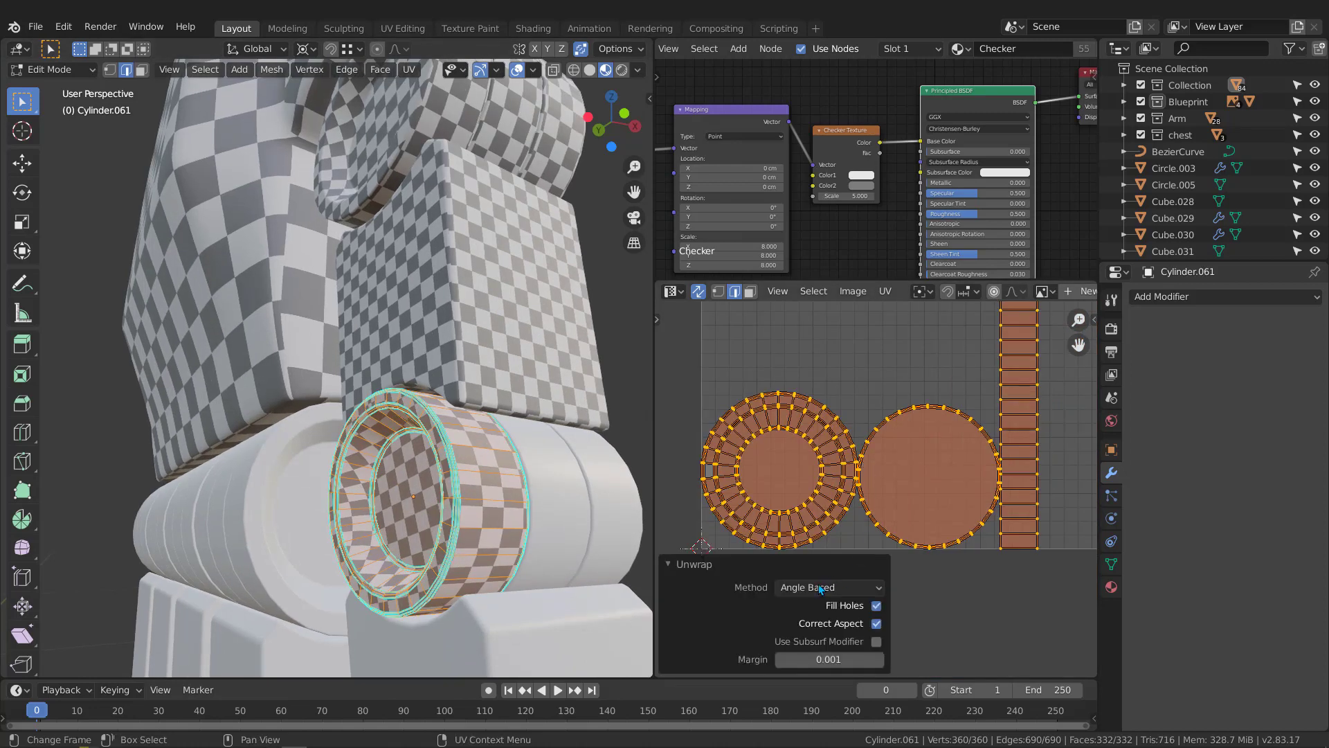
{"action": "left_click", "coordinate": [819, 587]}
{"action": "scroll", "coordinate": [409, 474], "scroll_direction": "up", "scroll_amount": 6}
{"action": "mouse_move", "coordinate": [409, 473]}
{"action": "middle_mouse_down"}
{"action": "mouse_move", "coordinate": [505, 460]}
{"action": "mouse_move", "coordinate": [476, 457]}
{"action": "middle_mouse_up"}
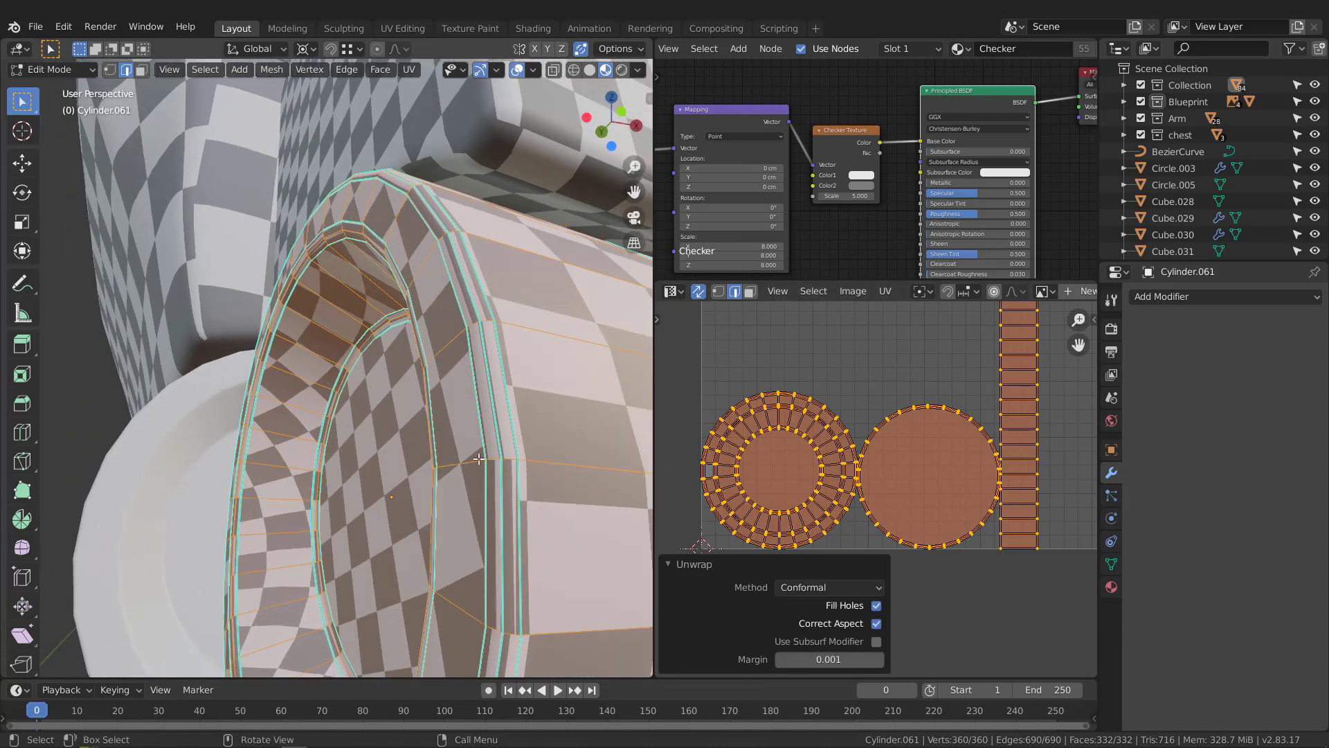
Isolate the lower joint's outer cylinder in Solid shading and mark seams along its rim loops and one side edge
{"action": "key", "text": "z"}
{"action": "scroll", "coordinate": [471, 455], "scroll_direction": "down", "scroll_amount": 5}
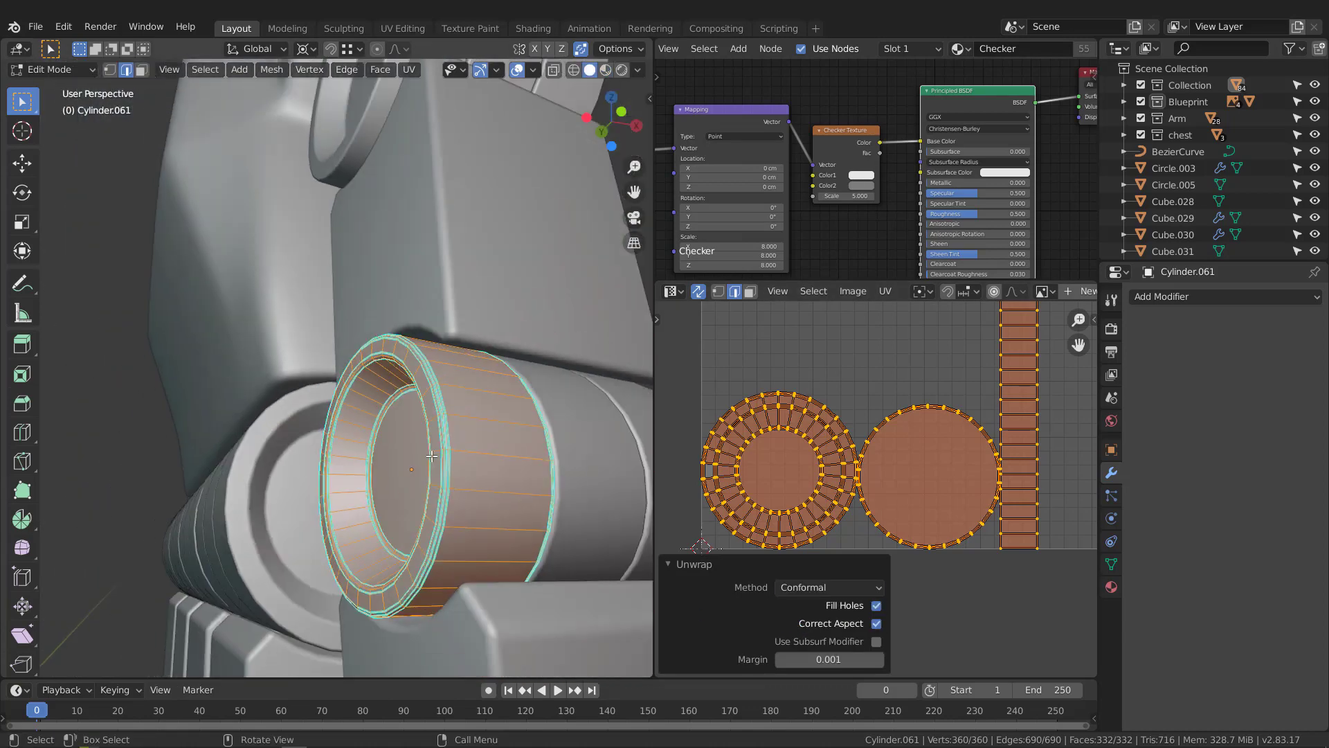
{"action": "key", "text": "Tab"}
{"action": "key", "text": "KP_Divide"}
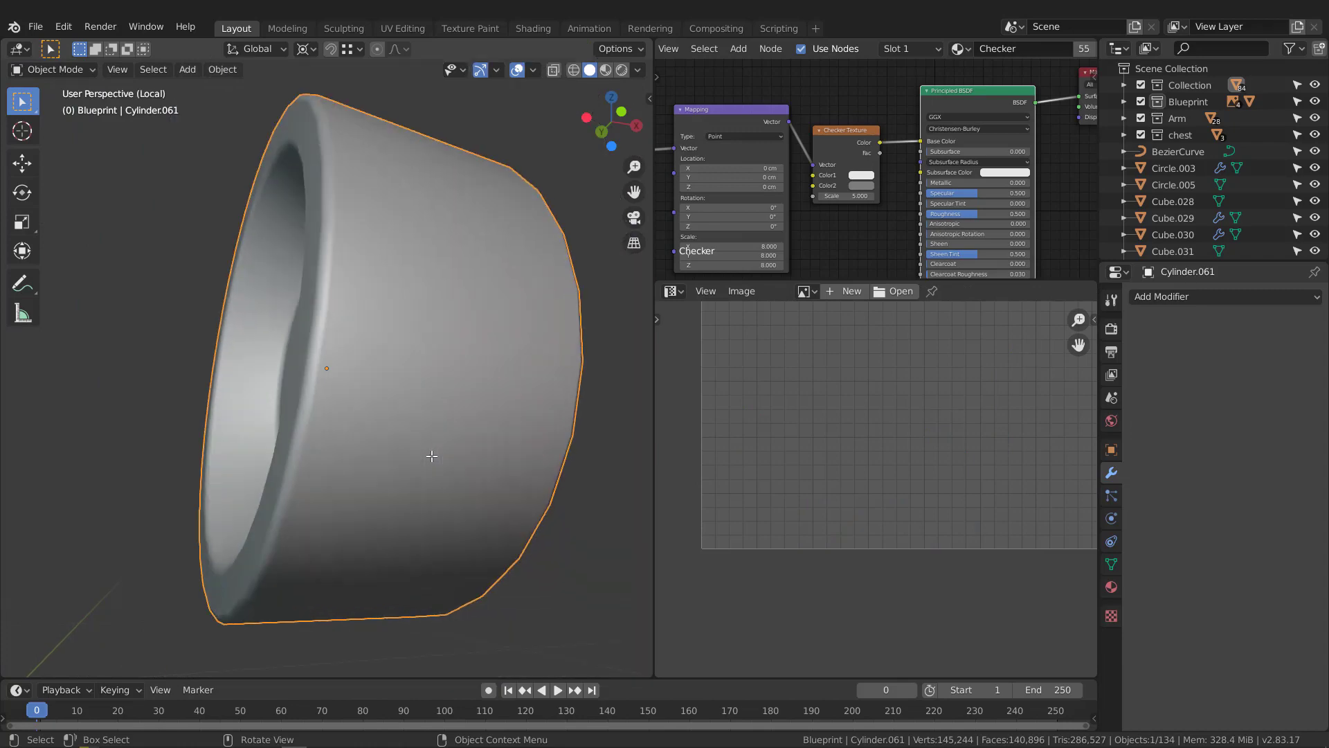
{"action": "scroll", "coordinate": [434, 456], "scroll_direction": "down", "scroll_amount": 4}
{"action": "key", "text": "Tab"}
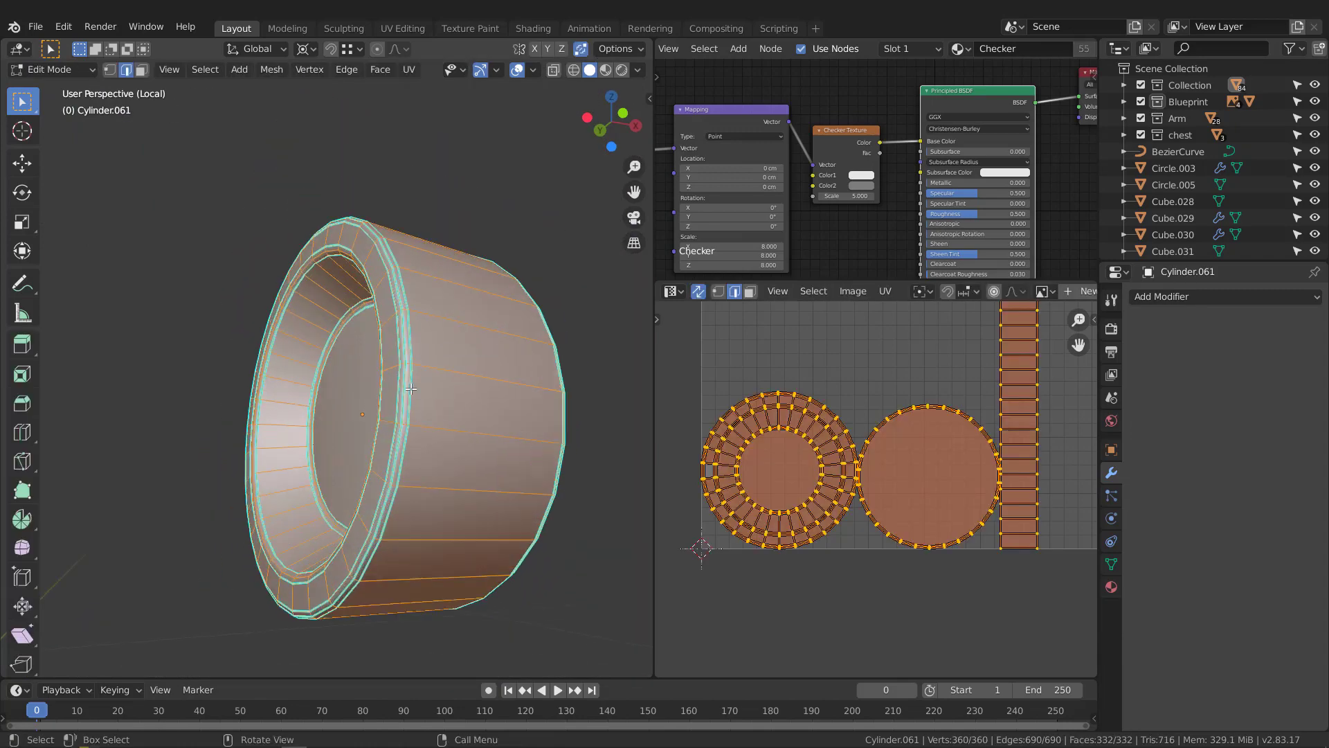
{"action": "key", "text": "alt+a"}
{"action": "middle_click_drag", "start_coordinate": [412, 435], "coordinate": [398, 359]}
{"action": "left_click", "coordinate": [398, 358], "text": "alt"}
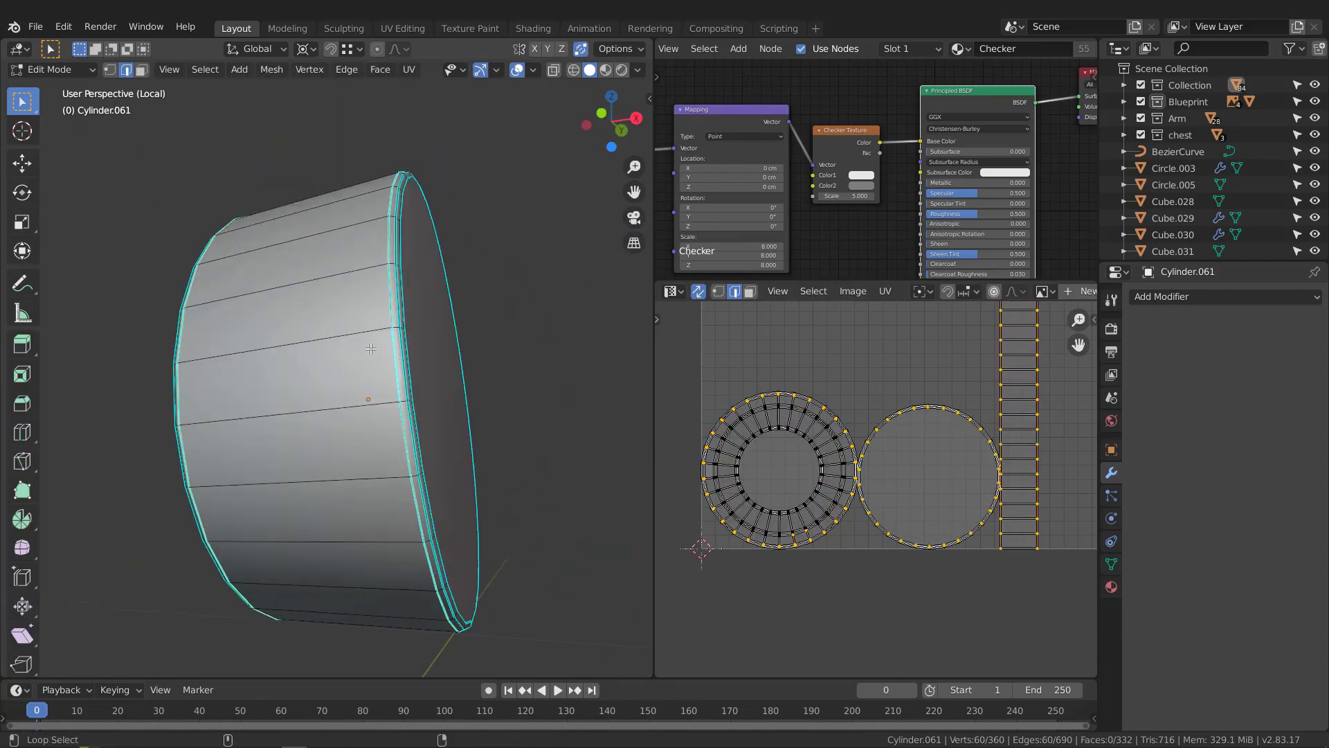
{"action": "key", "text": "q"}
{"action": "left_click", "coordinate": [330, 342]}
{"action": "middle_click_drag", "start_coordinate": [331, 343], "coordinate": [386, 366]}
Unwrap all faces of the isolated outer cylinder using the new seams
{"action": "key", "text": "a"}
{"action": "middle_click_drag", "start_coordinate": [924, 400], "coordinate": [915, 435]}
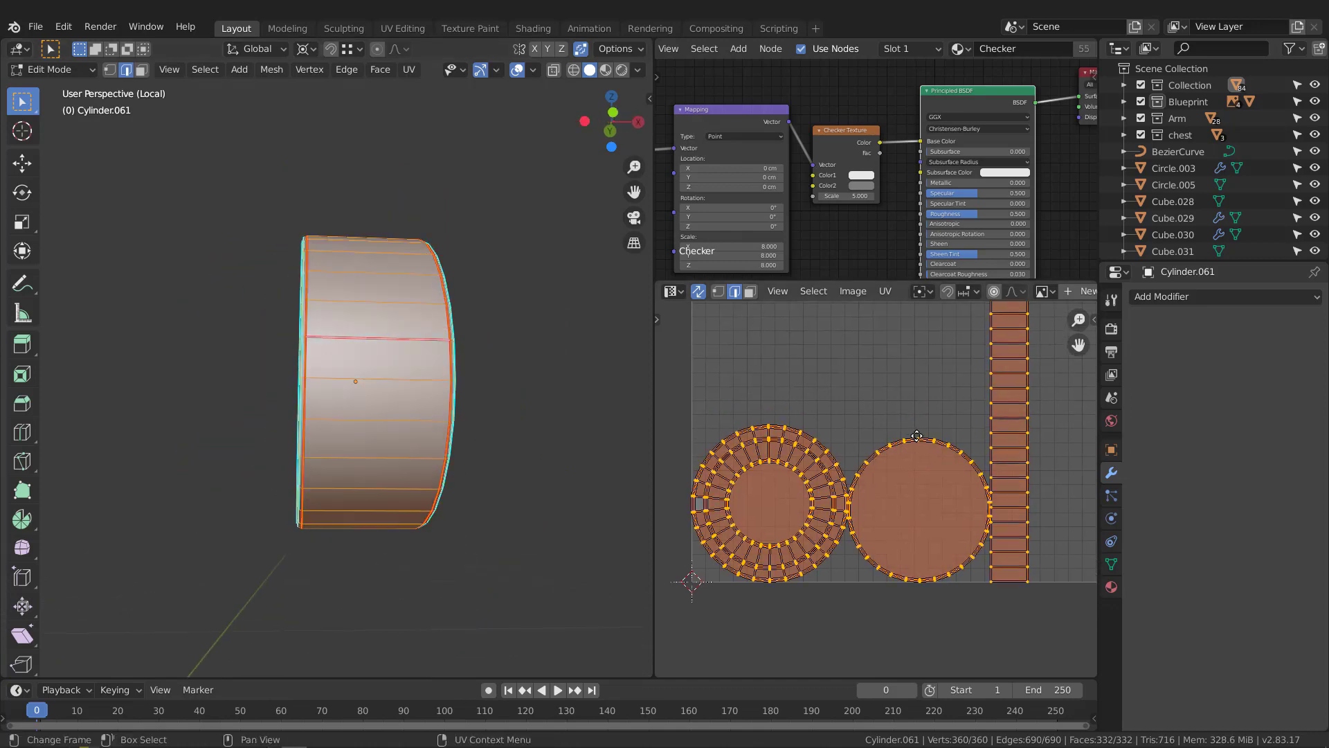
{"action": "key", "text": "u"}
{"action": "scroll", "coordinate": [900, 424], "scroll_direction": "down", "scroll_amount": 3}
Check the checker pattern on the isolated cylinder in Material Preview, then return to Solid shading
{"action": "mouse_move", "coordinate": [352, 360]}
{"action": "middle_mouse_down"}
{"action": "mouse_move", "coordinate": [439, 364]}
{"action": "mouse_move", "coordinate": [402, 356]}
{"action": "middle_mouse_up"}
{"action": "key", "text": "Tab"}
{"action": "key", "text": "z"}
{"action": "key", "text": "Tab"}
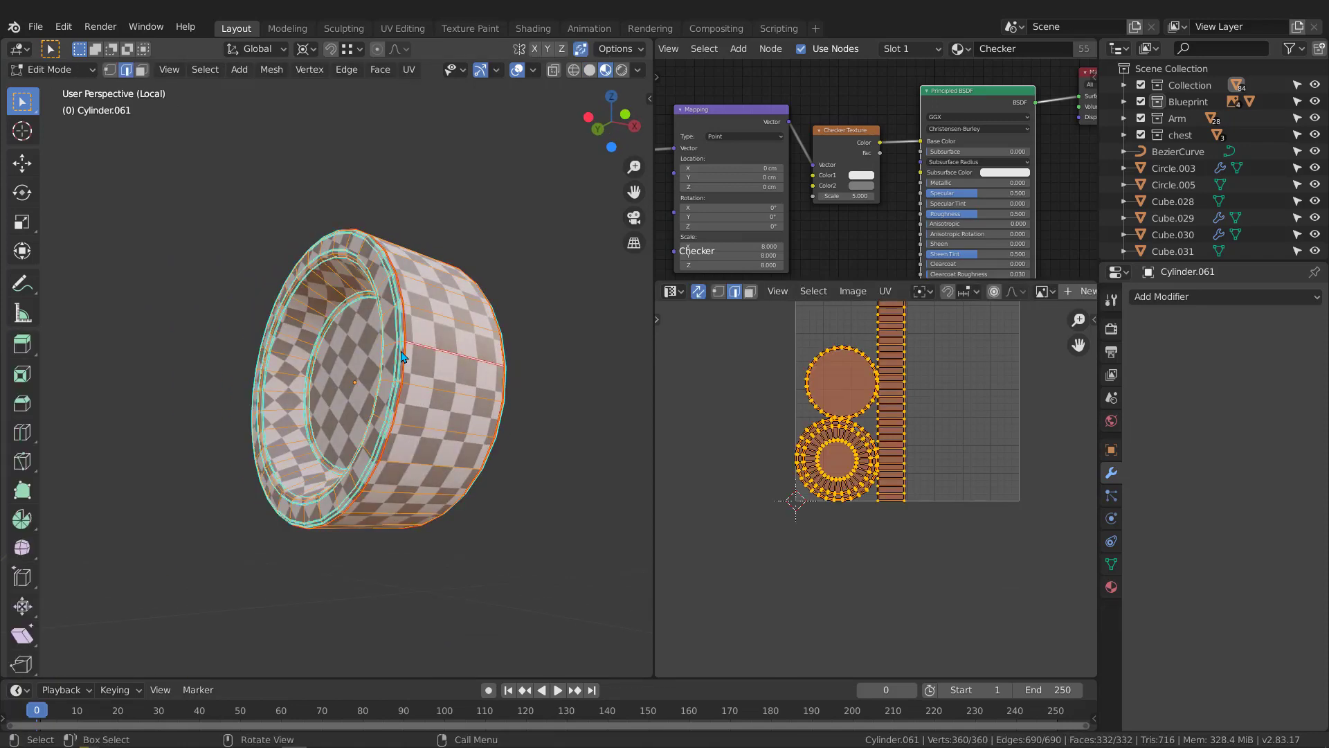
{"action": "key", "text": "Tab"}
{"action": "key", "text": "z"}
{"action": "middle_click_drag", "start_coordinate": [529, 363], "coordinate": [482, 355]}
Exit local view and apply the Bevel modifier on the lower joint's middle cylinder
{"action": "key", "text": "slash"}
{"action": "scroll", "coordinate": [480, 360], "scroll_direction": "down", "scroll_amount": 6}
{"action": "middle_click_drag", "start_coordinate": [464, 425], "coordinate": [405, 434]}
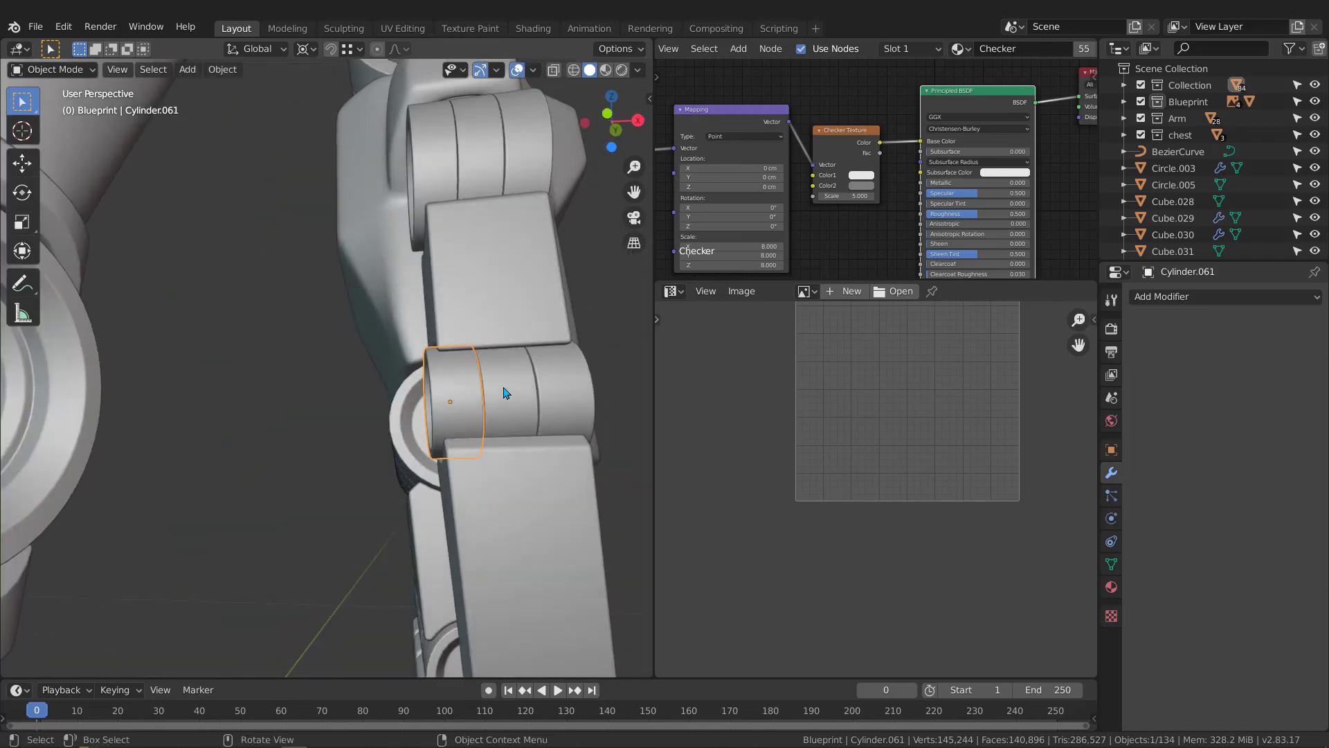
{"action": "left_click", "coordinate": [504, 392]}
{"action": "key", "text": "Tab"}
{"action": "middle_click_drag", "start_coordinate": [504, 393], "coordinate": [331, 411]}
{"action": "key", "text": "Tab"}
{"action": "left_click", "coordinate": [1192, 344]}
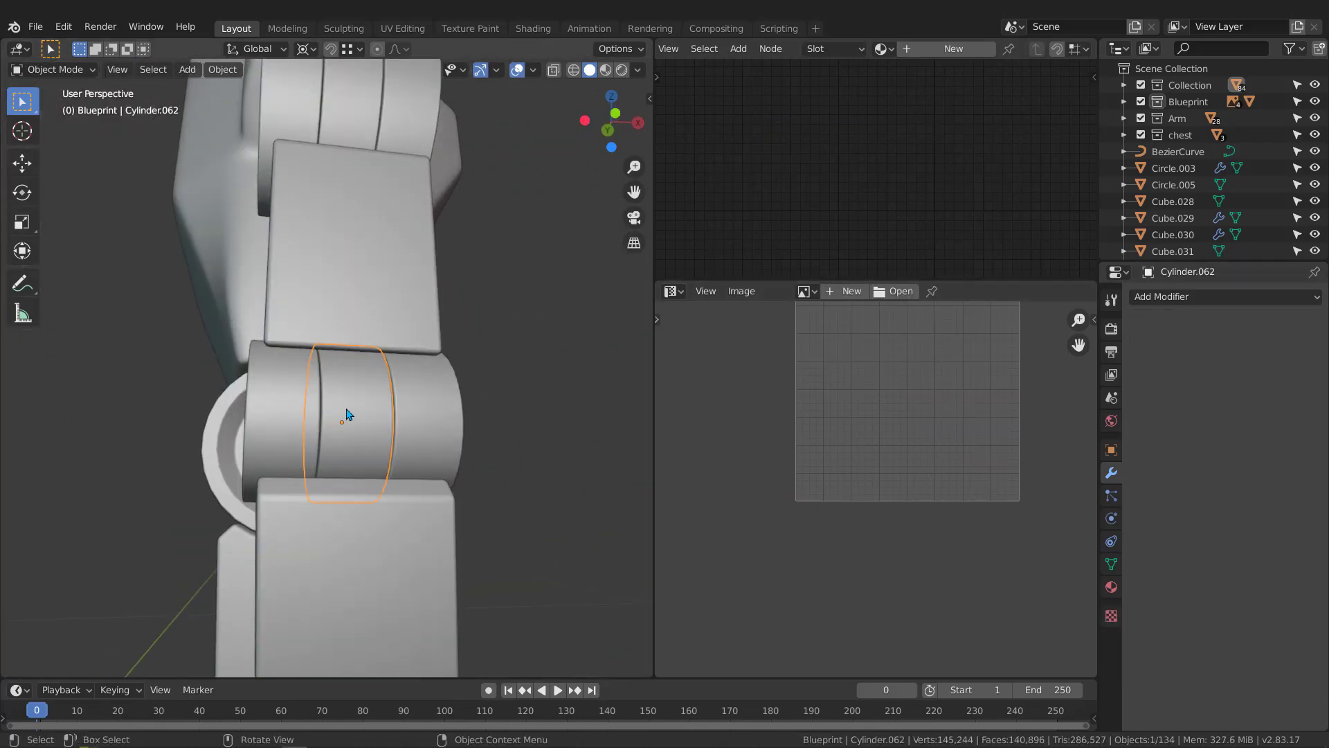
Isolate the middle cylinder and mark seams along both rim loops and one side edge
{"action": "key", "text": "KP_Divide"}
{"action": "middle_click_drag", "start_coordinate": [336, 415], "coordinate": [365, 433]}
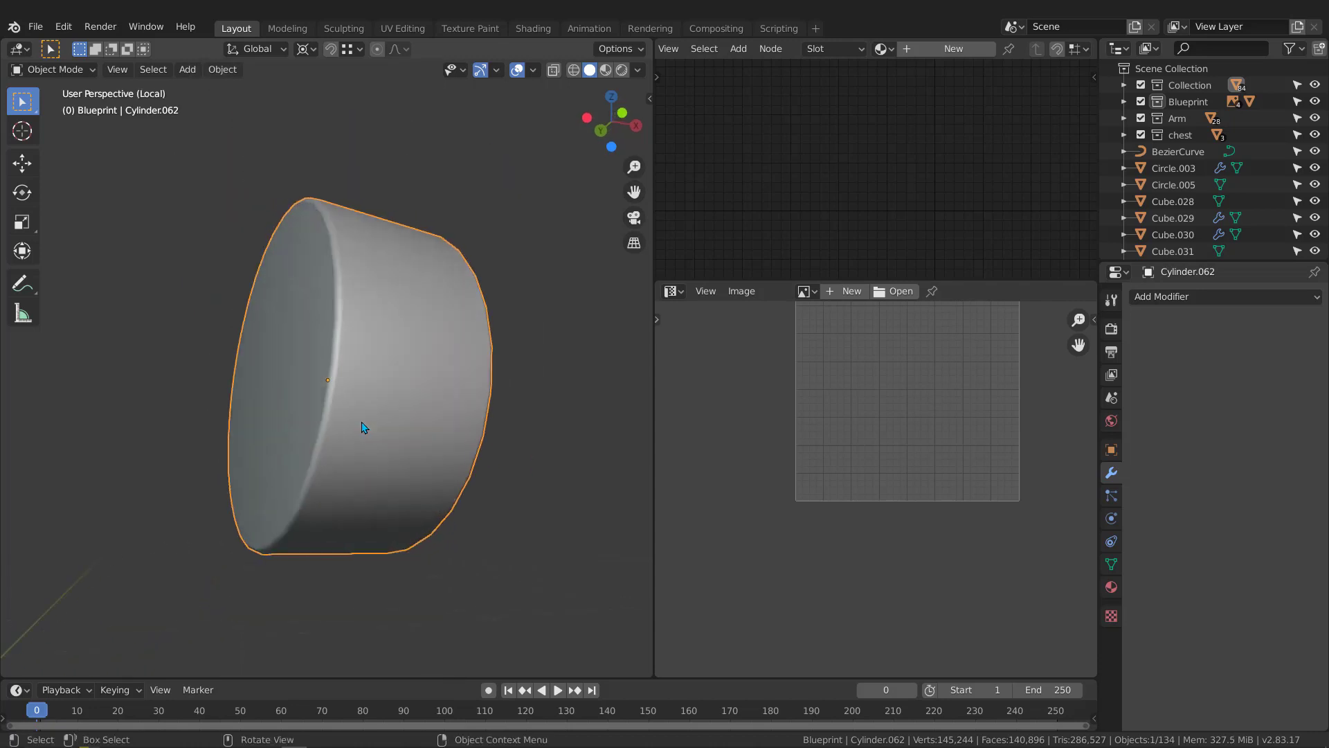
{"action": "key", "text": "Tab"}
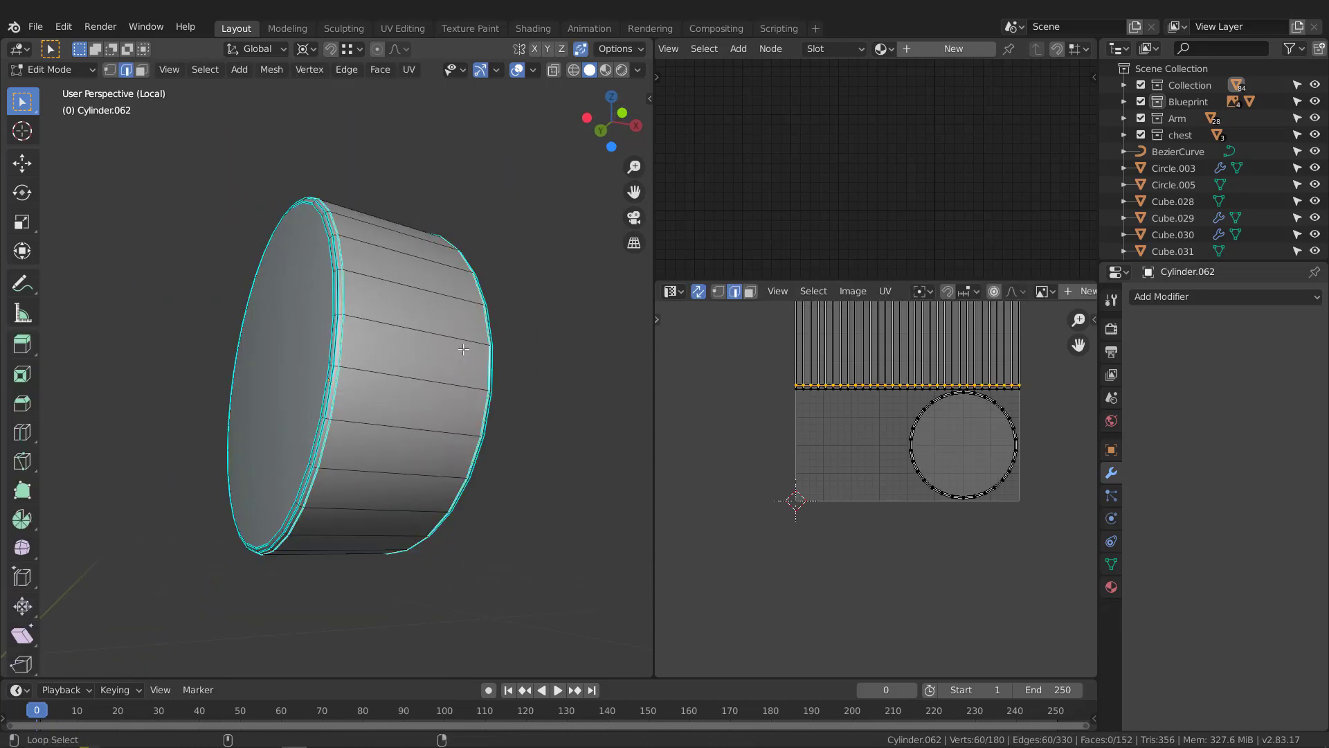
{"action": "left_click", "coordinate": [396, 376]}
{"action": "middle_click_drag", "start_coordinate": [396, 377], "coordinate": [454, 342]}
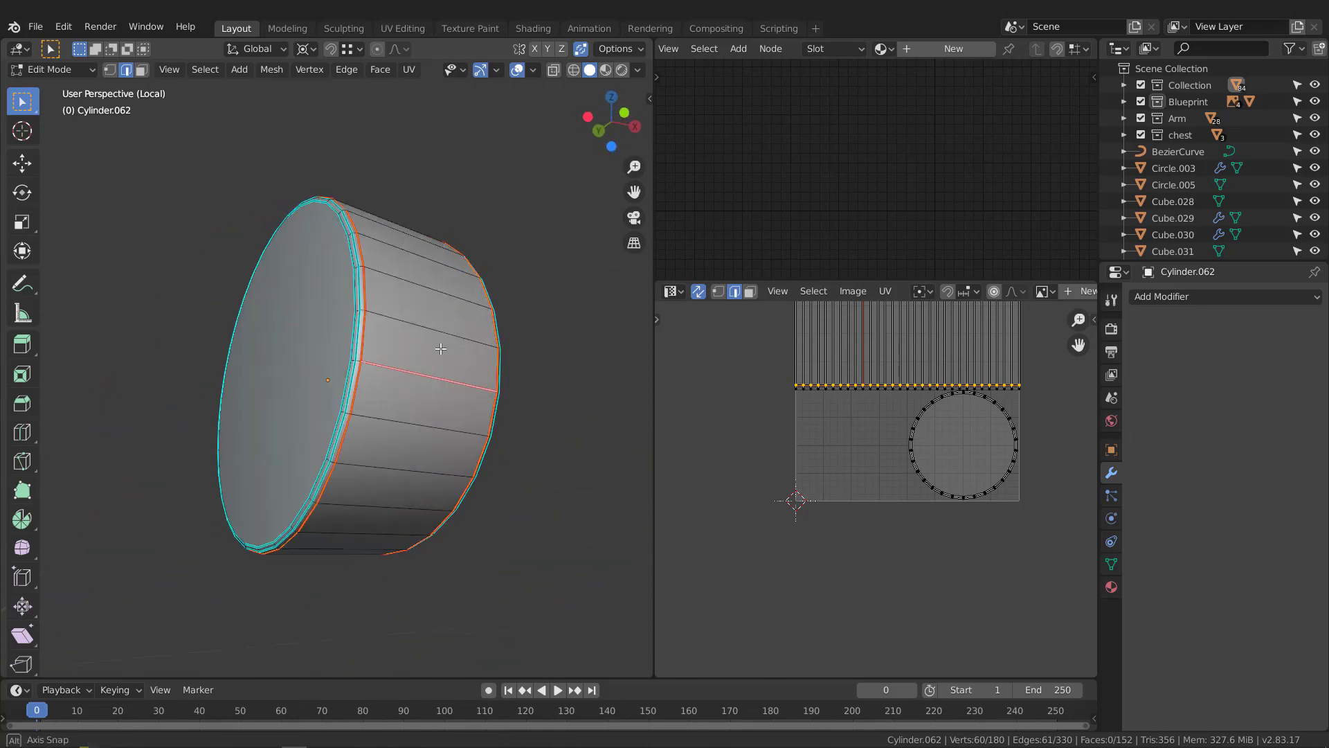
Unwrap all faces of the middle cylinder
{"action": "key", "text": "a"}
{"action": "middle_click_drag", "start_coordinate": [1017, 451], "coordinate": [985, 507]}
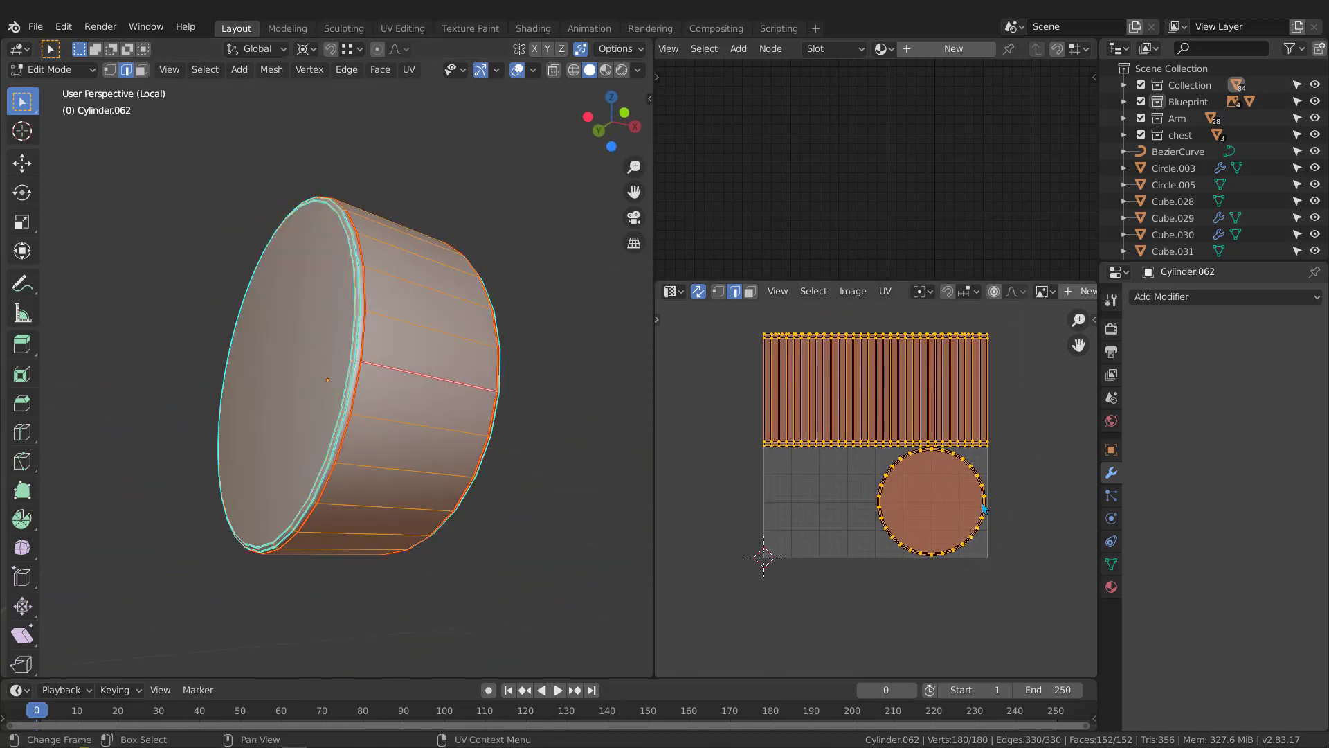
{"action": "key", "text": "u"}
{"action": "key", "text": "Tab"}
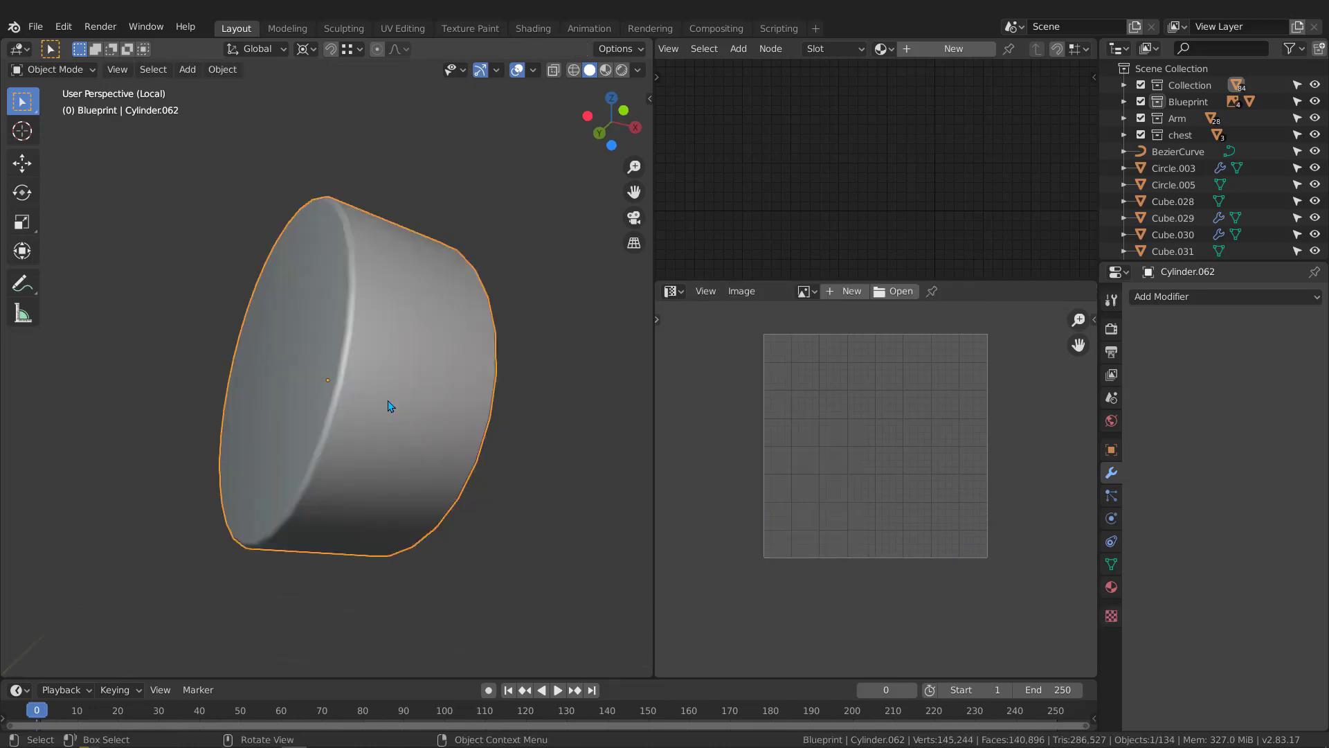
Assign the Checker material to the middle cylinder and exit local view
{"action": "left_click", "coordinate": [890, 49]}
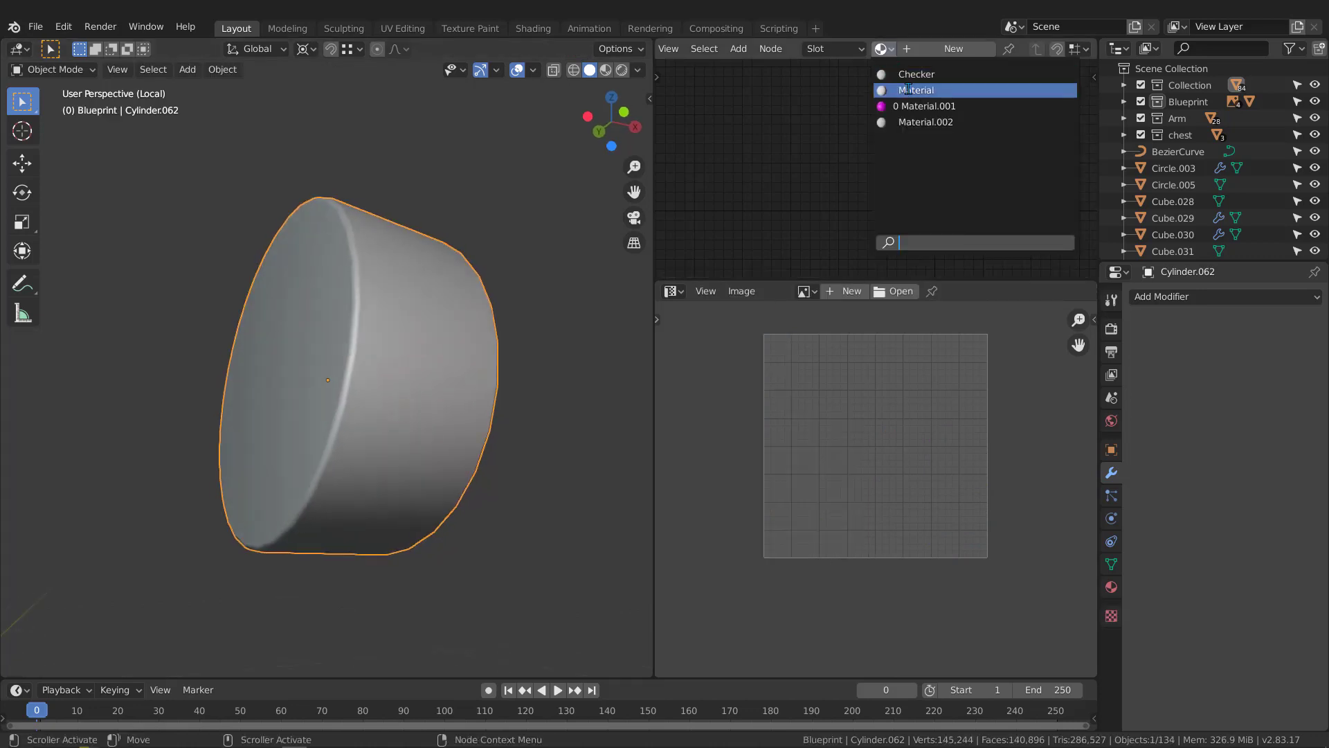
{"action": "left_click", "coordinate": [921, 91]}
{"action": "middle_click_drag", "start_coordinate": [546, 216], "coordinate": [425, 277]}
{"action": "key", "text": "KP_Divide"}
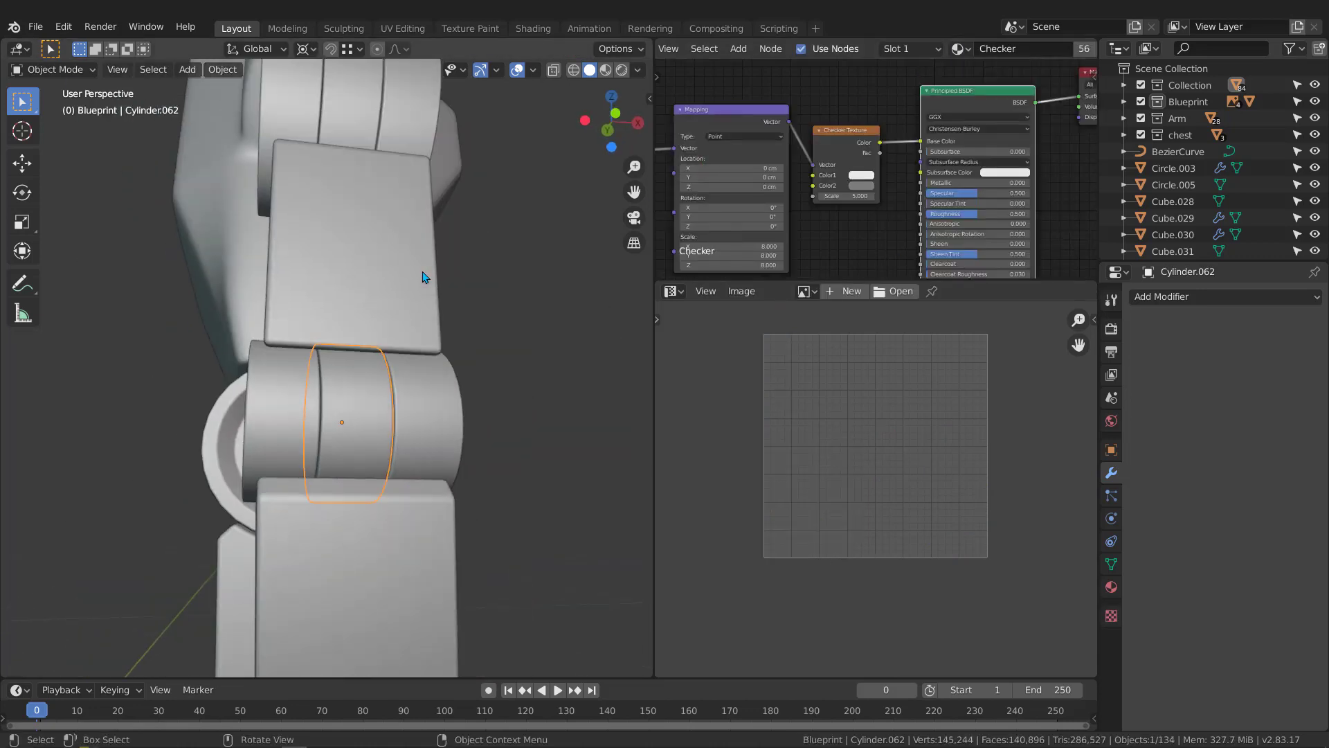
Isolate the outer cylinder on the lower joint's opposite side and apply its Bevel modifier and scale
{"action": "left_click", "coordinate": [440, 384]}
{"action": "key", "text": "KP_Divide"}
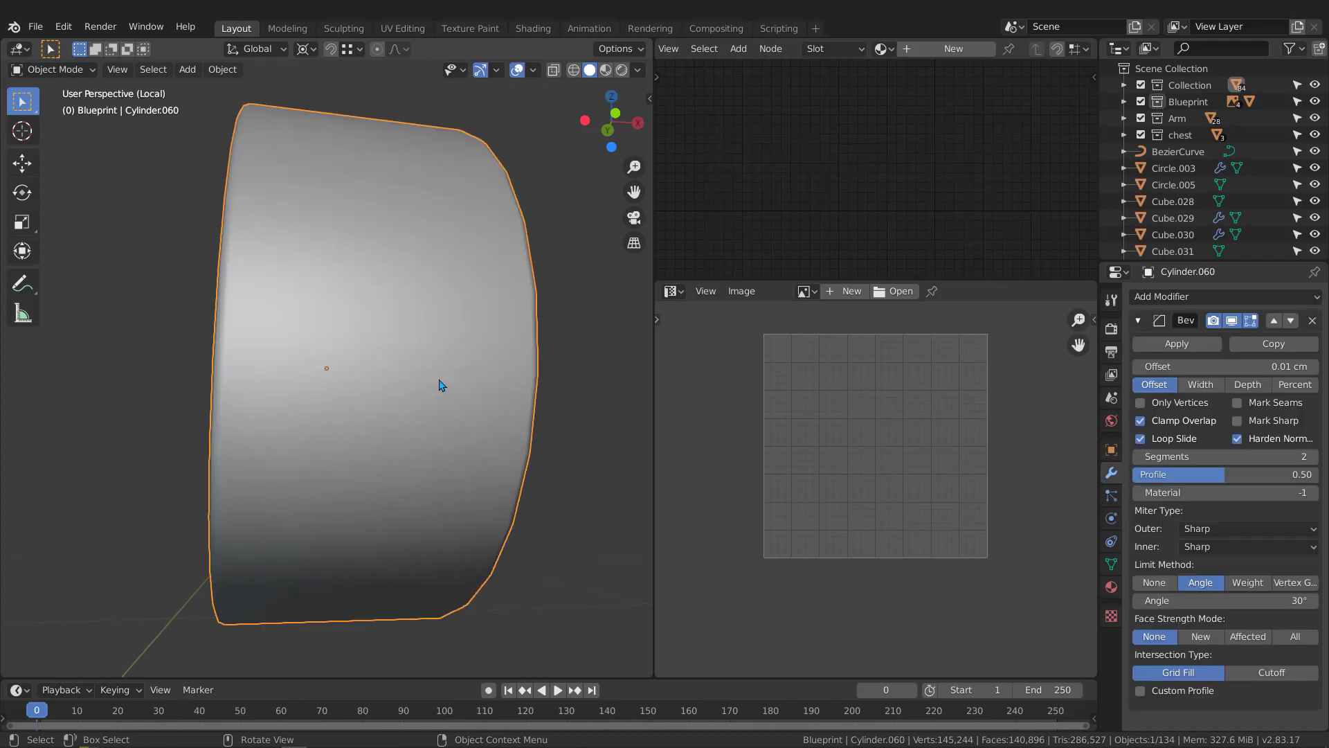
{"action": "middle_click_drag", "start_coordinate": [439, 385], "coordinate": [365, 434]}
{"action": "key", "text": "Tab"}
{"action": "middle_click_drag", "start_coordinate": [327, 393], "coordinate": [384, 350]}
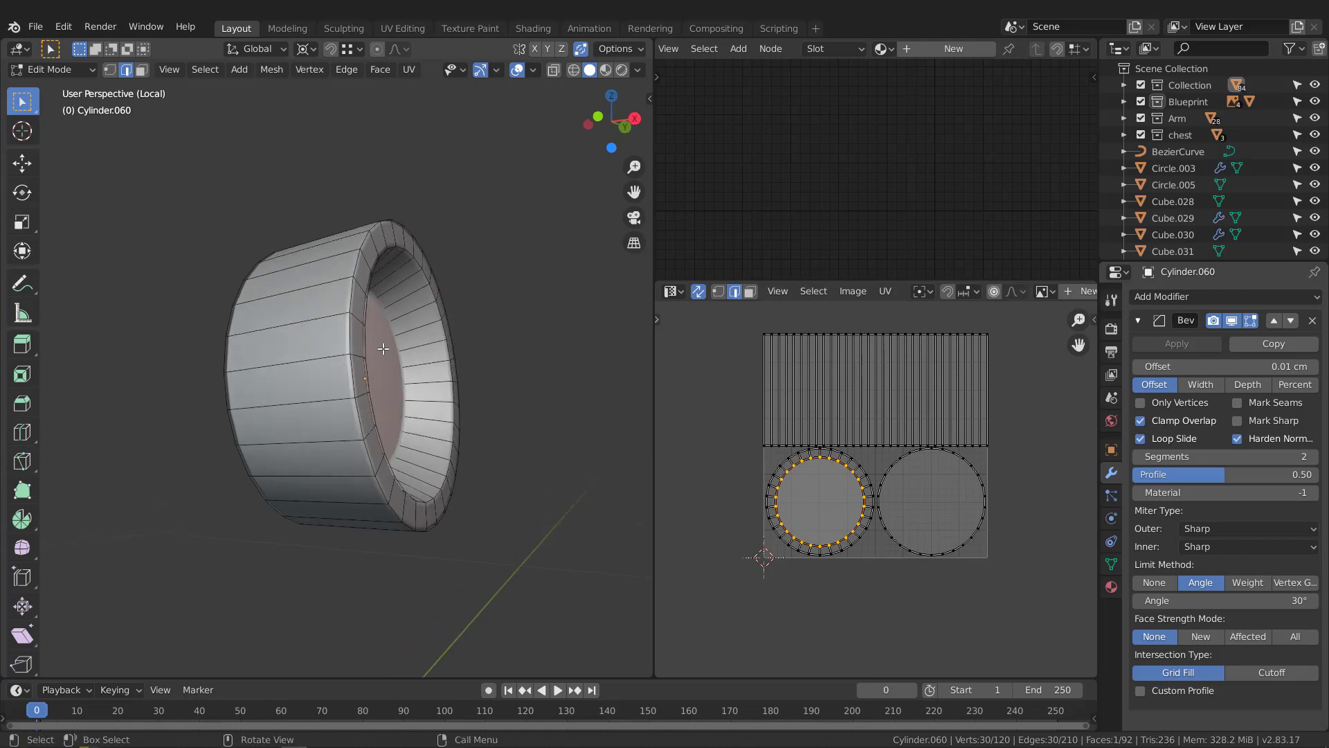
{"action": "key", "text": "Tab"}
{"action": "left_click", "coordinate": [1209, 340]}
{"action": "key", "text": "ctrl+a"}
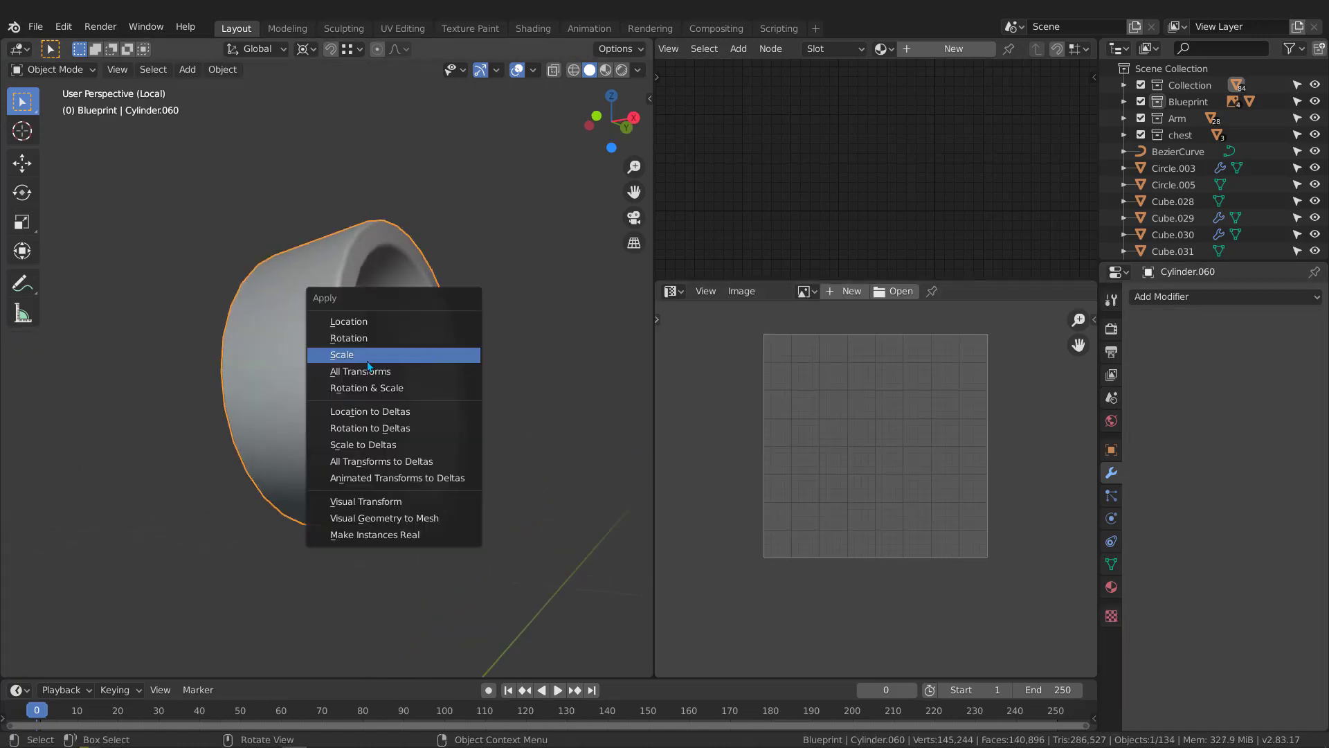
{"action": "left_click", "coordinate": [444, 363]}
Mark seams along the opposite outer cylinder's rim loops and one side edge
{"action": "middle_click_drag", "start_coordinate": [340, 402], "coordinate": [378, 402]}
{"action": "key", "text": "Tab"}
{"action": "left_click", "coordinate": [388, 343], "text": "alt"}
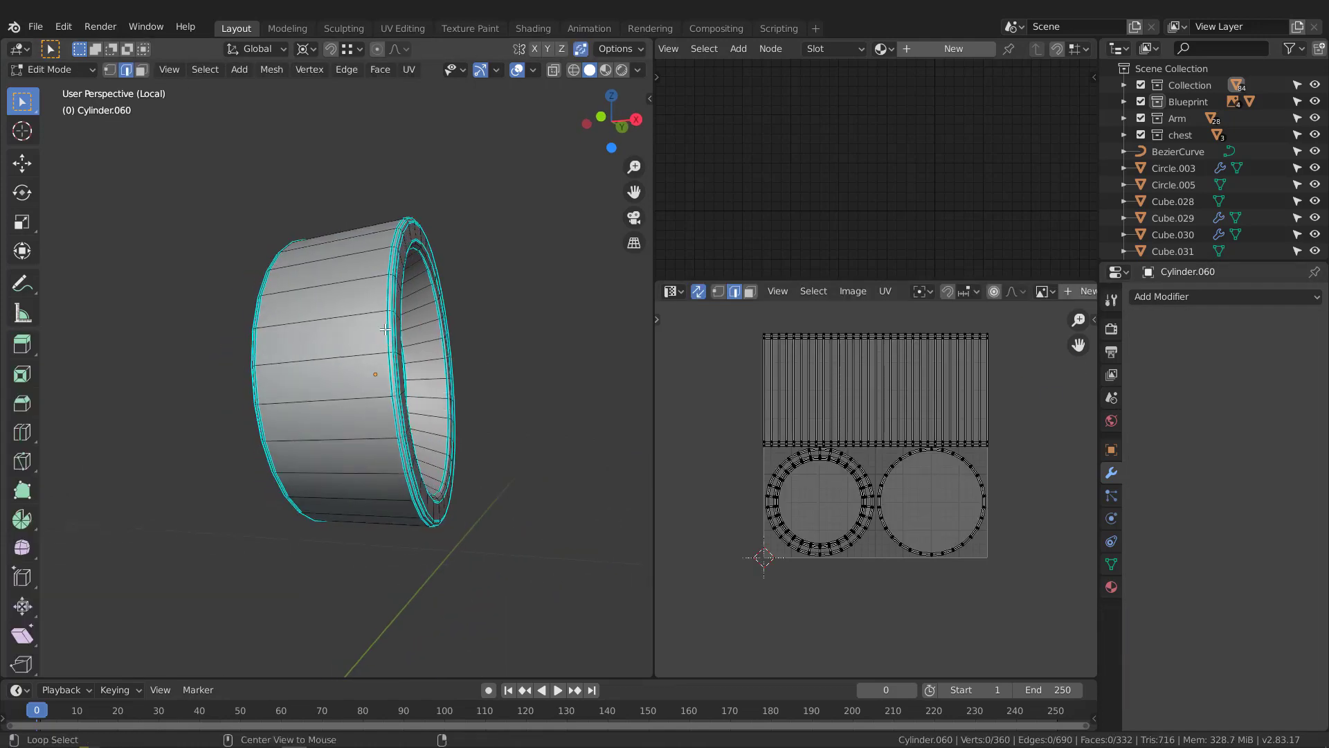
{"action": "mouse_move", "coordinate": [388, 343]}
{"action": "middle_mouse_down"}
{"action": "mouse_move", "coordinate": [302, 341]}
{"action": "mouse_move", "coordinate": [398, 342]}
{"action": "middle_mouse_up"}
{"action": "key", "text": "q"}
{"action": "left_click", "coordinate": [359, 309]}
{"action": "key", "text": "a"}
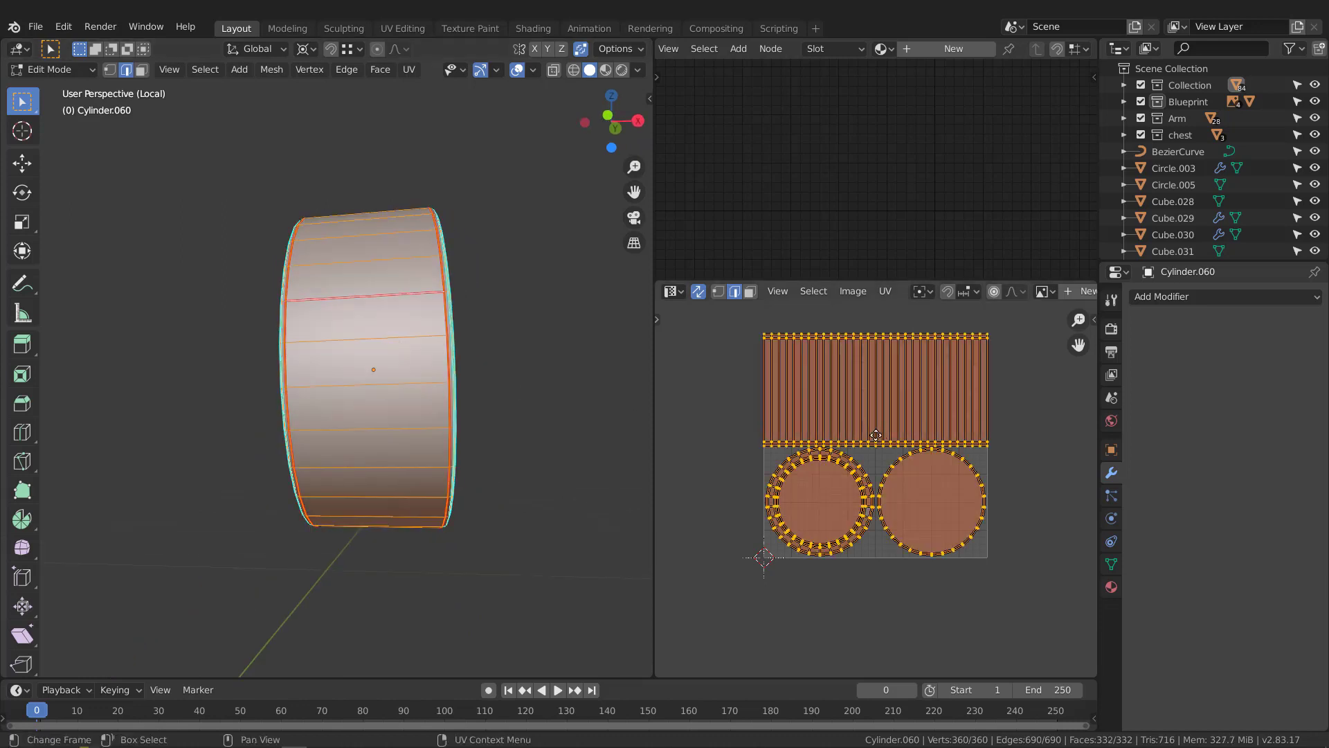
Unwrap all faces of the opposite outer cylinder with the Conformal method
{"action": "middle_click_drag", "start_coordinate": [875, 435], "coordinate": [865, 447]}
{"action": "key", "text": "u"}
{"action": "left_click", "coordinate": [542, 443]}
{"action": "middle_click_drag", "start_coordinate": [543, 443], "coordinate": [423, 414]}
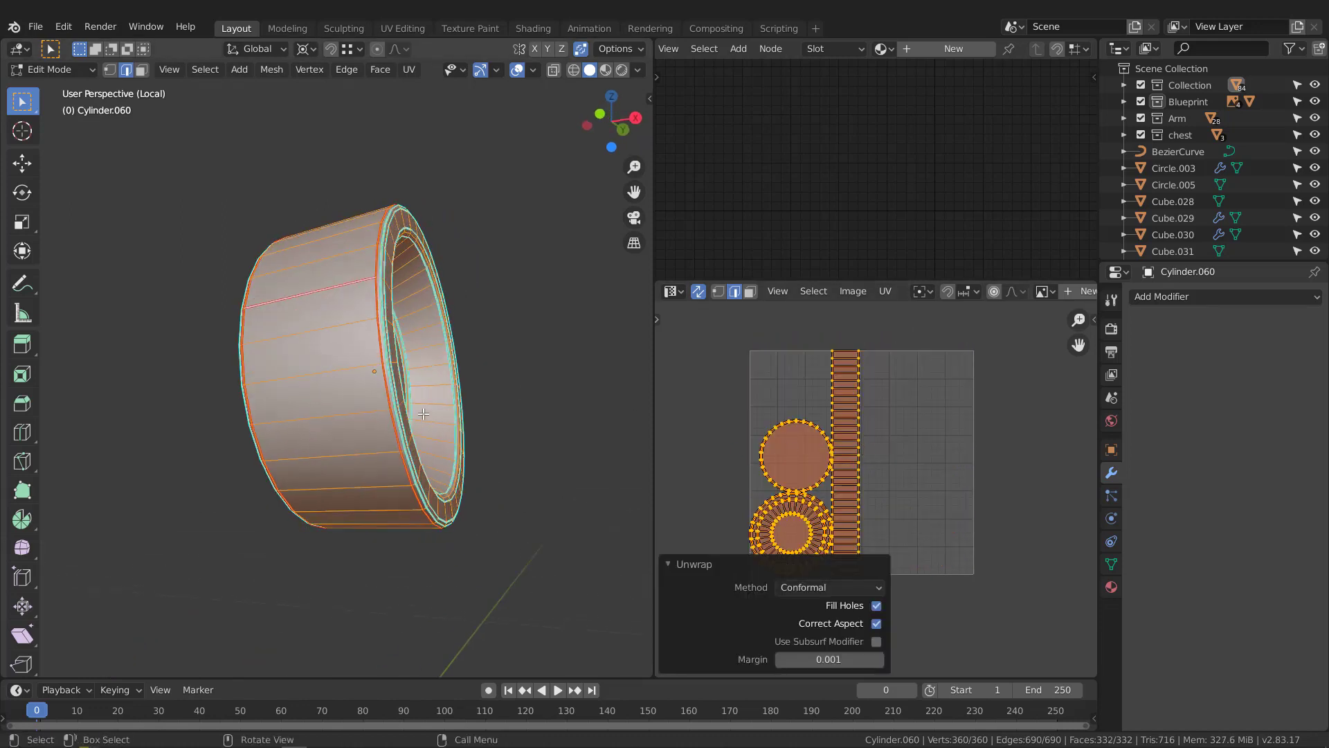
Assign the Checker material to the opposite outer cylinder, check it in Material Preview and exit local view
{"action": "key", "text": "Tab"}
{"action": "left_click", "coordinate": [892, 50]}
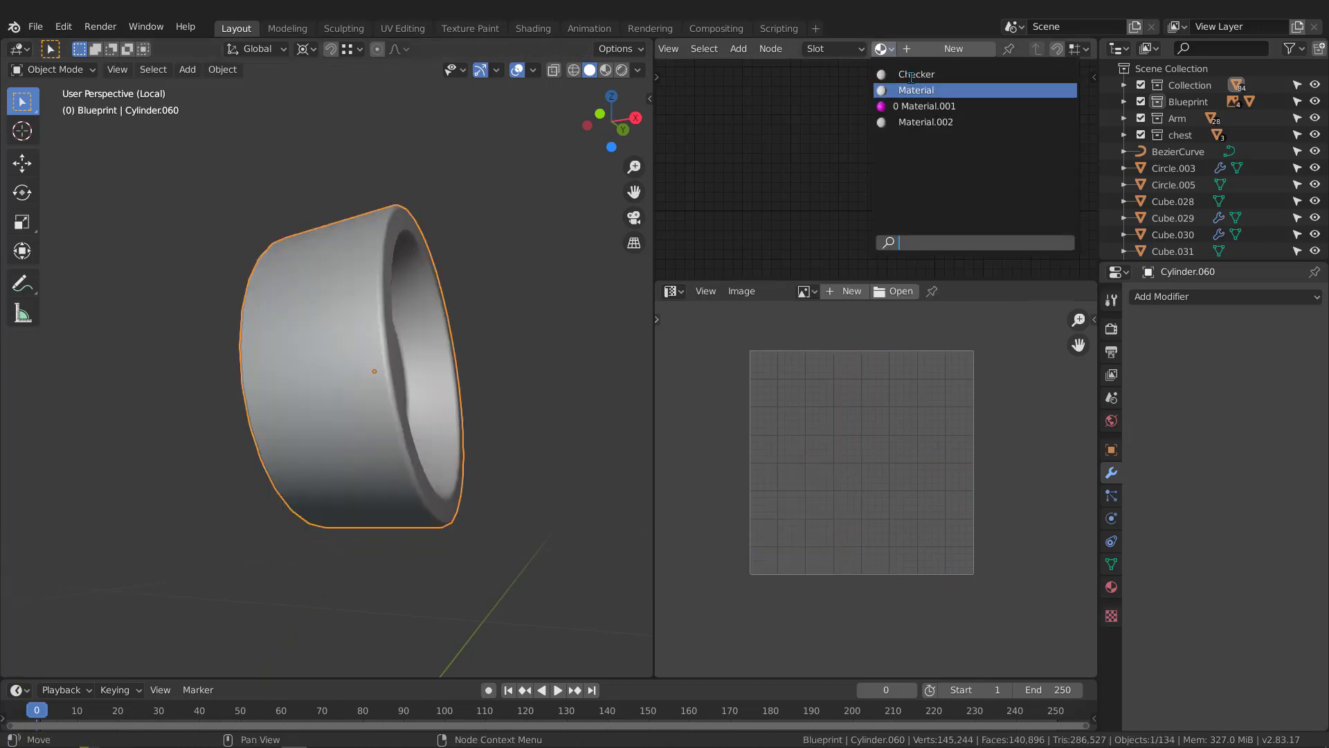
{"action": "left_click", "coordinate": [912, 74]}
{"action": "key", "text": "z"}
{"action": "left_click", "coordinate": [394, 392]}
{"action": "mouse_move", "coordinate": [368, 415]}
{"action": "middle_mouse_down"}
{"action": "mouse_move", "coordinate": [490, 389]}
{"action": "mouse_move", "coordinate": [447, 421]}
{"action": "mouse_move", "coordinate": [289, 466]}
{"action": "middle_mouse_up"}
{"action": "key", "text": "z"}
{"action": "scroll", "coordinate": [424, 408], "scroll_direction": "down", "scroll_amount": 3}
{"action": "key", "text": "KP_Divide"}
Isolate the thumb's rounded tip segment in local view and apply its scale
{"action": "left_click", "coordinate": [374, 463]}
{"action": "key", "text": "KP_Divide"}
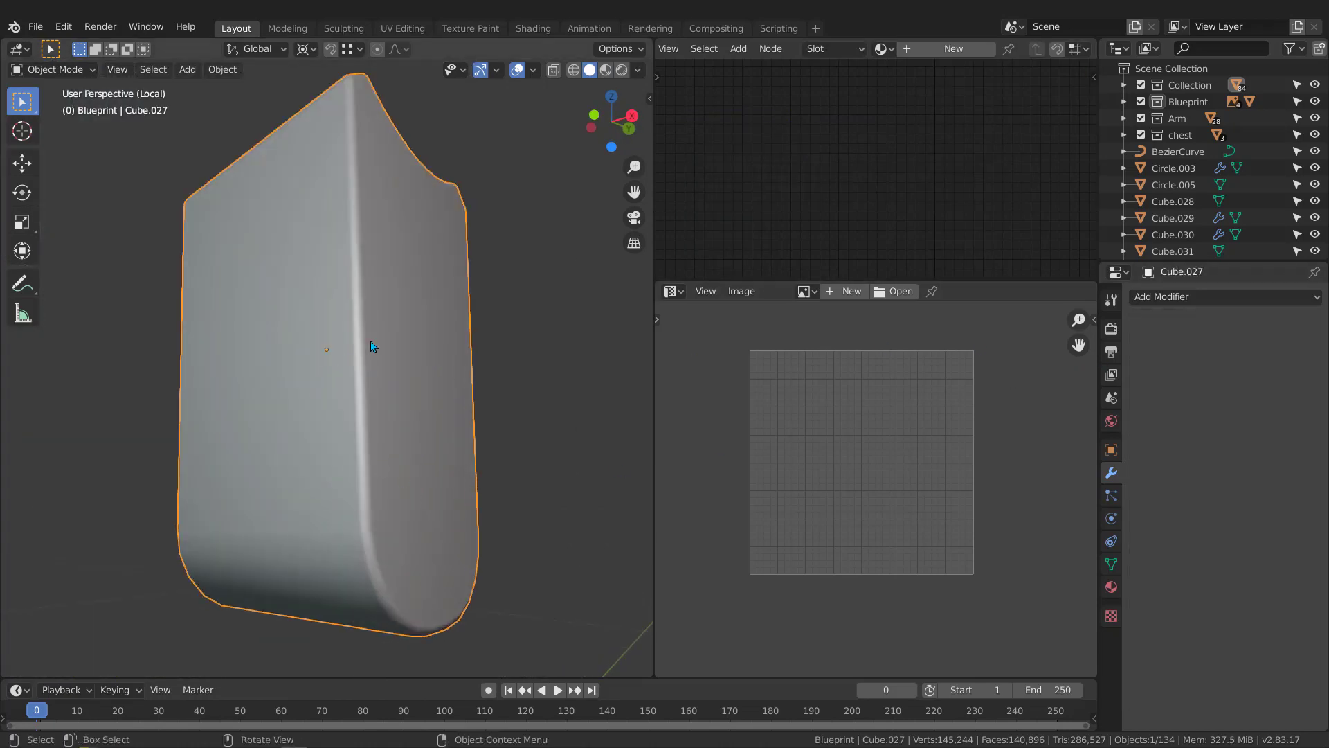
{"action": "key", "text": "ctrl+a"}
{"action": "left_click", "coordinate": [305, 340]}
{"action": "middle_click_drag", "start_coordinate": [362, 317], "coordinate": [372, 363]}
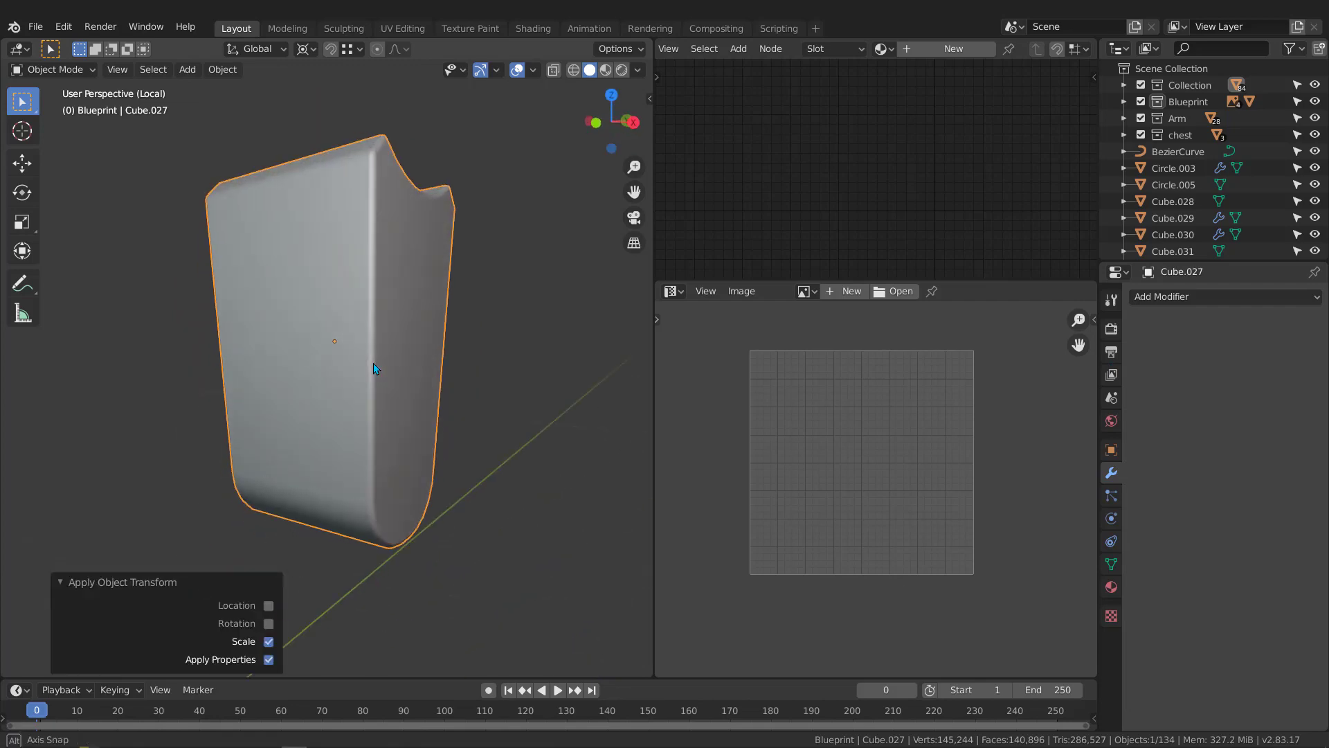
Mark seams along the bevel edge loops around one flat side of the thumb tip
{"action": "key", "text": "Tab"}
{"action": "middle_click_drag", "start_coordinate": [354, 292], "coordinate": [346, 249]}
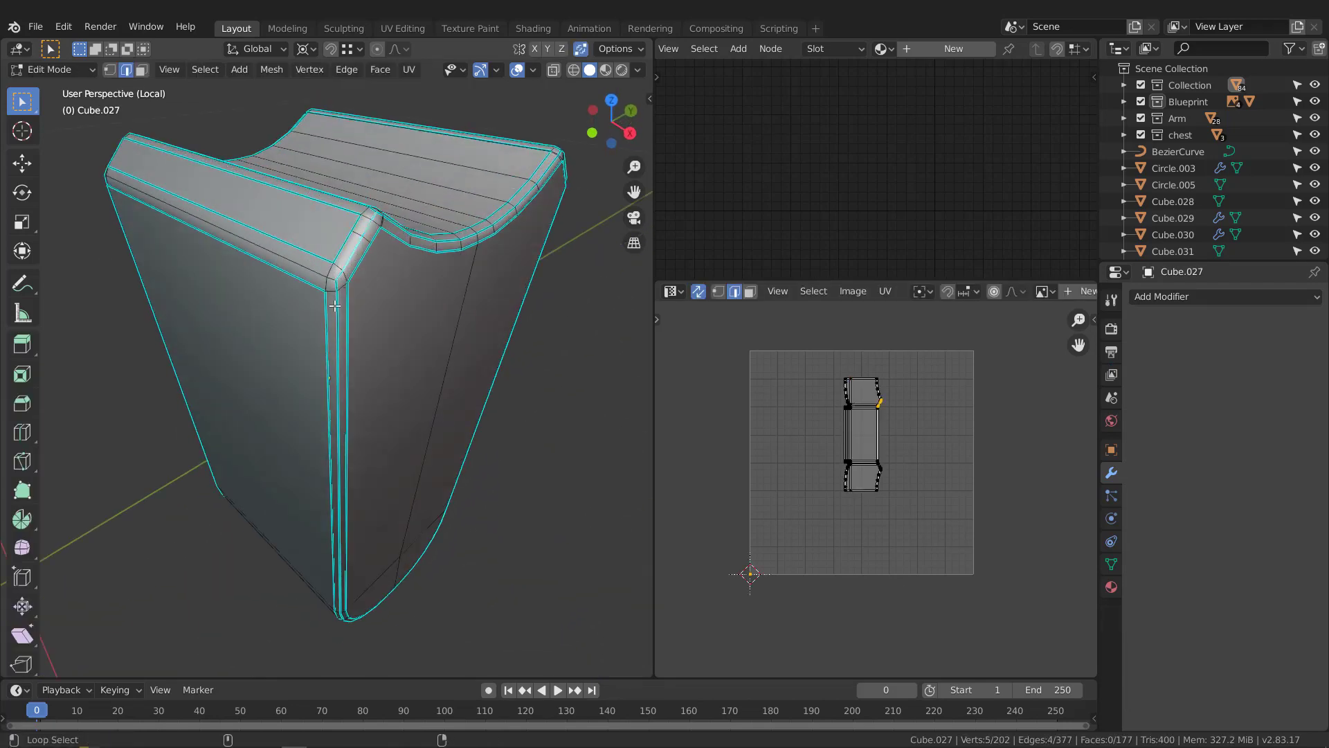
{"action": "left_click", "coordinate": [336, 305], "text": "alt+shift"}
{"action": "scroll", "coordinate": [356, 267], "scroll_direction": "up", "scroll_amount": 3}
{"action": "middle_click_drag", "start_coordinate": [335, 306], "coordinate": [530, 458]}
{"action": "left_click", "coordinate": [516, 286], "text": "alt"}
{"action": "left_click", "coordinate": [546, 457], "text": "alt+shift"}
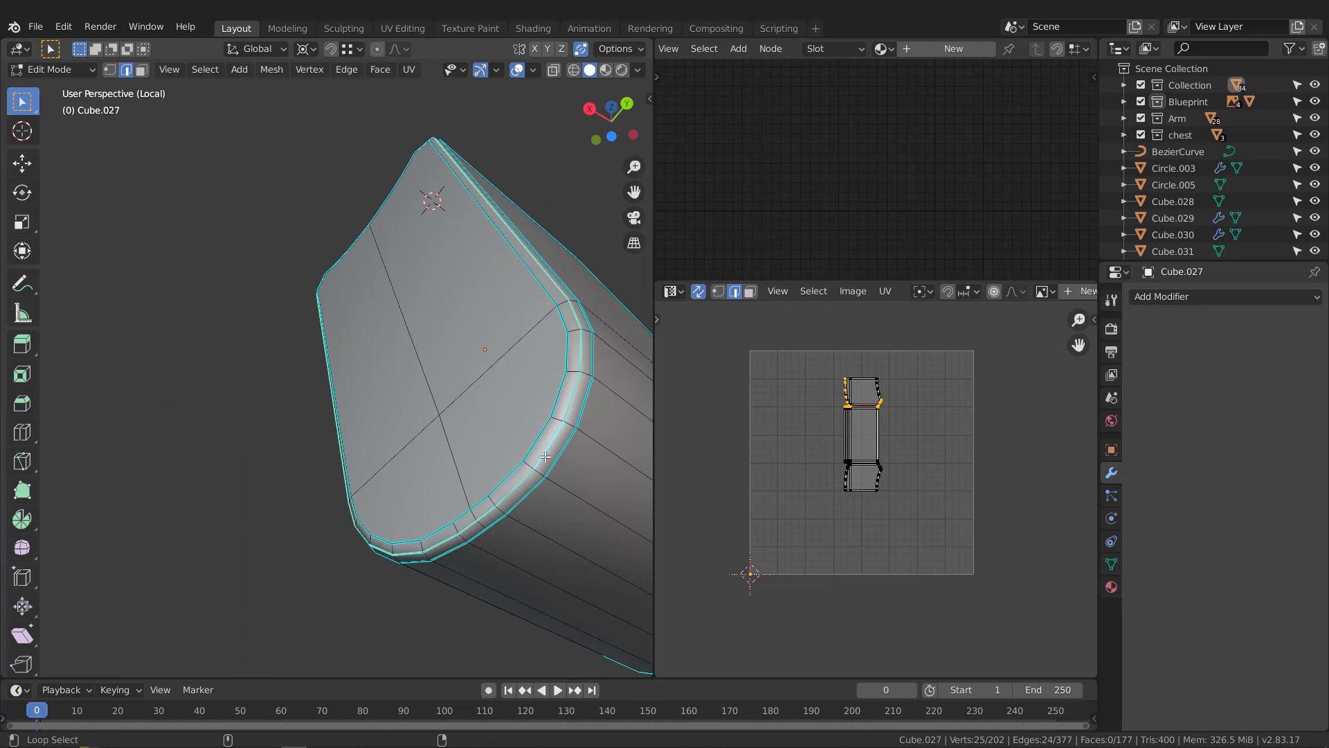
{"action": "key", "text": "q"}
{"action": "left_click", "coordinate": [496, 450]}
Mark seams along the bevel edge loops around the thumb tip's opposite flat side
{"action": "scroll", "coordinate": [362, 469], "scroll_direction": "down", "scroll_amount": 1}
{"action": "middle_click_drag", "start_coordinate": [362, 468], "coordinate": [405, 472]}
{"action": "scroll", "coordinate": [452, 391], "scroll_direction": "up", "scroll_amount": 1}
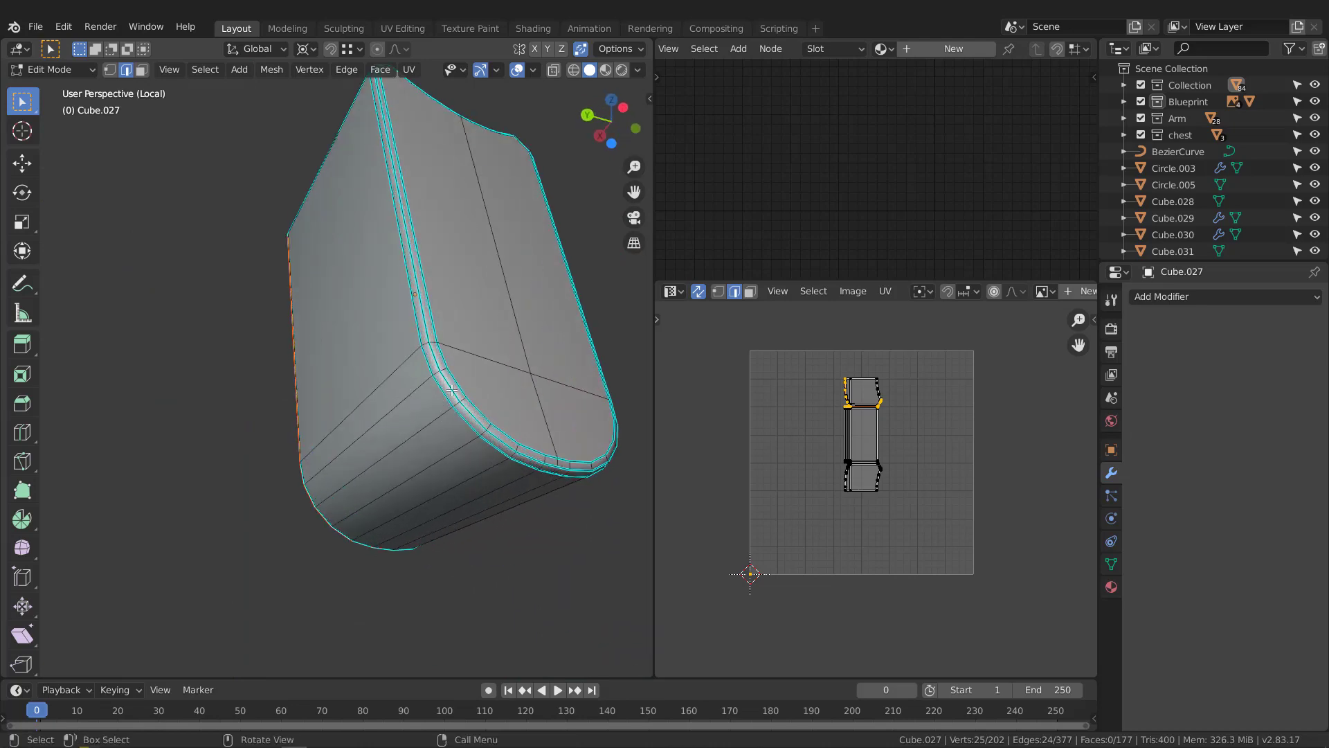
{"action": "left_click", "coordinate": [451, 388], "text": "alt+shift"}
{"action": "middle_click_drag", "start_coordinate": [451, 388], "coordinate": [379, 436]}
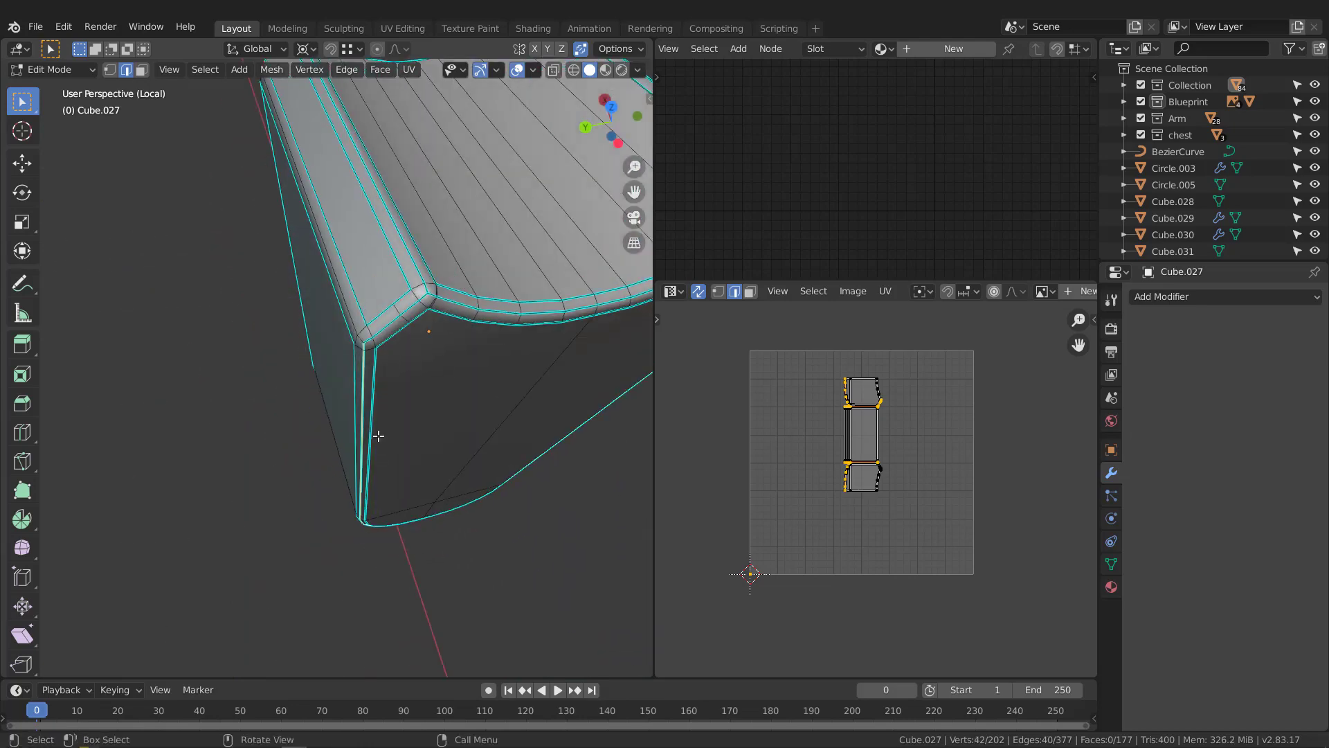
{"action": "left_click", "coordinate": [448, 295], "text": "alt+shift"}
{"action": "middle_click_drag", "start_coordinate": [447, 295], "coordinate": [479, 238]}
{"action": "key", "text": "q"}
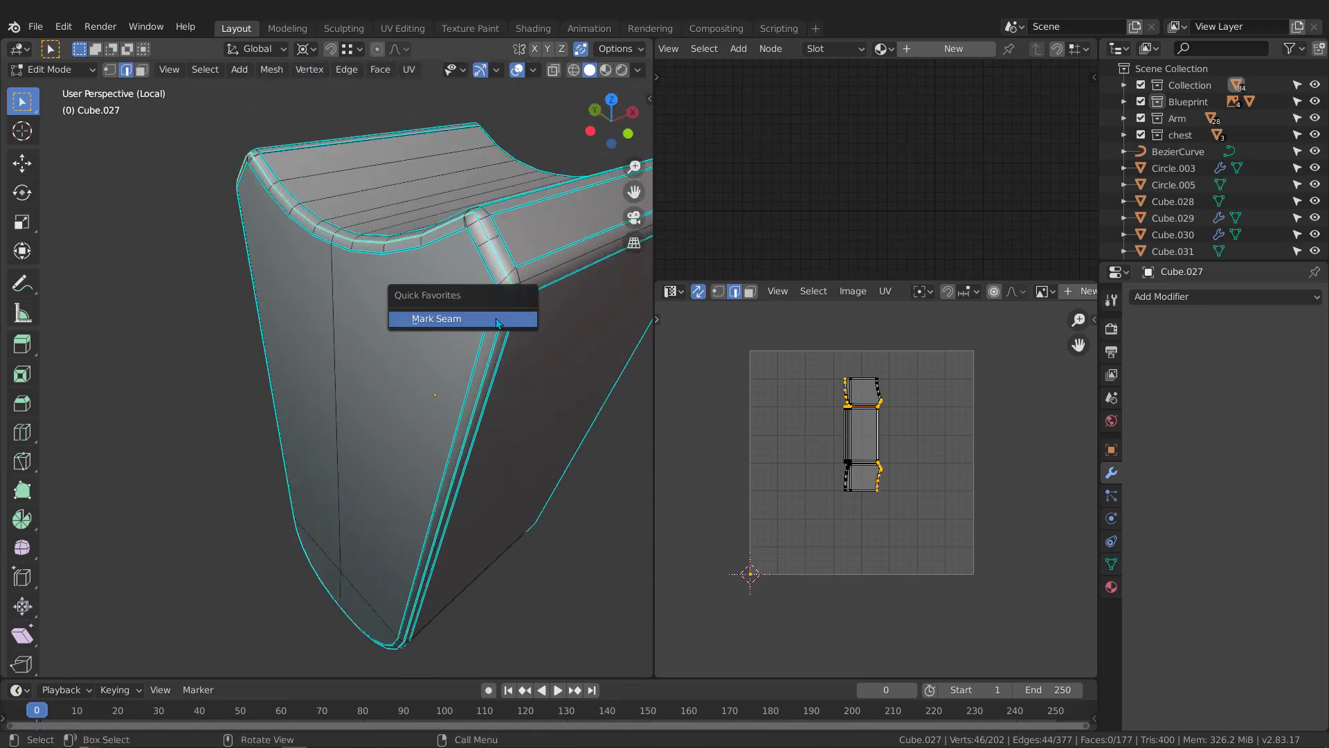
{"action": "left_click", "coordinate": [501, 320]}
Mark the thumb tip's remaining seams at the upper bevel corners and across its rounded end
{"action": "middle_click_drag", "start_coordinate": [459, 321], "coordinate": [535, 279]}
{"action": "key", "text": "q"}
{"action": "left_click", "coordinate": [492, 271]}
{"action": "left_click", "coordinate": [430, 307], "text": "alt+shift"}
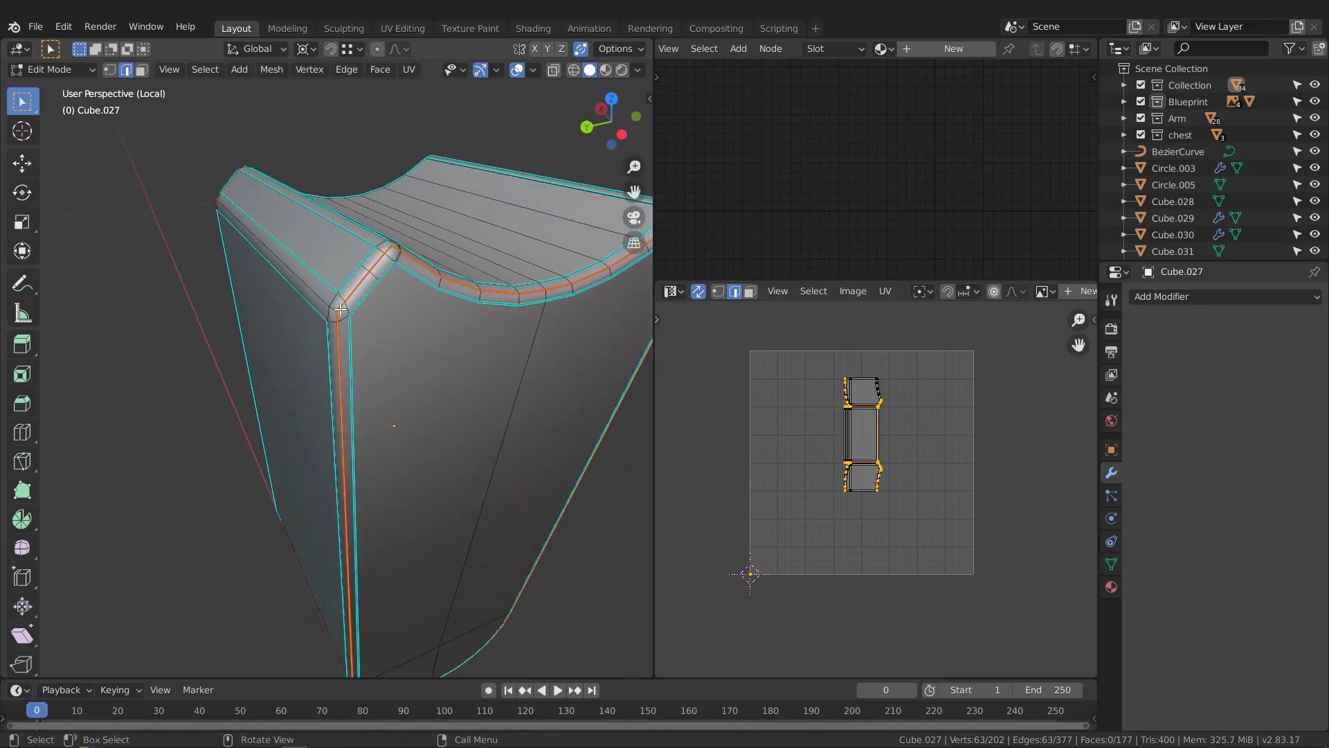
{"action": "key", "text": "q"}
{"action": "left_click", "coordinate": [318, 297]}
{"action": "middle_click_drag", "start_coordinate": [319, 296], "coordinate": [352, 210]}
{"action": "middle_click_drag", "start_coordinate": [437, 533], "coordinate": [409, 508]}
{"action": "key", "text": "q"}
{"action": "left_click", "coordinate": [402, 510]}
Unwrap all faces of the thumb tip with the Conformal method and exit local view
{"action": "middle_click_drag", "start_coordinate": [404, 425], "coordinate": [537, 439]}
{"action": "key", "text": "a"}
{"action": "middle_click_drag", "start_coordinate": [850, 437], "coordinate": [852, 449]}
{"action": "key", "text": "u"}
{"action": "left_click", "coordinate": [851, 449]}
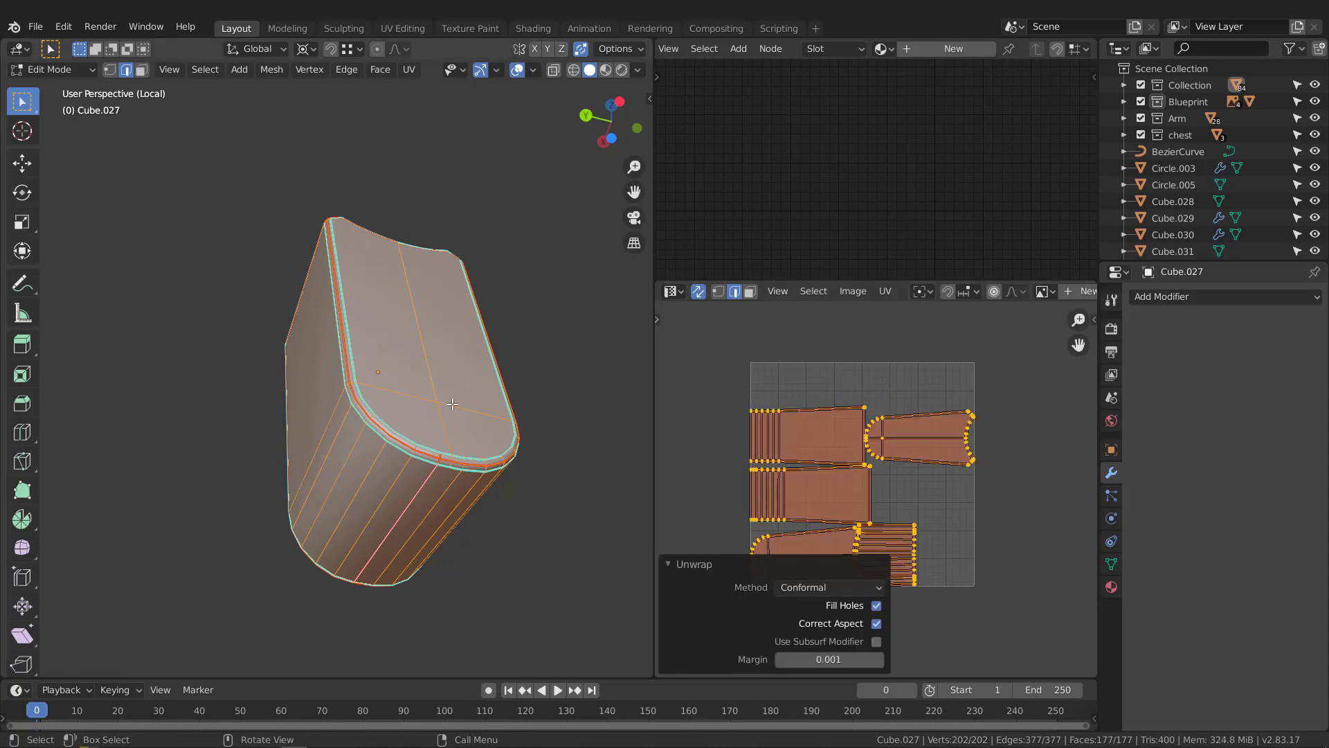
{"action": "middle_click_drag", "start_coordinate": [435, 443], "coordinate": [334, 218]}
{"action": "key", "text": "Tab"}
{"action": "key", "text": "slash"}
{"action": "scroll", "coordinate": [392, 462], "scroll_direction": "down", "scroll_amount": 3}
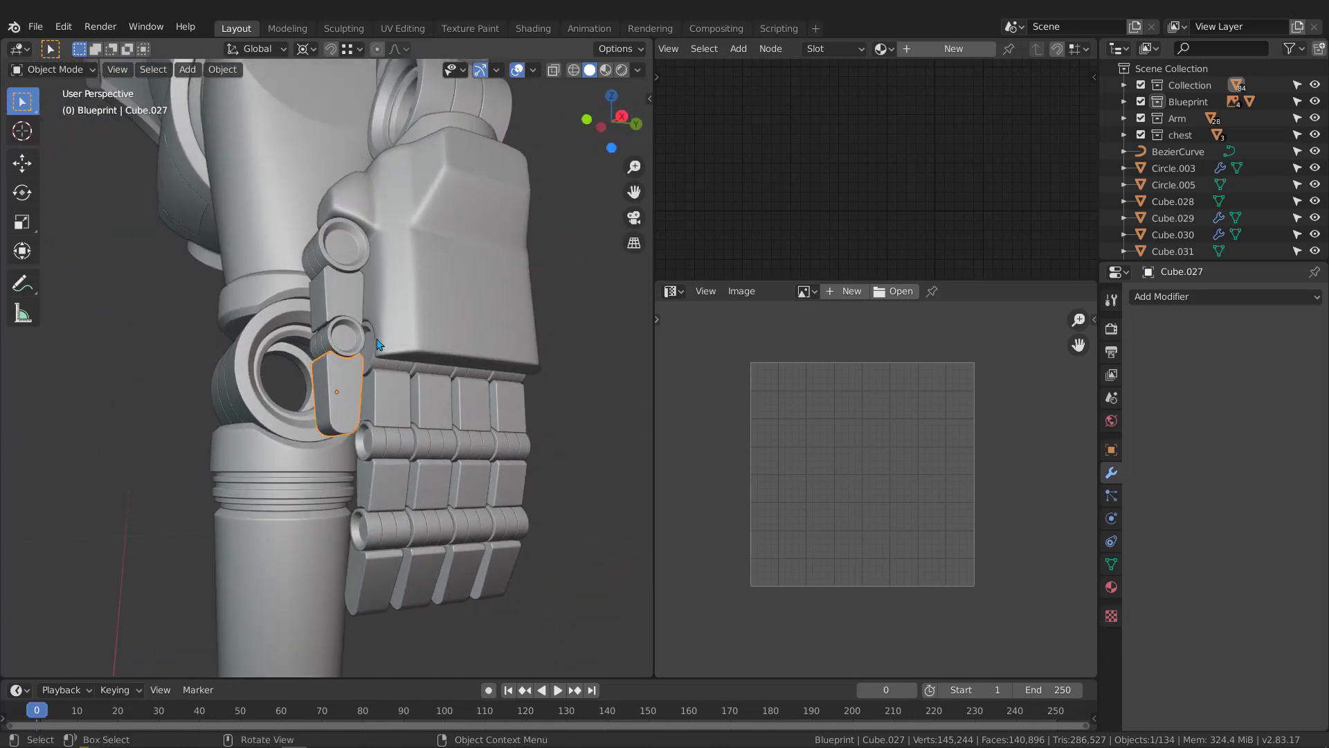
Select all twelve cylinders of the upper knuckle row below the palm and apply their scale
{"action": "middle_click_drag", "start_coordinate": [377, 344], "coordinate": [367, 414]}
{"action": "scroll", "coordinate": [269, 344], "scroll_direction": "up", "scroll_amount": 3}
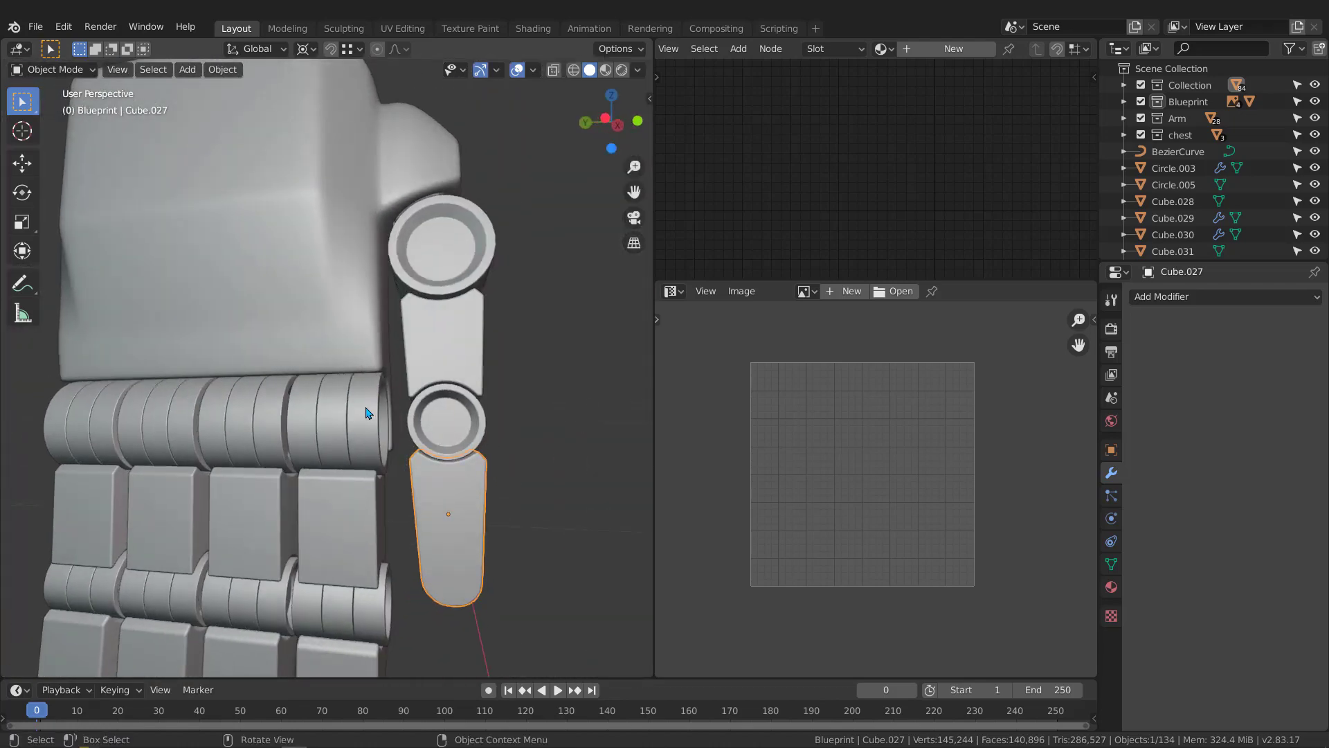
{"action": "left_click", "coordinate": [367, 416]}
{"action": "key", "text": "ctrl+a"}
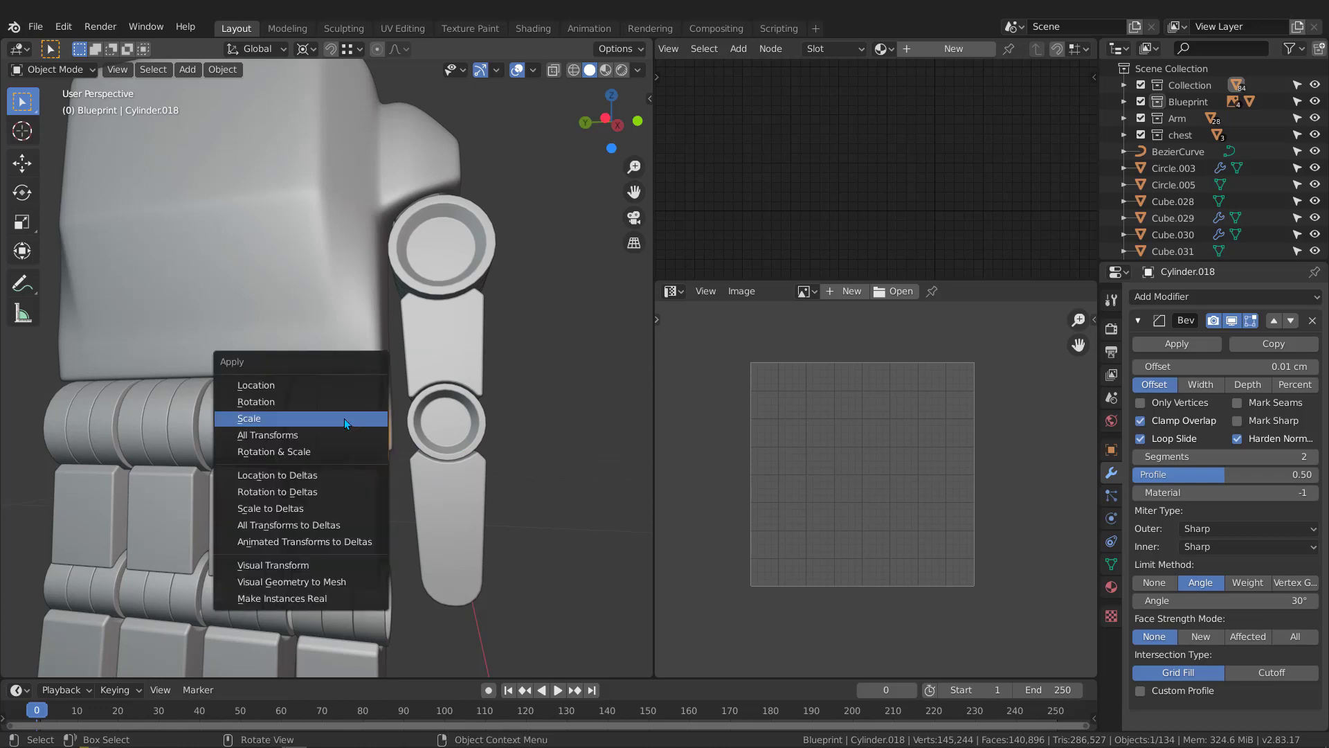
{"action": "left_click", "coordinate": [343, 418]}
{"action": "left_click", "coordinate": [341, 425]}
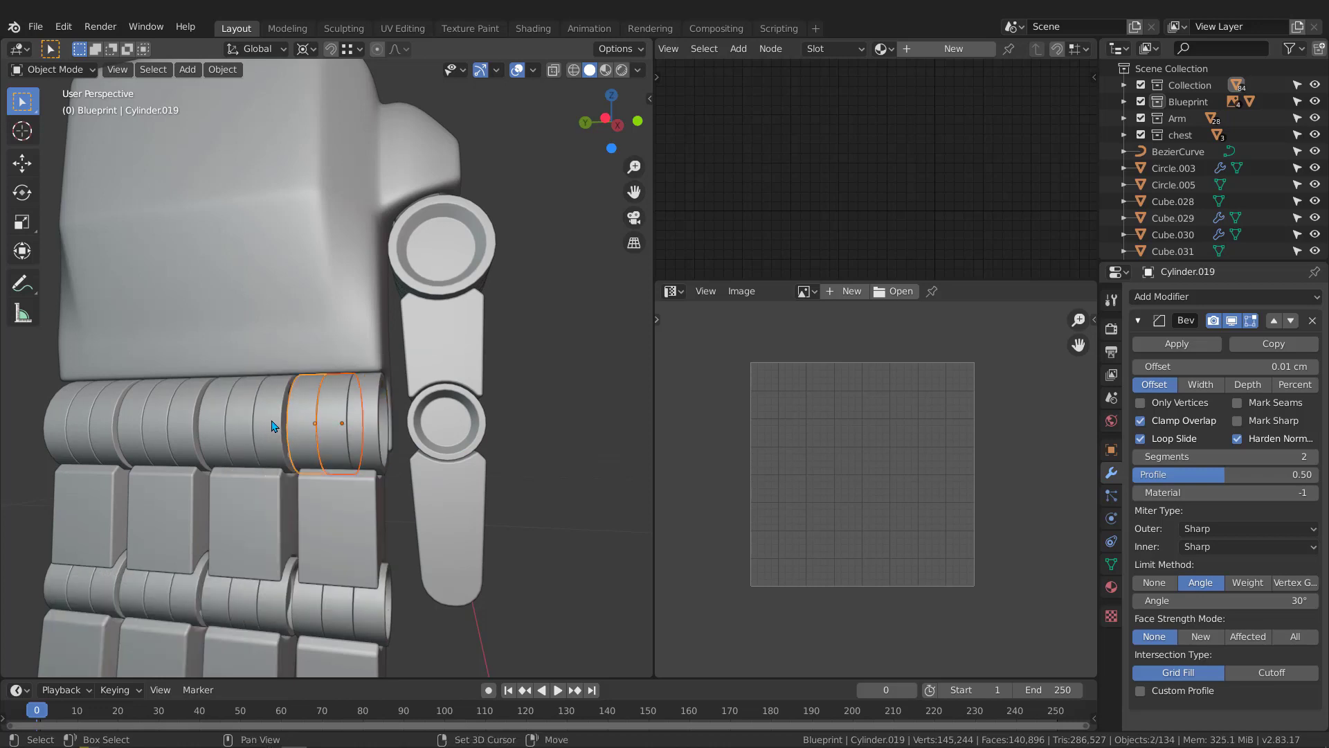
{"action": "middle_click_drag", "start_coordinate": [269, 426], "coordinate": [167, 429]}
{"action": "left_click_drag", "start_coordinate": [193, 416], "coordinate": [285, 422]}
{"action": "key", "text": "ctrl+a"}
{"action": "left_click", "coordinate": [228, 422]}
{"action": "middle_click_drag", "start_coordinate": [226, 425], "coordinate": [286, 431]}
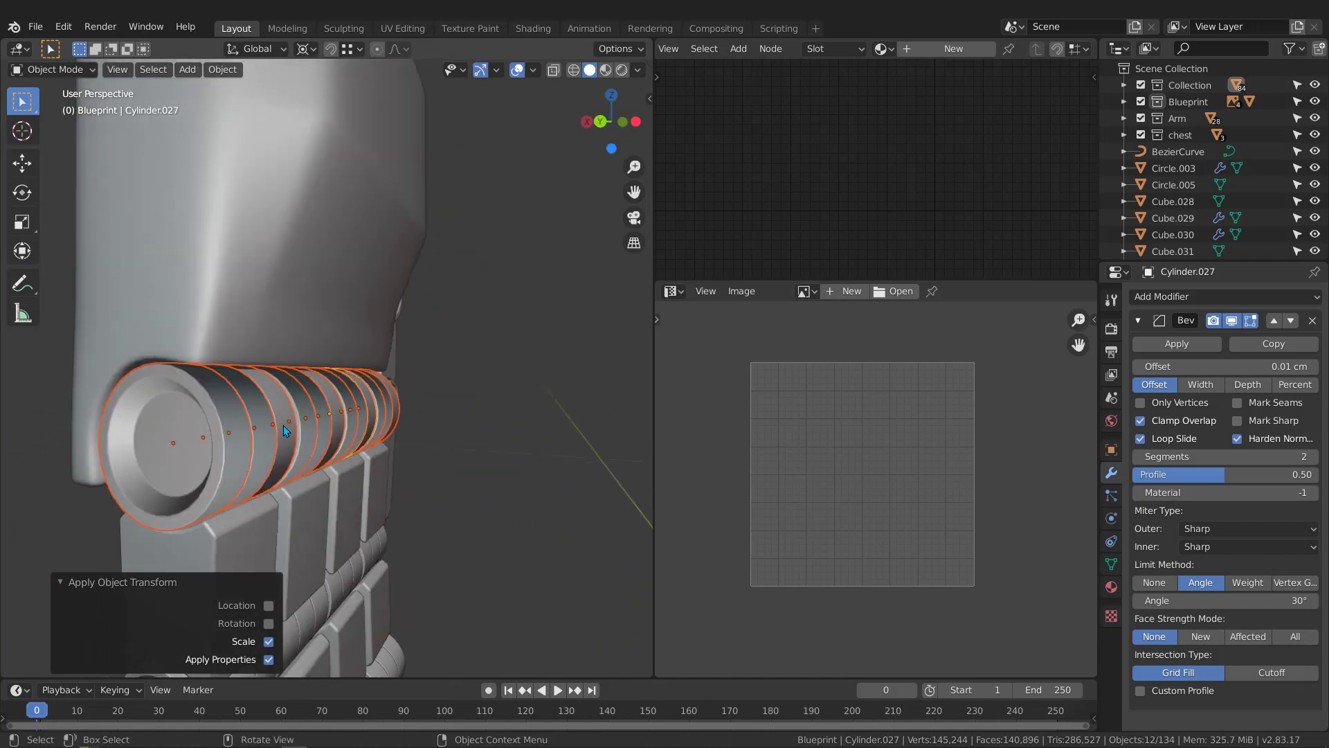
Recalculate the normals of all faces on the selected knuckle cylinders
{"action": "key", "text": "Tab"}
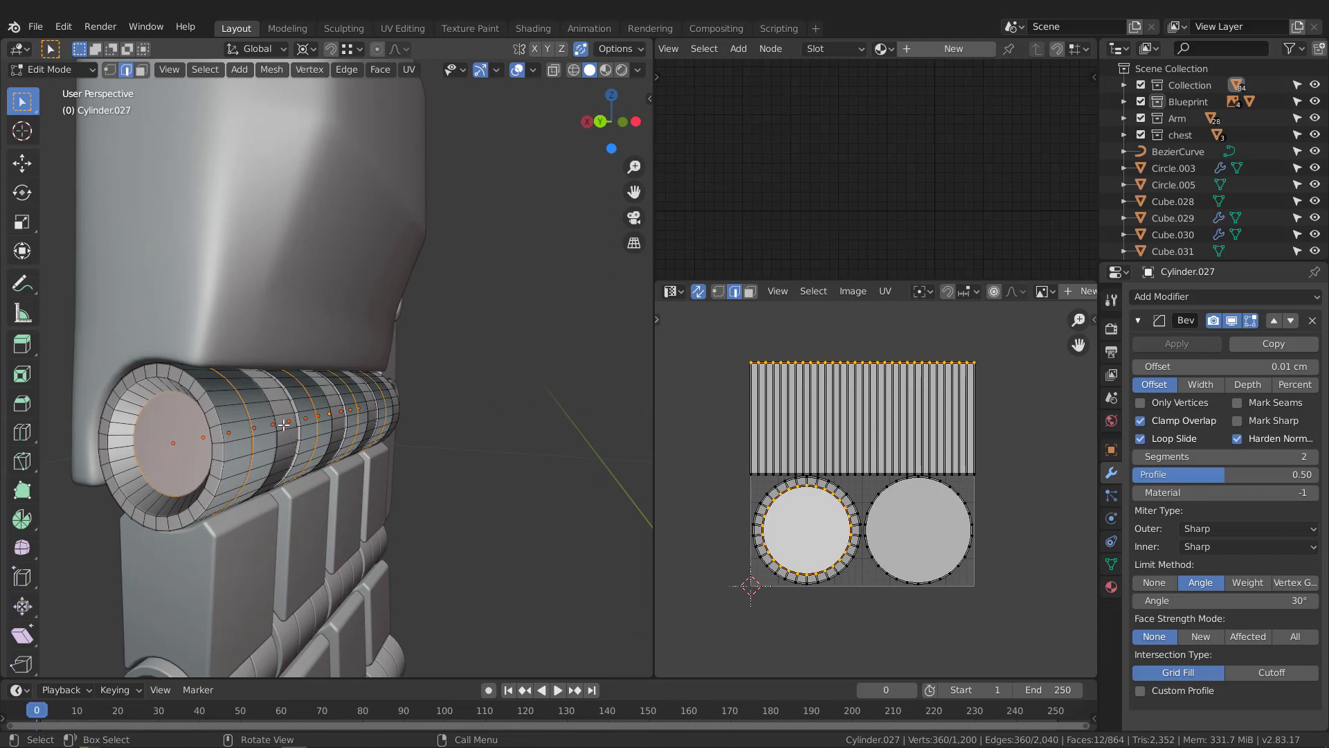
{"action": "key", "text": "a"}
{"action": "key", "text": "shift+n"}
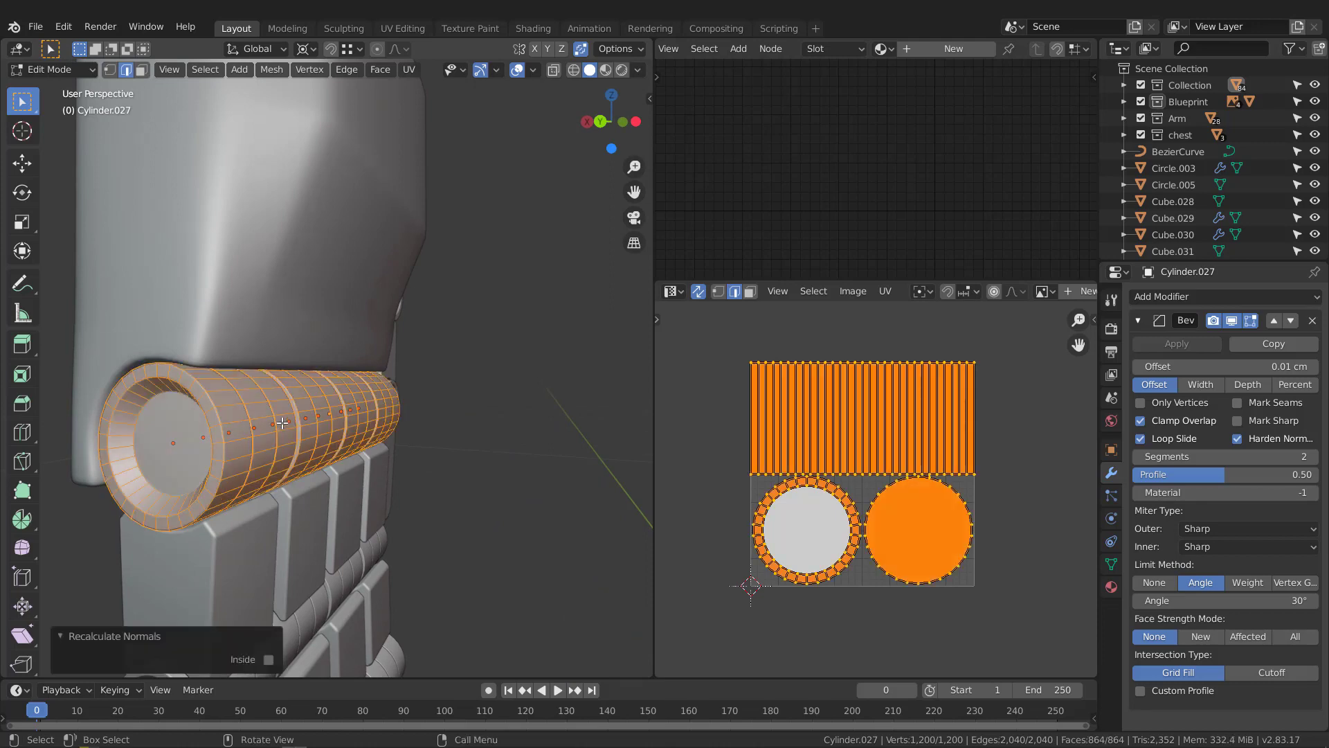
{"action": "key", "text": "Tab"}
Apply the Bevel modifier on the active knuckle cylinder and check whether neighbouring cylinders still have theirs
{"action": "mouse_move", "coordinate": [265, 452]}
{"action": "middle_mouse_down"}
{"action": "mouse_move", "coordinate": [387, 465]}
{"action": "mouse_move", "coordinate": [256, 471]}
{"action": "middle_mouse_up"}
{"action": "scroll", "coordinate": [367, 413], "scroll_direction": "up", "scroll_amount": 2}
{"action": "mouse_move", "coordinate": [367, 413]}
{"action": "middle_mouse_down"}
{"action": "mouse_move", "coordinate": [378, 419]}
{"action": "mouse_move", "coordinate": [366, 414]}
{"action": "middle_mouse_up"}
{"action": "left_click", "coordinate": [1177, 344]}
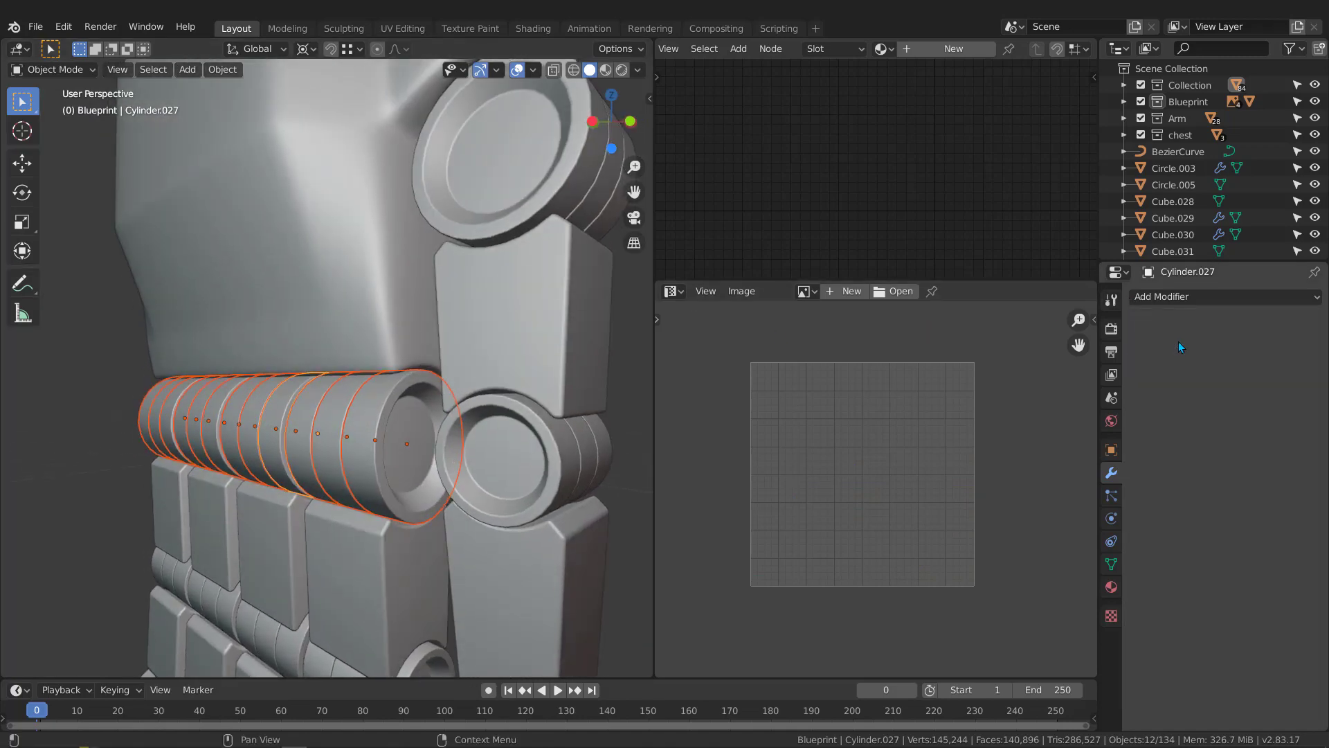
{"action": "left_click", "coordinate": [275, 430]}
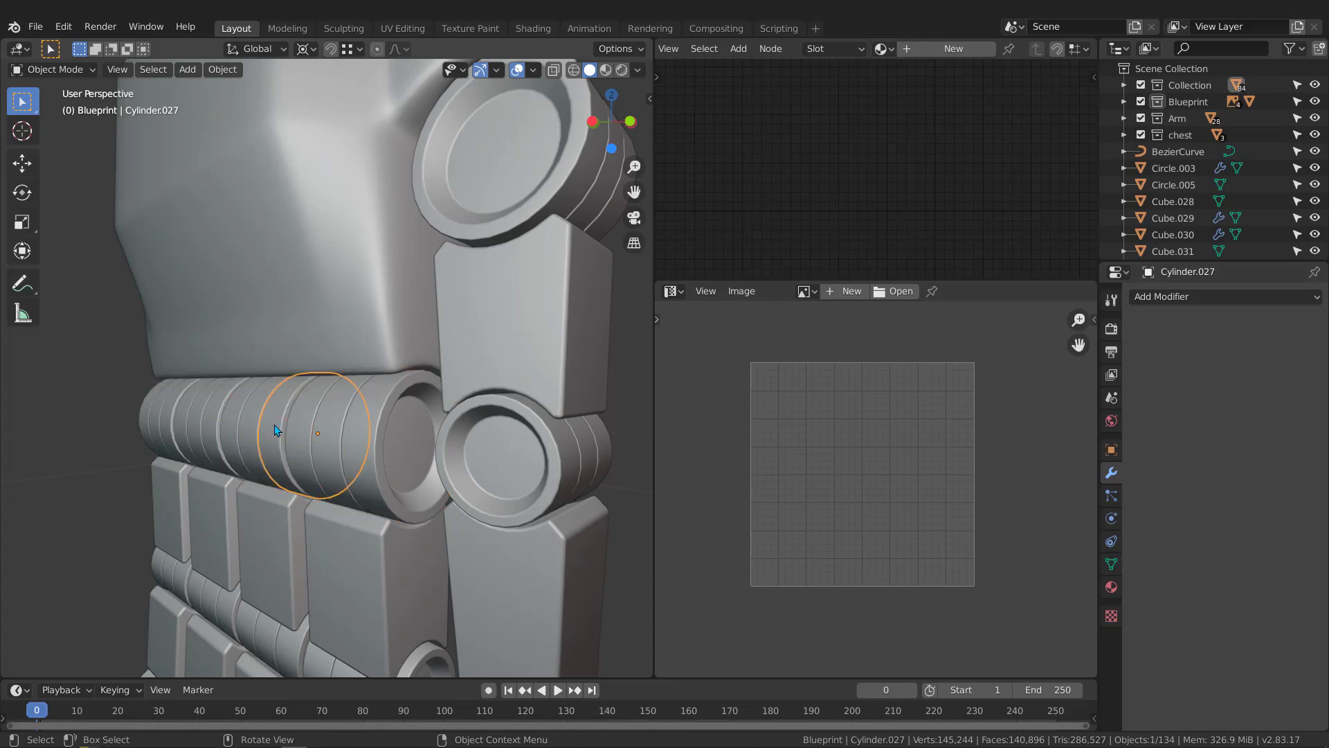
{"action": "left_click", "coordinate": [188, 421]}
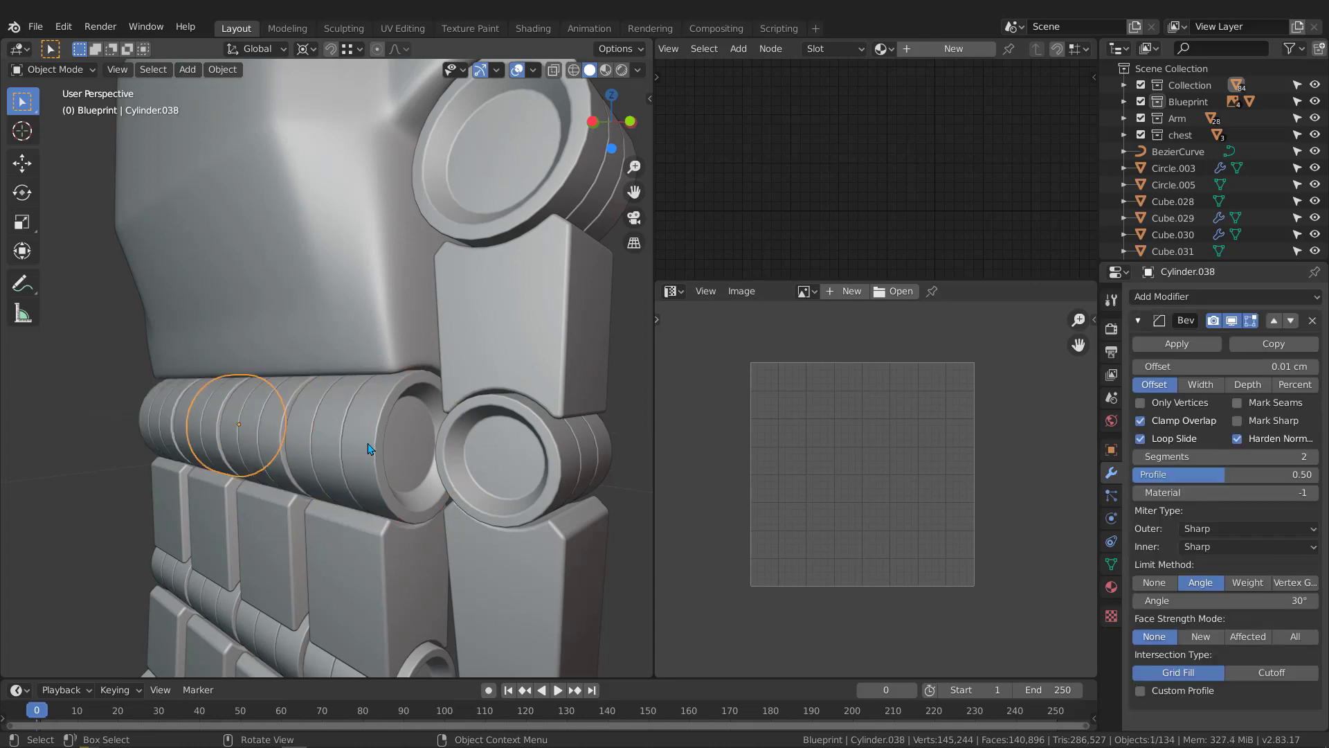
Convert the visual geometry of all twelve knuckle cylinders to mesh and check individual cylinders for remaining modifiers
{"action": "middle_click_drag", "start_coordinate": [288, 443], "coordinate": [227, 430]}
{"action": "left_click_drag", "start_coordinate": [149, 416], "coordinate": [220, 440]}
{"action": "key", "text": "ctrl+a"}
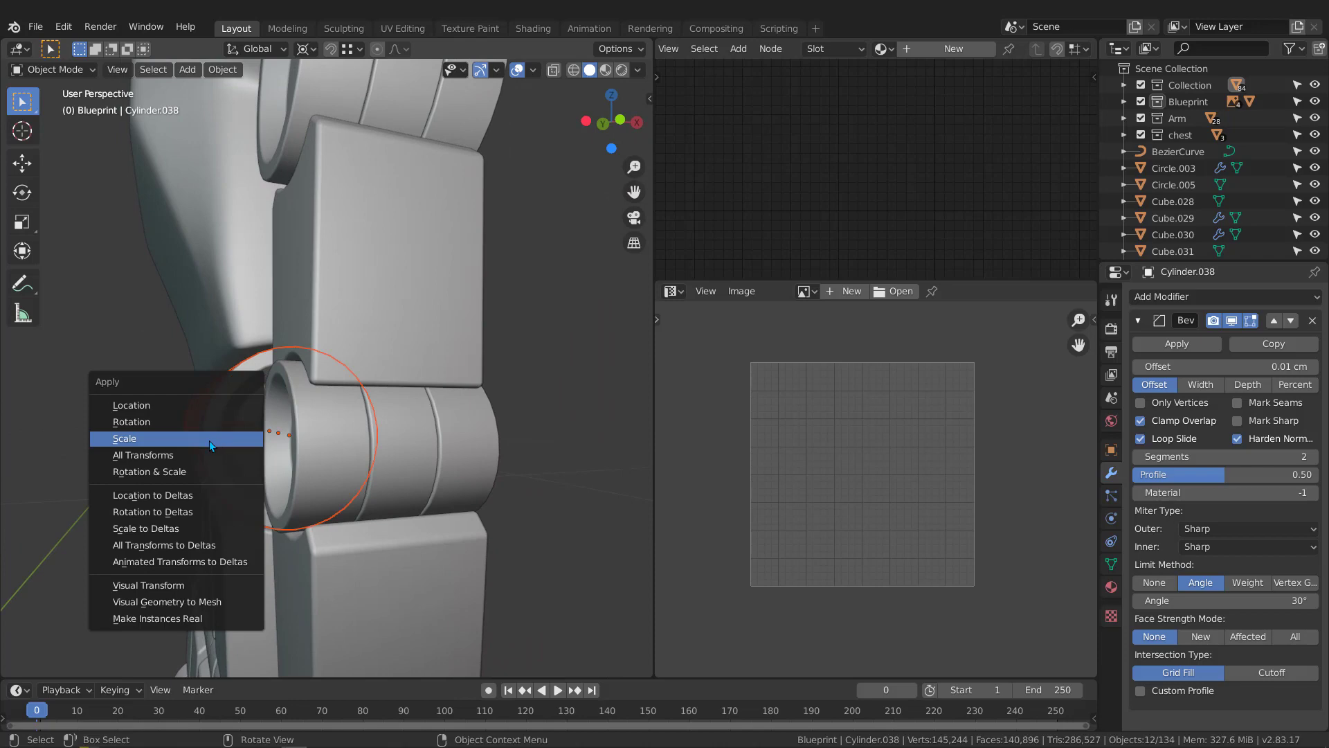
{"action": "left_click", "coordinate": [155, 604]}
{"action": "middle_click_drag", "start_coordinate": [183, 427], "coordinate": [244, 421]}
{"action": "left_click", "coordinate": [244, 421]}
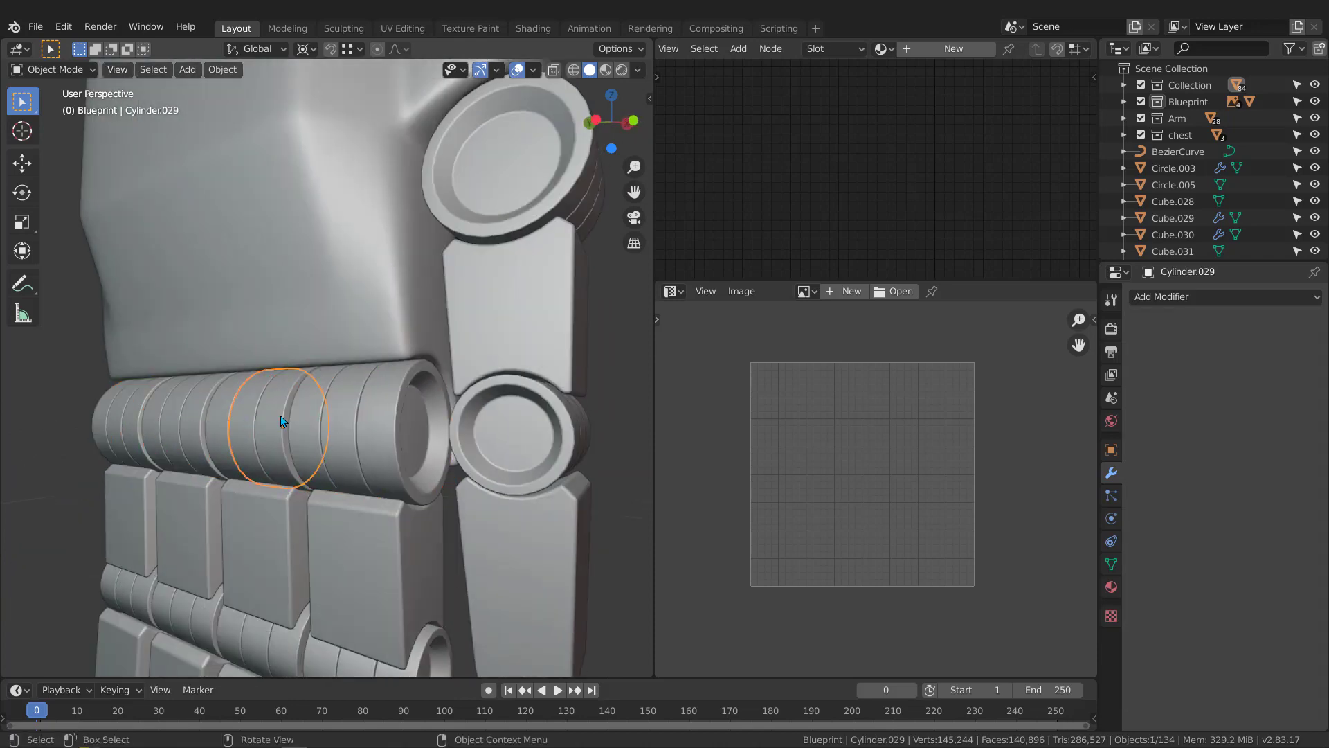
{"action": "left_click", "coordinate": [282, 420]}
{"action": "left_click", "coordinate": [308, 423]}
{"action": "left_click", "coordinate": [349, 423]}
Assign the Checker material to the end knuckle cylinder beside the thumb and view it in Material Preview
{"action": "left_click", "coordinate": [379, 423]}
{"action": "middle_click_drag", "start_coordinate": [380, 422], "coordinate": [396, 391]}
{"action": "scroll", "coordinate": [381, 406], "scroll_direction": "down", "scroll_amount": 2}
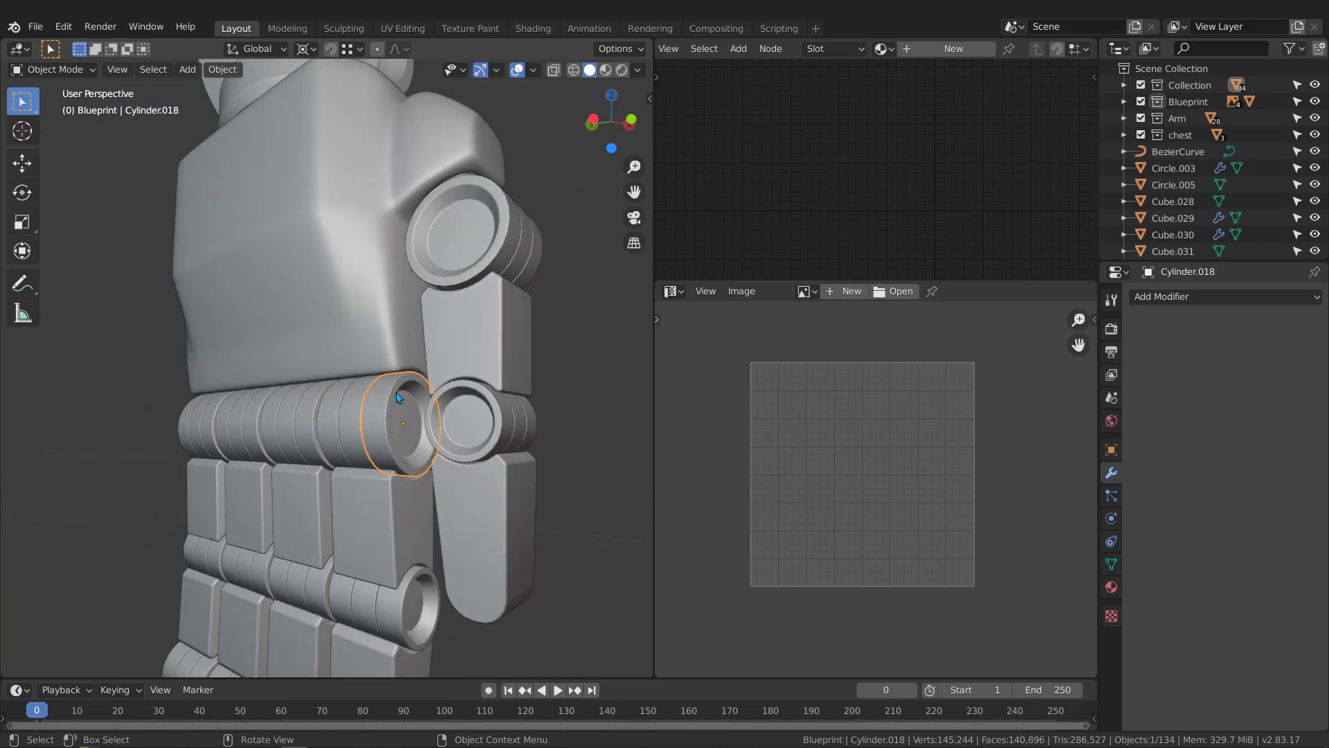
{"action": "left_click", "coordinate": [890, 49]}
{"action": "left_click", "coordinate": [905, 74]}
{"action": "key", "text": "z"}
{"action": "middle_click_drag", "start_coordinate": [396, 443], "coordinate": [416, 367]}
{"action": "scroll", "coordinate": [390, 419], "scroll_direction": "up", "scroll_amount": 2}
{"action": "middle_click_drag", "start_coordinate": [439, 222], "coordinate": [431, 279], "text": "shift"}
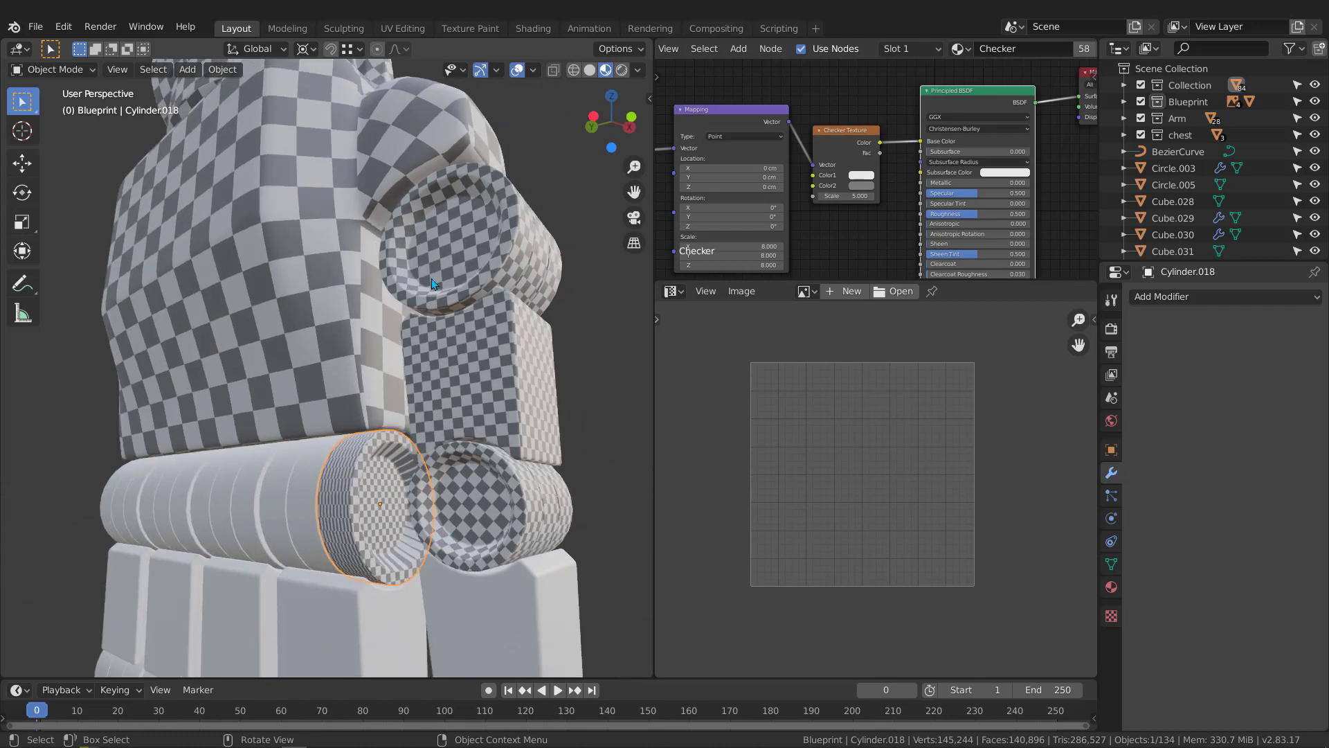
Try to transfer the UV map from the thumb's upper joint cylinder to the end knuckle cylinder
{"action": "middle_click_drag", "start_coordinate": [458, 230], "coordinate": [376, 544]}
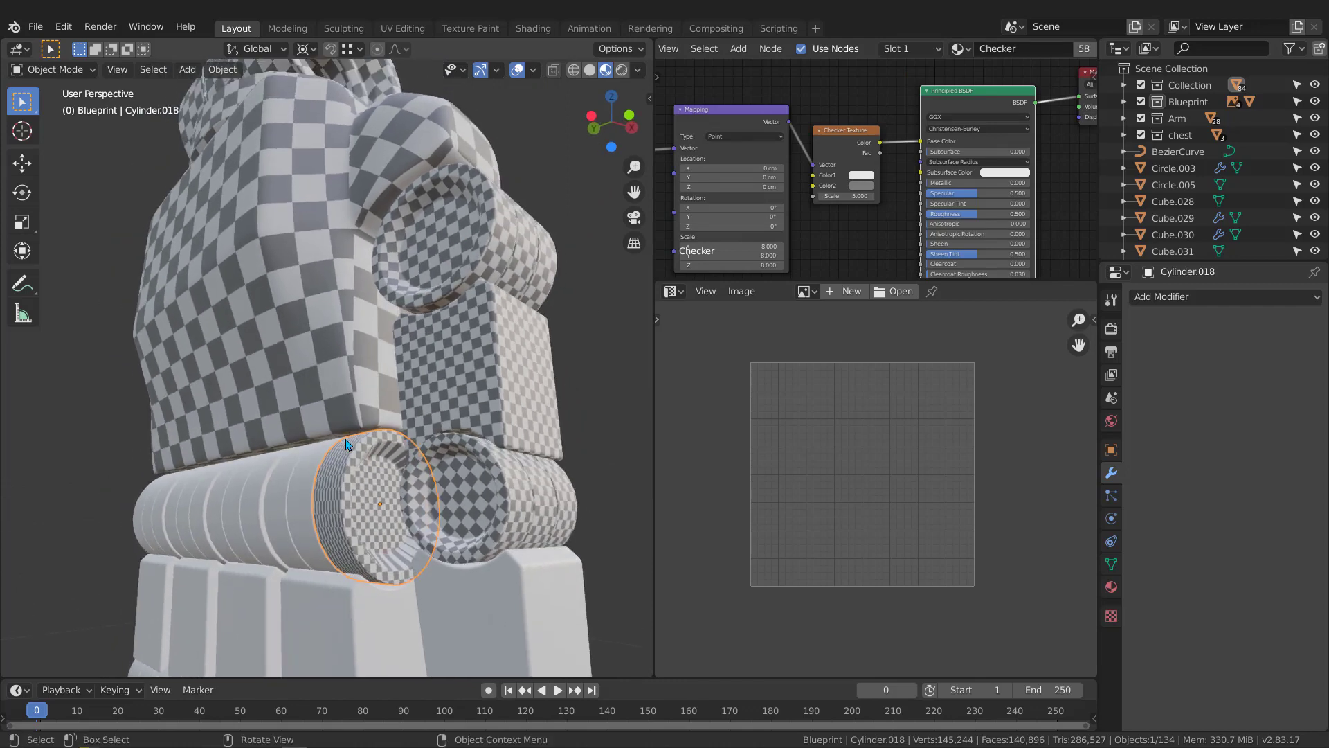
{"action": "left_click", "coordinate": [421, 234], "text": "shift"}
{"action": "key", "text": "ctrl+l"}
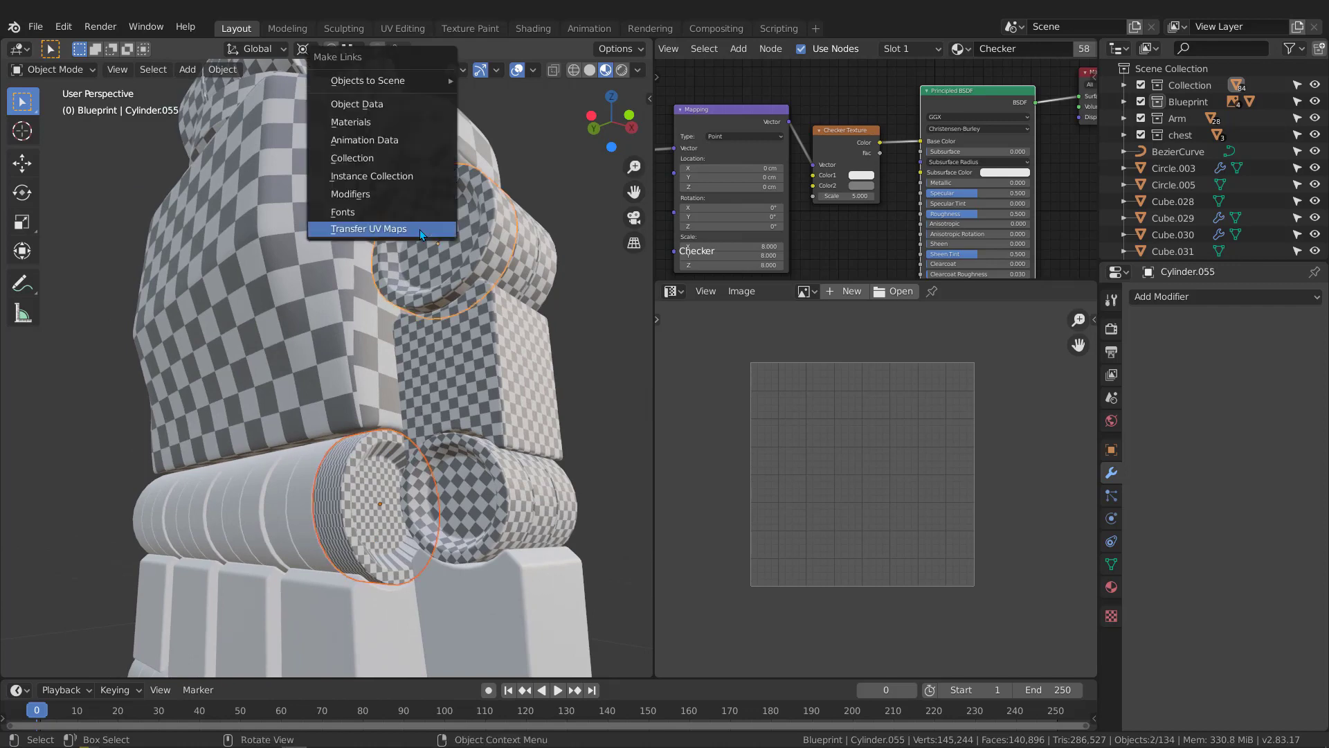
{"action": "left_click", "coordinate": [382, 229]}
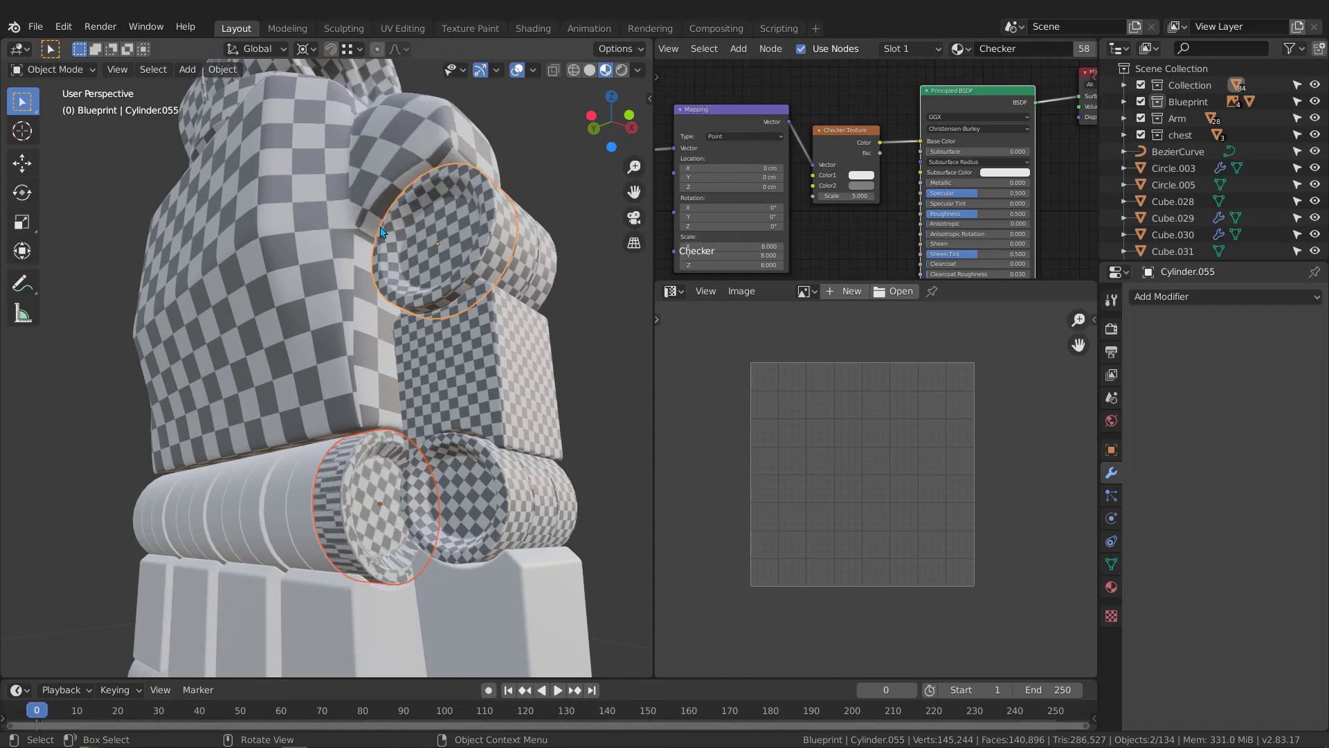
{"action": "scroll", "coordinate": [351, 494], "scroll_direction": "up", "scroll_amount": 3}
{"action": "scroll", "coordinate": [358, 480], "scroll_direction": "up", "scroll_amount": 1}
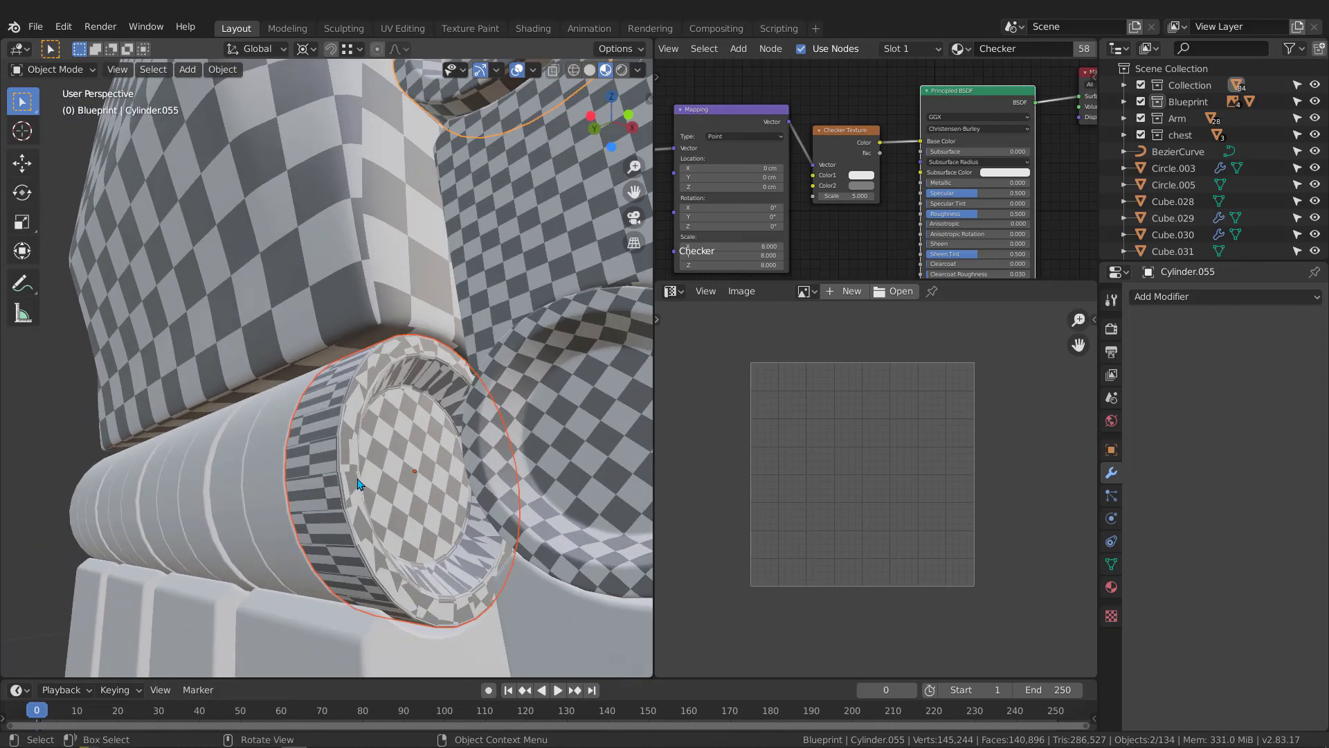
{"action": "key", "text": "ctrl+z"}
{"action": "middle_click_drag", "start_coordinate": [390, 467], "coordinate": [392, 469]}
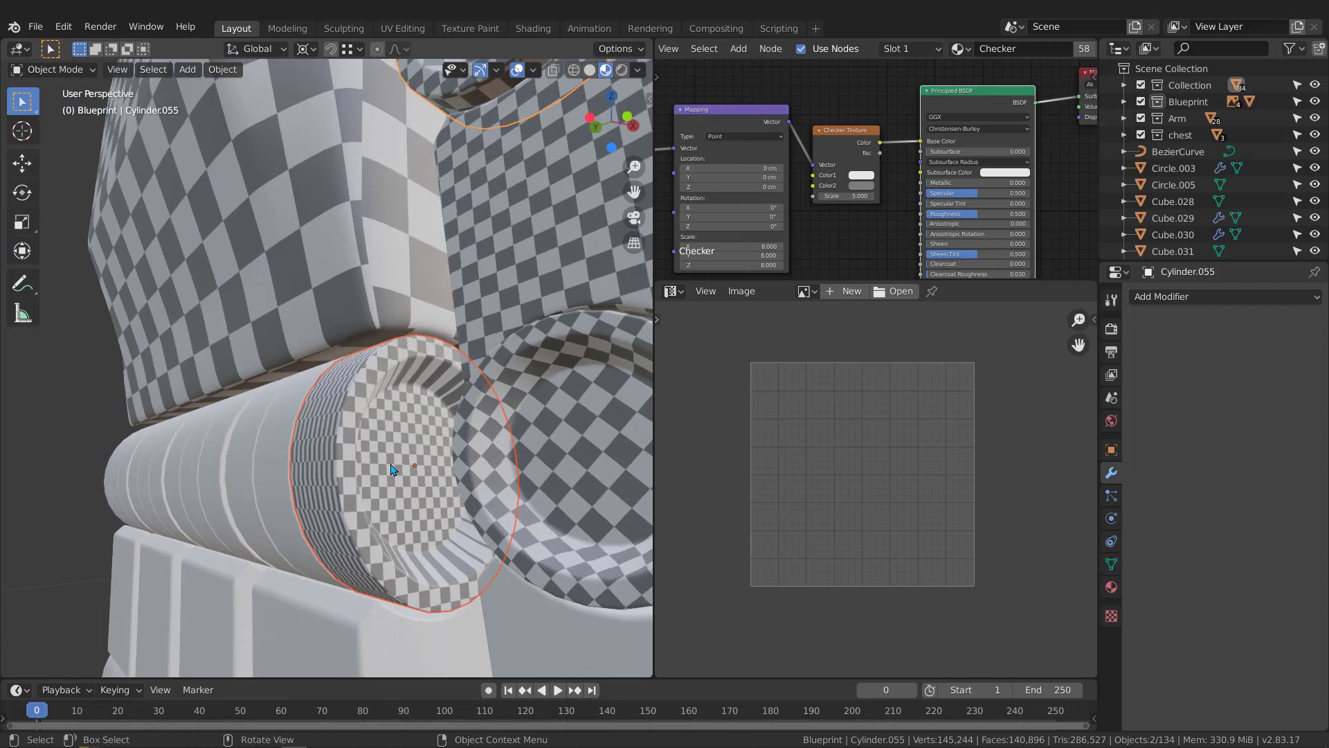
Isolate only the end knuckle cylinder in local view
{"action": "key", "text": "KP_Divide"}
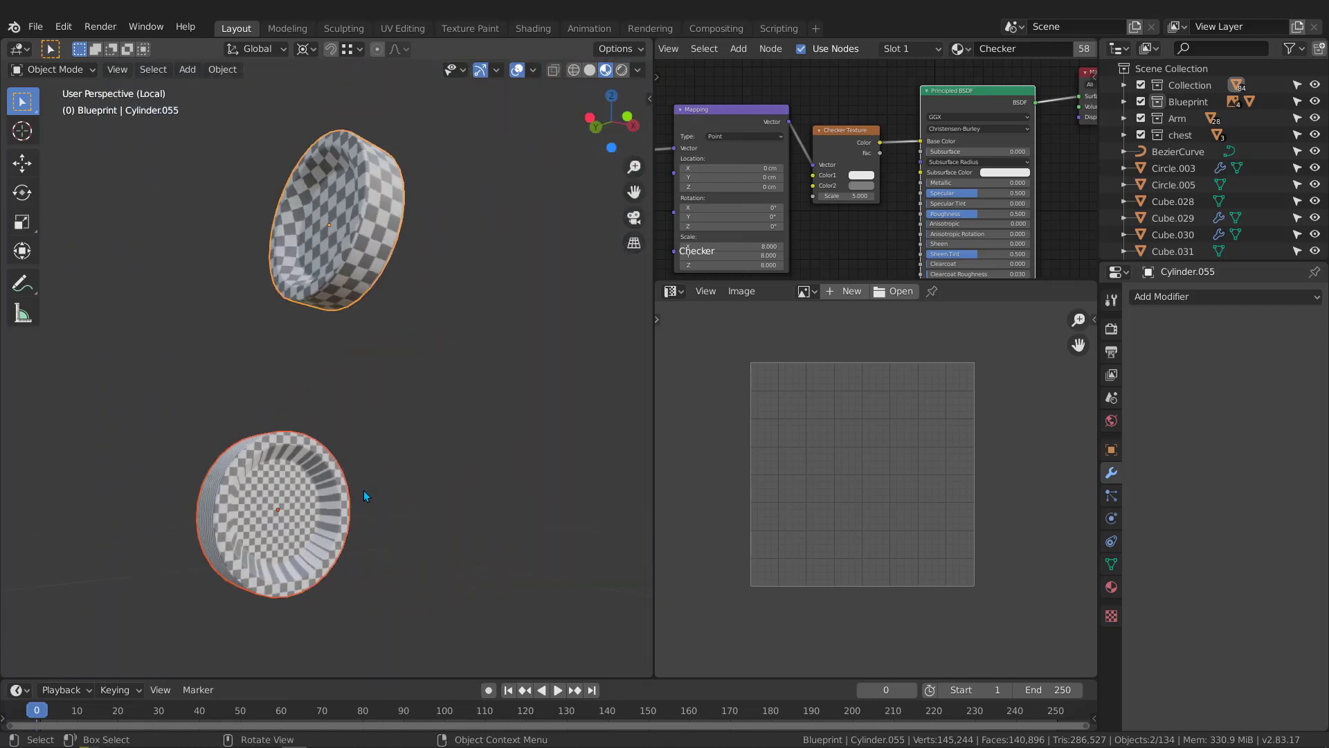
{"action": "left_click", "coordinate": [311, 511]}
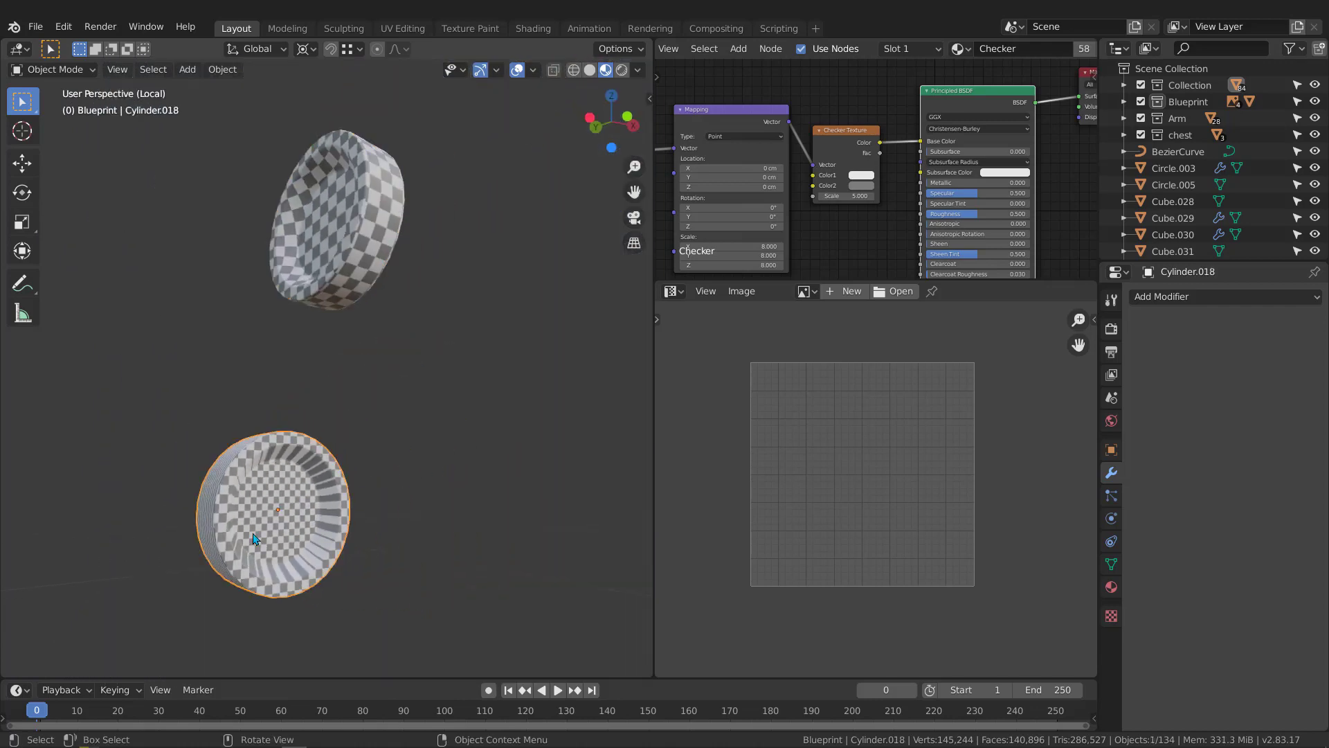
{"action": "key", "text": "KP_Divide"}
{"action": "key", "text": "KP_Divide"}
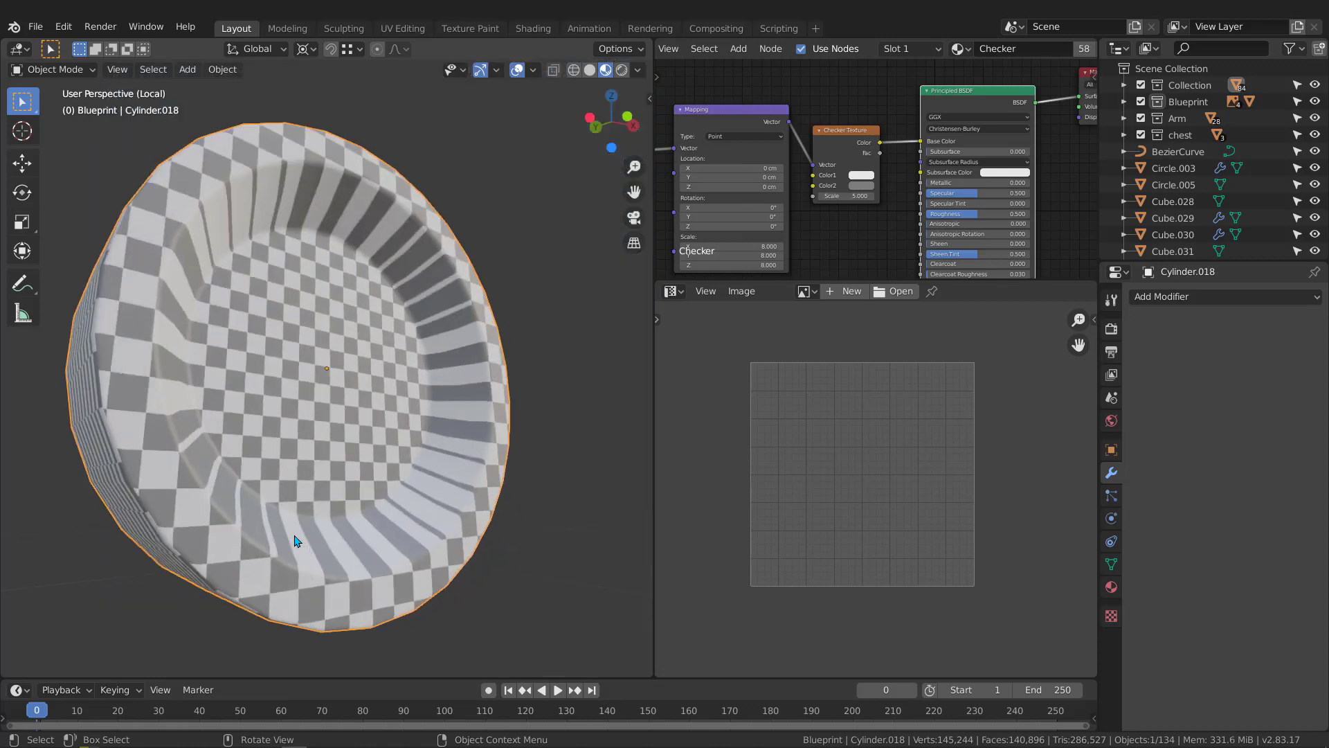
{"action": "scroll", "coordinate": [307, 544], "scroll_direction": "down", "scroll_amount": 2}
{"action": "middle_click_drag", "start_coordinate": [306, 544], "coordinate": [335, 530]}
Mark seams along the end knuckle cylinder's two outer rim loops and one side edge
{"action": "key", "text": "Tab"}
{"action": "key", "text": "z"}
{"action": "mouse_move", "coordinate": [247, 434]}
{"action": "middle_mouse_down"}
{"action": "mouse_move", "coordinate": [272, 430]}
{"action": "mouse_move", "coordinate": [231, 394]}
{"action": "mouse_move", "coordinate": [236, 354]}
{"action": "middle_mouse_up"}
{"action": "scroll", "coordinate": [229, 454], "scroll_direction": "up", "scroll_amount": 2}
{"action": "left_click", "coordinate": [228, 414], "text": "alt"}
{"action": "left_click", "coordinate": [225, 345], "text": "alt+shift"}
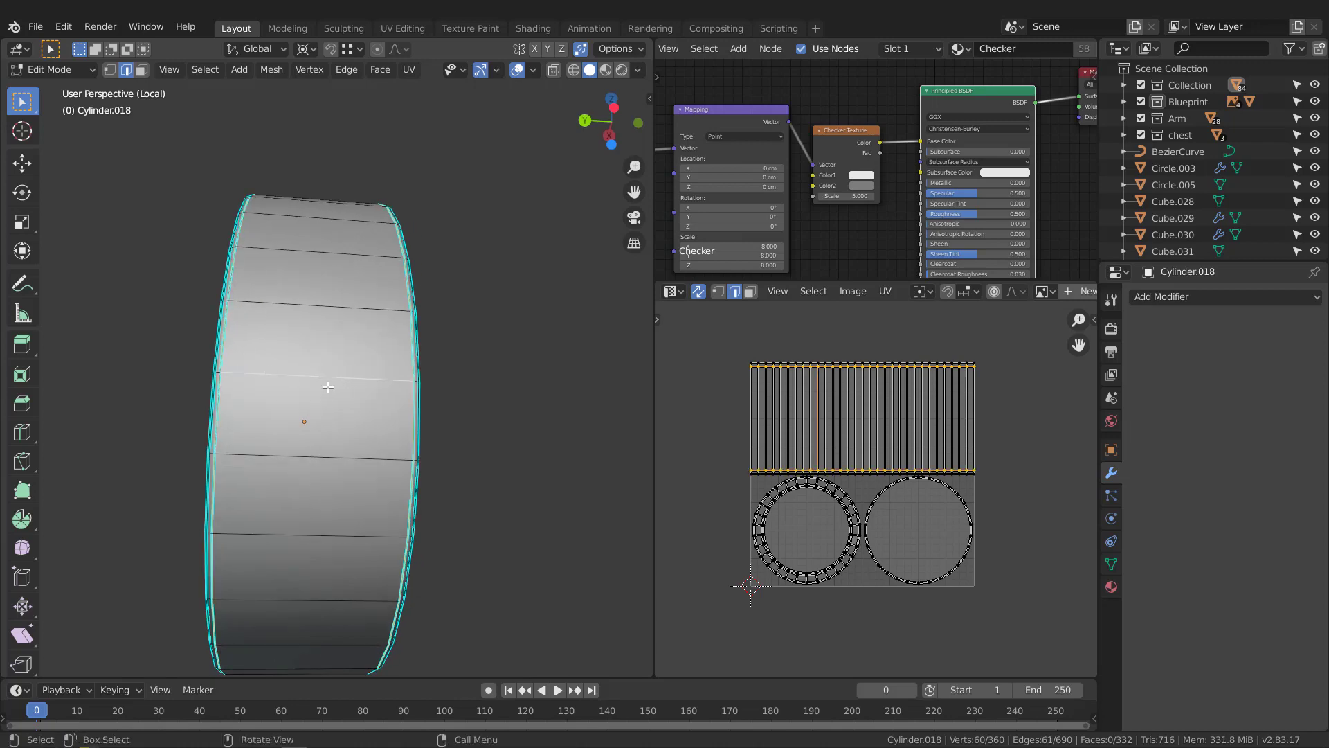
{"action": "middle_click_drag", "start_coordinate": [328, 387], "coordinate": [345, 420]}
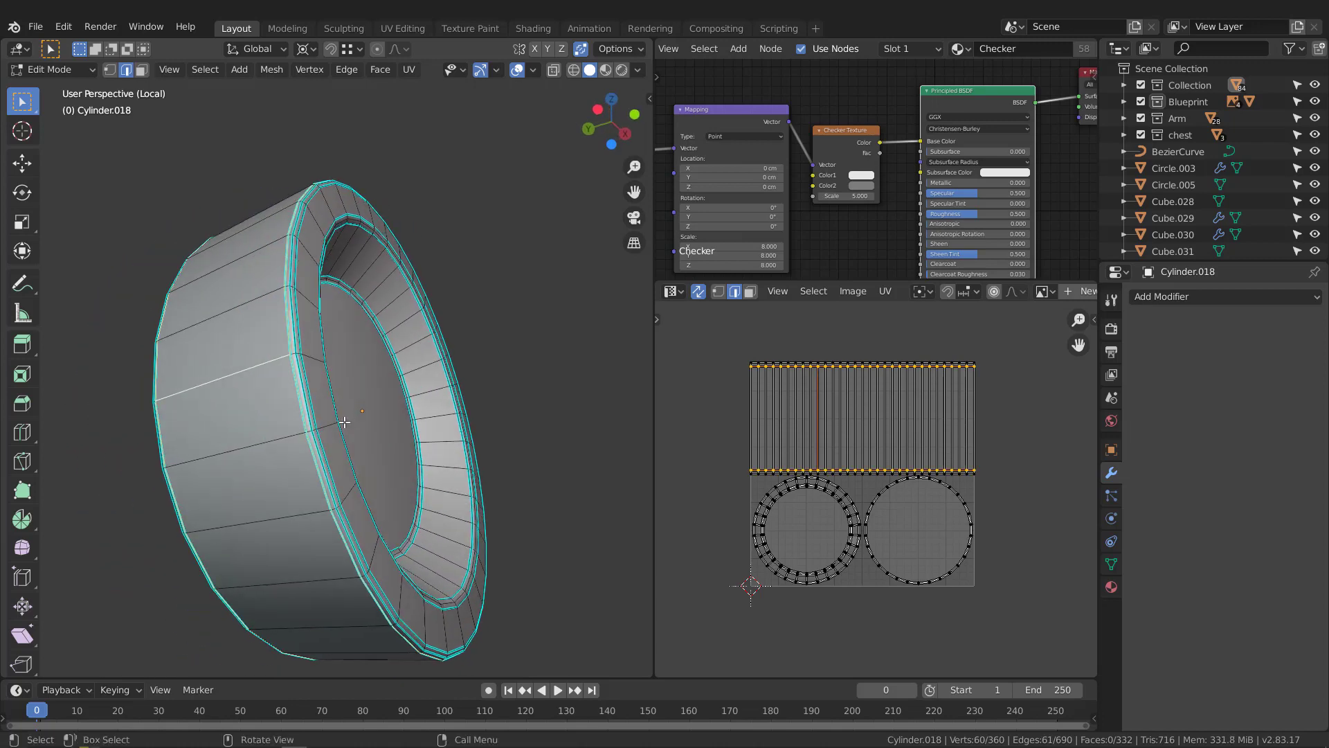
{"action": "key", "text": "q"}
{"action": "left_click", "coordinate": [333, 416]}
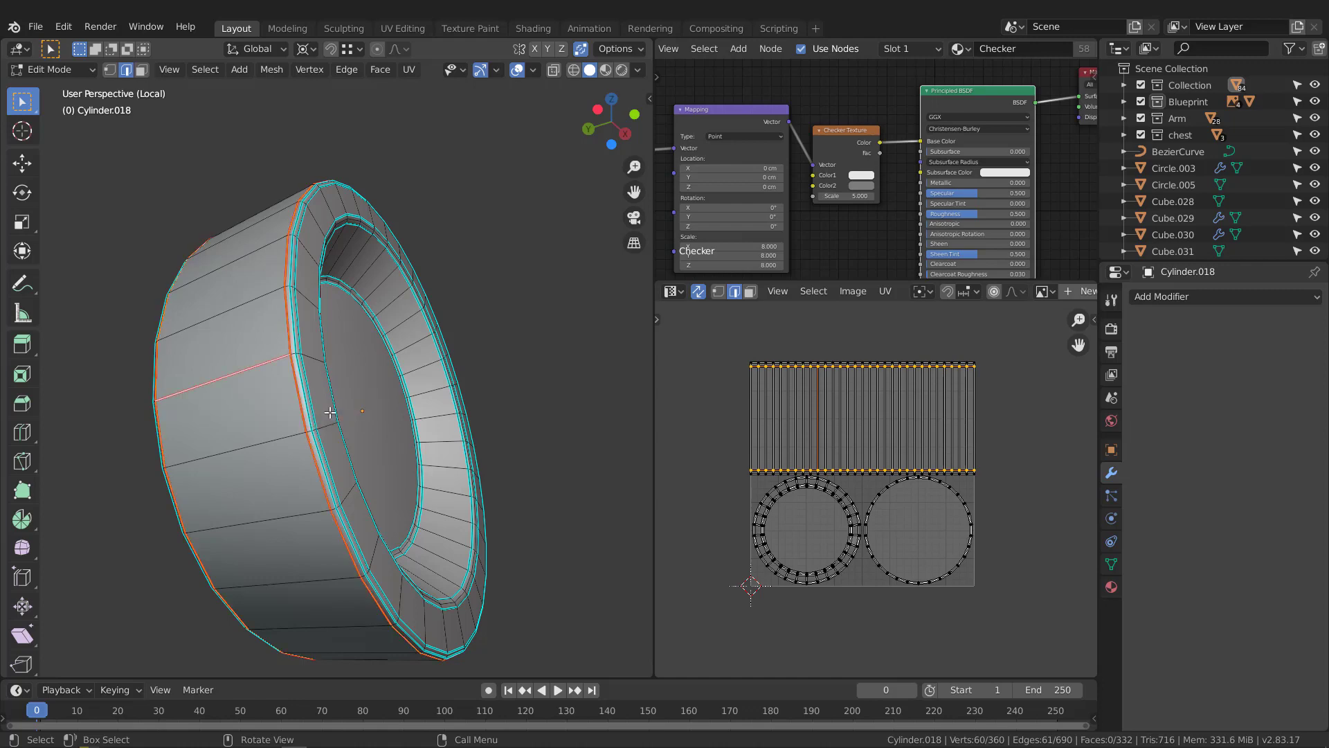
Unwrap the whole end knuckle cylinder along its seams and leave its isolated view
{"action": "key", "text": "a"}
{"action": "middle_click_drag", "start_coordinate": [877, 467], "coordinate": [889, 479]}
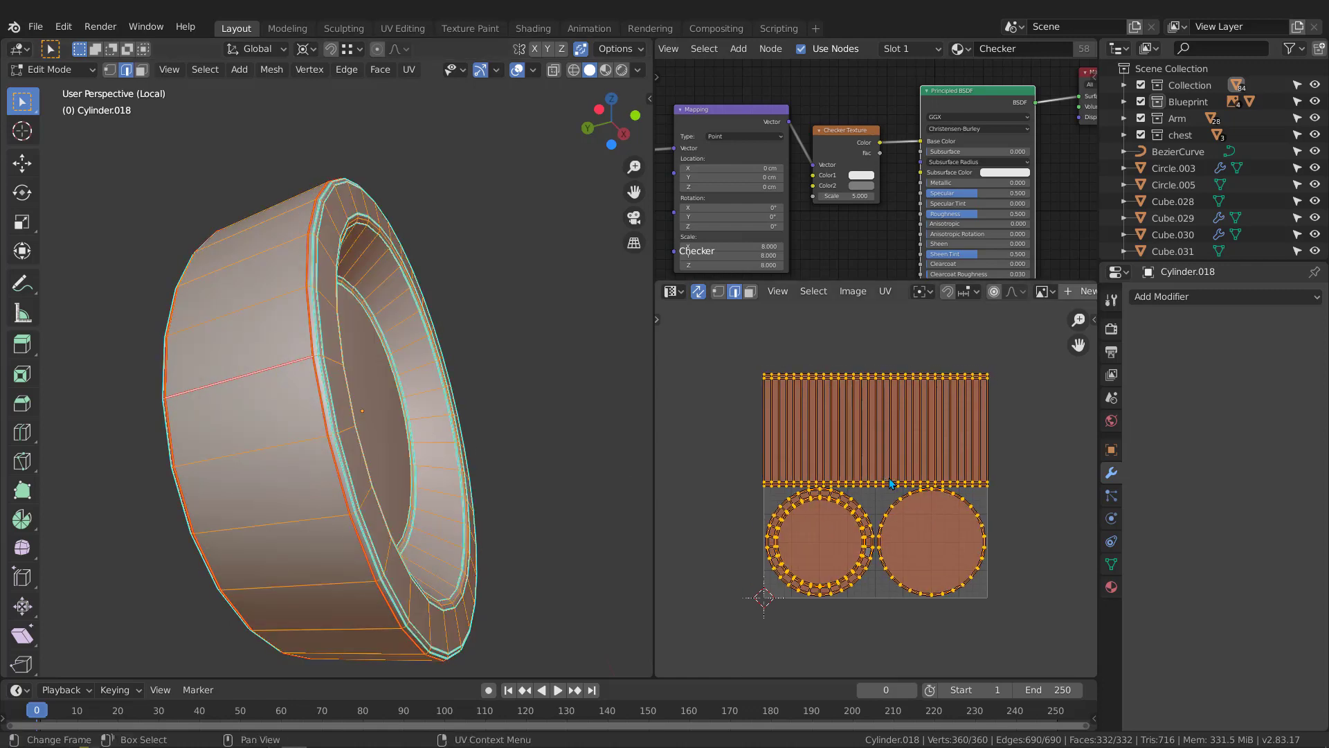
{"action": "key", "text": "u"}
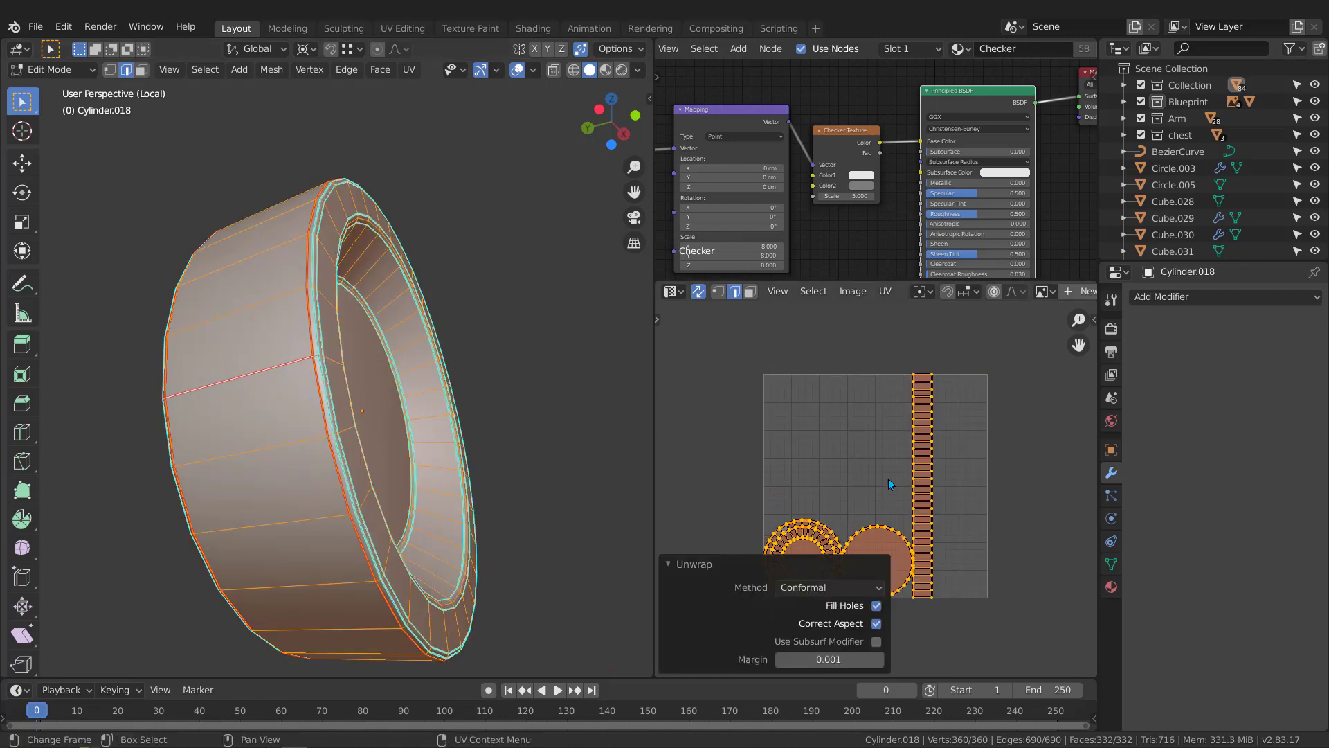
{"action": "middle_click_drag", "start_coordinate": [333, 412], "coordinate": [345, 410]}
{"action": "key", "text": "Tab"}
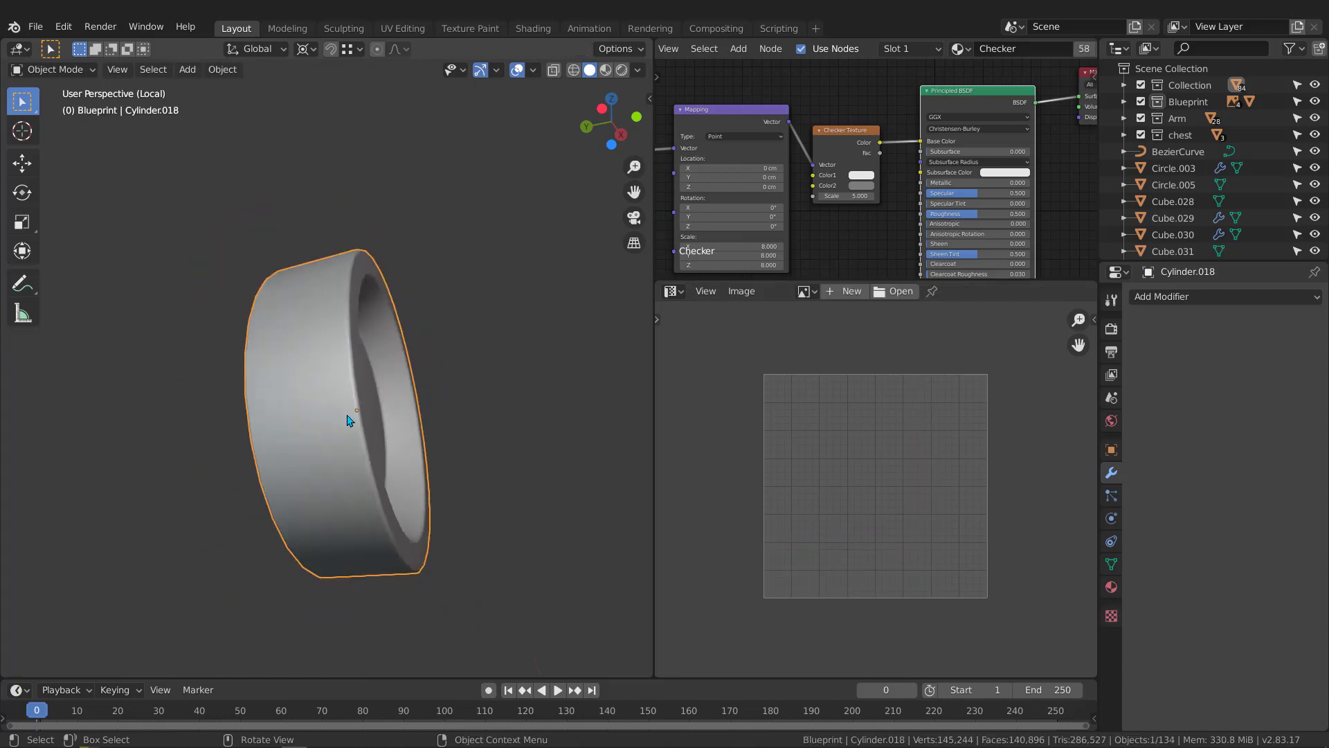
{"action": "key", "text": "KP_Divide"}
Isolate the middle knuckle cylinder of the first finger and mark seams on its two outer rim loops and one side edge
{"action": "left_click", "coordinate": [275, 454]}
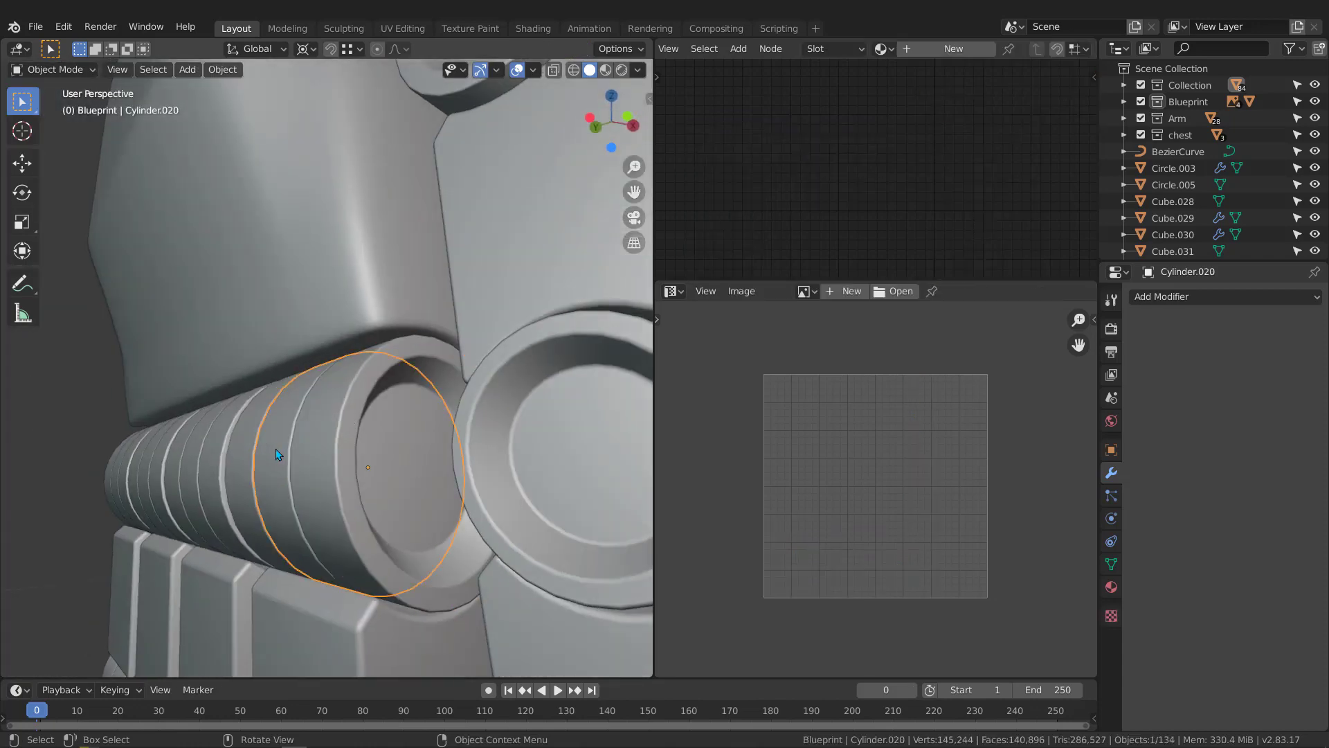
{"action": "key", "text": "KP_Divide"}
{"action": "scroll", "coordinate": [333, 339], "scroll_direction": "down", "scroll_amount": 3}
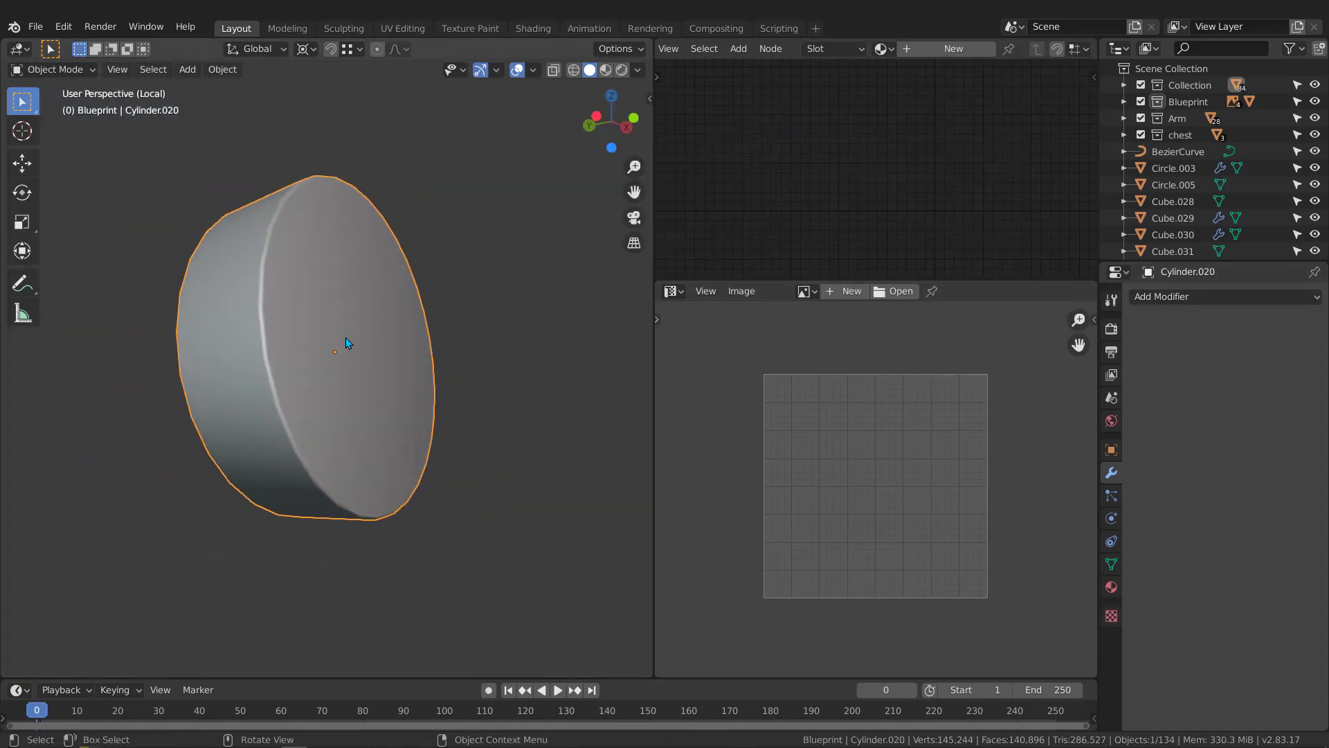
{"action": "key", "text": "Tab"}
{"action": "scroll", "coordinate": [261, 312], "scroll_direction": "up", "scroll_amount": 1}
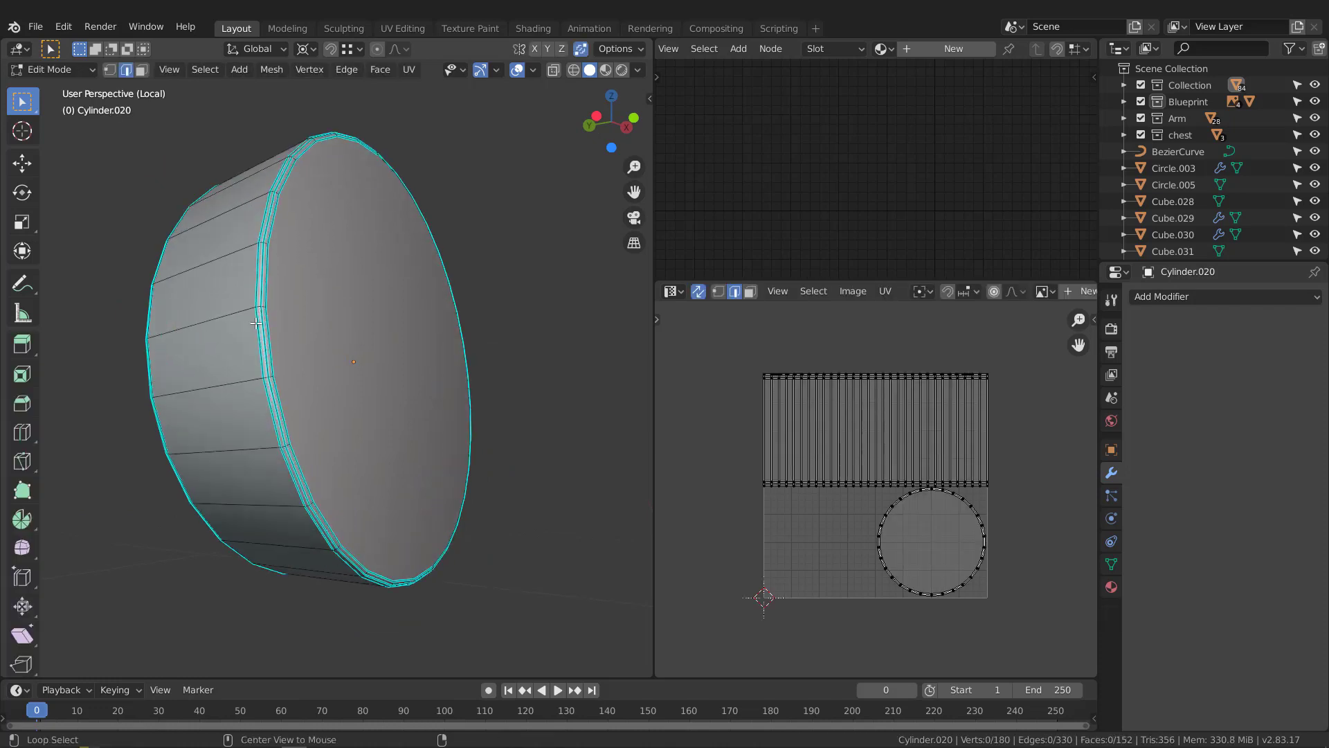
{"action": "left_click", "coordinate": [256, 323], "text": "alt"}
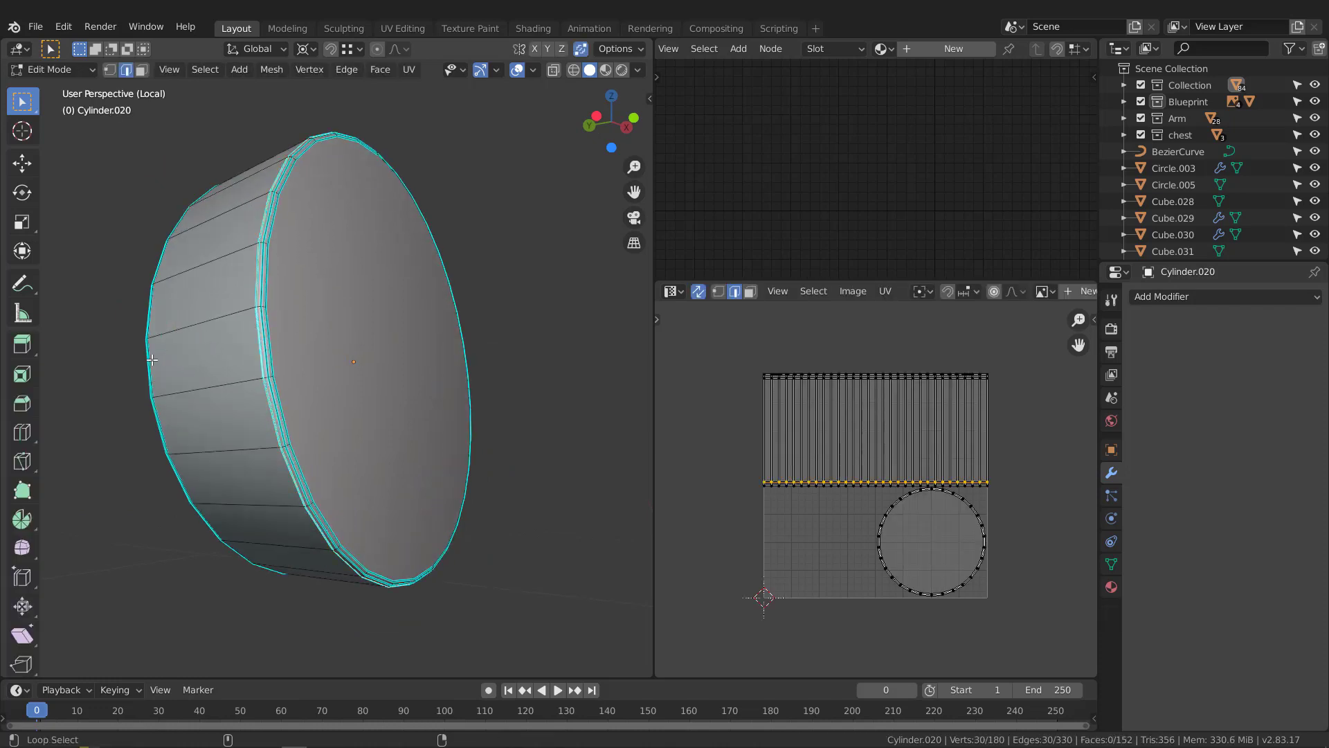
{"action": "key", "text": "q"}
{"action": "left_click", "coordinate": [218, 320]}
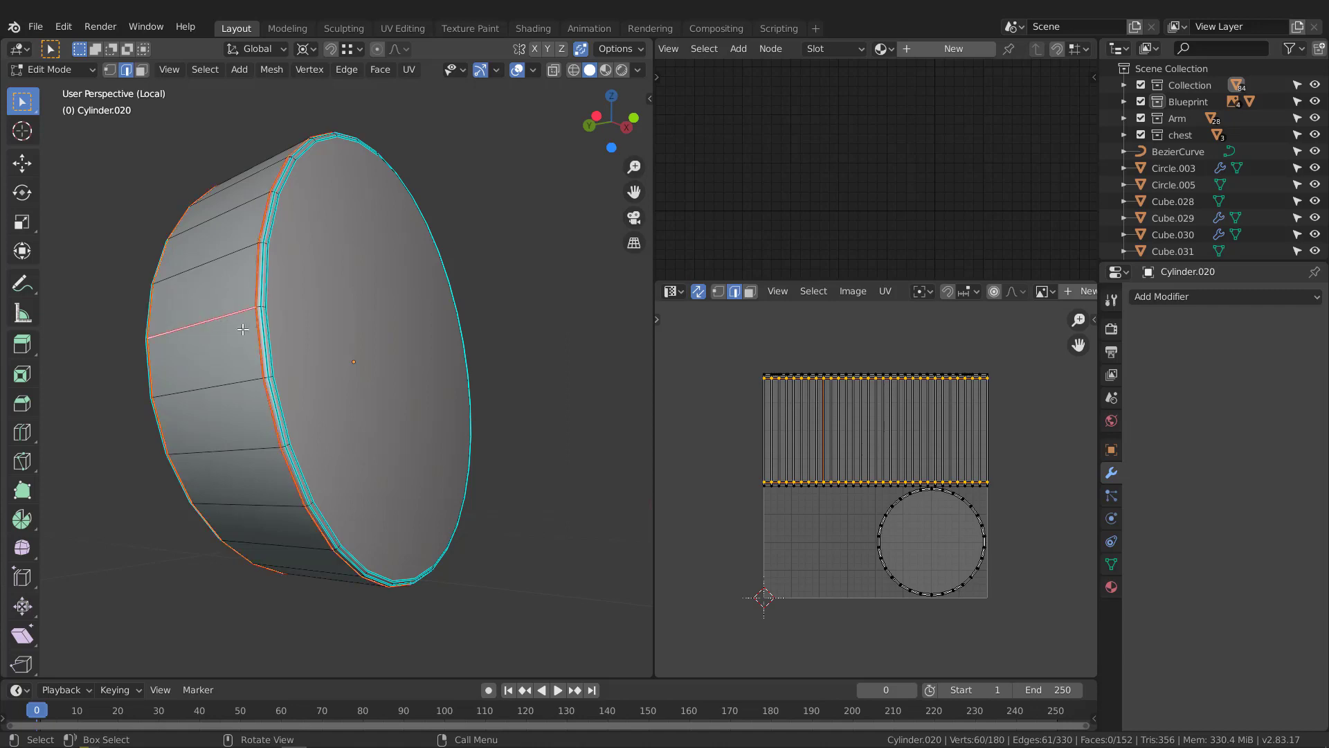
Unwrap the whole middle knuckle cylinder and return to the full model
{"action": "middle_click_drag", "start_coordinate": [241, 331], "coordinate": [271, 343]}
{"action": "key", "text": "a"}
{"action": "middle_click_drag", "start_coordinate": [964, 457], "coordinate": [966, 452]}
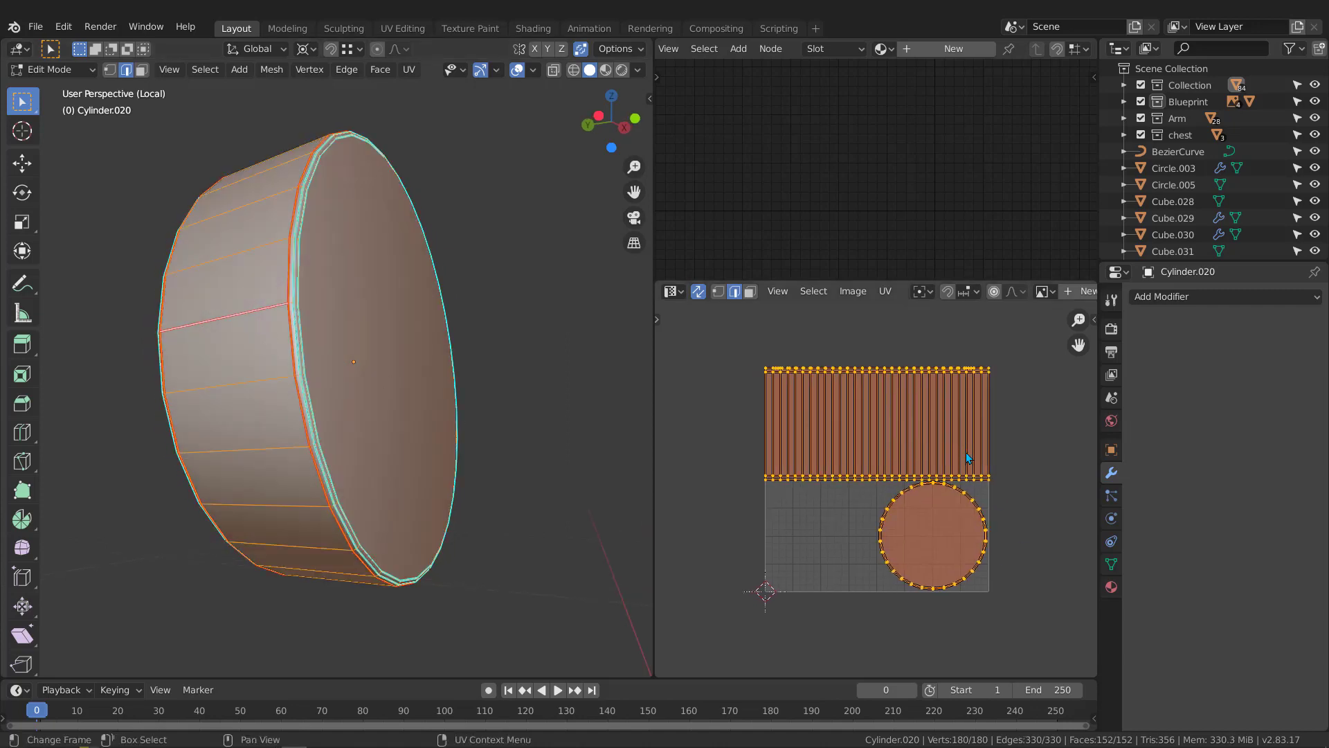
{"action": "key", "text": "u"}
{"action": "middle_click_drag", "start_coordinate": [378, 441], "coordinate": [371, 439]}
{"action": "key", "text": "Tab"}
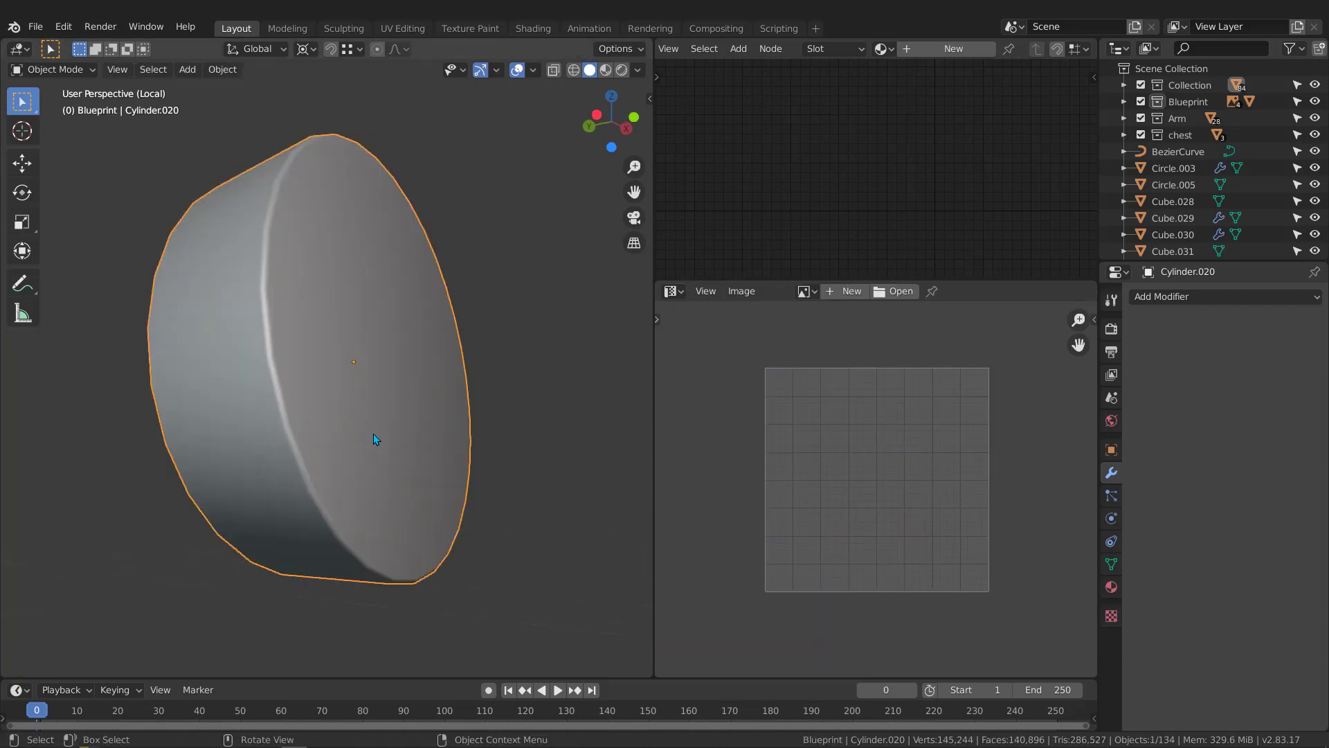
{"action": "key", "text": "KP_Divide"}
Isolate the first finger's third knuckle cylinder and mark seams on its two outer rim loops and one side edge
{"action": "left_click", "coordinate": [229, 461]}
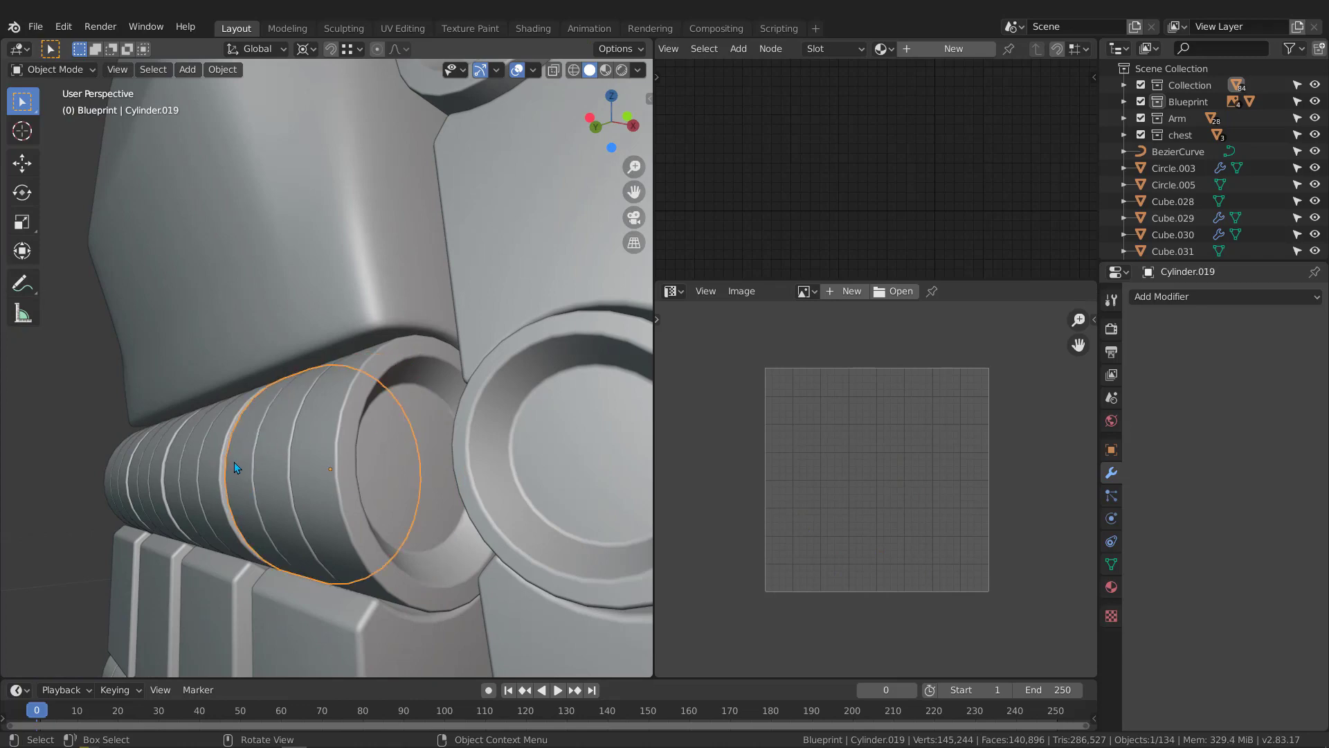
{"action": "middle_click_drag", "start_coordinate": [240, 464], "coordinate": [144, 407]}
{"action": "key", "text": "KP_Divide"}
{"action": "key", "text": "Tab"}
{"action": "left_click", "coordinate": [230, 434], "text": "alt"}
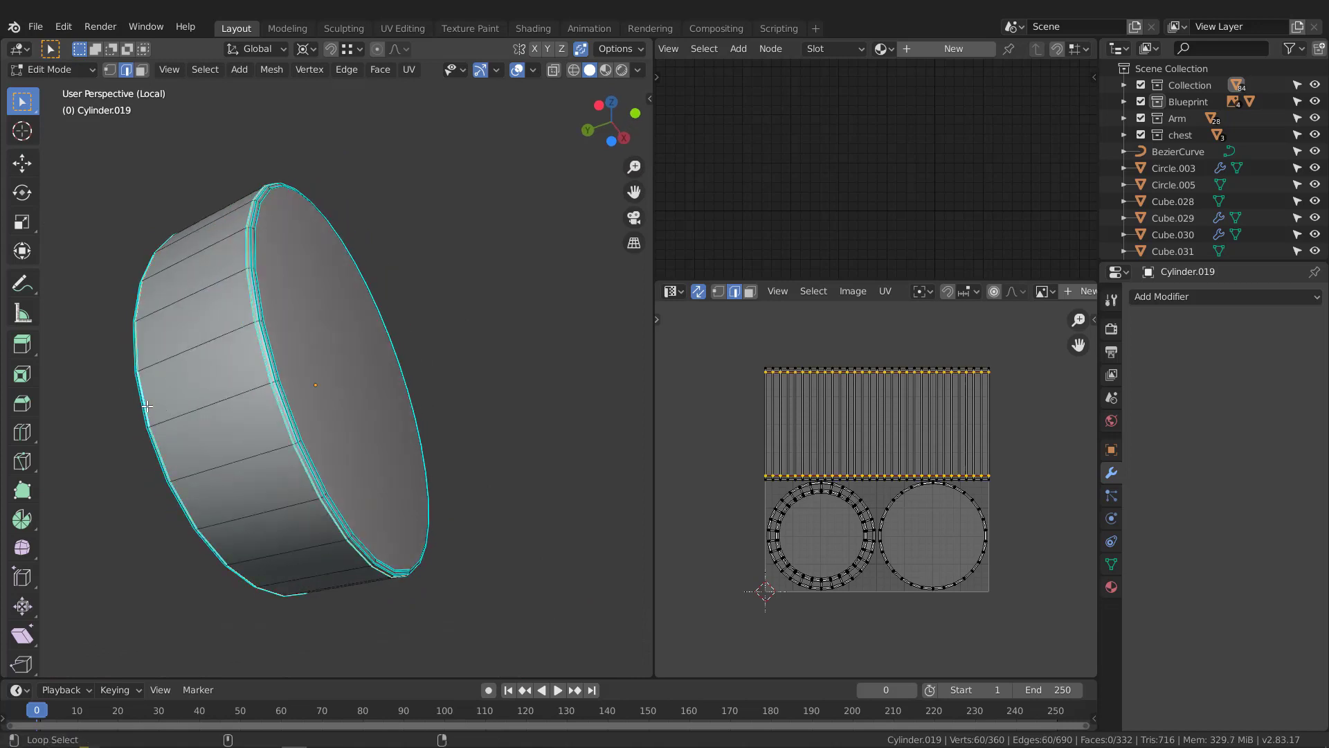
{"action": "key", "text": "q"}
{"action": "left_click", "coordinate": [178, 356]}
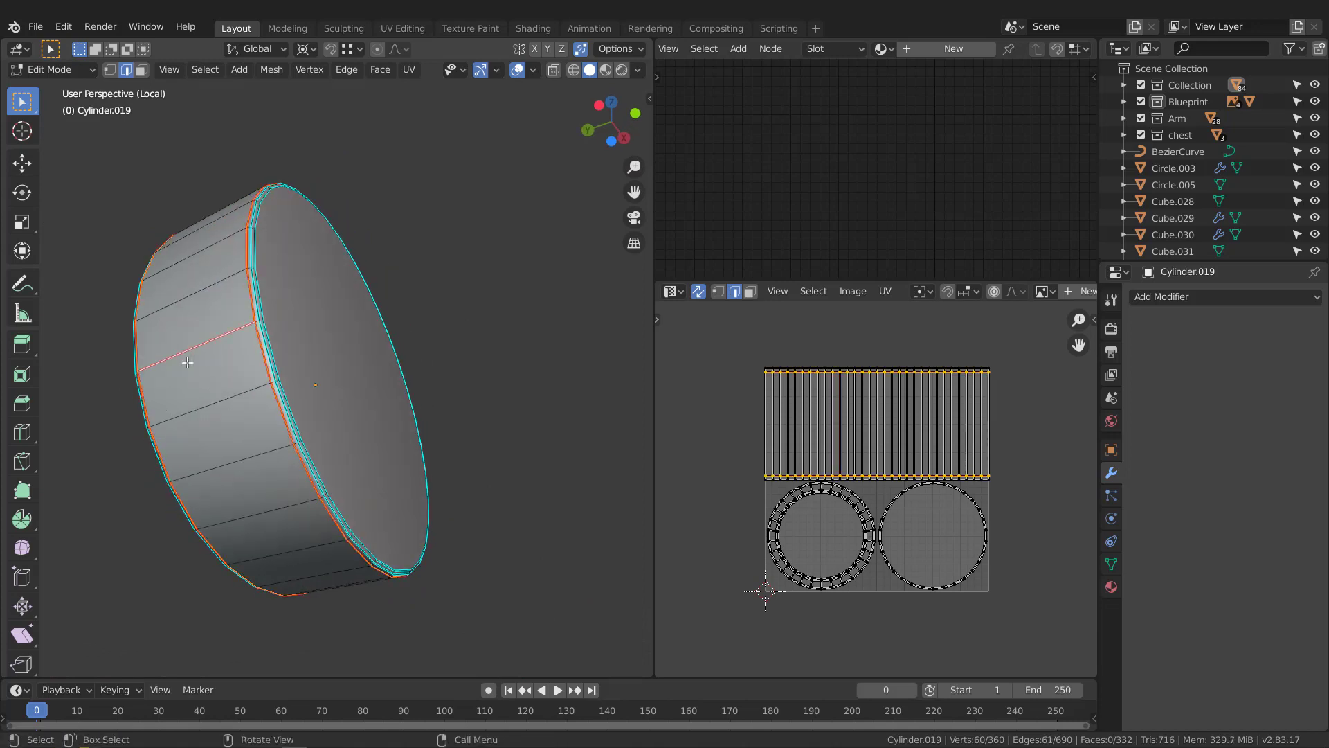
Unwrap the whole third knuckle cylinder and return to the full model
{"action": "middle_click_drag", "start_coordinate": [226, 378], "coordinate": [230, 380]}
{"action": "key", "text": "a"}
{"action": "middle_click_drag", "start_coordinate": [947, 457], "coordinate": [933, 468]}
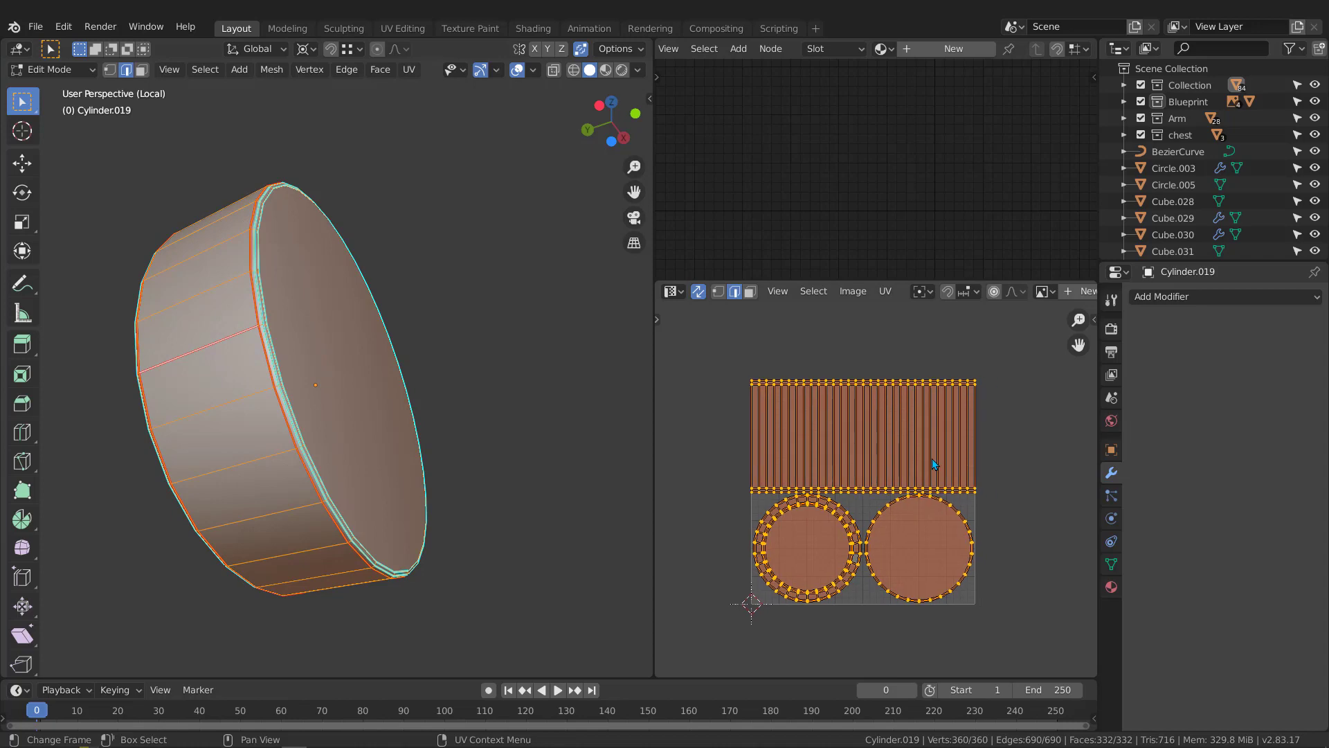
{"action": "key", "text": "u"}
{"action": "middle_click_drag", "start_coordinate": [400, 447], "coordinate": [386, 441]}
{"action": "key", "text": "Tab"}
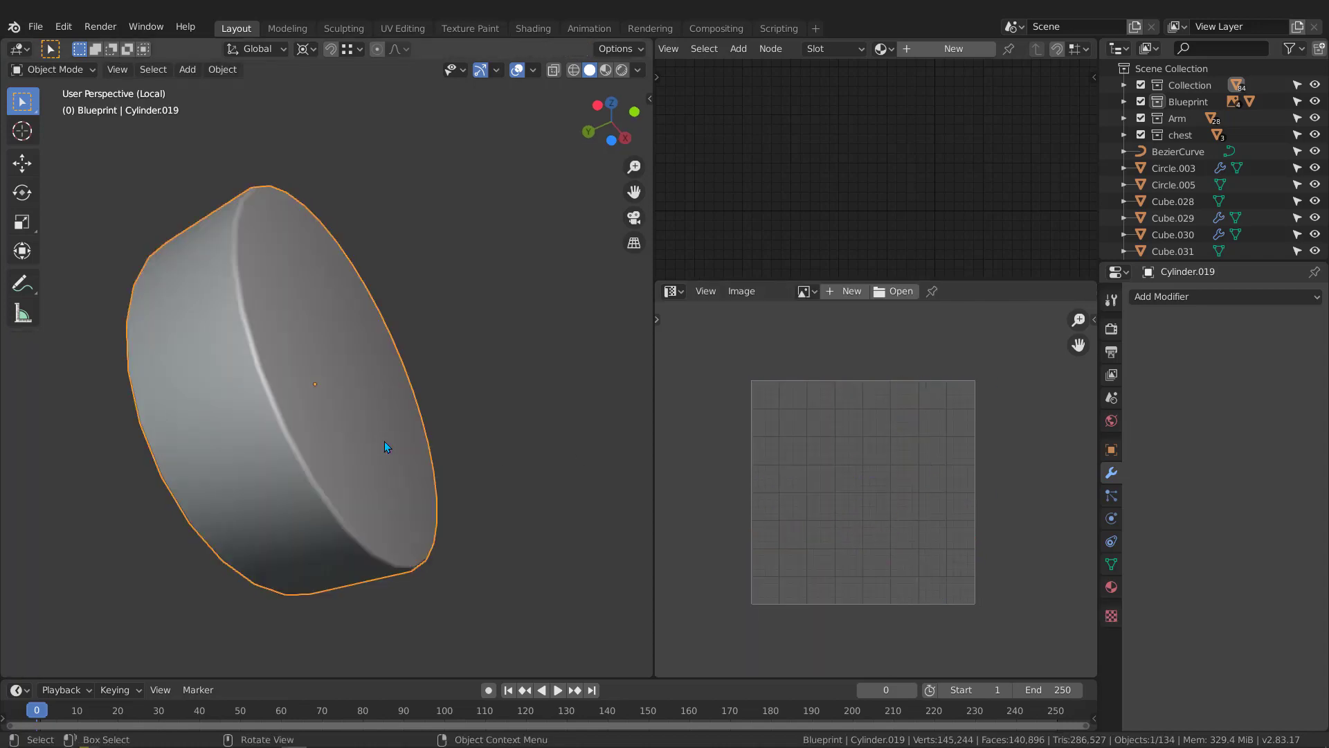
{"action": "key", "text": "KP_Divide"}
Delete the nine upper knuckle cylinders belonging to the other three fingers
{"action": "scroll", "coordinate": [256, 460], "scroll_direction": "down", "scroll_amount": 4}
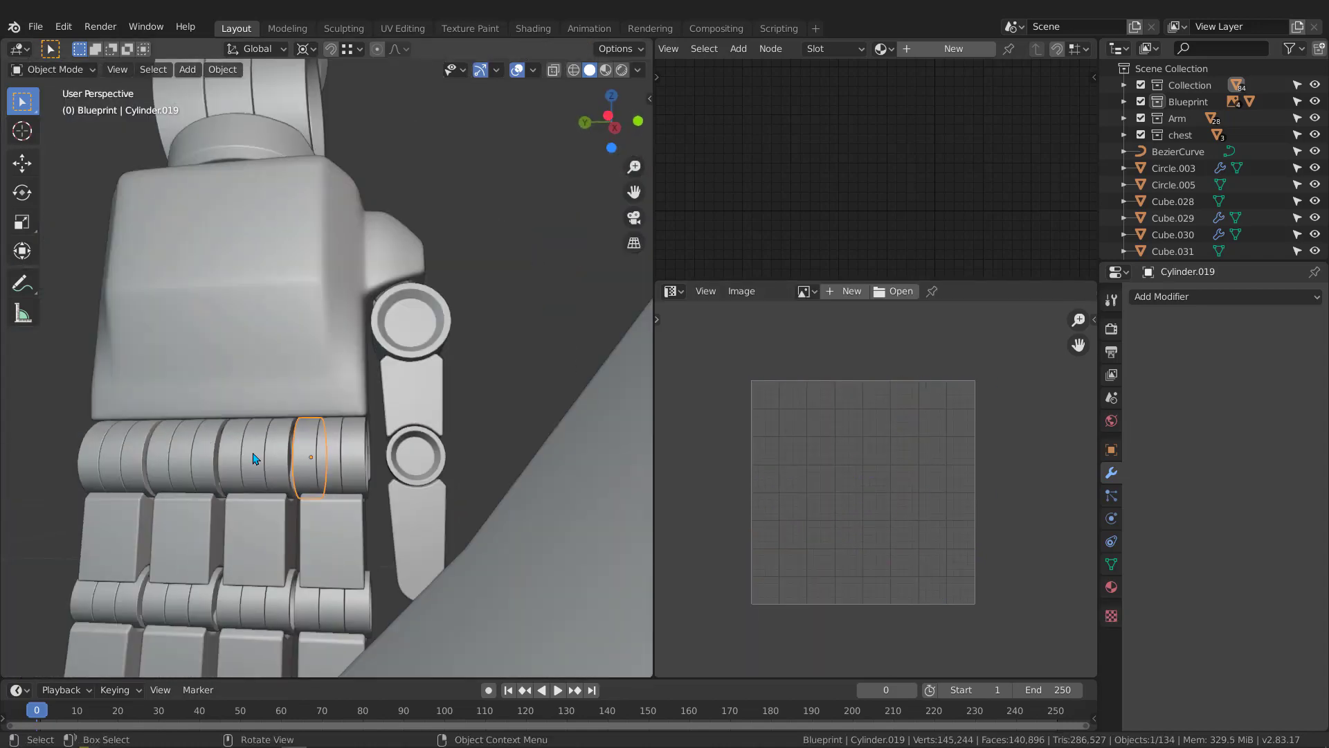
{"action": "middle_click_drag", "start_coordinate": [255, 459], "coordinate": [317, 410], "text": "shift"}
{"action": "scroll", "coordinate": [354, 413], "scroll_direction": "up", "scroll_amount": 3}
{"action": "left_click", "coordinate": [354, 413]}
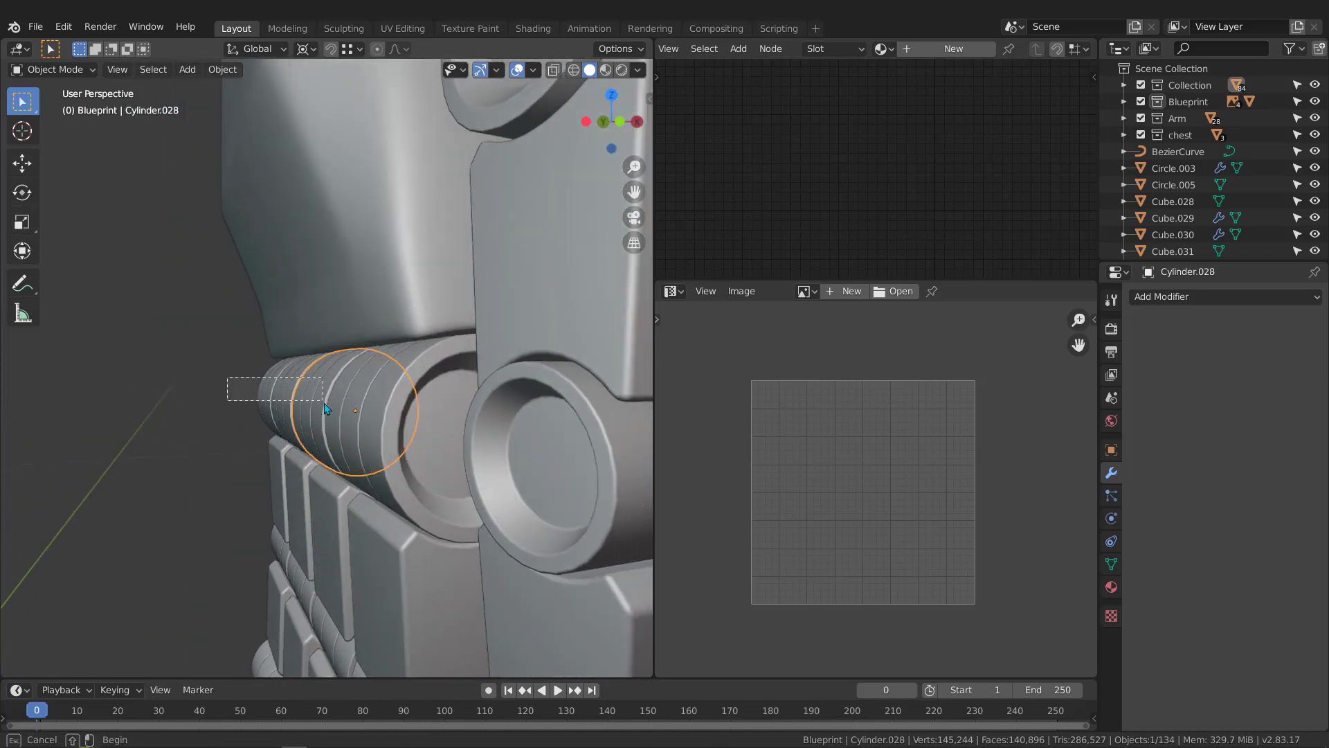
{"action": "left_click_drag", "start_coordinate": [324, 406], "coordinate": [323, 406]}
{"action": "middle_click_drag", "start_coordinate": [324, 405], "coordinate": [358, 407]}
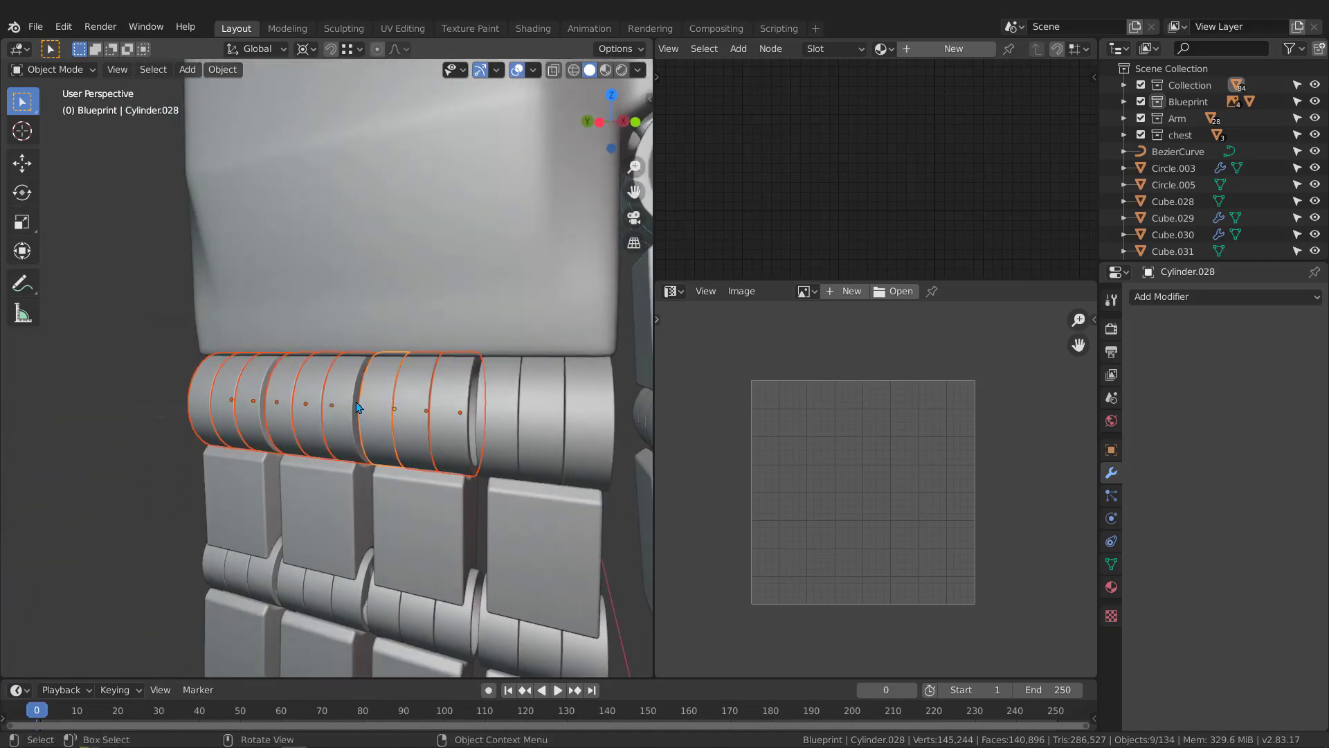
{"action": "key", "text": "x"}
{"action": "left_click", "coordinate": [330, 405]}
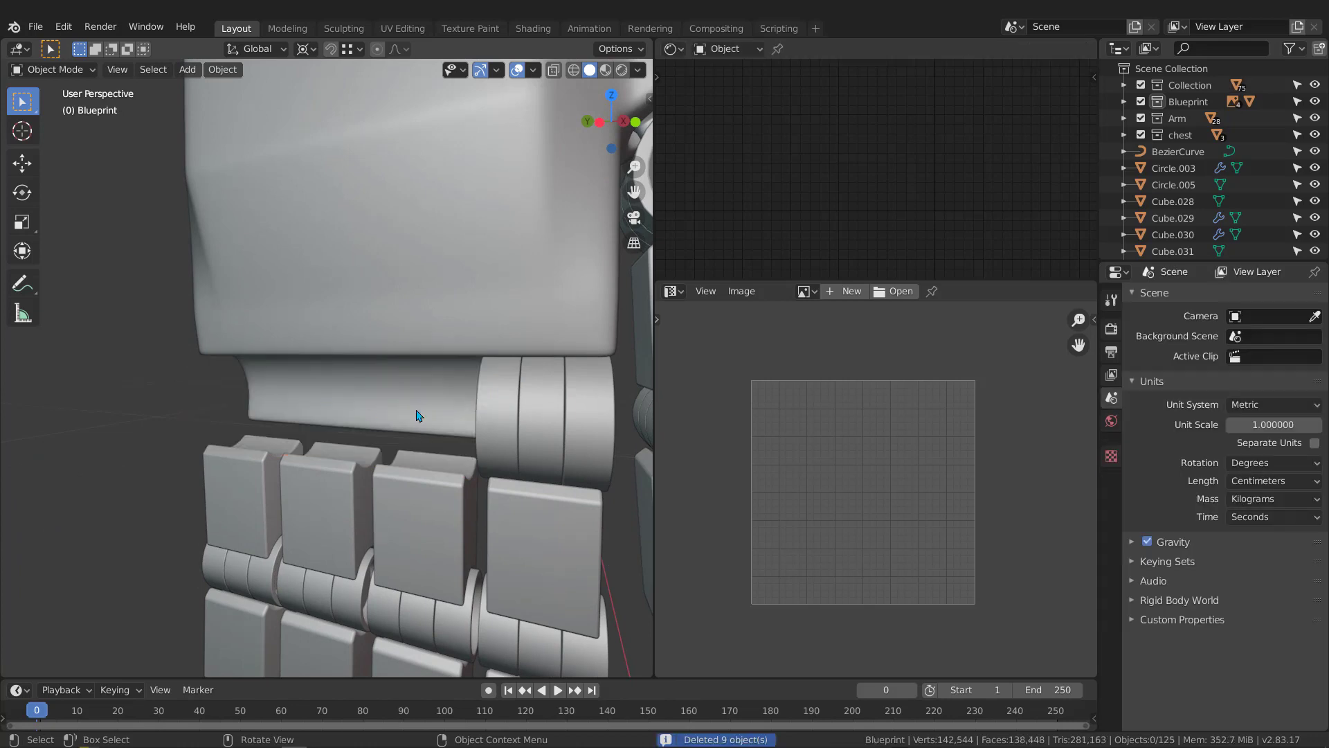
Duplicate the first finger's three unwrapped knuckle cylinders 0.89669 cm along Y, above the second finger
{"action": "left_click", "coordinate": [507, 405]}
{"action": "left_click", "coordinate": [543, 410], "text": "shift"}
{"action": "left_click", "coordinate": [591, 409], "text": "shift"}
{"action": "middle_click_drag", "start_coordinate": [593, 408], "coordinate": [207, 277]}
{"action": "key", "text": "KP_3"}
{"action": "scroll", "coordinate": [551, 408], "scroll_direction": "up", "scroll_amount": 3}
{"action": "scroll", "coordinate": [427, 373], "scroll_direction": "down", "scroll_amount": 2}
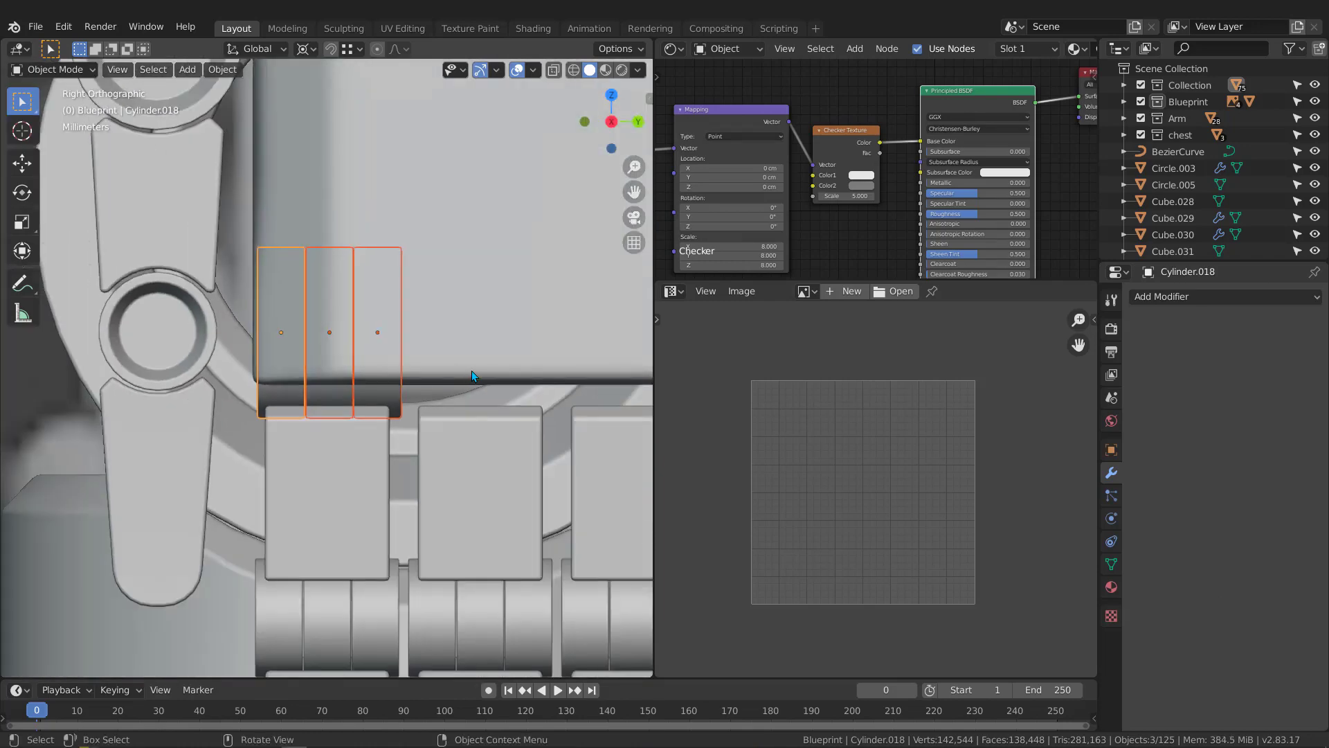
{"action": "key", "text": "shift+d"}
{"action": "key", "text": "y"}
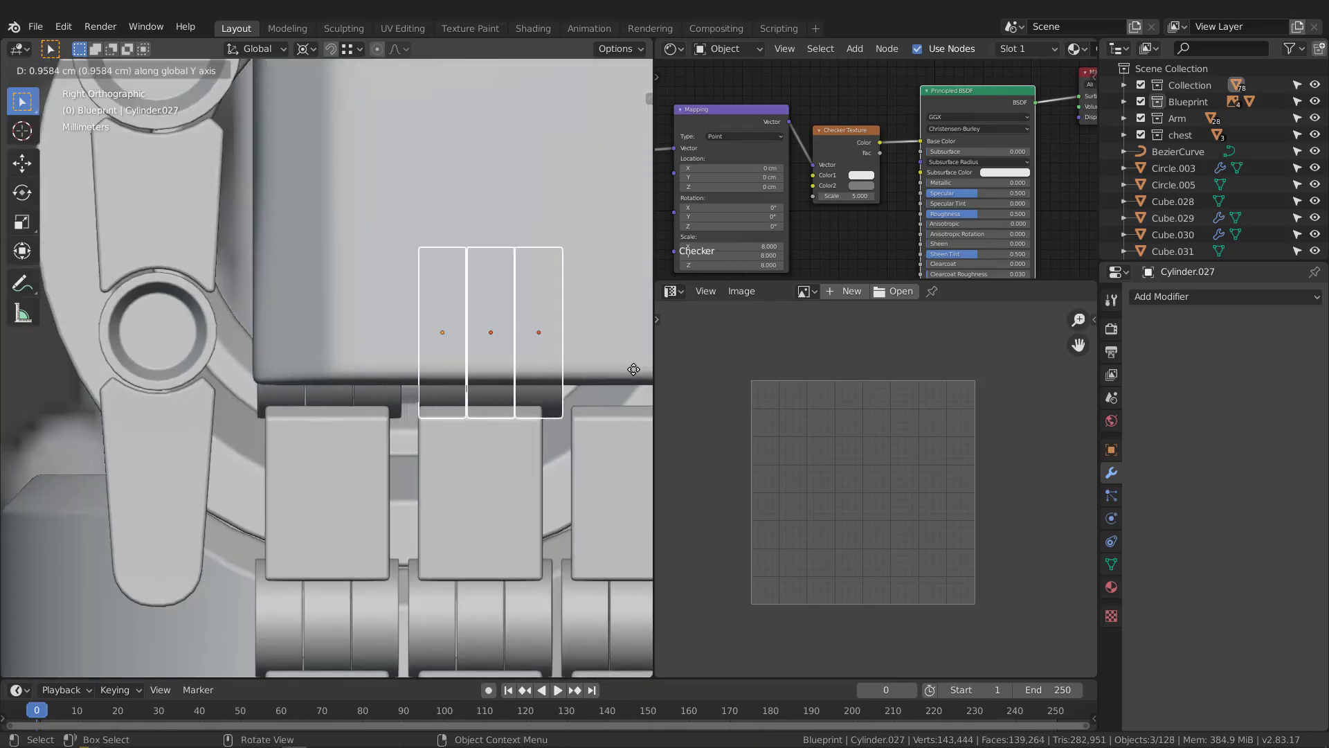
{"action": "left_click", "coordinate": [622, 366]}
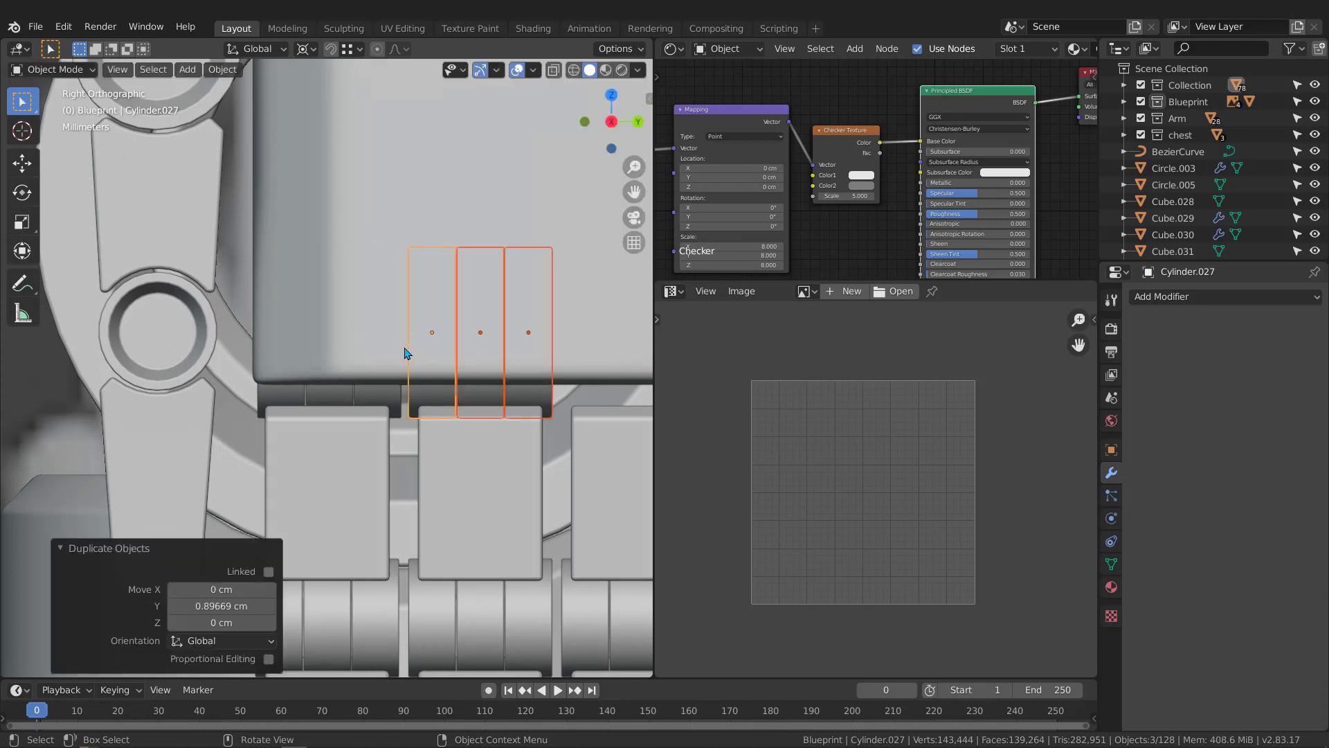
Repeat the cylinder duplication twice to fill the knuckles of the third and fourth fingers
{"action": "scroll", "coordinate": [416, 353], "scroll_direction": "down", "scroll_amount": 3}
{"action": "middle_click_drag", "start_coordinate": [568, 356], "coordinate": [466, 365], "text": "shift"}
{"action": "scroll", "coordinate": [449, 371], "scroll_direction": "up", "scroll_amount": 2}
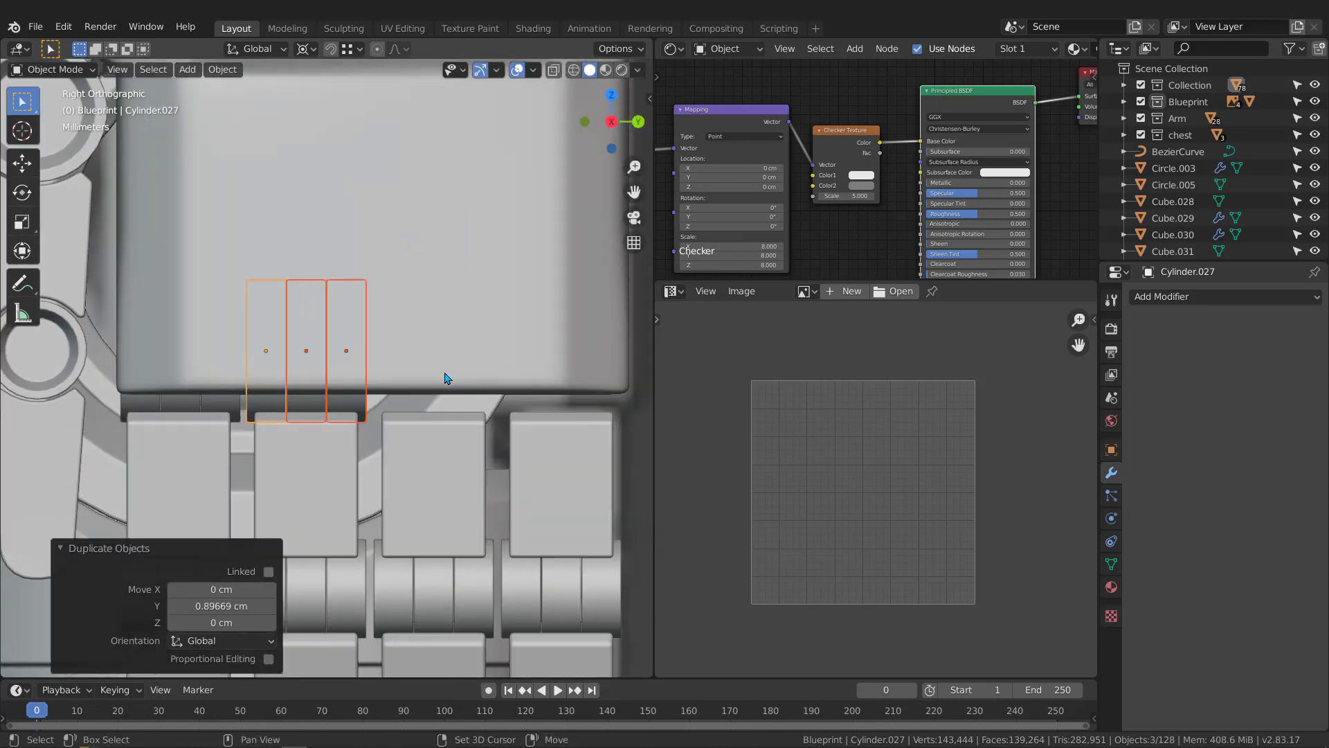
{"action": "key", "text": "shift+r"}
{"action": "key", "text": "shift+r"}
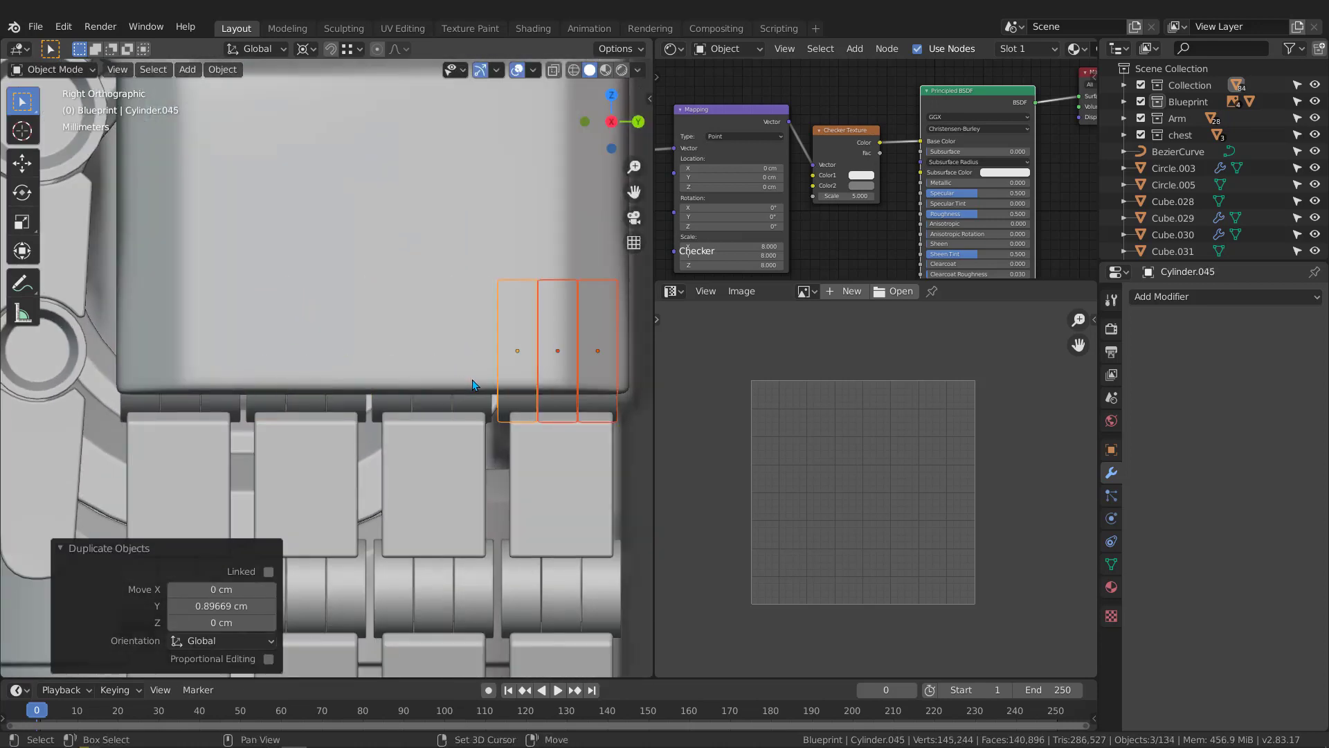
Inspect the outermost duplicated knuckle cylinder's mesh and UVs in Edit Mode
{"action": "scroll", "coordinate": [463, 385], "scroll_direction": "down", "scroll_amount": 2}
{"action": "middle_click_drag", "start_coordinate": [234, 389], "coordinate": [505, 380]}
{"action": "left_click", "coordinate": [446, 363]}
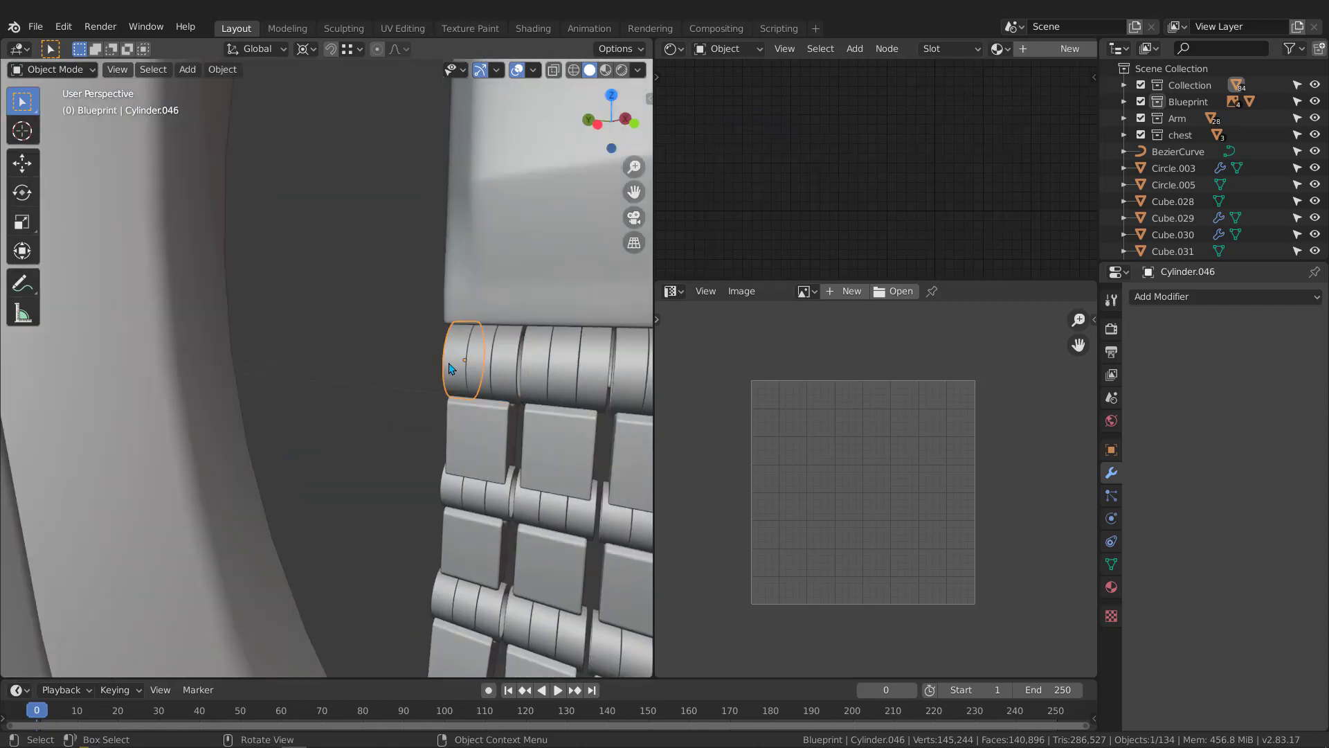
{"action": "key", "text": "Tab"}
{"action": "key", "text": "Tab"}
{"action": "middle_click_drag", "start_coordinate": [368, 368], "coordinate": [617, 451]}
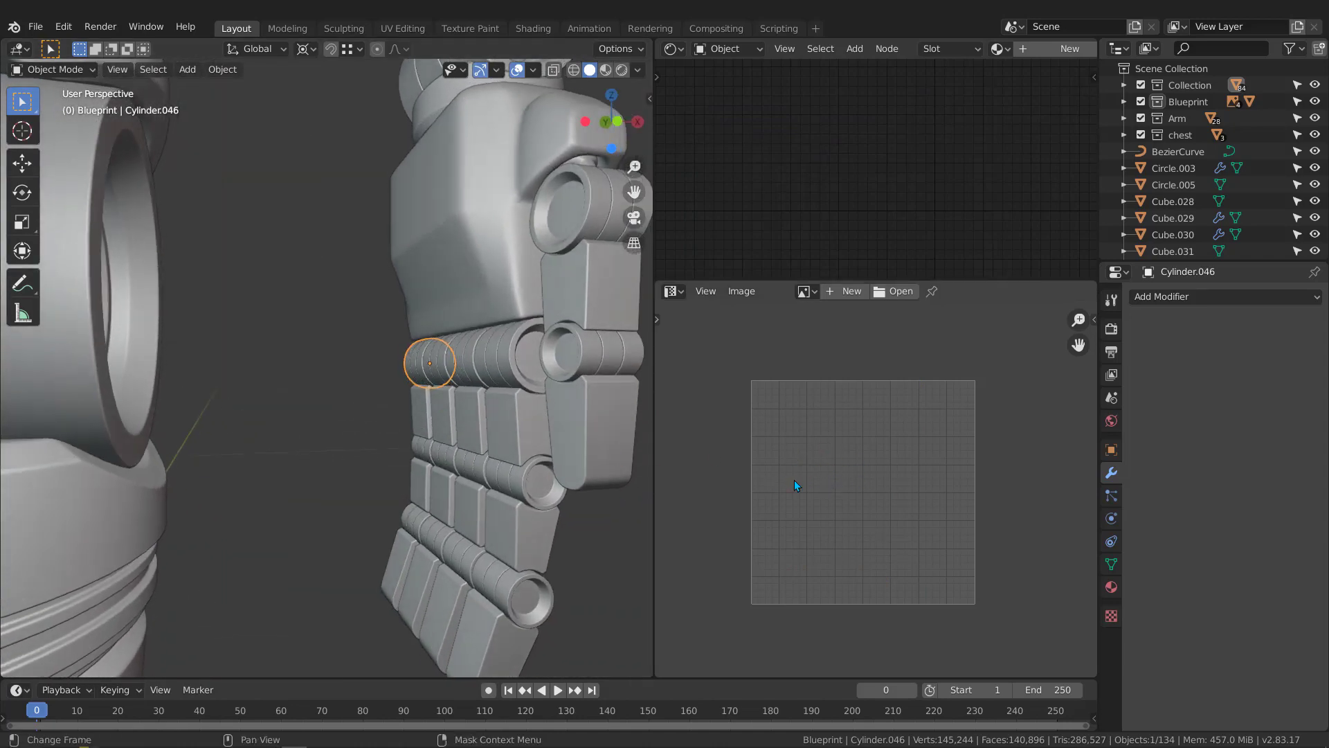
Isolate the first finger's upper block, apply its Bevel modifier and enter Edit Mode
{"action": "scroll", "coordinate": [496, 407], "scroll_direction": "up", "scroll_amount": 2}
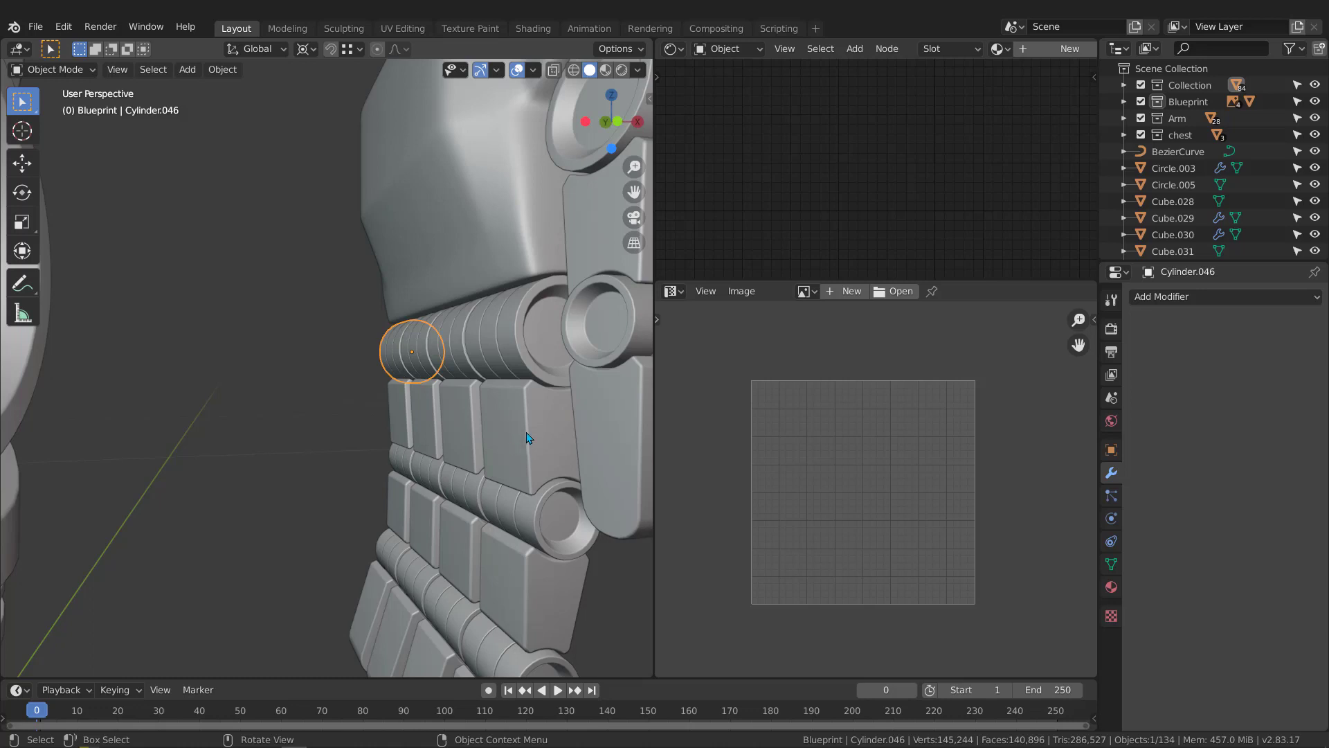
{"action": "left_click", "coordinate": [497, 426]}
{"action": "key", "text": "KP_Divide"}
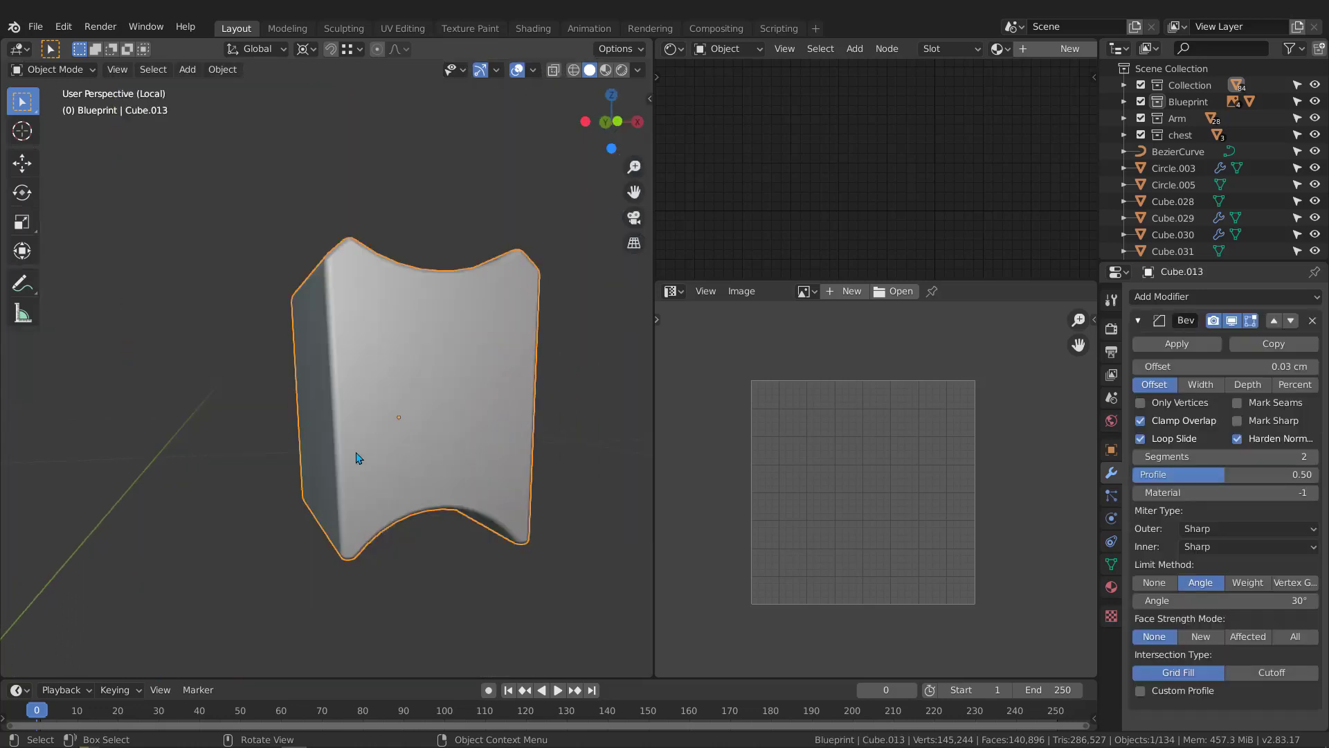
{"action": "left_click", "coordinate": [1186, 342]}
{"action": "key", "text": "Tab"}
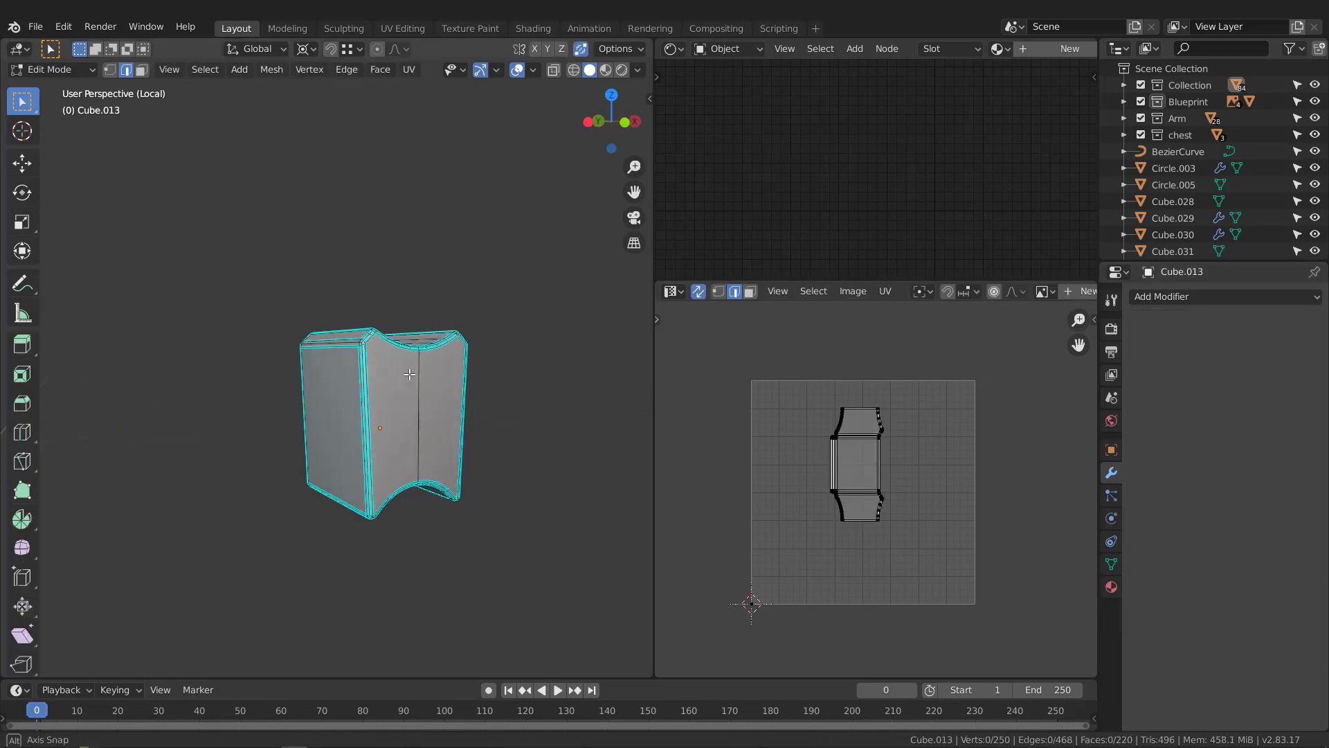
Select the two large faces on one curved-edge side of the finger block
{"action": "middle_click_drag", "start_coordinate": [410, 374], "coordinate": [472, 456]}
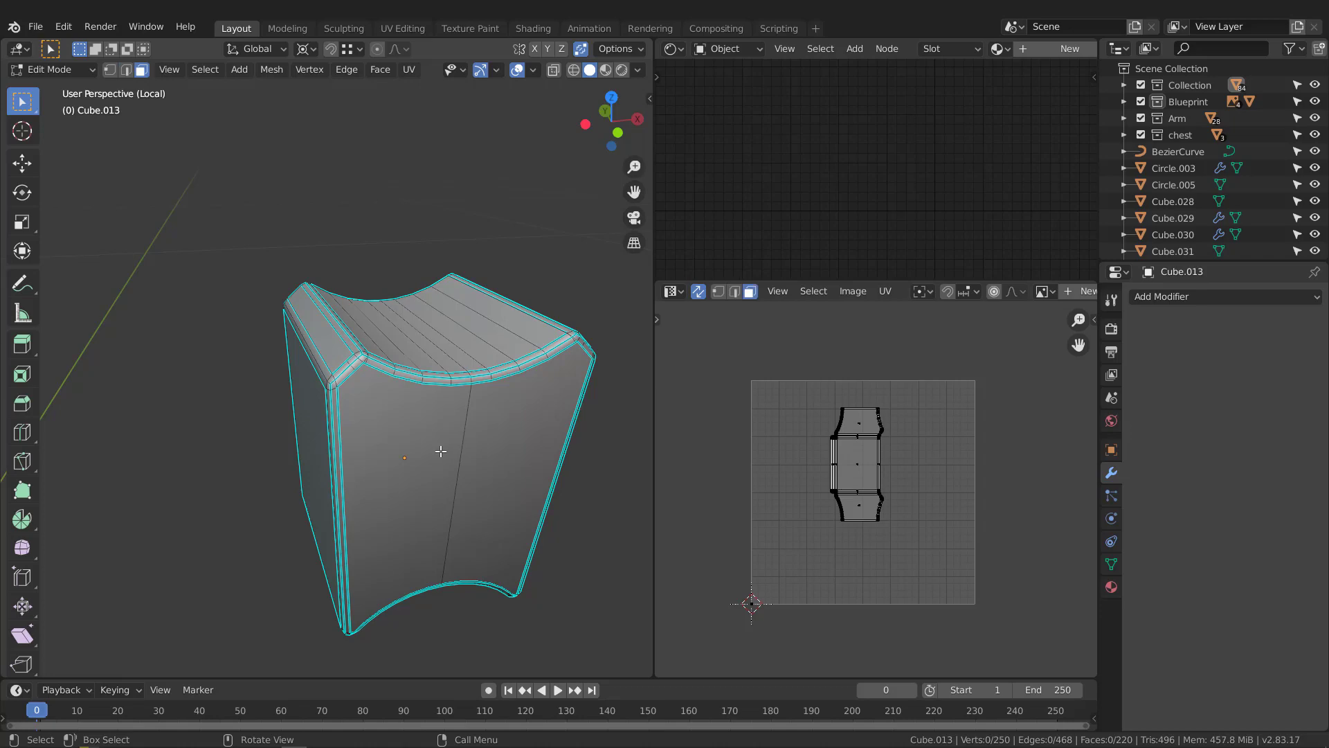
{"action": "left_click", "coordinate": [440, 451]}
{"action": "left_click", "coordinate": [517, 452], "text": "shift"}
{"action": "middle_click_drag", "start_coordinate": [516, 452], "coordinate": [441, 435]}
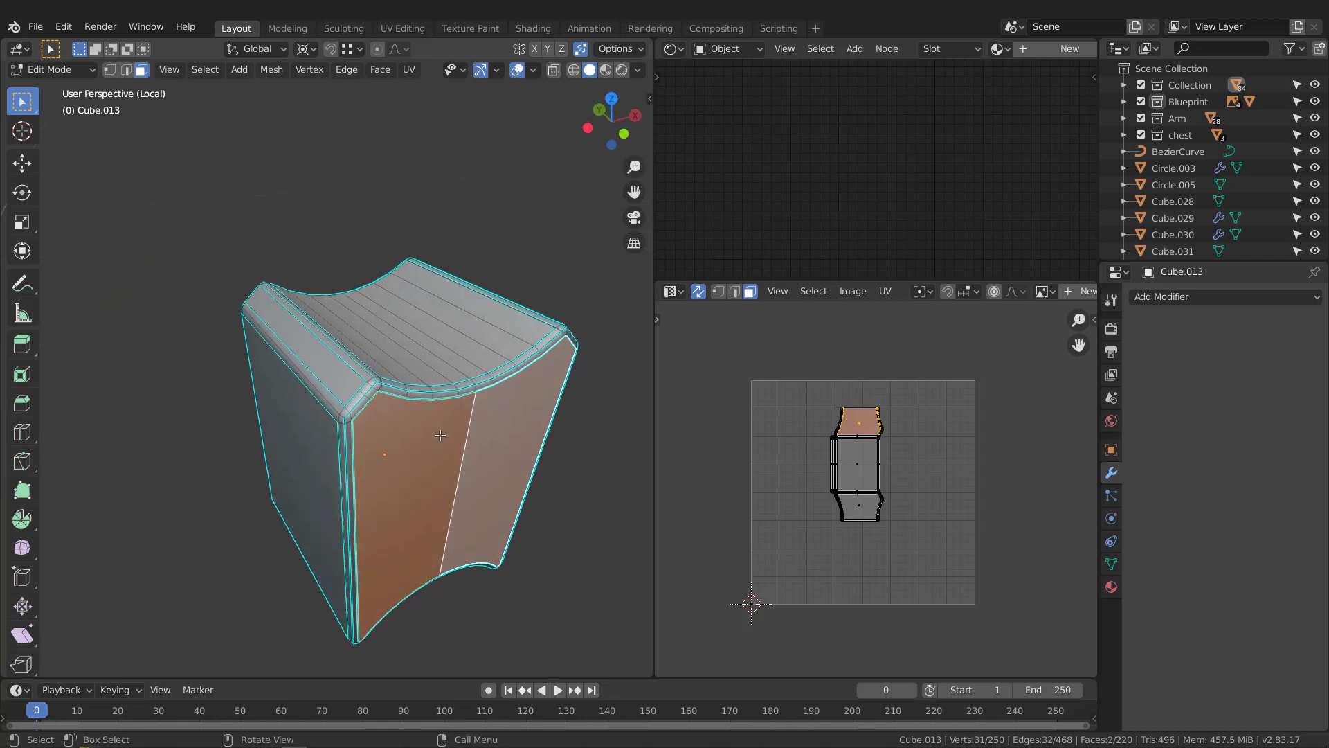
{"action": "key", "text": "ctrl+KP_Add"}
{"action": "middle_click_drag", "start_coordinate": [173, 346], "coordinate": [374, 308]}
{"action": "scroll", "coordinate": [208, 340], "scroll_direction": "down", "scroll_amount": 1}
{"action": "key", "text": "ctrl+z"}
{"action": "key", "text": "ctrl+z"}
{"action": "scroll", "coordinate": [374, 311], "scroll_direction": "up", "scroll_amount": 2}
Add the two large faces on the block's opposite side and grow the selection by one face step
{"action": "left_click", "coordinate": [362, 456], "text": "shift"}
{"action": "left_click", "coordinate": [448, 460], "text": "shift"}
{"action": "middle_click_drag", "start_coordinate": [448, 460], "coordinate": [214, 439]}
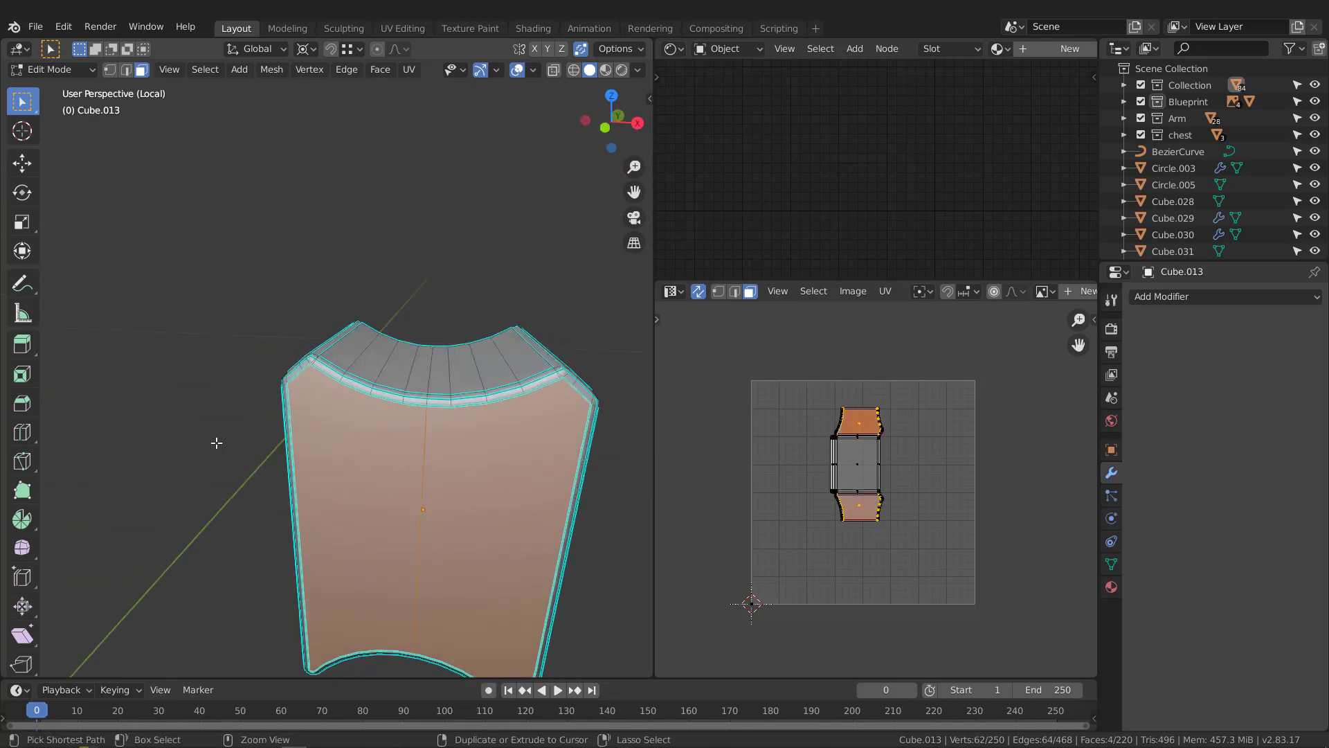
{"action": "key", "text": "ctrl+KP_Add"}
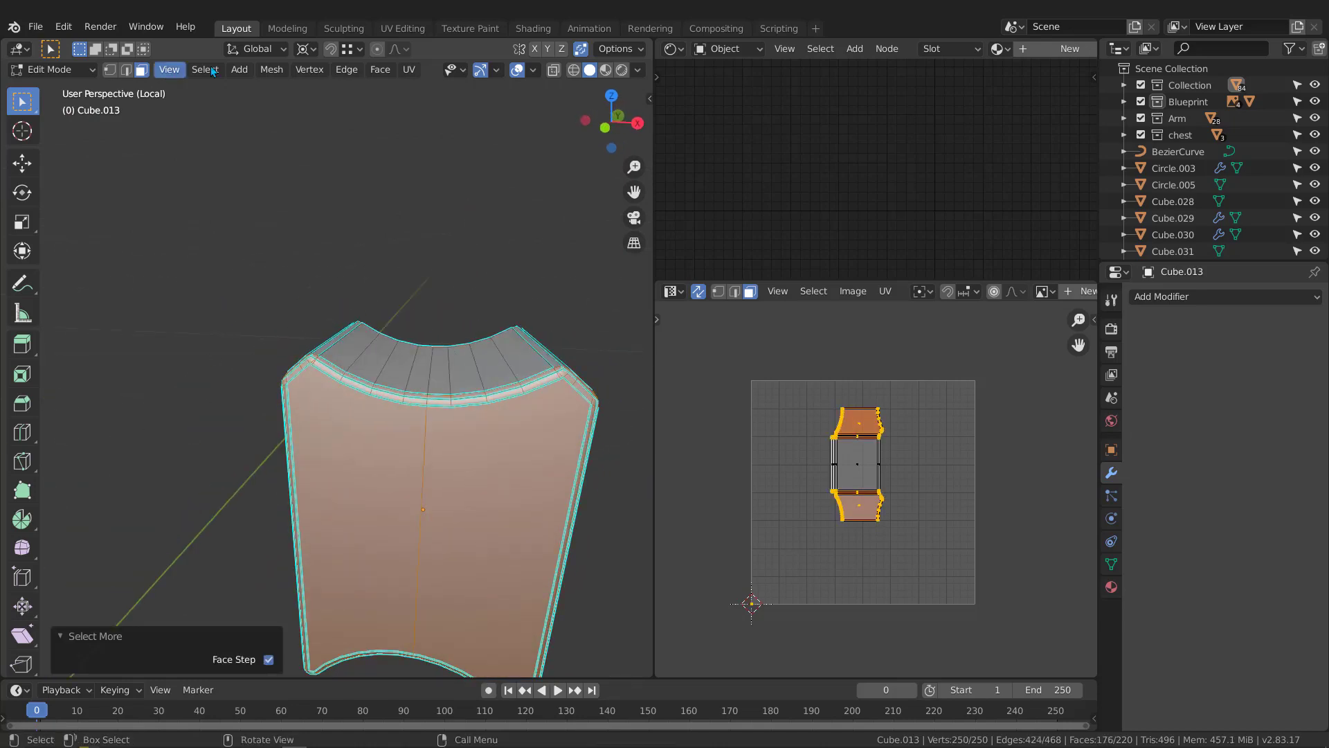
Reduce the finger block's face selection to its boundary loops and mark those edges as seams
{"action": "left_click", "coordinate": [208, 69]}
{"action": "mouse_move", "coordinate": [277, 319]}
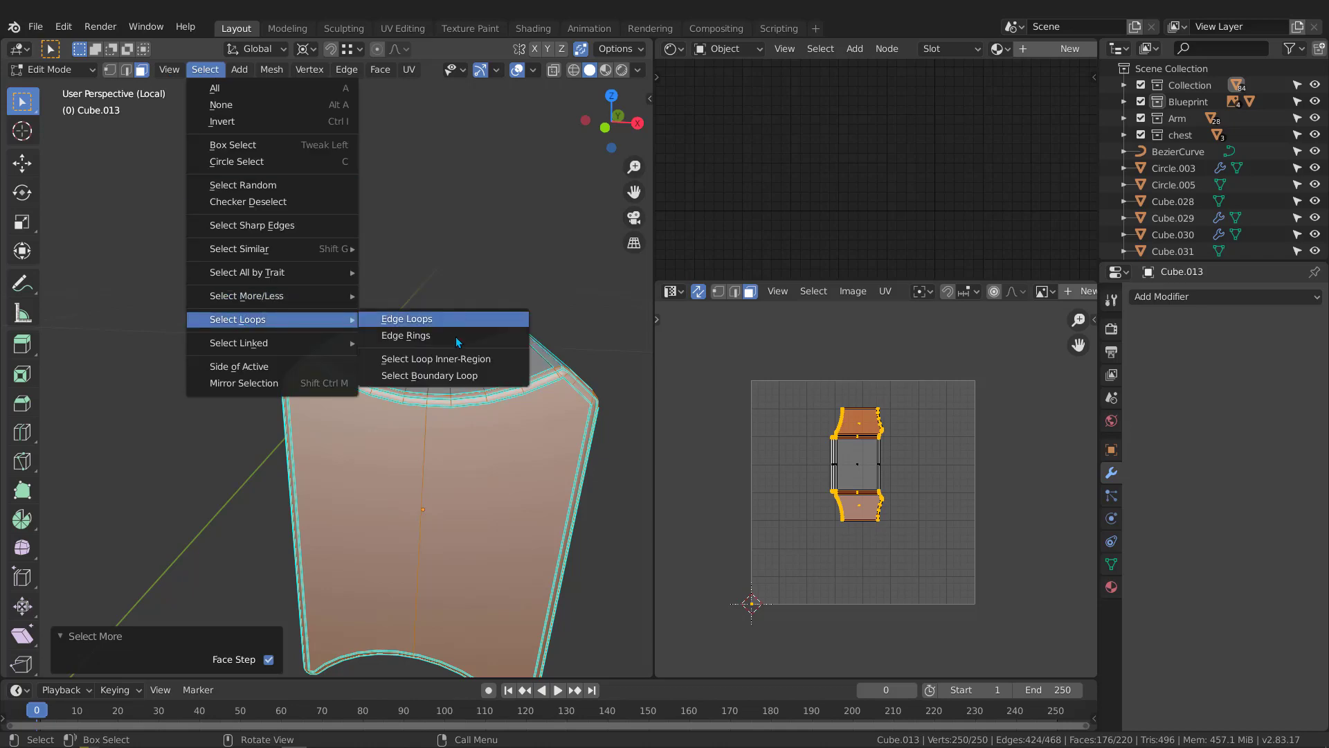
{"action": "left_click", "coordinate": [424, 375]}
{"action": "middle_click_drag", "start_coordinate": [424, 385], "coordinate": [448, 436]}
{"action": "key", "text": "q"}
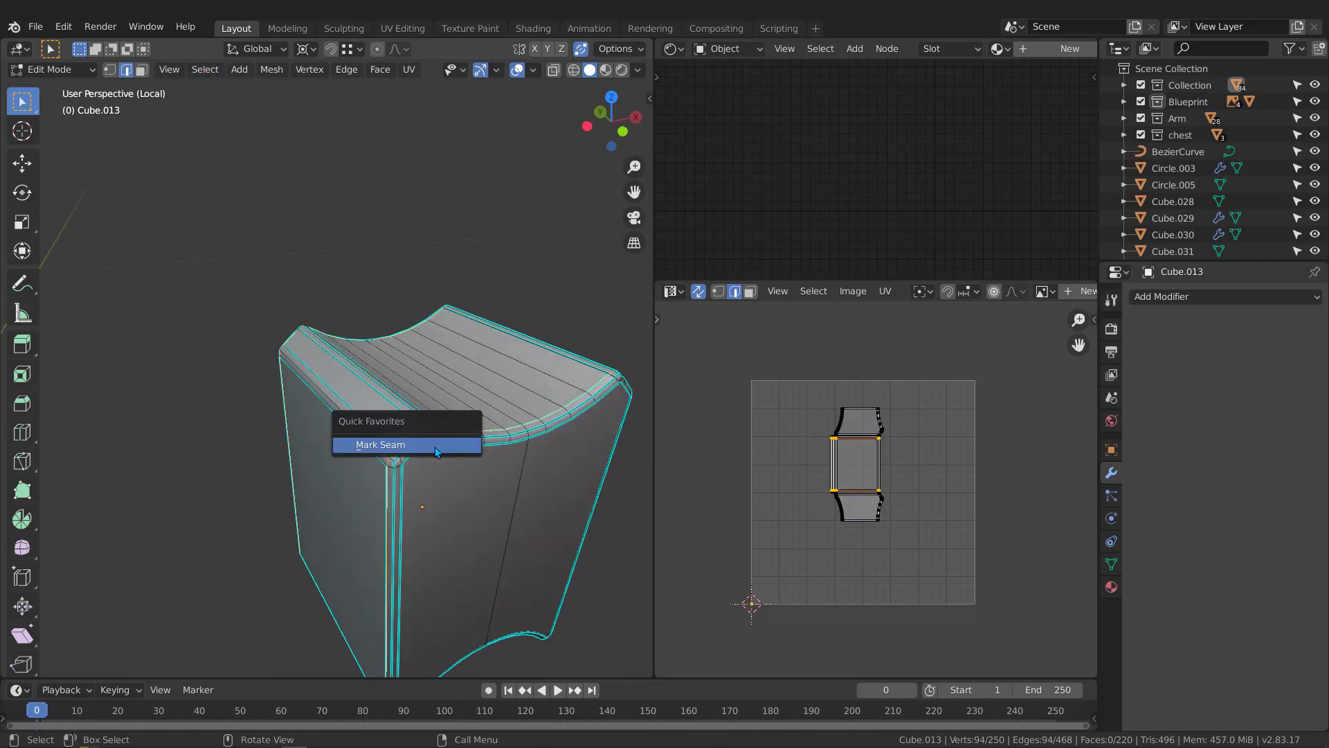
{"action": "left_click", "coordinate": [435, 447]}
Mark one connecting edge beside the block's upper curved recess and another at its lower end as seams
{"action": "scroll", "coordinate": [457, 450], "scroll_direction": "up", "scroll_amount": 4}
{"action": "left_click", "coordinate": [462, 453]}
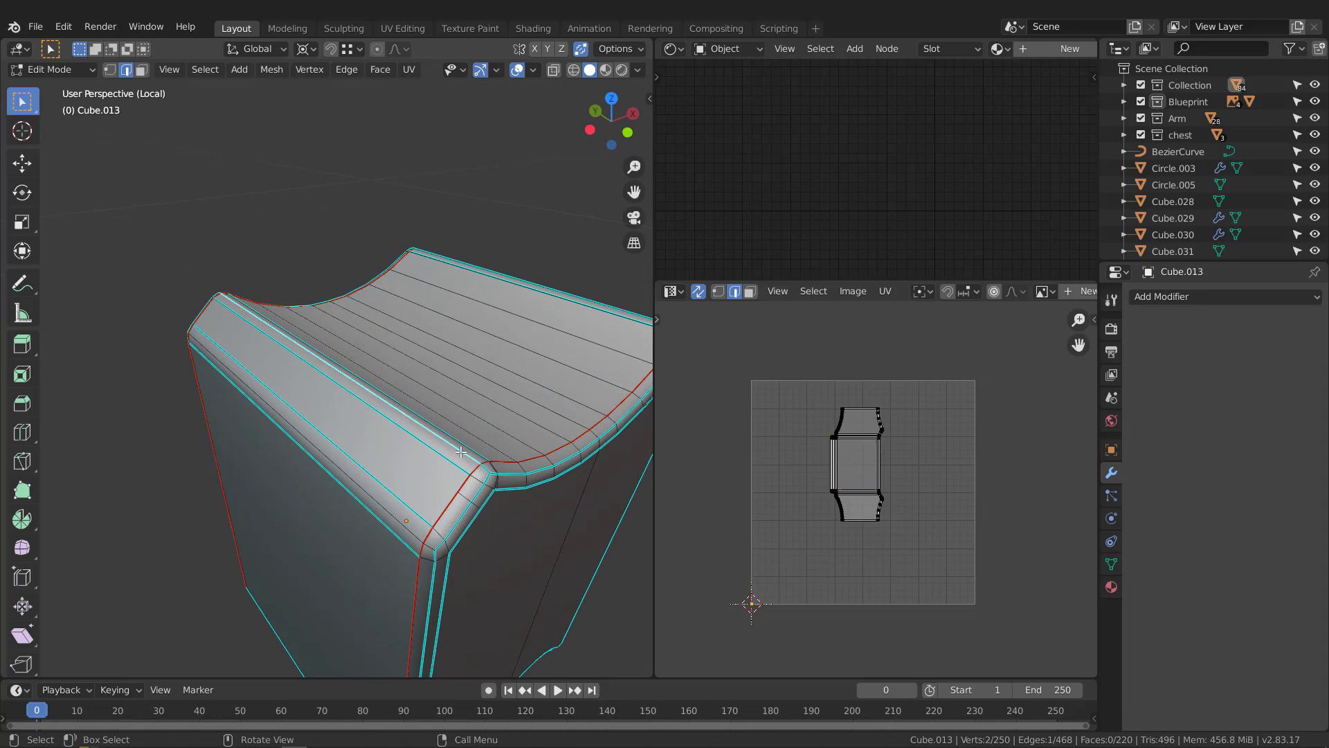
{"action": "key", "text": "q"}
{"action": "left_click", "coordinate": [457, 460]}
{"action": "scroll", "coordinate": [461, 485], "scroll_direction": "down", "scroll_amount": 5}
{"action": "scroll", "coordinate": [408, 359], "scroll_direction": "up", "scroll_amount": 5}
{"action": "middle_click_drag", "start_coordinate": [463, 510], "coordinate": [460, 459]}
{"action": "scroll", "coordinate": [409, 359], "scroll_direction": "down", "scroll_amount": 5}
{"action": "scroll", "coordinate": [332, 495], "scroll_direction": "up", "scroll_amount": 2}
{"action": "left_click", "coordinate": [327, 490]}
{"action": "key", "text": "q"}
{"action": "left_click", "coordinate": [328, 489]}
Unwrap the entire finger block, return to Object Mode and exit local view
{"action": "scroll", "coordinate": [339, 429], "scroll_direction": "down", "scroll_amount": 3}
{"action": "key", "text": "a"}
{"action": "middle_click_drag", "start_coordinate": [837, 475], "coordinate": [832, 500]}
{"action": "key", "text": "u"}
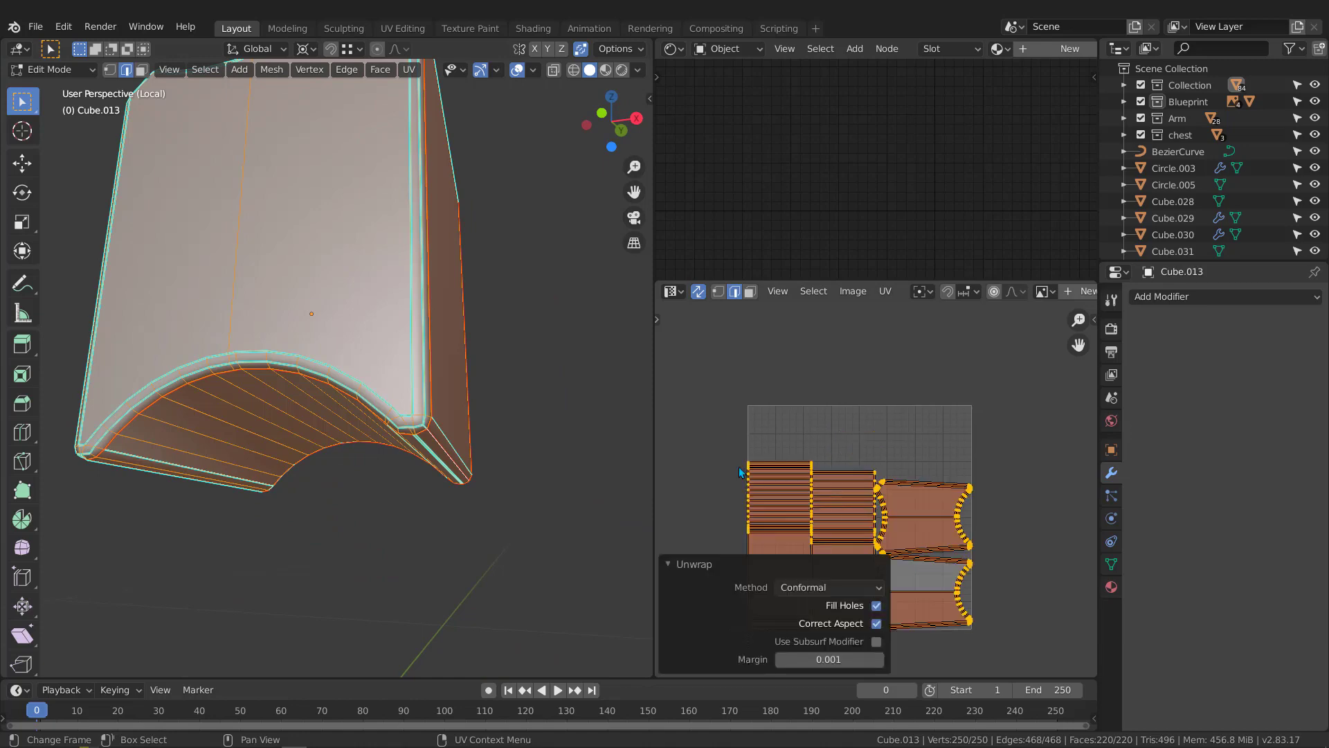
{"action": "scroll", "coordinate": [405, 377], "scroll_direction": "down", "scroll_amount": 2}
{"action": "middle_click_drag", "start_coordinate": [305, 339], "coordinate": [416, 426]}
{"action": "key", "text": "Tab"}
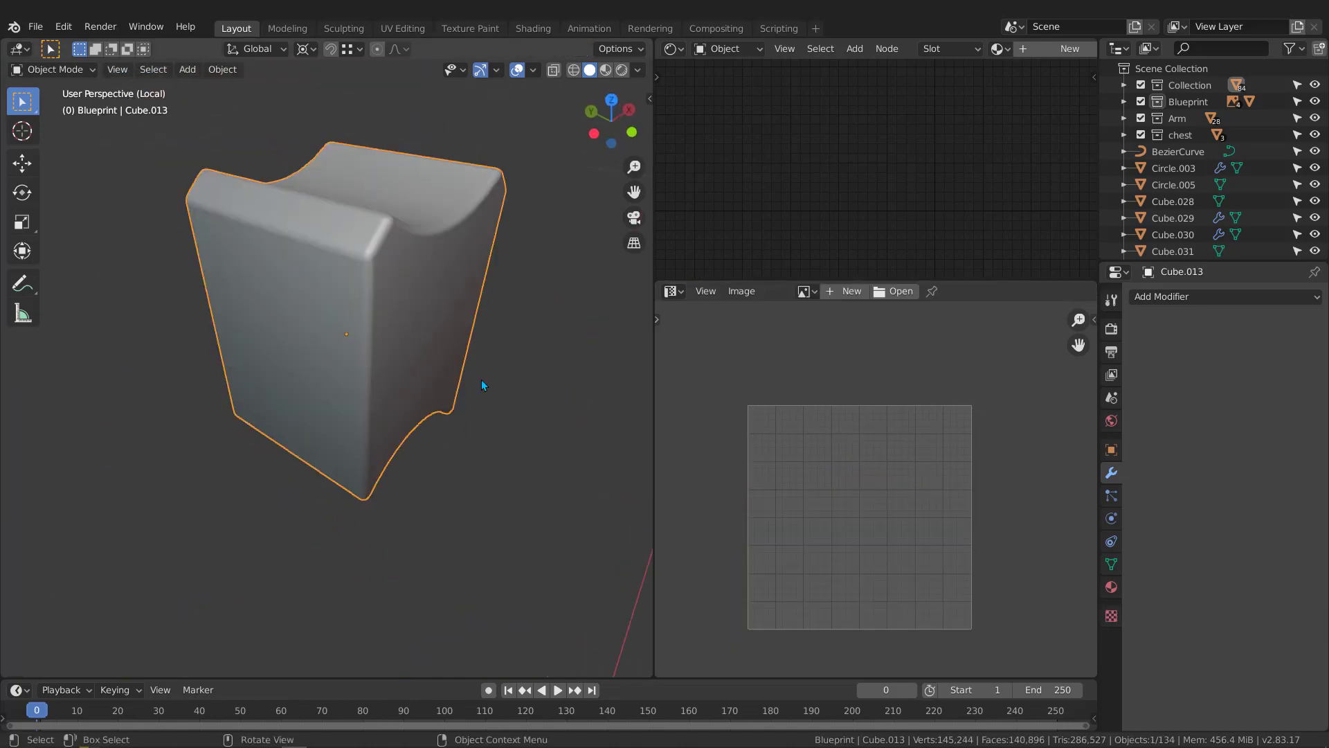
{"action": "middle_click_drag", "start_coordinate": [480, 380], "coordinate": [463, 362]}
{"action": "key", "text": "KP_Divide"}
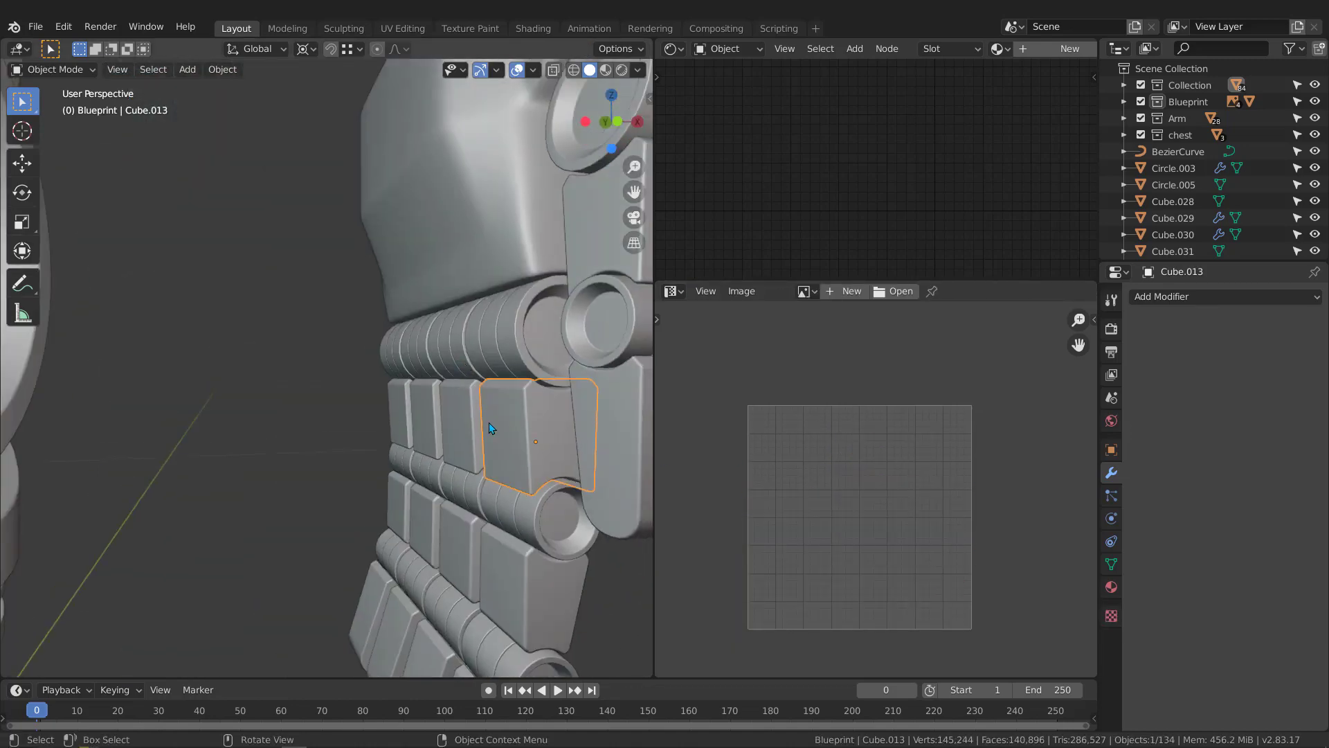
Assign the existing Checker material to the finger block and switch the viewport to Material Preview
{"action": "left_click", "coordinate": [1003, 50]}
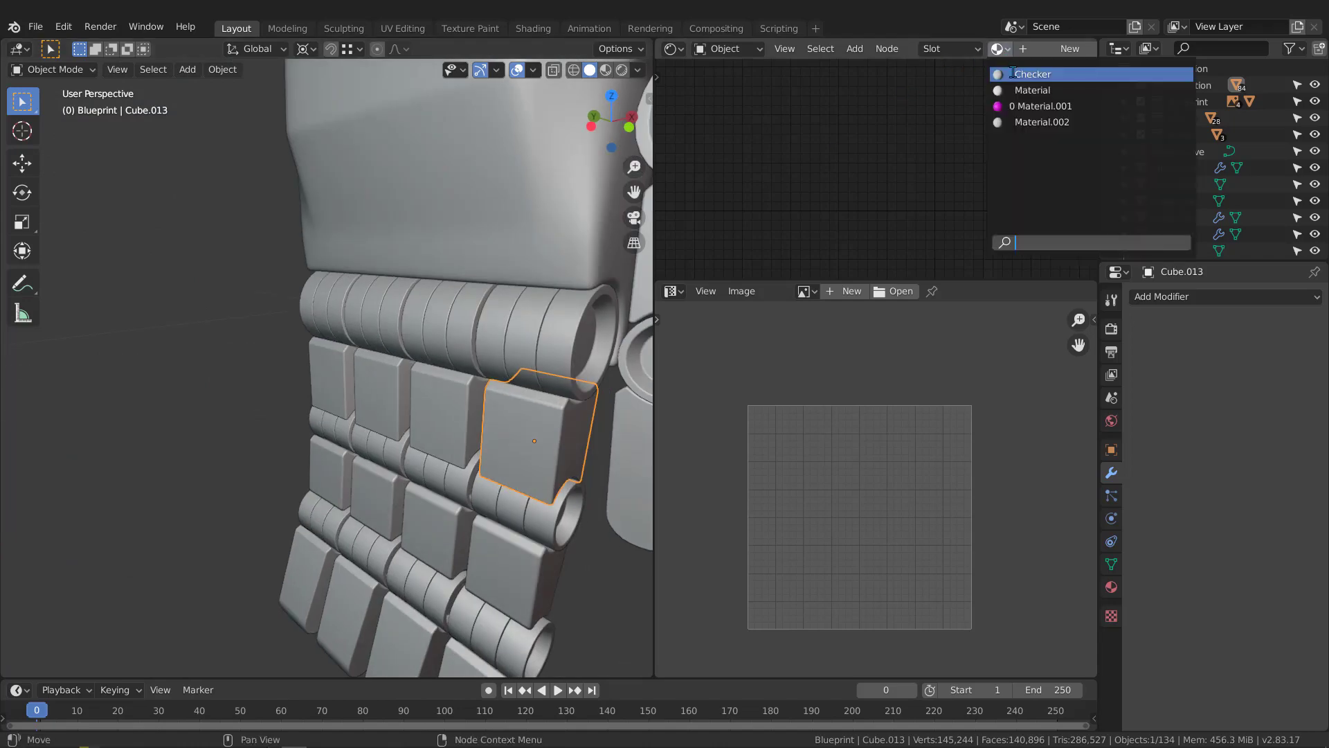
{"action": "left_click", "coordinate": [1017, 75]}
{"action": "key", "text": "z"}
{"action": "left_click", "coordinate": [436, 612]}
{"action": "middle_click_drag", "start_coordinate": [434, 606], "coordinate": [424, 301]}
Try to assign the Checker material to the whole row of upper knuckle cylinders at once
{"action": "left_click_drag", "start_coordinate": [496, 324], "coordinate": [497, 326]}
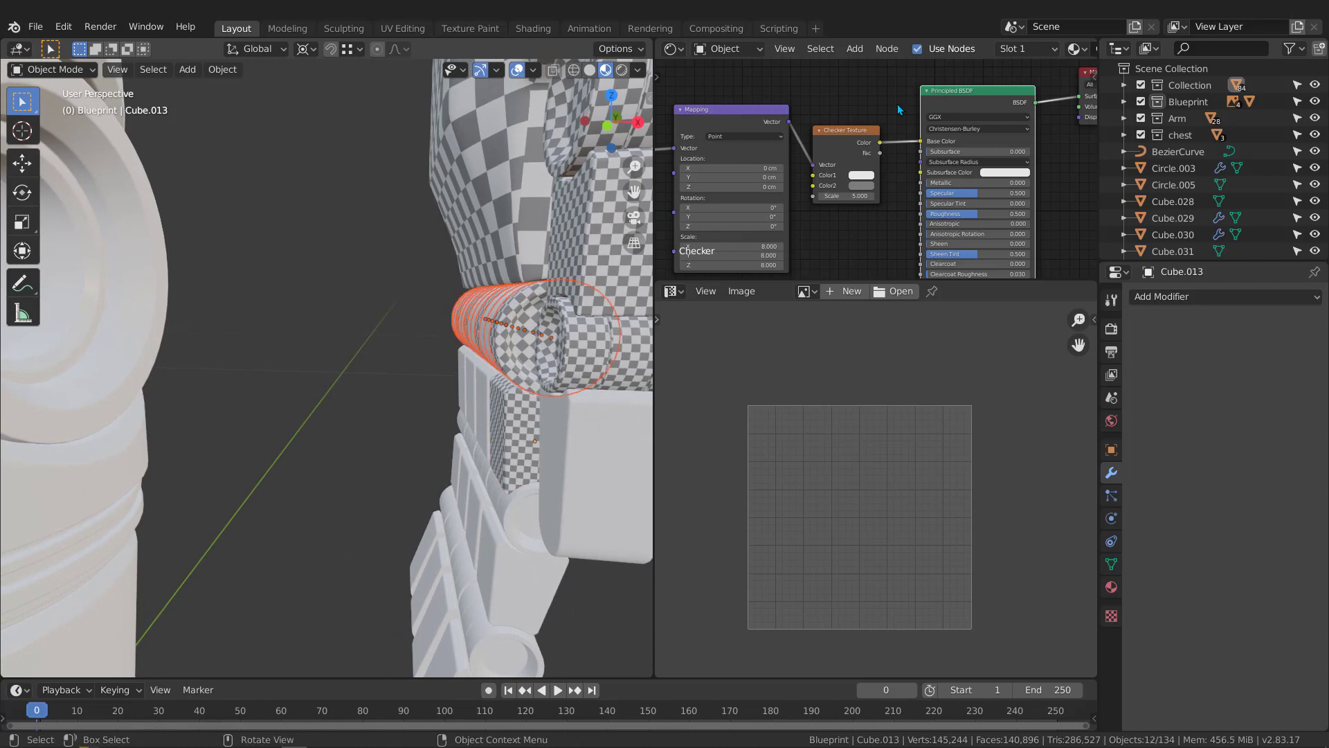
{"action": "middle_click_drag", "start_coordinate": [977, 111], "coordinate": [874, 122]}
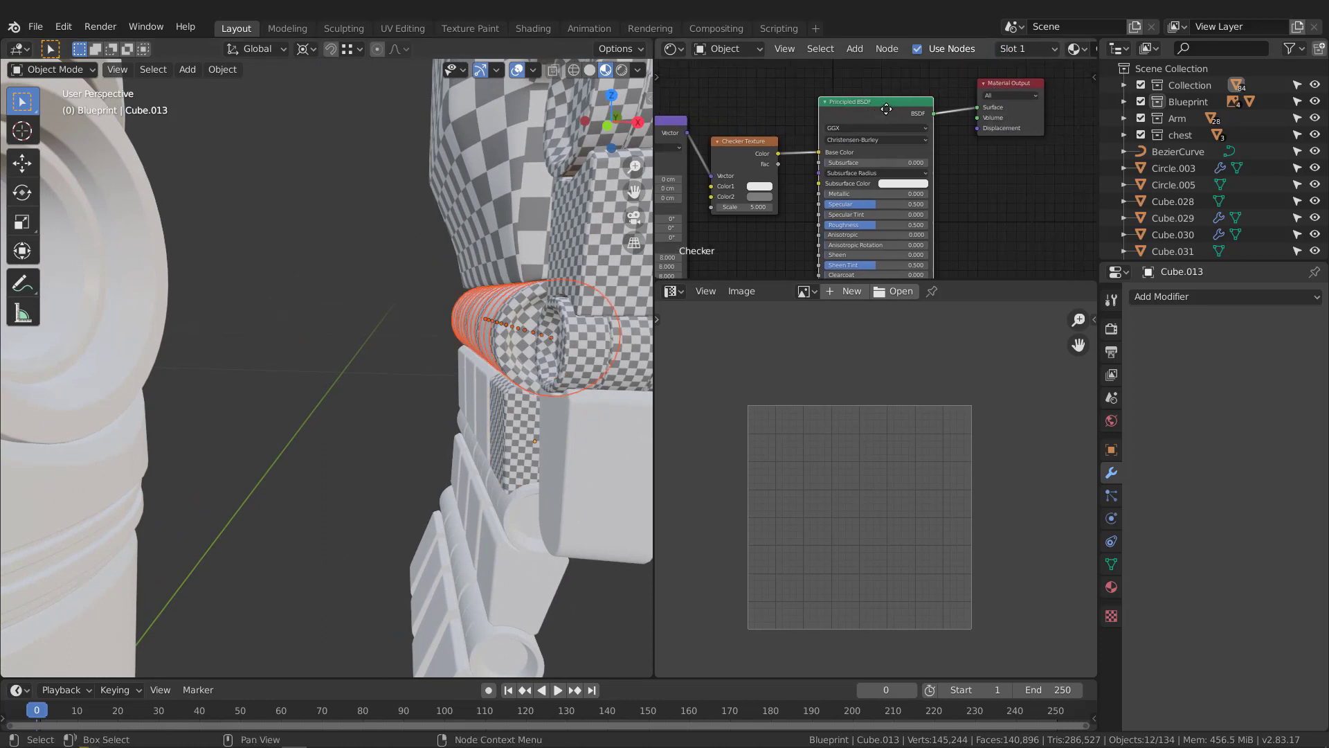
{"action": "scroll", "coordinate": [904, 50], "scroll_direction": "down", "scroll_amount": 5}
{"action": "left_click", "coordinate": [921, 52]}
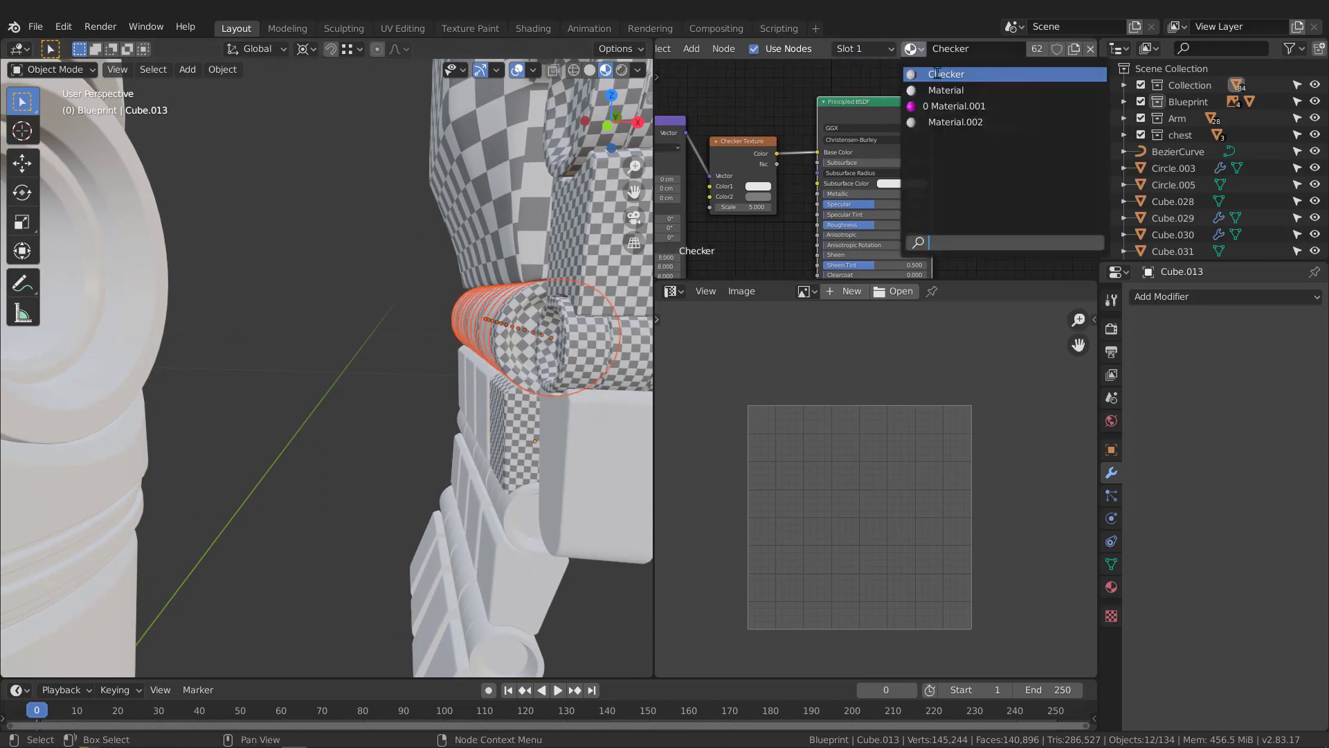
{"action": "left_click", "coordinate": [935, 71]}
Select the untextured upper knuckle cylinders with a checkered one active and link its material to them
{"action": "middle_click_drag", "start_coordinate": [509, 311], "coordinate": [533, 335]}
{"action": "scroll", "coordinate": [555, 317], "scroll_direction": "up", "scroll_amount": 2}
{"action": "left_click", "coordinate": [556, 320]}
{"action": "scroll", "coordinate": [482, 335], "scroll_direction": "down", "scroll_amount": 2}
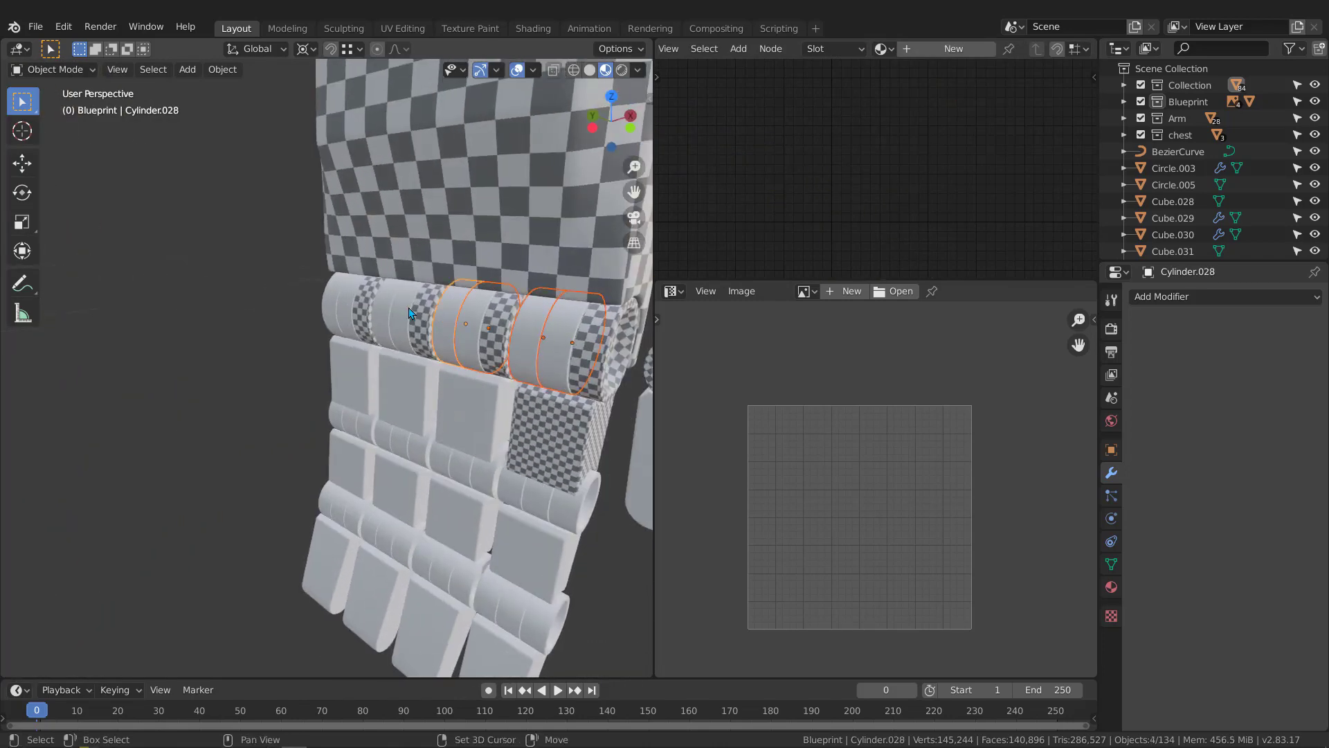
{"action": "left_click", "coordinate": [325, 306], "text": "shift"}
{"action": "scroll", "coordinate": [325, 306], "scroll_direction": "up", "scroll_amount": 3}
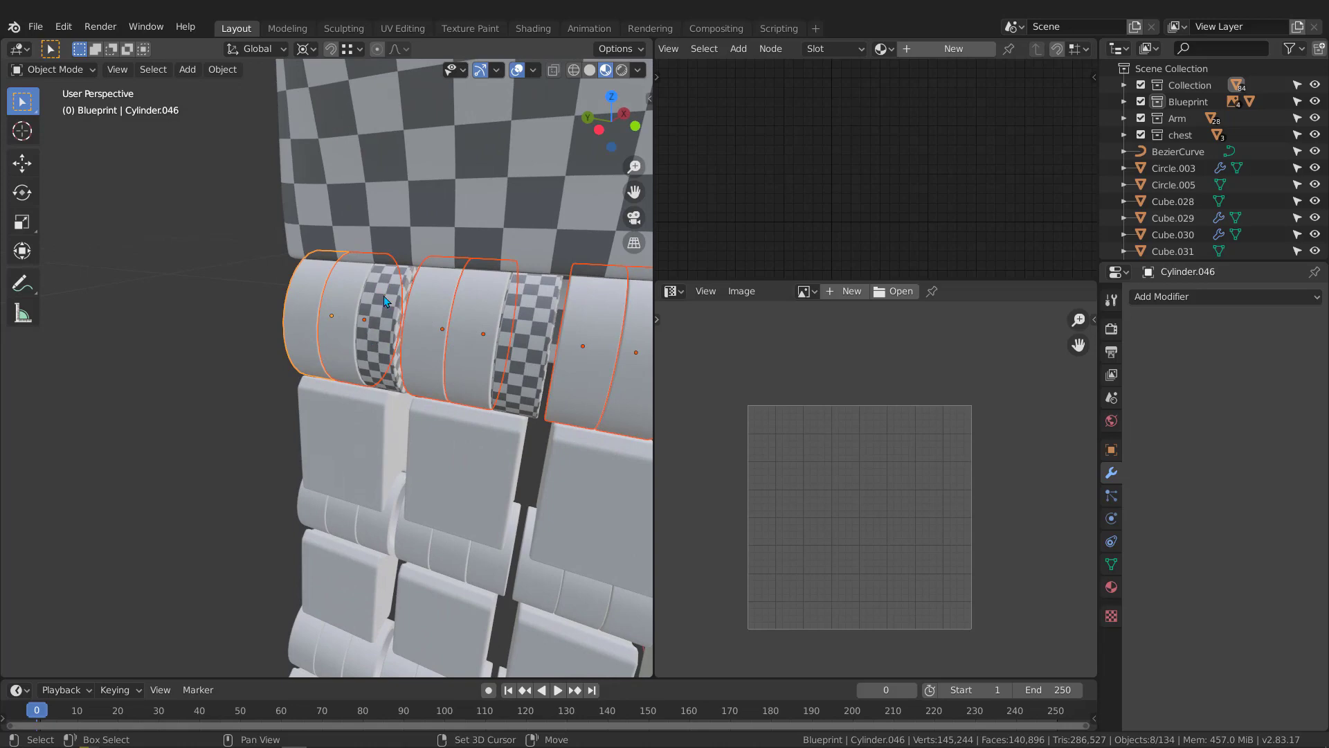
{"action": "left_click", "coordinate": [382, 317], "text": "shift"}
{"action": "key", "text": "ctrl+l"}
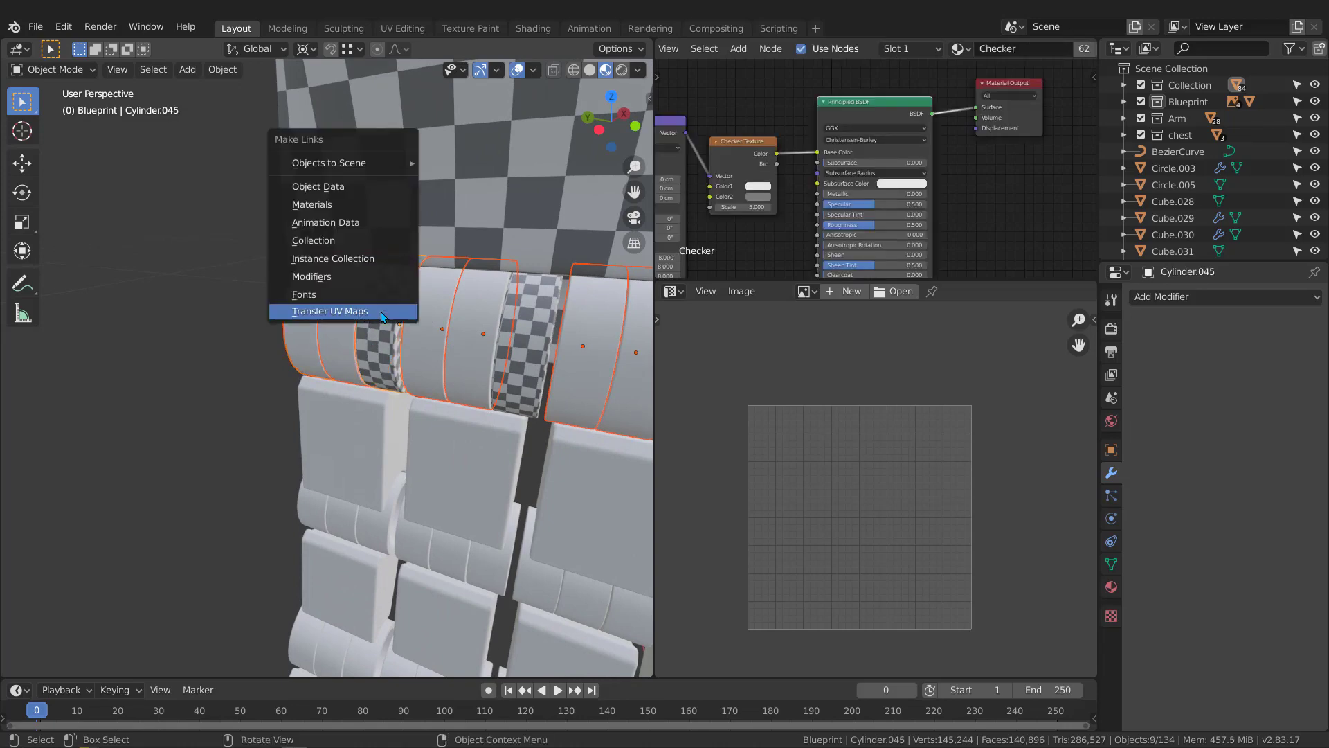
{"action": "left_click", "coordinate": [325, 206]}
Delete the three untextured upper finger blocks beside the checkered one
{"action": "scroll", "coordinate": [231, 316], "scroll_direction": "down", "scroll_amount": 3}
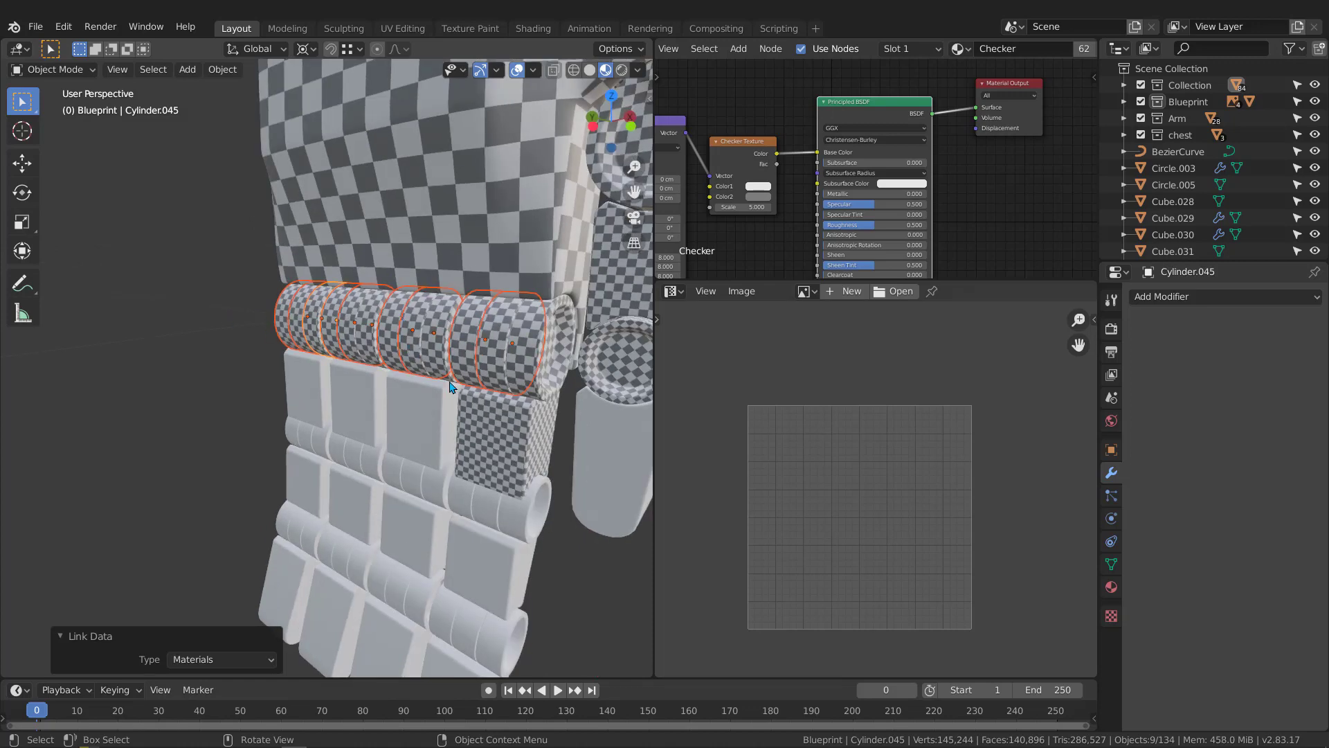
{"action": "middle_click_drag", "start_coordinate": [450, 386], "coordinate": [463, 318]}
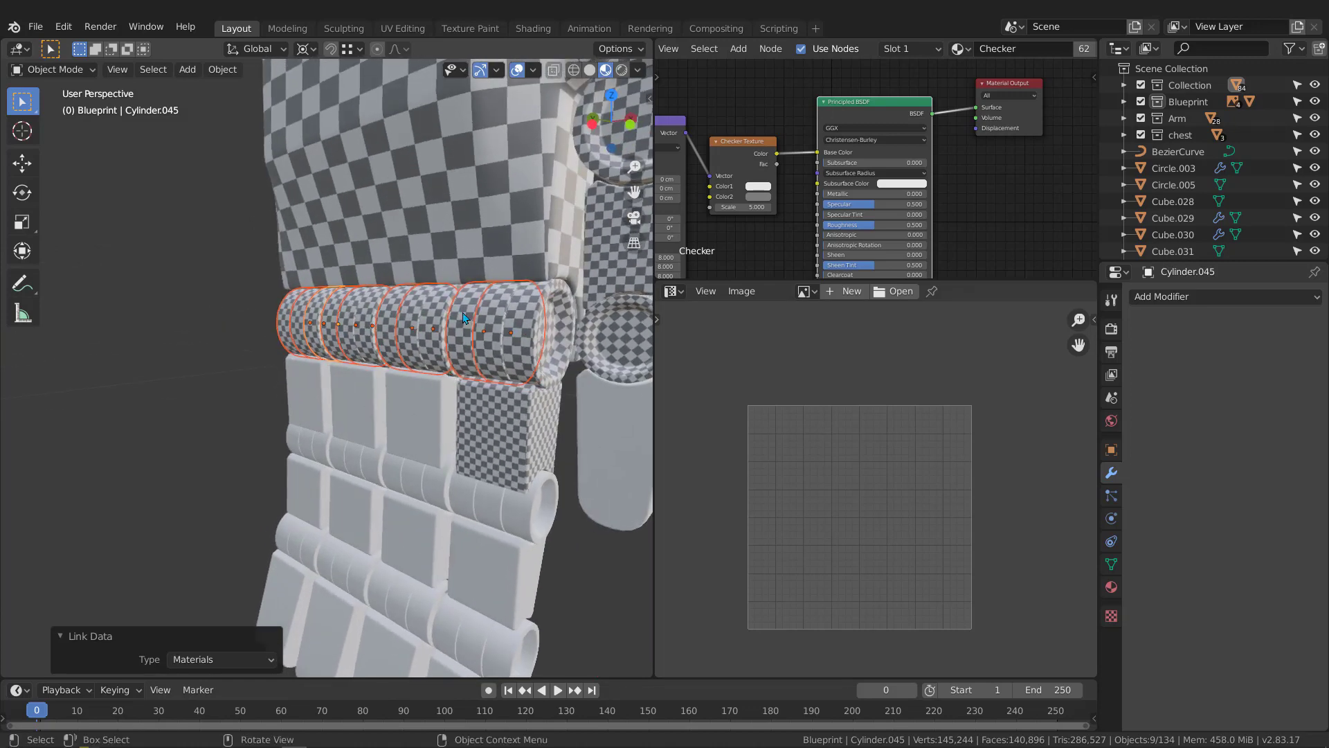
{"action": "middle_click_drag", "start_coordinate": [431, 420], "coordinate": [288, 398]}
{"action": "left_click", "coordinate": [447, 414]}
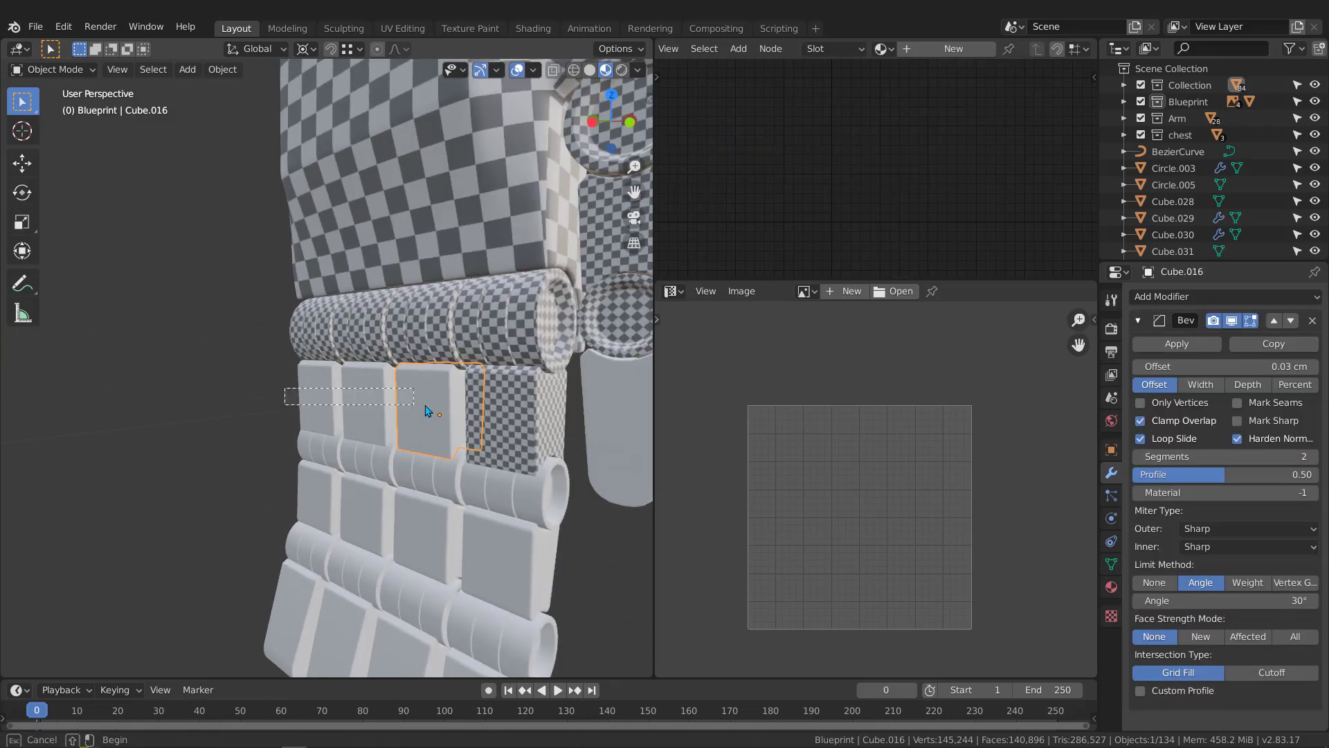
{"action": "left_click_drag", "start_coordinate": [427, 410], "coordinate": [426, 410]}
{"action": "key", "text": "Delete"}
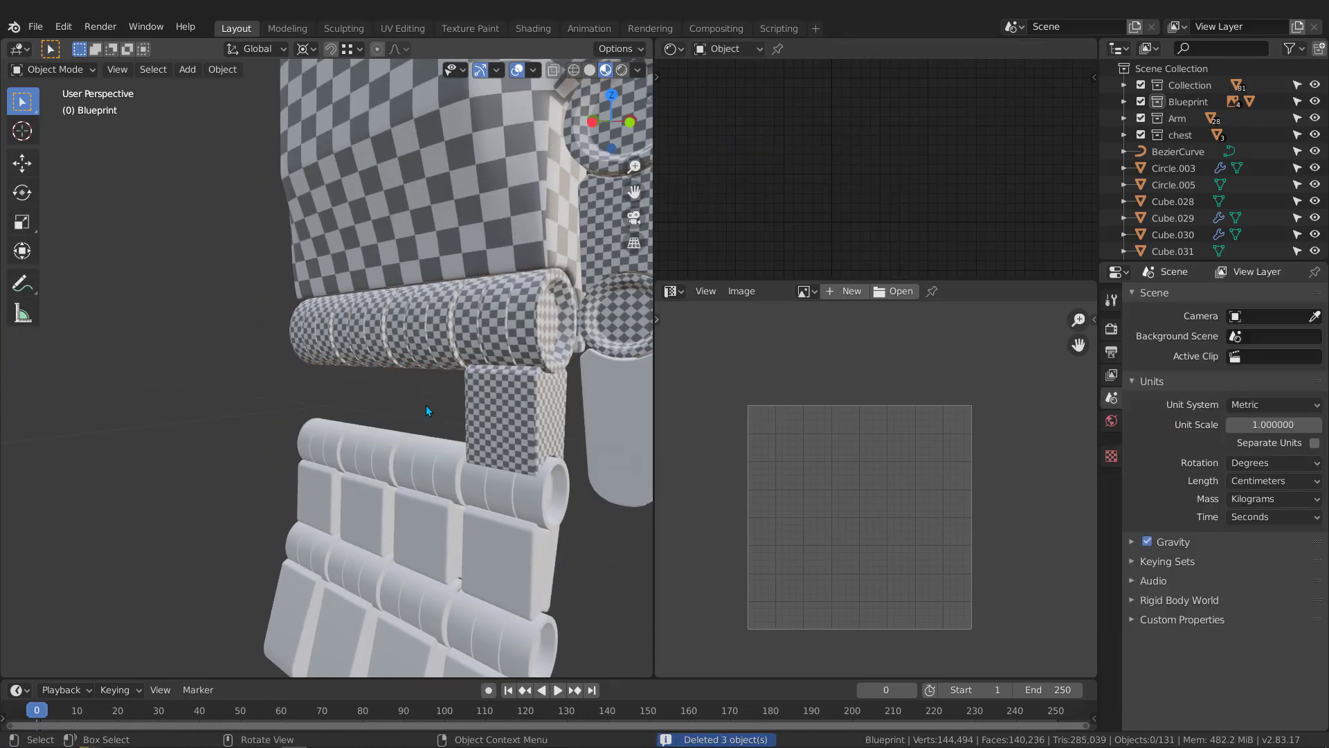
Duplicate the checkered finger block three times along the Y axis at 0.9138 cm intervals, one for each remaining finger
{"action": "left_click", "coordinate": [493, 417]}
{"action": "key", "text": "KP_3"}
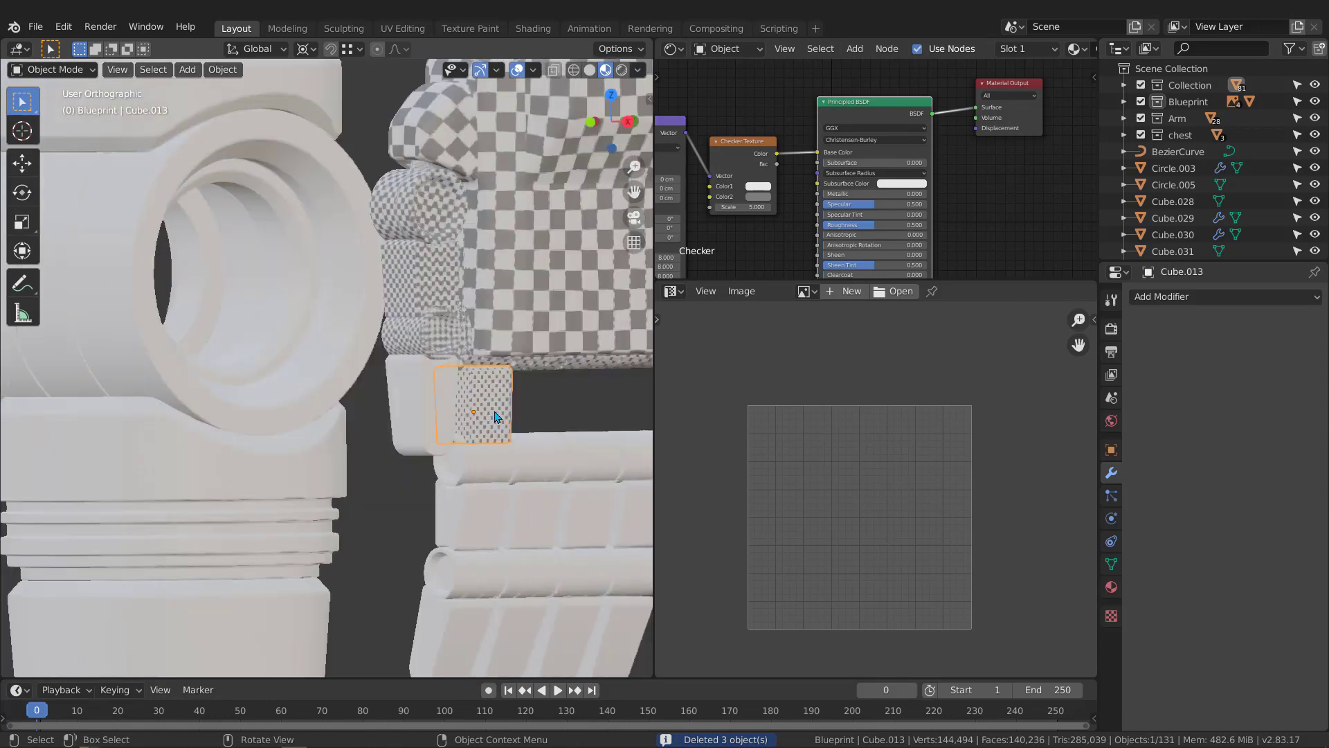
{"action": "scroll", "coordinate": [506, 419], "scroll_direction": "up", "scroll_amount": 4}
{"action": "scroll", "coordinate": [463, 424], "scroll_direction": "up", "scroll_amount": 2}
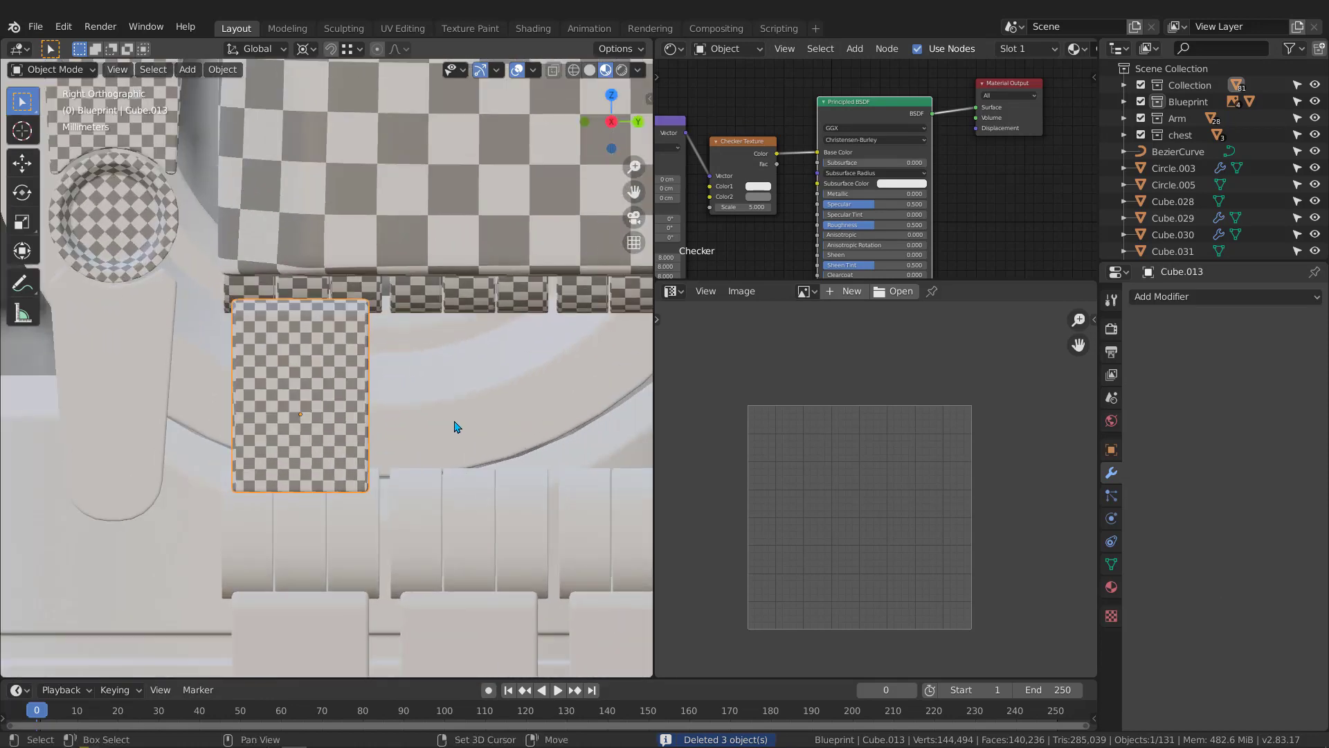
{"action": "key", "text": "shift+d"}
{"action": "key", "text": "y"}
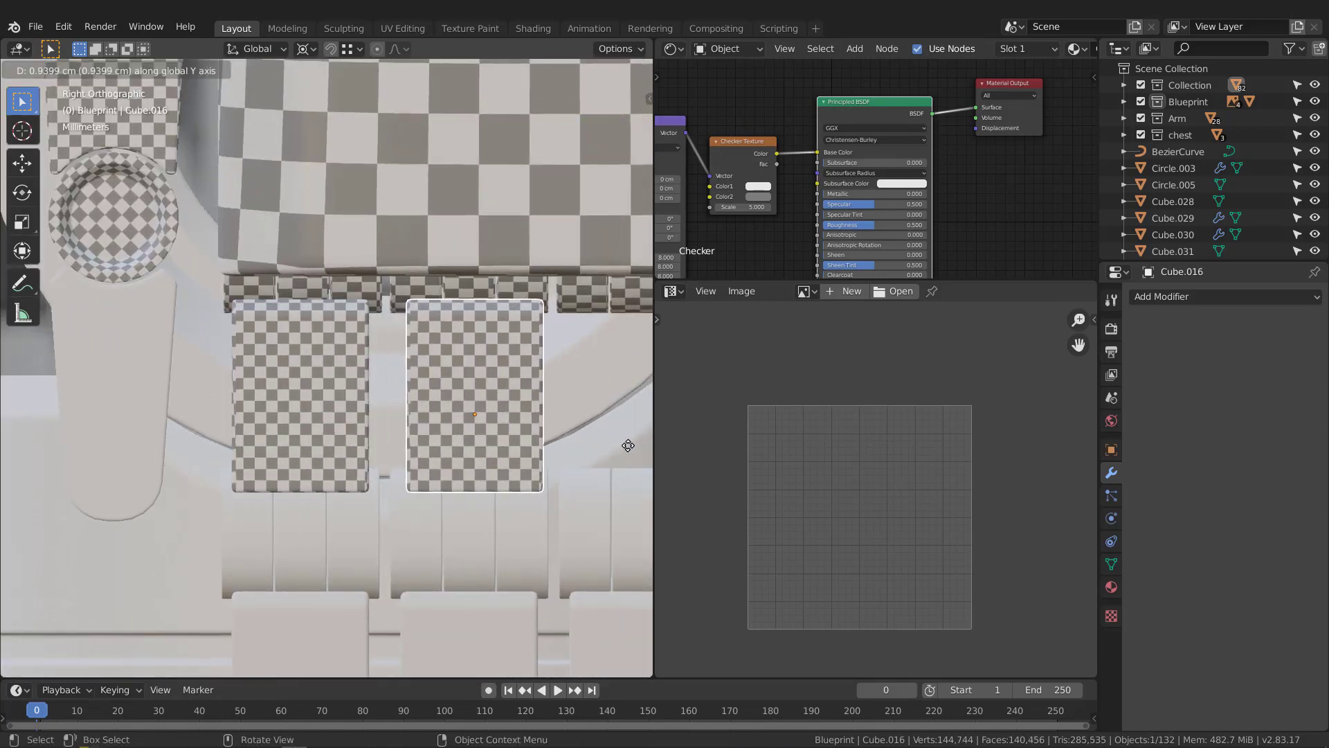
{"action": "left_click", "coordinate": [620, 445]}
{"action": "scroll", "coordinate": [554, 438], "scroll_direction": "down", "scroll_amount": 2}
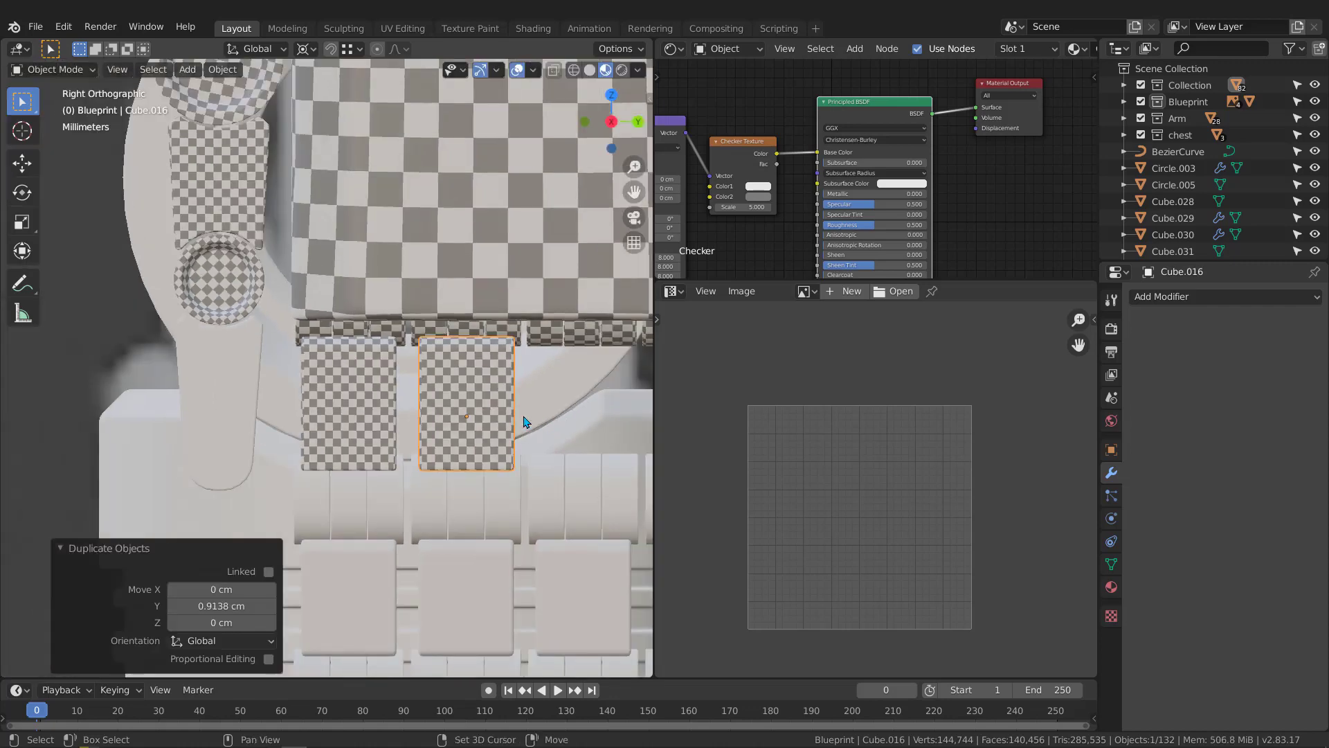
{"action": "key", "text": "shift+r"}
{"action": "key", "text": "shift+r"}
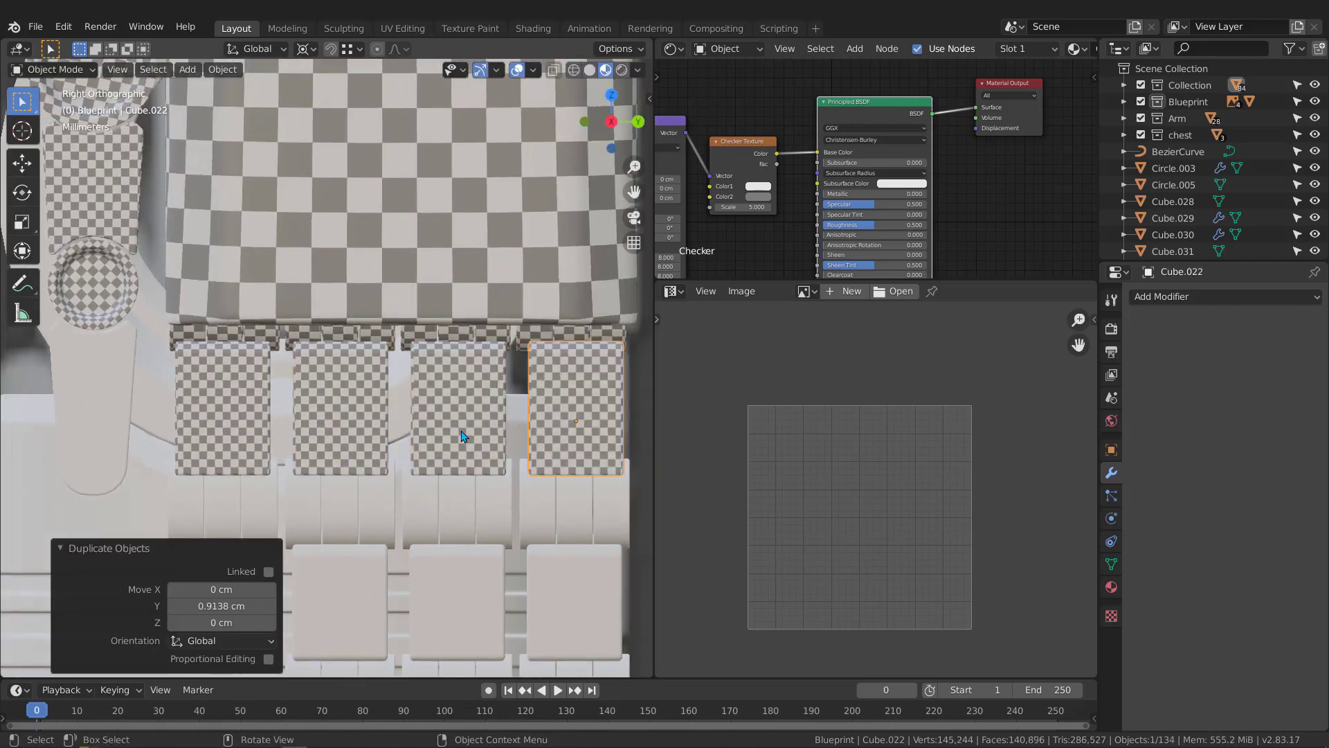
Examine the duplicated finger blocks and surrounding hand parts in Wireframe and Solid shading, ending in Solid
{"action": "scroll", "coordinate": [433, 445], "scroll_direction": "down", "scroll_amount": 4}
{"action": "middle_click_drag", "start_coordinate": [432, 445], "coordinate": [596, 456]}
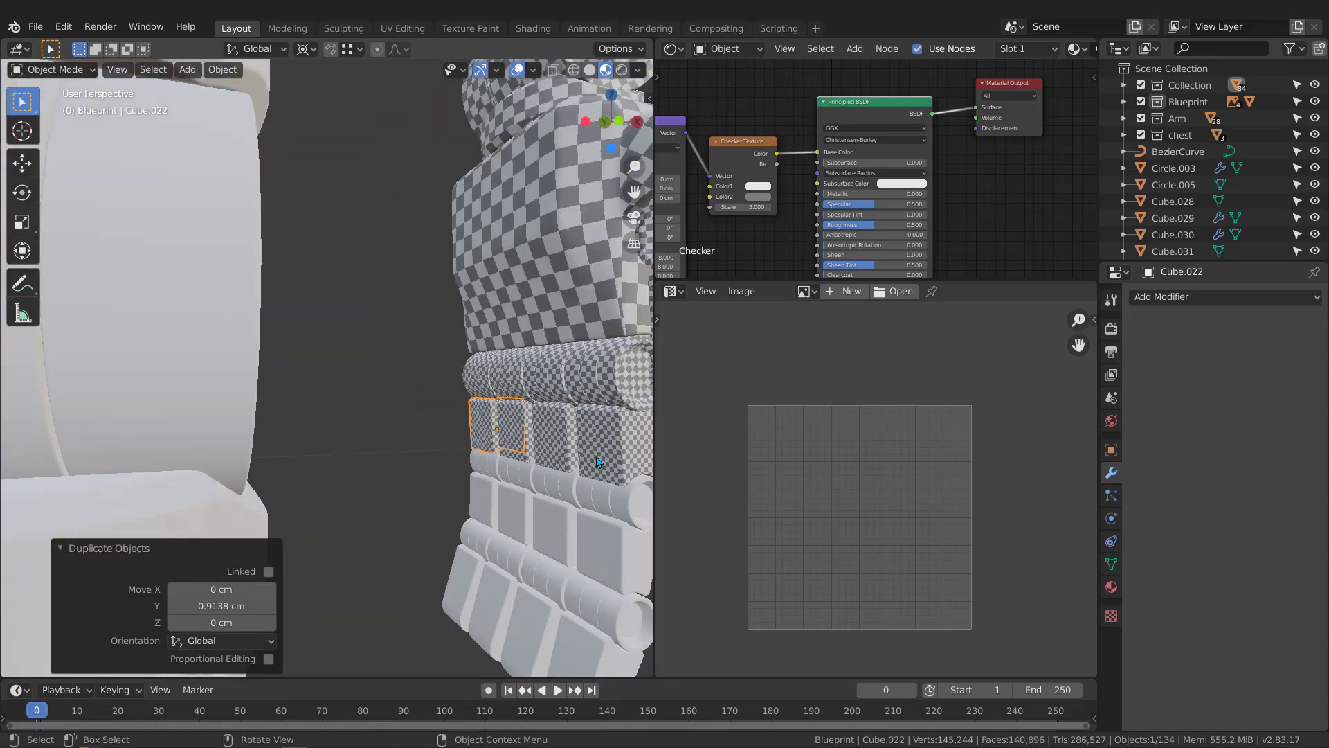
{"action": "scroll", "coordinate": [470, 403], "scroll_direction": "down", "scroll_amount": 4}
{"action": "scroll", "coordinate": [469, 408], "scroll_direction": "up", "scroll_amount": 4}
{"action": "mouse_move", "coordinate": [470, 388]}
{"action": "middle_mouse_down"}
{"action": "mouse_move", "coordinate": [495, 381]}
{"action": "mouse_move", "coordinate": [540, 407]}
{"action": "mouse_move", "coordinate": [425, 392]}
{"action": "mouse_move", "coordinate": [419, 421]}
{"action": "mouse_move", "coordinate": [398, 417]}
{"action": "mouse_move", "coordinate": [441, 425]}
{"action": "middle_mouse_up"}
{"action": "scroll", "coordinate": [466, 393], "scroll_direction": "up", "scroll_amount": 3}
{"action": "key", "text": "z"}
{"action": "left_click", "coordinate": [547, 414]}
{"action": "scroll", "coordinate": [443, 414], "scroll_direction": "down", "scroll_amount": 3}
{"action": "key", "text": "z"}
{"action": "left_click", "coordinate": [343, 423]}
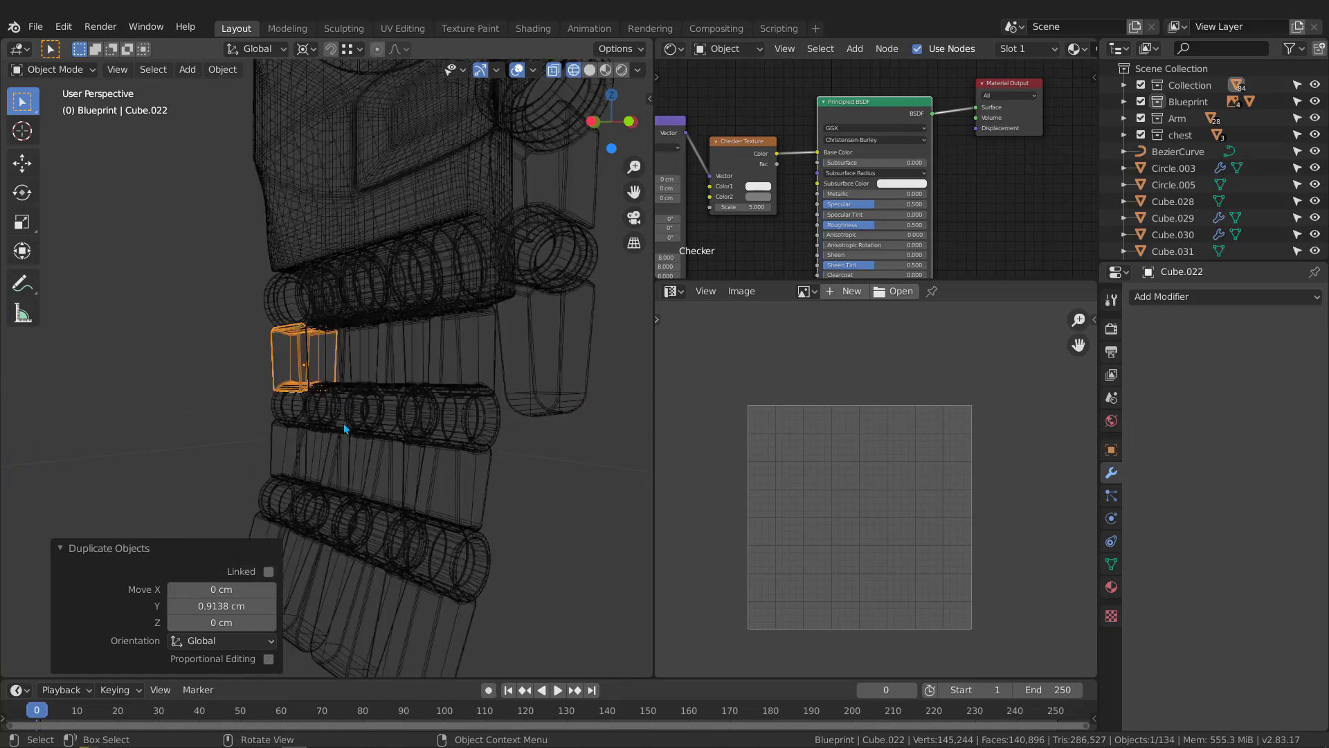
{"action": "key", "text": "z"}
{"action": "left_click", "coordinate": [528, 414]}
{"action": "key", "text": "z"}
{"action": "left_click", "coordinate": [440, 541]}
{"action": "key", "text": "z"}
{"action": "left_click", "coordinate": [533, 443]}
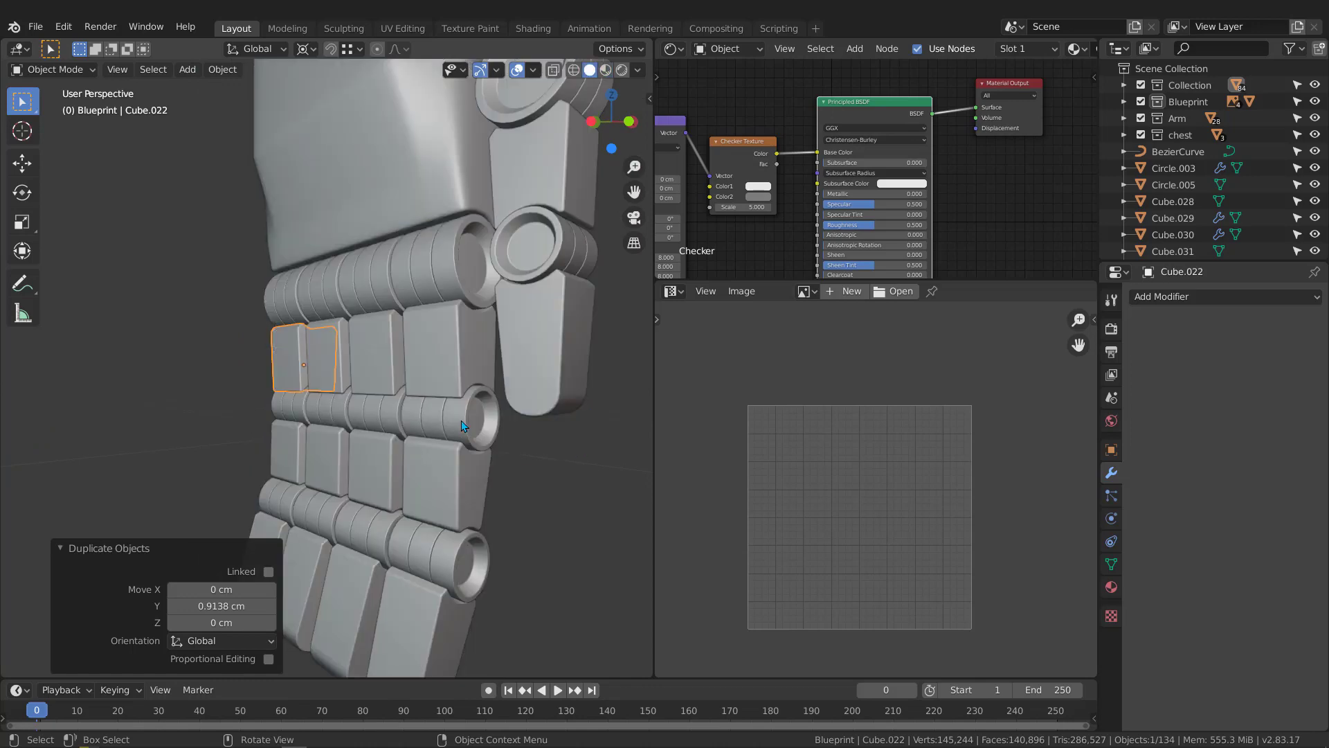
Isolate the recessed end cylinder of the middle knuckle row, apply its Bevel modifier and enter Edit Mode
{"action": "scroll", "coordinate": [457, 419], "scroll_direction": "up", "scroll_amount": 2}
{"action": "left_click", "coordinate": [461, 419]}
{"action": "key", "text": "KP_Divide"}
{"action": "scroll", "coordinate": [461, 421], "scroll_direction": "down", "scroll_amount": 3}
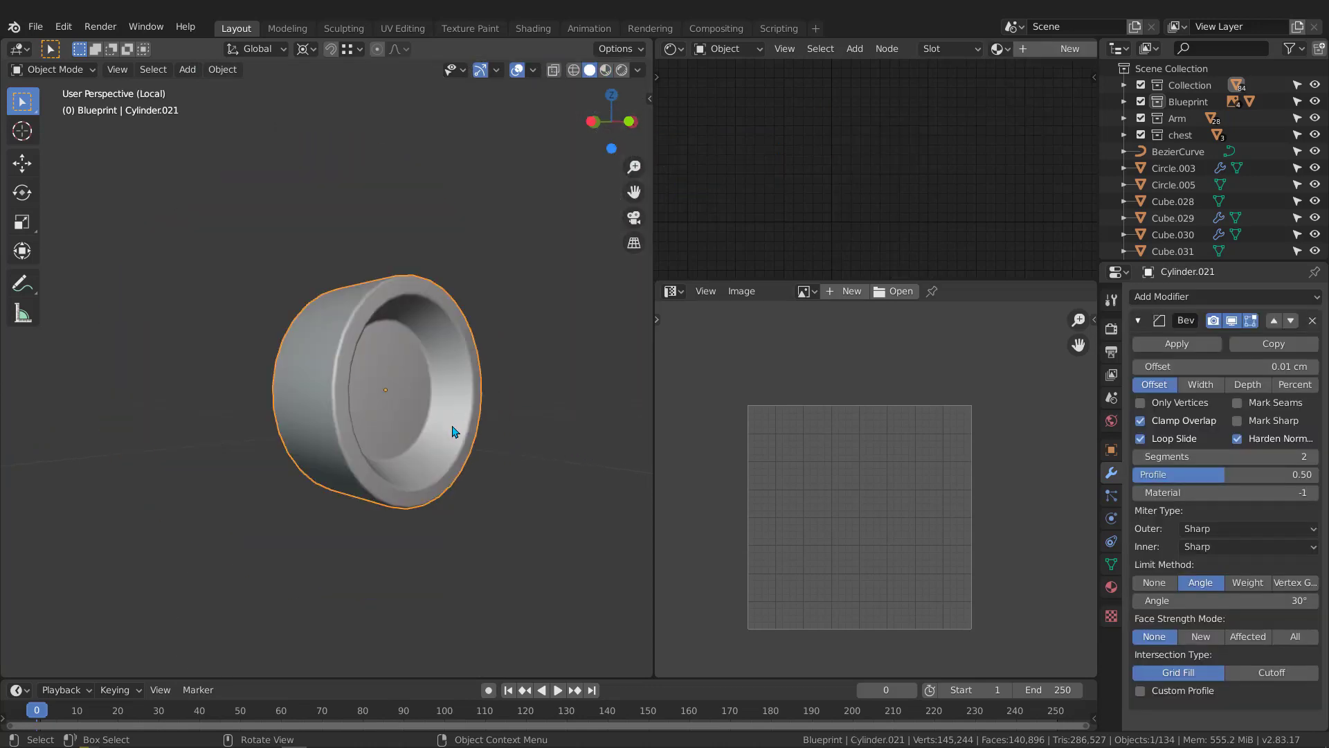
{"action": "middle_click_drag", "start_coordinate": [454, 434], "coordinate": [405, 438]}
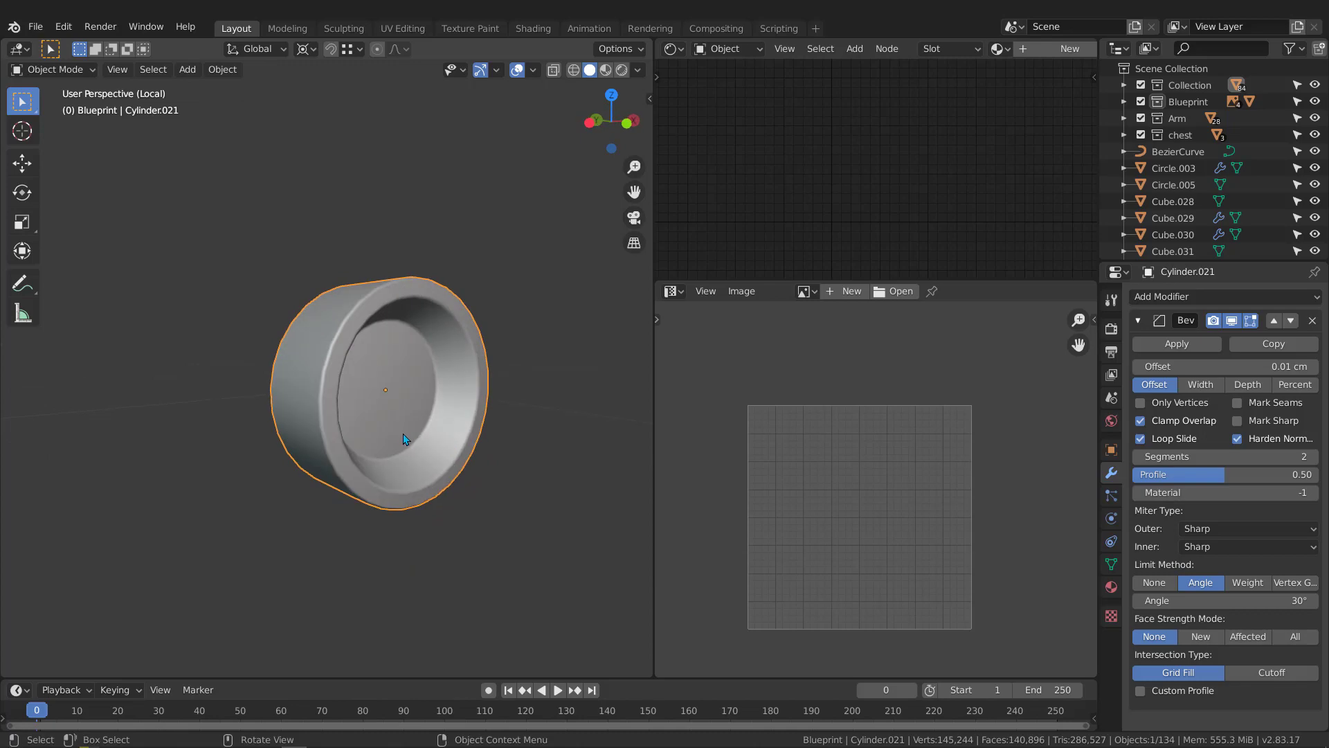
{"action": "left_click", "coordinate": [1204, 343]}
{"action": "key", "text": "Tab"}
Mark seams on both outer rim loops of the cylinder and on one edge across its side wall
{"action": "scroll", "coordinate": [334, 327], "scroll_direction": "up", "scroll_amount": 3}
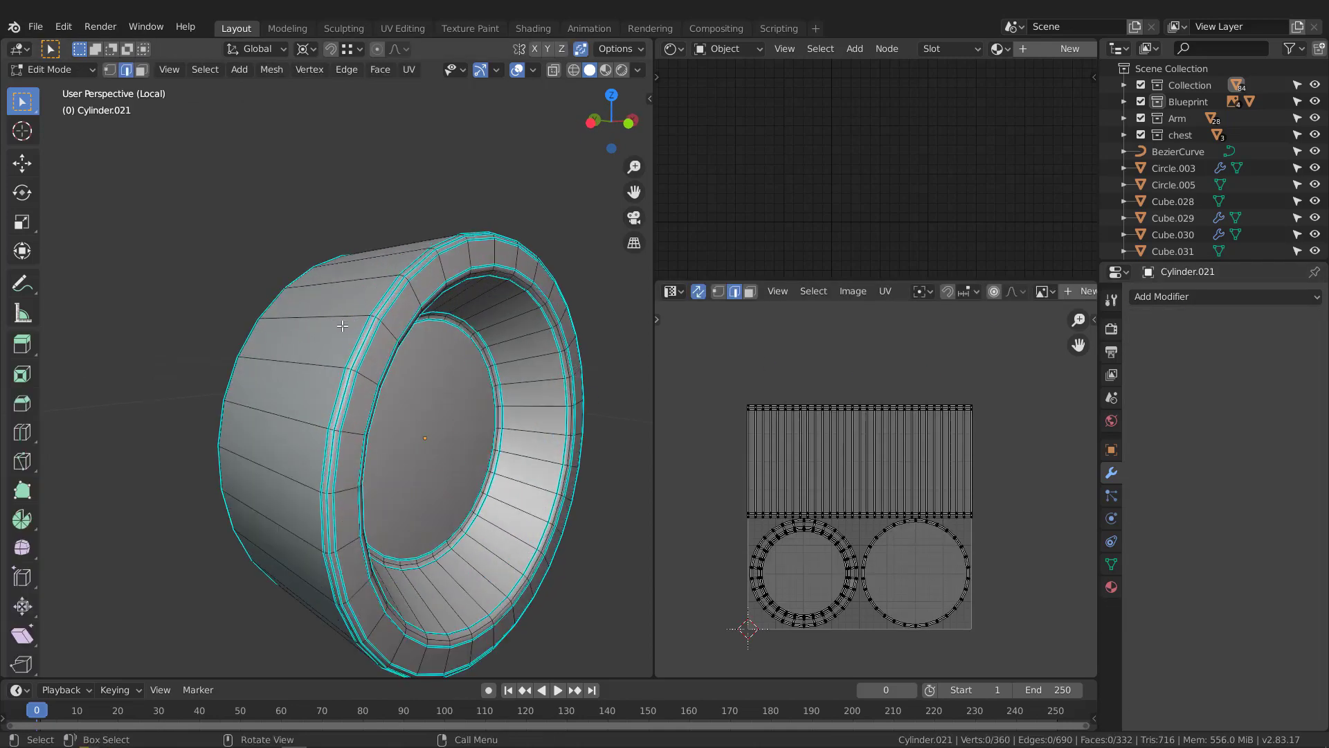
{"action": "middle_click_drag", "start_coordinate": [314, 349], "coordinate": [323, 365]}
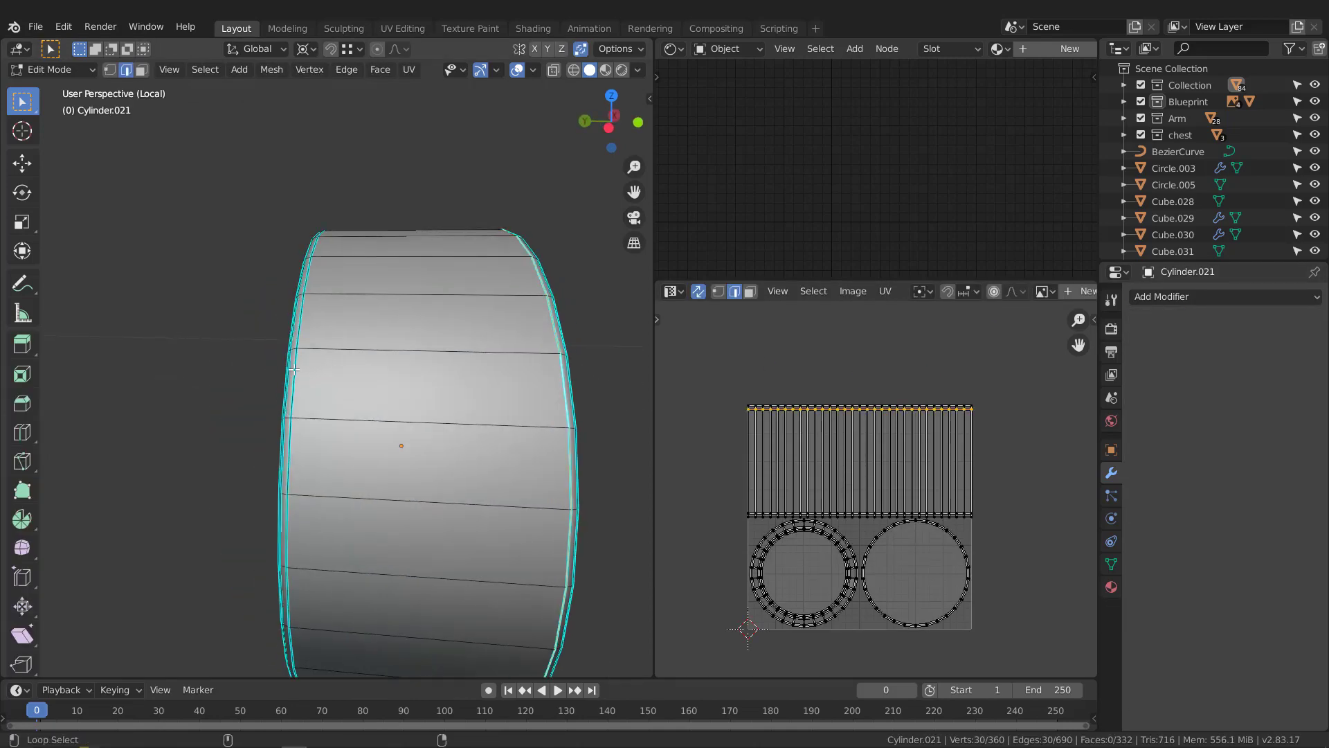
{"action": "left_click", "coordinate": [294, 370], "text": "alt+shift"}
{"action": "key", "text": "q"}
{"action": "left_click", "coordinate": [295, 370]}
{"action": "left_click", "coordinate": [358, 417]}
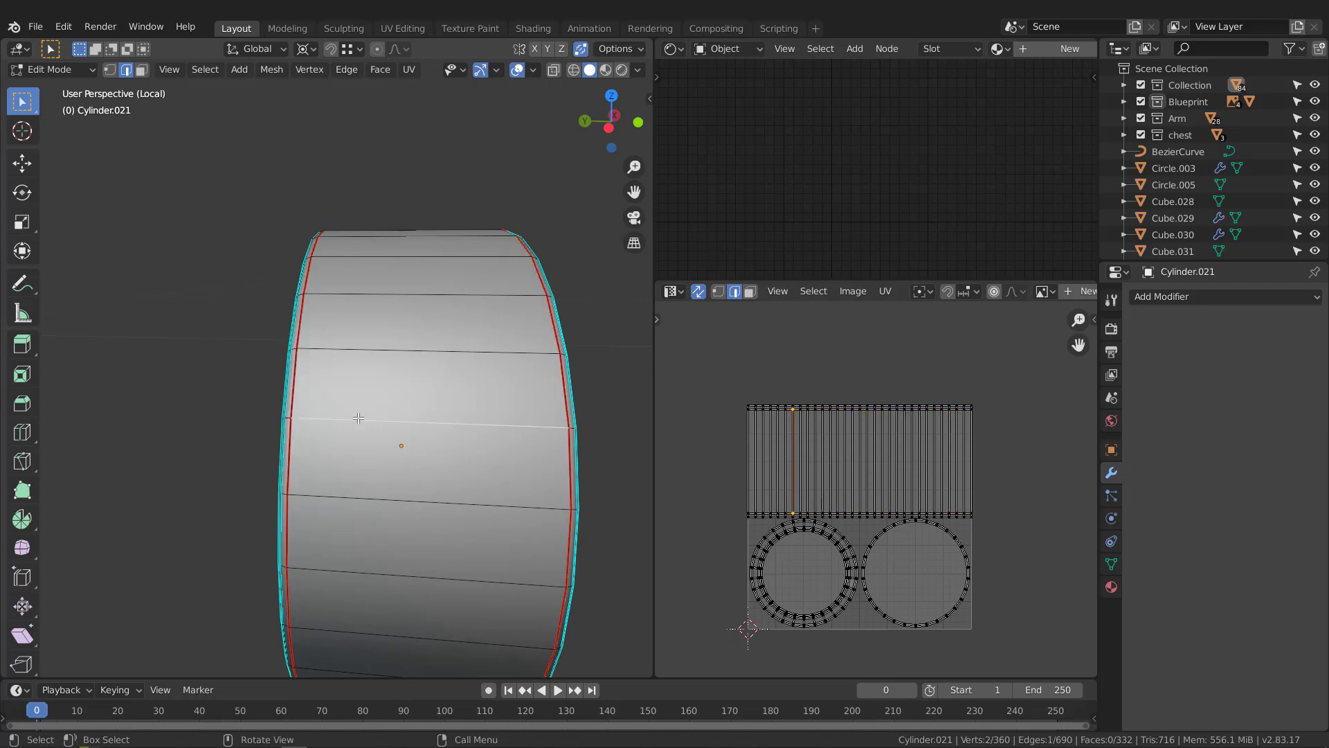
{"action": "key", "text": "q"}
{"action": "left_click", "coordinate": [358, 421]}
Unwrap the entire recessed cylinder and return to Object Mode
{"action": "scroll", "coordinate": [357, 422], "scroll_direction": "down", "scroll_amount": 2}
{"action": "middle_click_drag", "start_coordinate": [357, 422], "coordinate": [283, 410]}
{"action": "key", "text": "a"}
{"action": "middle_click_drag", "start_coordinate": [822, 457], "coordinate": [815, 444]}
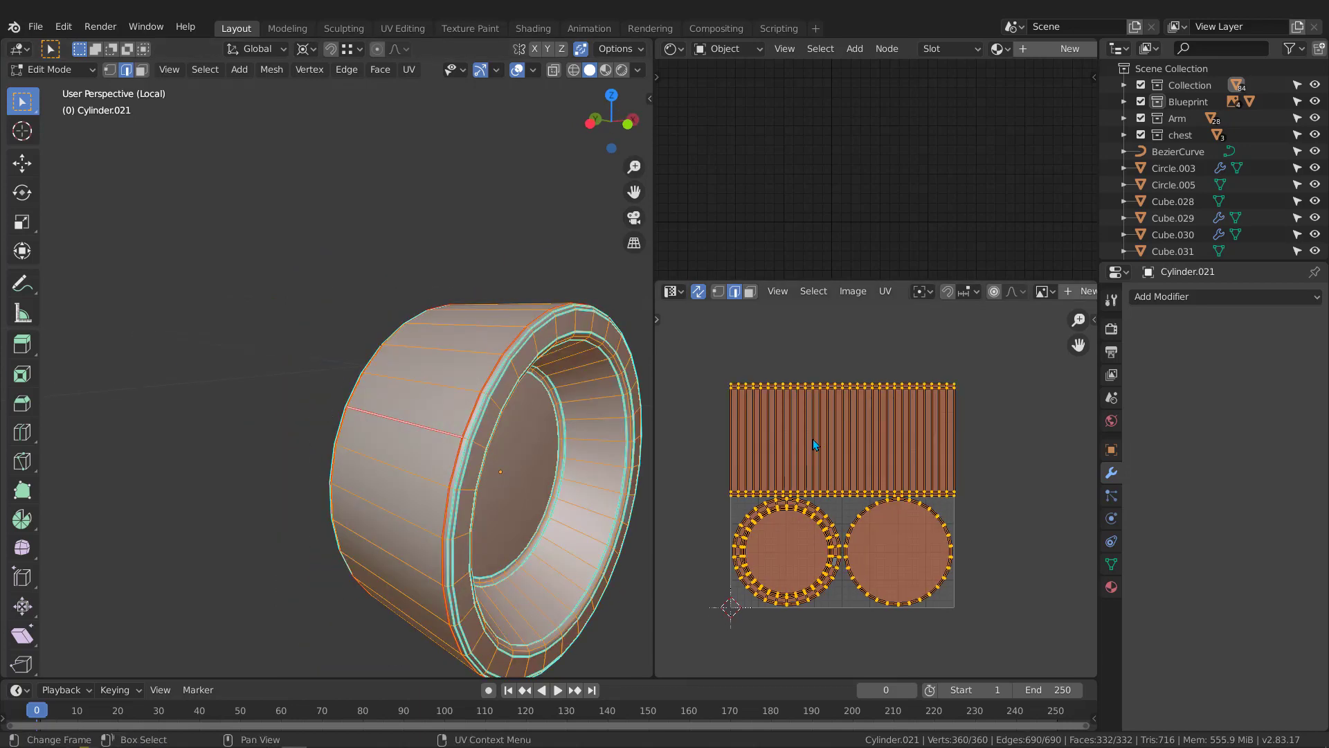
{"action": "key", "text": "u"}
{"action": "scroll", "coordinate": [463, 412], "scroll_direction": "down", "scroll_amount": 2}
{"action": "middle_click_drag", "start_coordinate": [462, 412], "coordinate": [441, 409]}
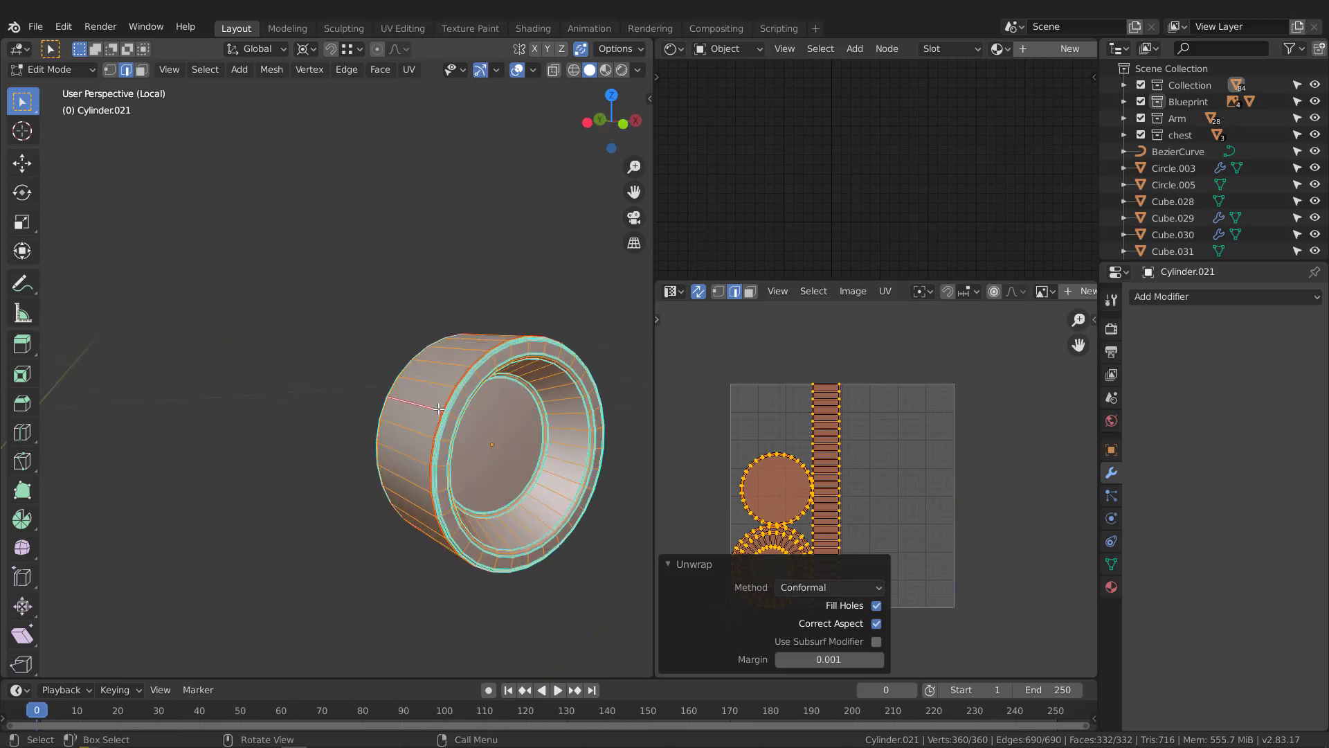
{"action": "key", "text": "q"}
{"action": "left_click", "coordinate": [375, 408]}
{"action": "key", "text": "Tab"}
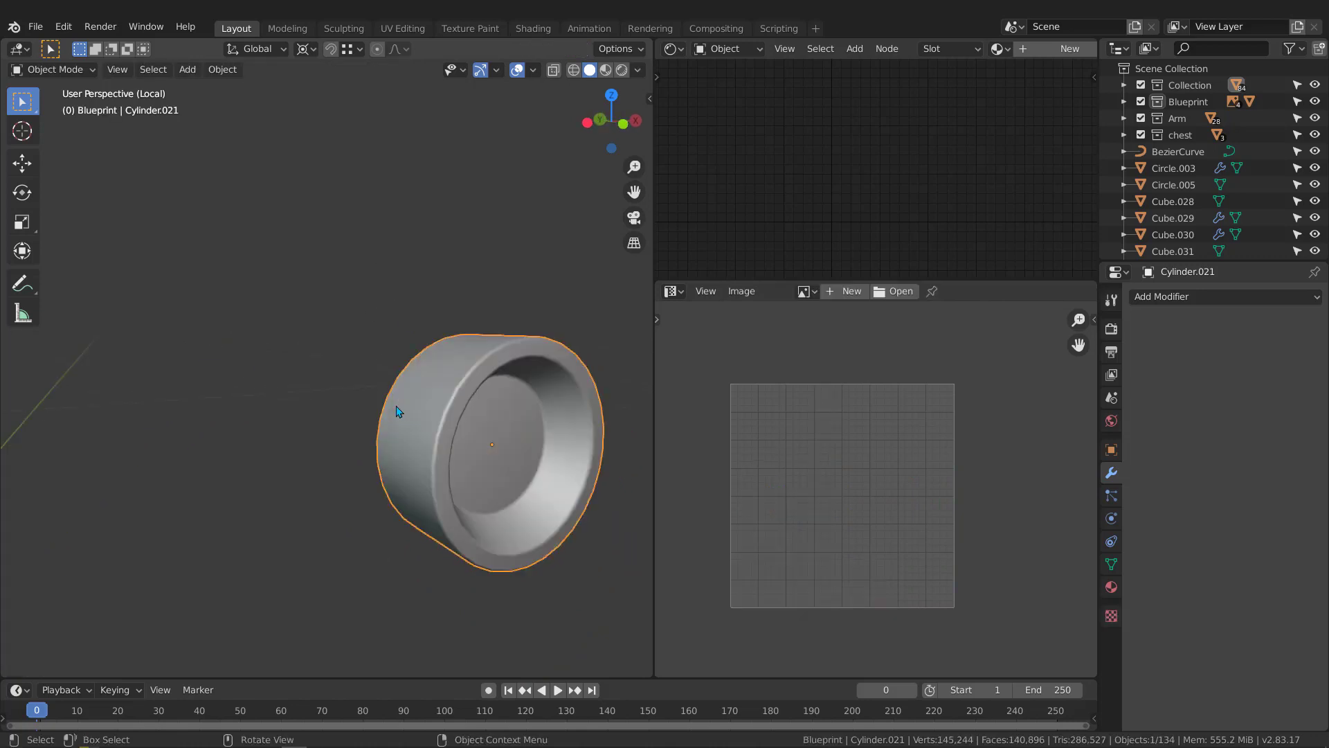
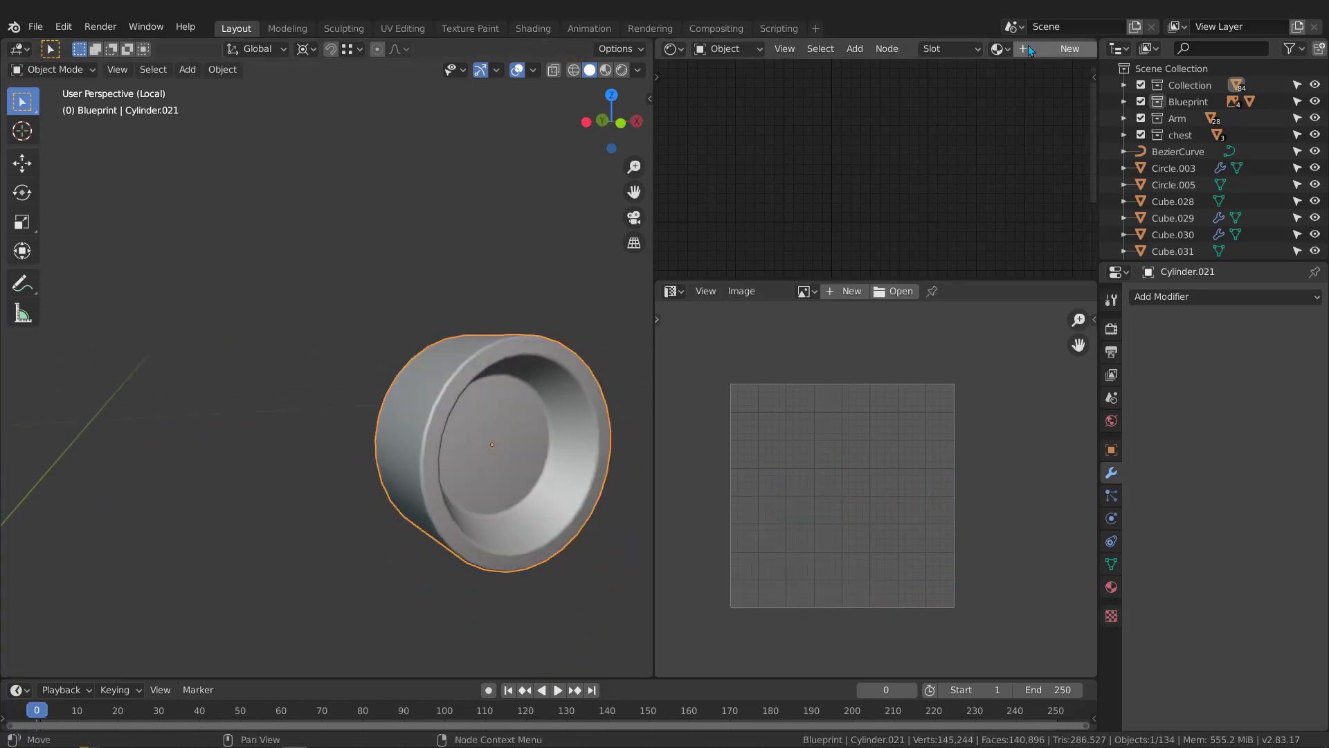
Assign the existing Checker material to the recessed knuckle cylinder
{"action": "left_click", "coordinate": [1002, 53]}
{"action": "left_click", "coordinate": [1013, 73]}
{"action": "middle_click_drag", "start_coordinate": [433, 373], "coordinate": [468, 369]}
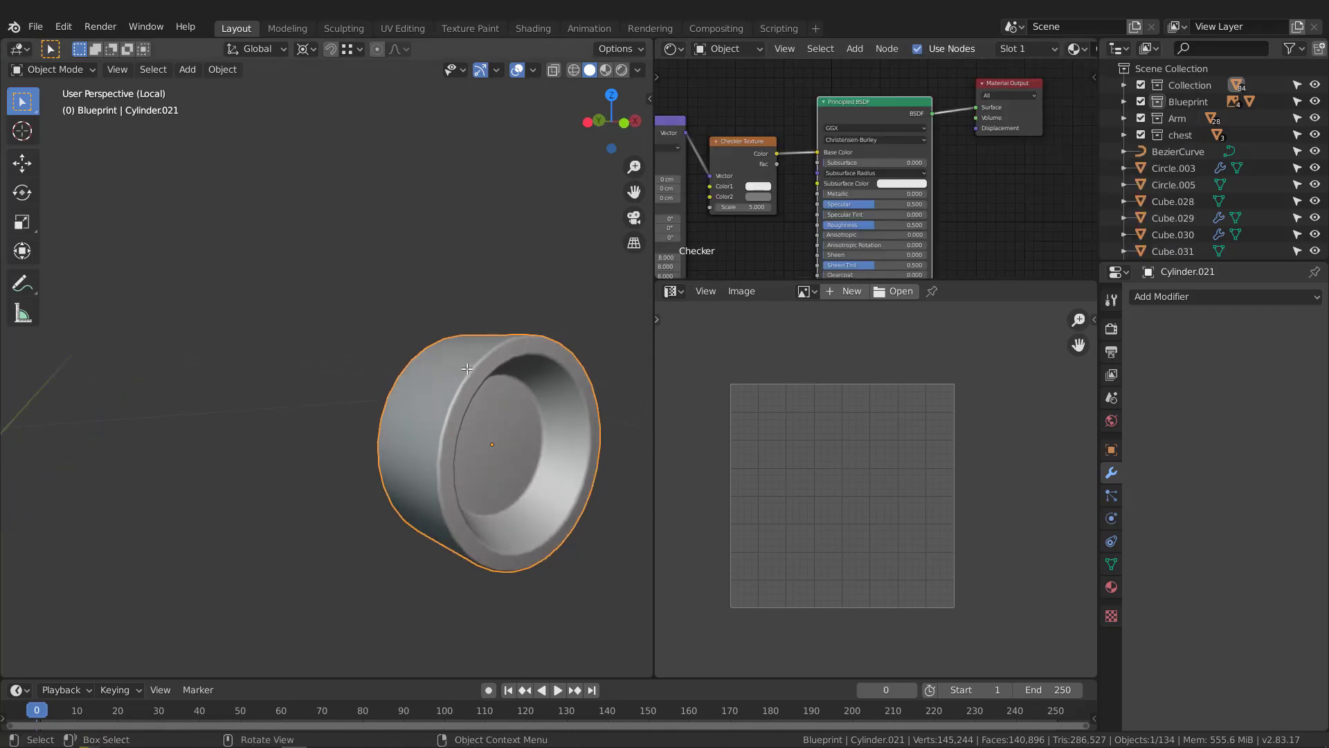
Isolate the cylinder beside the recessed end one in the middle knuckle row, and apply its scale and Bevel modifier
{"action": "key", "text": "KP_Divide"}
{"action": "scroll", "coordinate": [441, 399], "scroll_direction": "up", "scroll_amount": 2}
{"action": "left_click", "coordinate": [422, 403]}
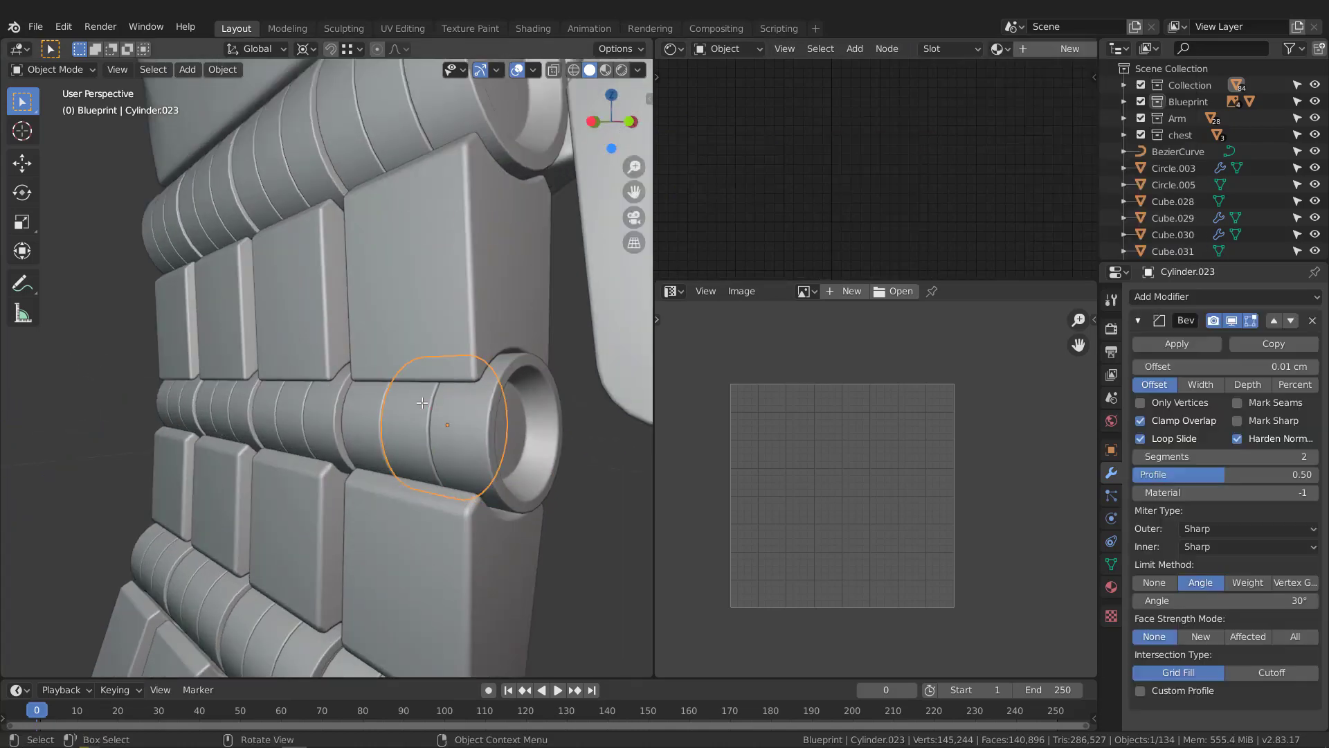
{"action": "key", "text": "KP_Divide"}
{"action": "scroll", "coordinate": [388, 419], "scroll_direction": "down", "scroll_amount": 4}
{"action": "middle_click_drag", "start_coordinate": [374, 426], "coordinate": [409, 424]}
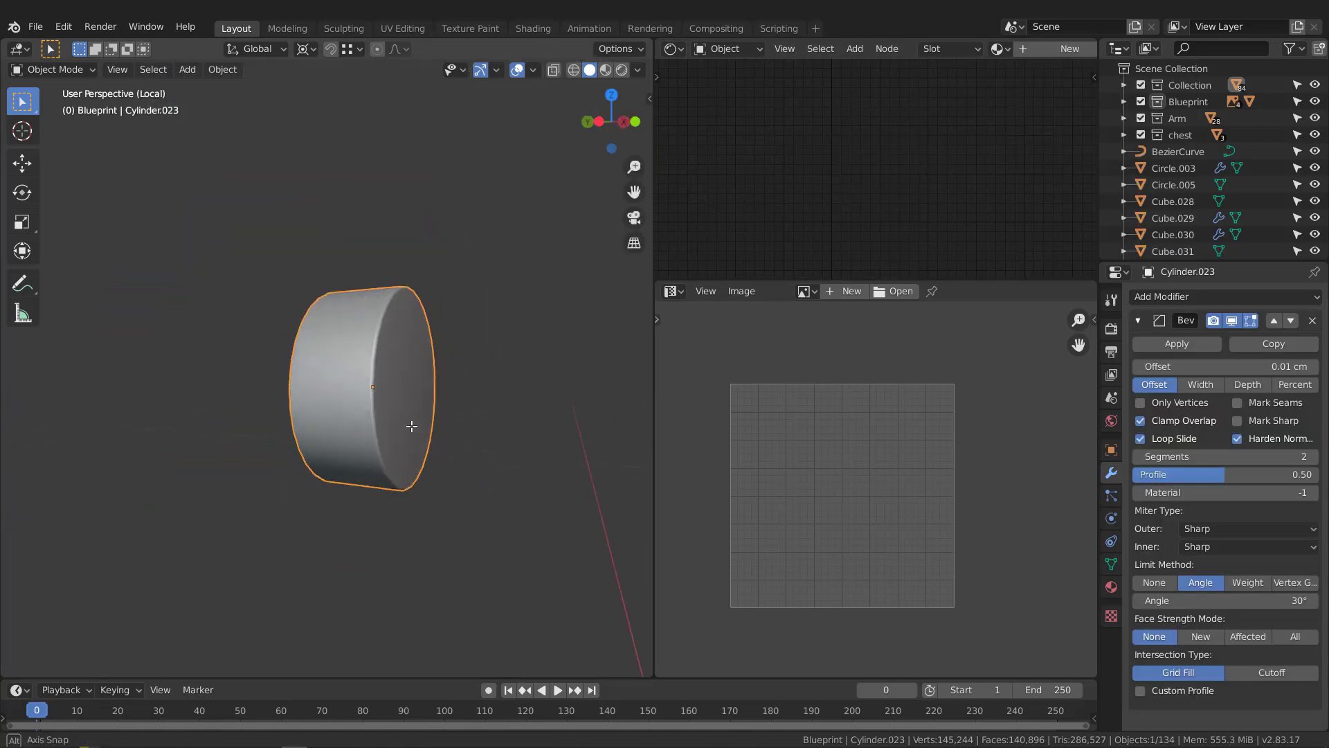
{"action": "key", "text": "ctrl+a"}
{"action": "left_click", "coordinate": [321, 262]}
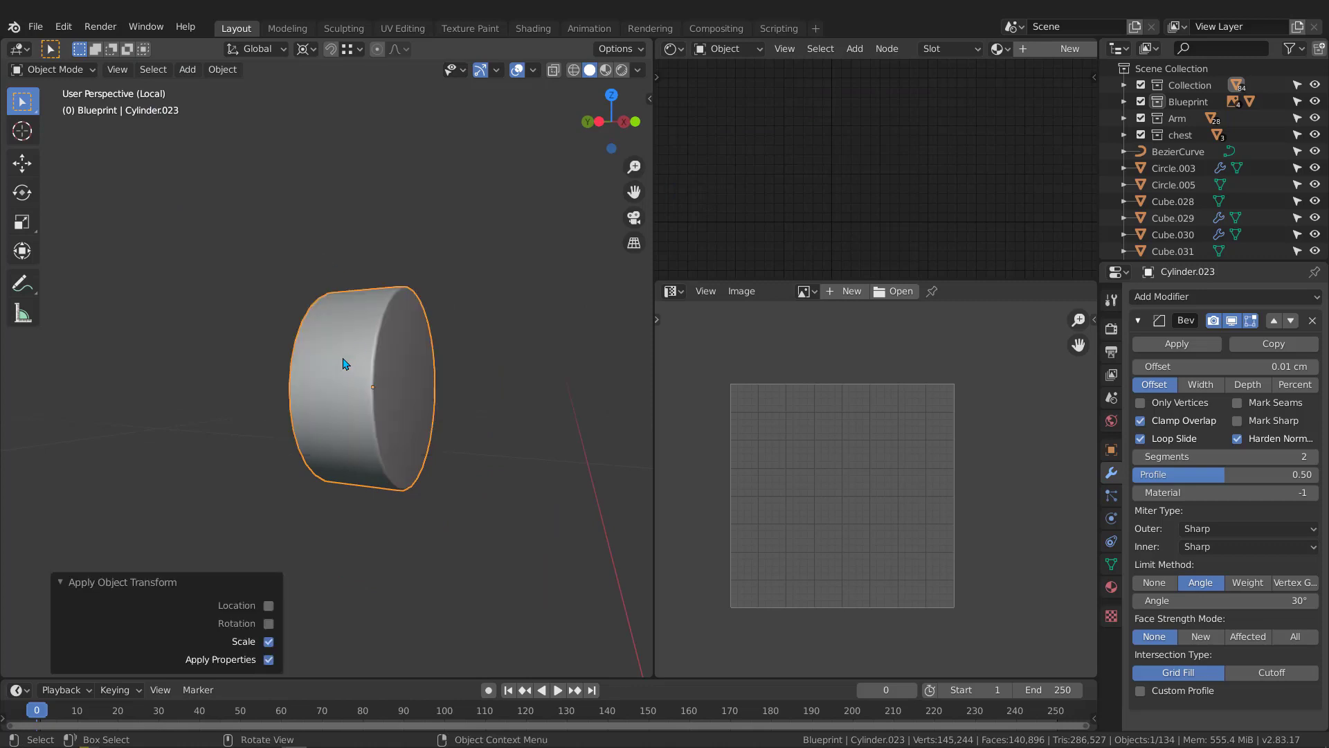
{"action": "left_click", "coordinate": [1177, 343]}
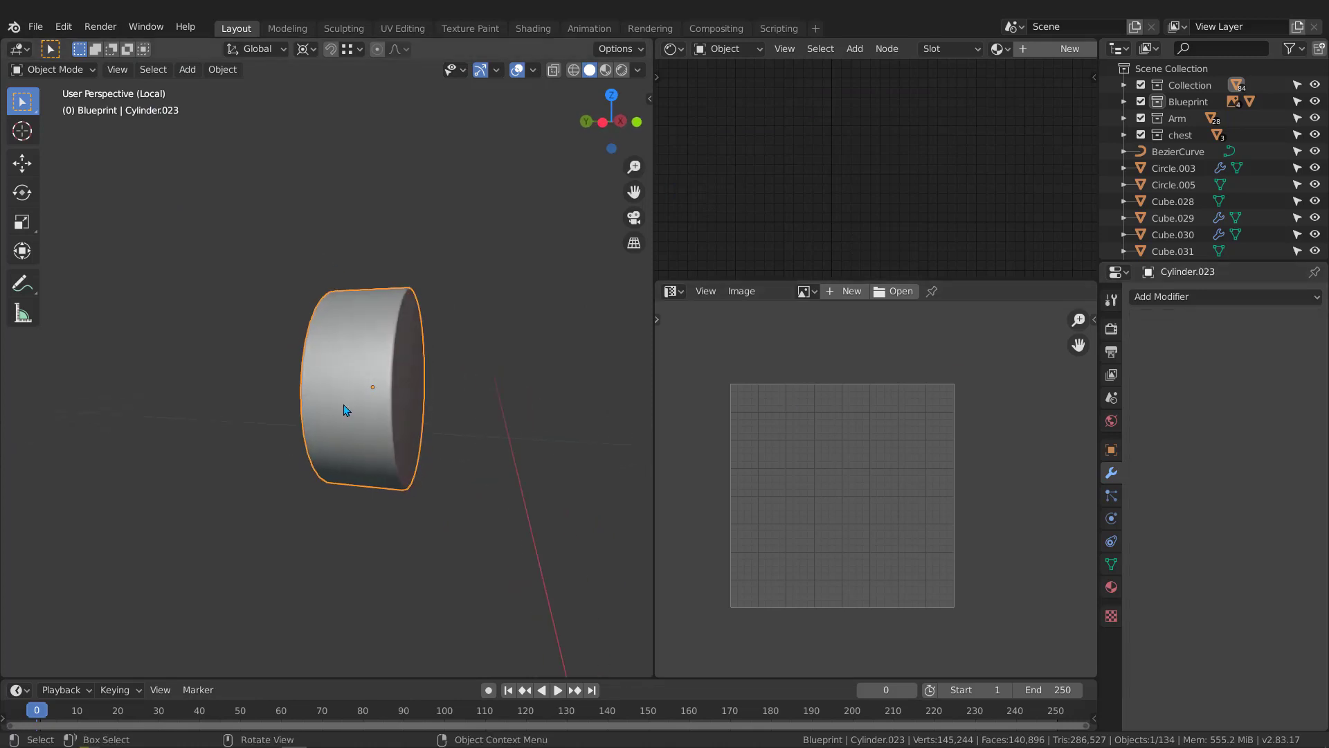
Mark seams on both outer rim loops of the isolated cylinder and on one edge across its side wall
{"action": "key", "text": "Tab"}
{"action": "scroll", "coordinate": [397, 351], "scroll_direction": "up", "scroll_amount": 3}
{"action": "middle_click_drag", "start_coordinate": [347, 409], "coordinate": [369, 350]}
{"action": "left_click", "coordinate": [397, 351], "text": "alt"}
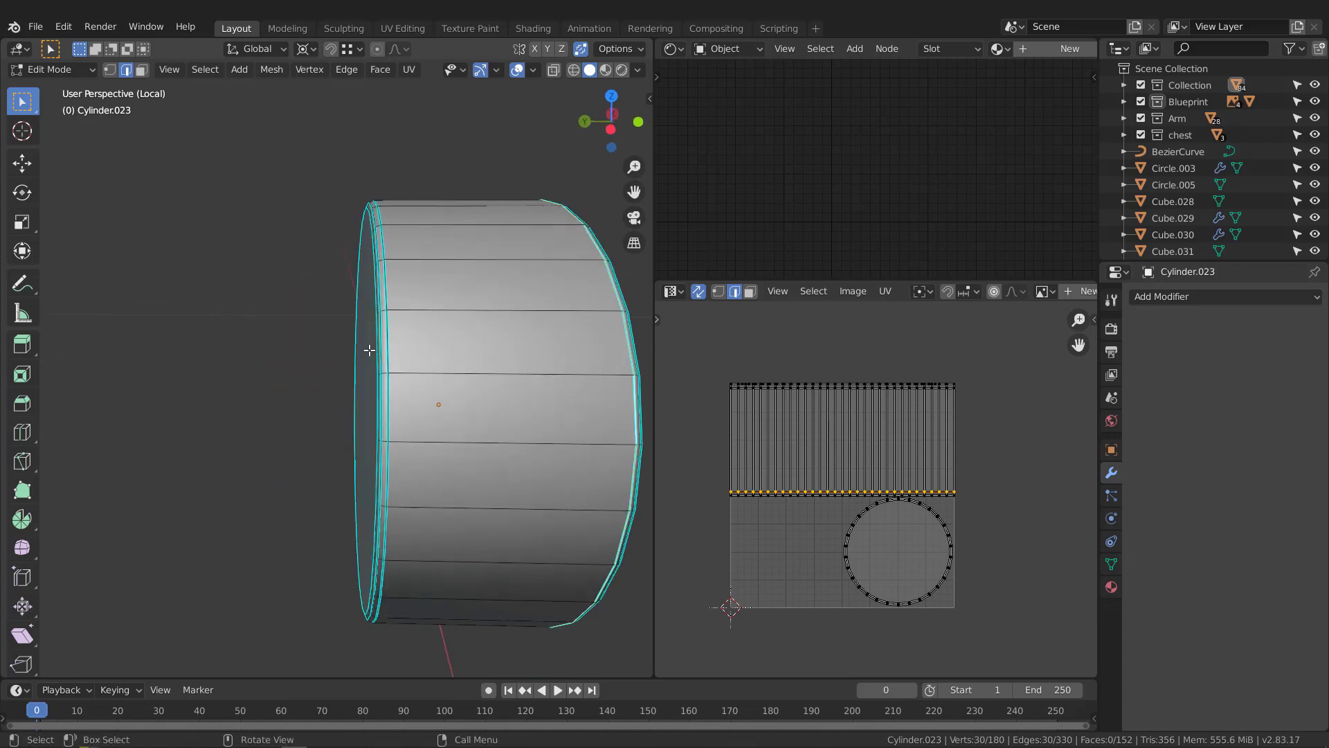
{"action": "left_click", "coordinate": [387, 359], "text": "alt+shift"}
{"action": "key", "text": "q"}
{"action": "left_click", "coordinate": [490, 386]}
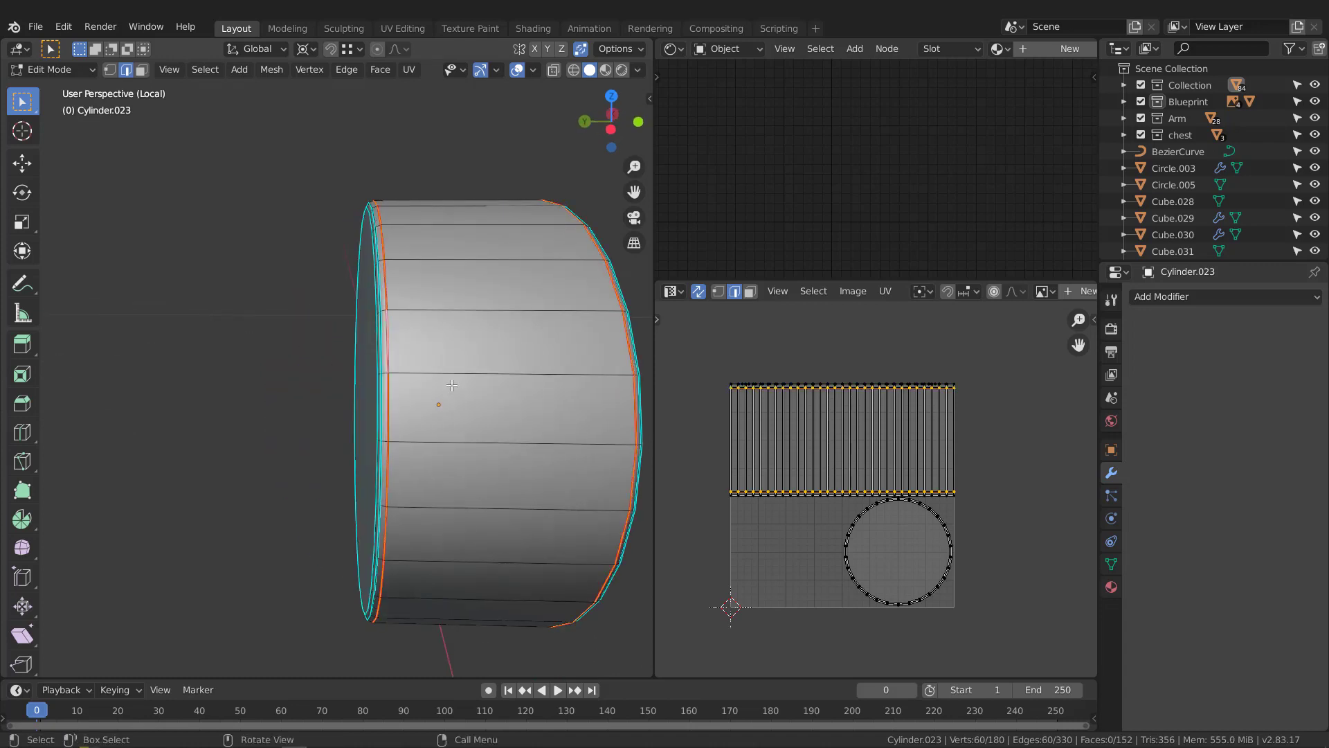
{"action": "left_click", "coordinate": [453, 385]}
{"action": "key", "text": "q"}
{"action": "left_click", "coordinate": [459, 380]}
Unwrap the whole isolated cylinder and return to Object Mode
{"action": "scroll", "coordinate": [471, 409], "scroll_direction": "down", "scroll_amount": 3}
{"action": "middle_click_drag", "start_coordinate": [472, 410], "coordinate": [498, 395]}
{"action": "key", "text": "a"}
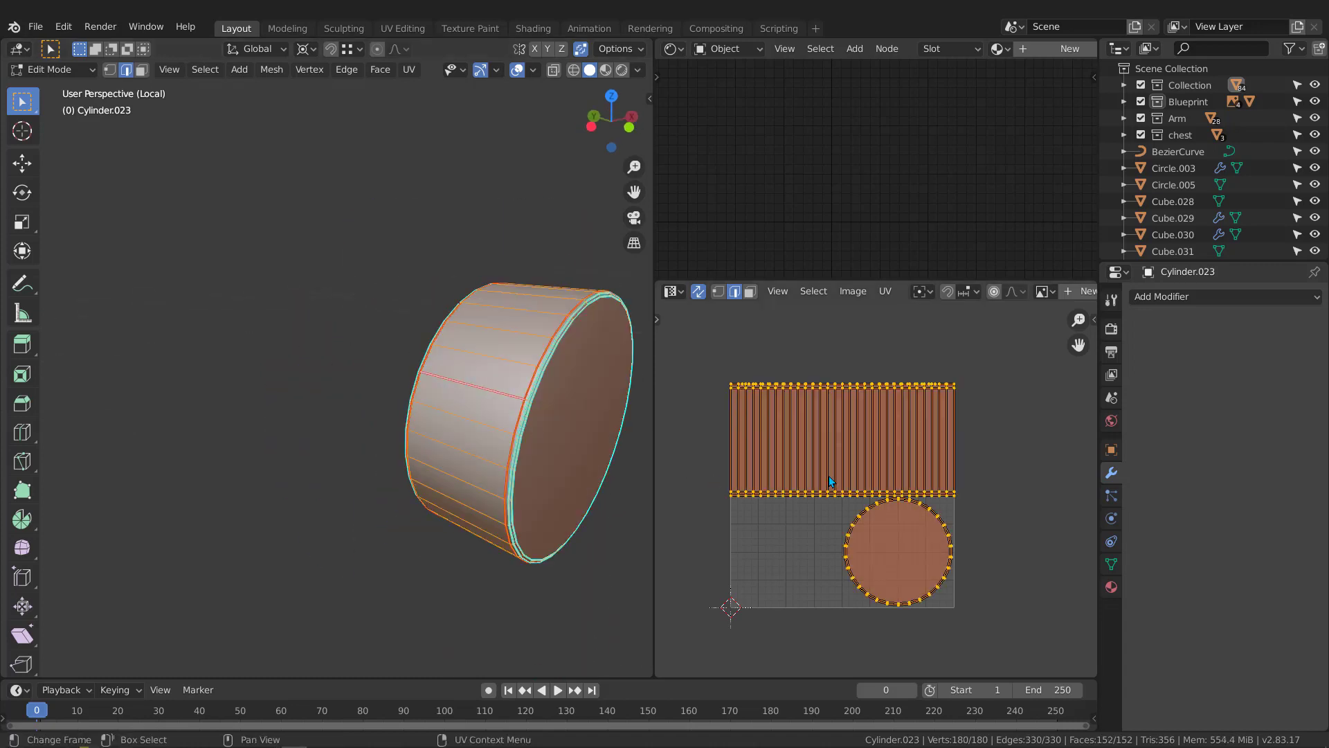
{"action": "middle_click_drag", "start_coordinate": [830, 483], "coordinate": [855, 446]}
{"action": "key", "text": "u"}
{"action": "left_click", "coordinate": [853, 447]}
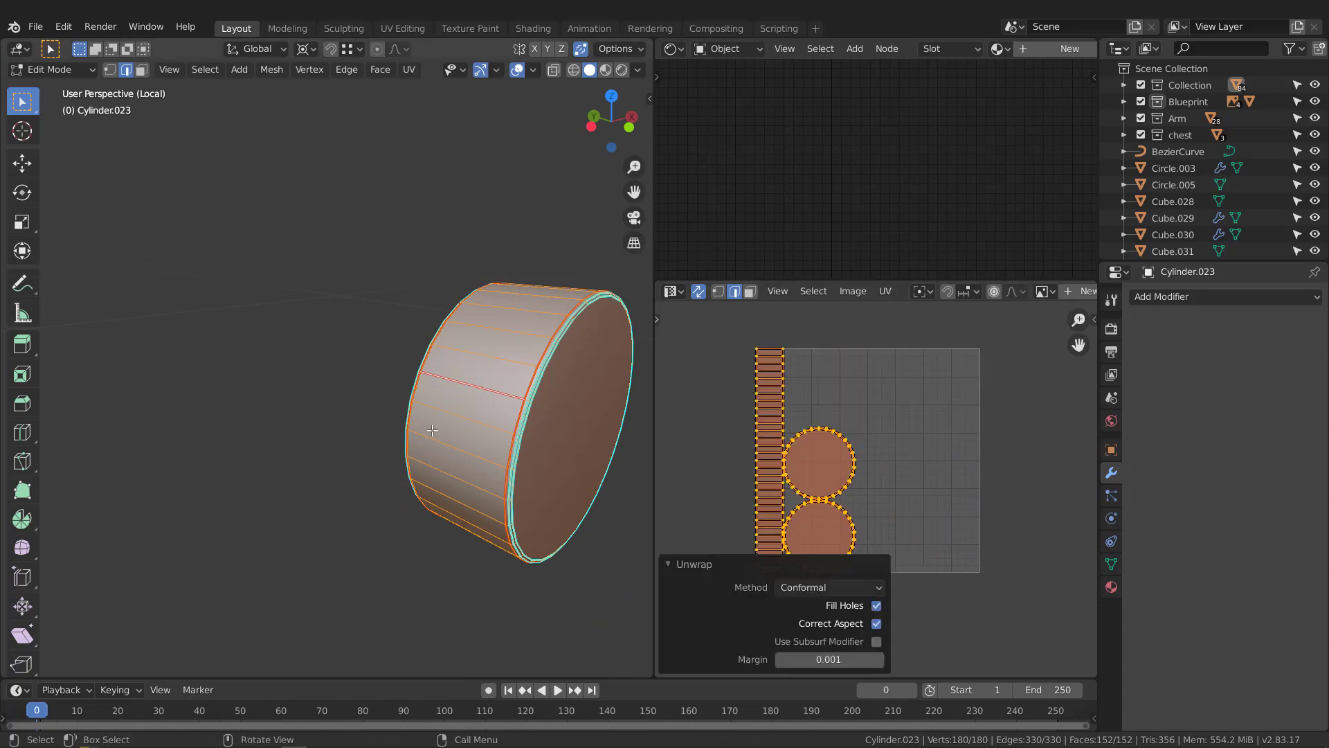
{"action": "key", "text": "Tab"}
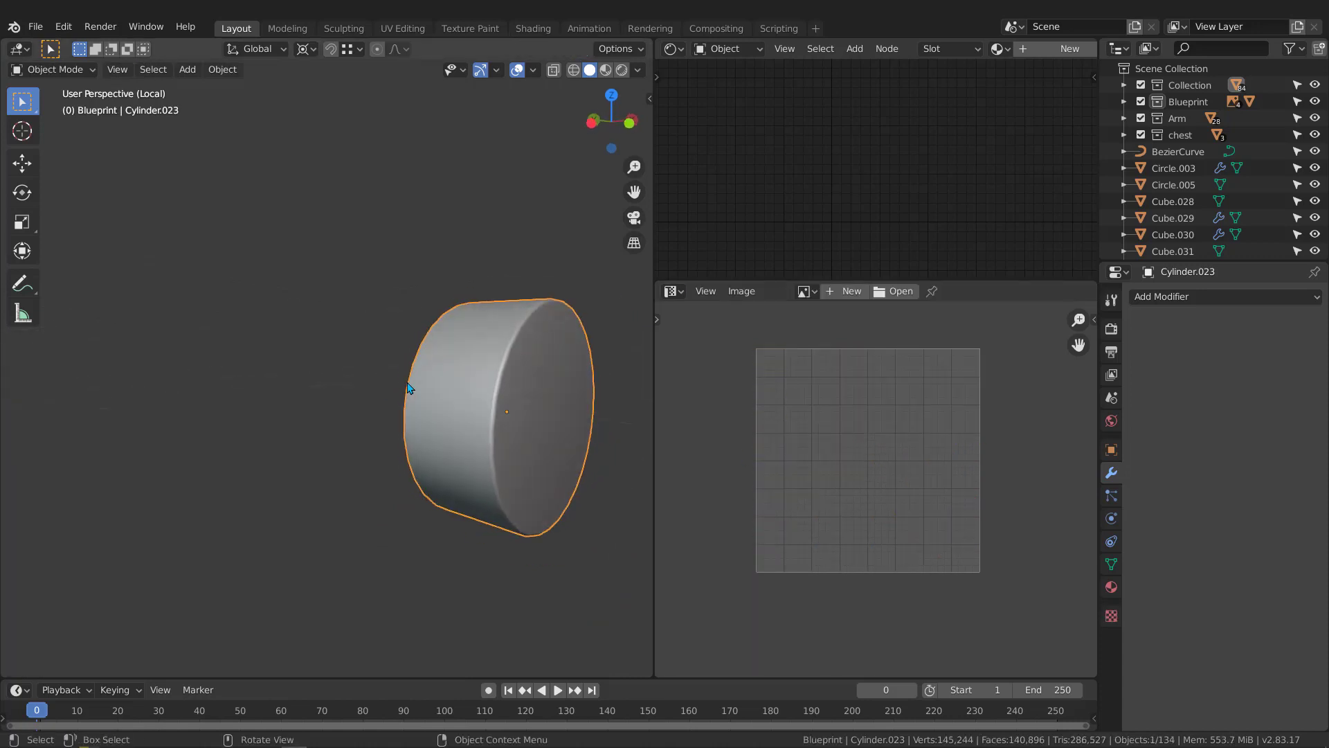
Assign the existing Checker material to the unwrapped cylinder and show the full hand again
{"action": "left_click", "coordinate": [1005, 49]}
{"action": "left_click", "coordinate": [1017, 74]}
{"action": "middle_click_drag", "start_coordinate": [468, 356], "coordinate": [476, 350]}
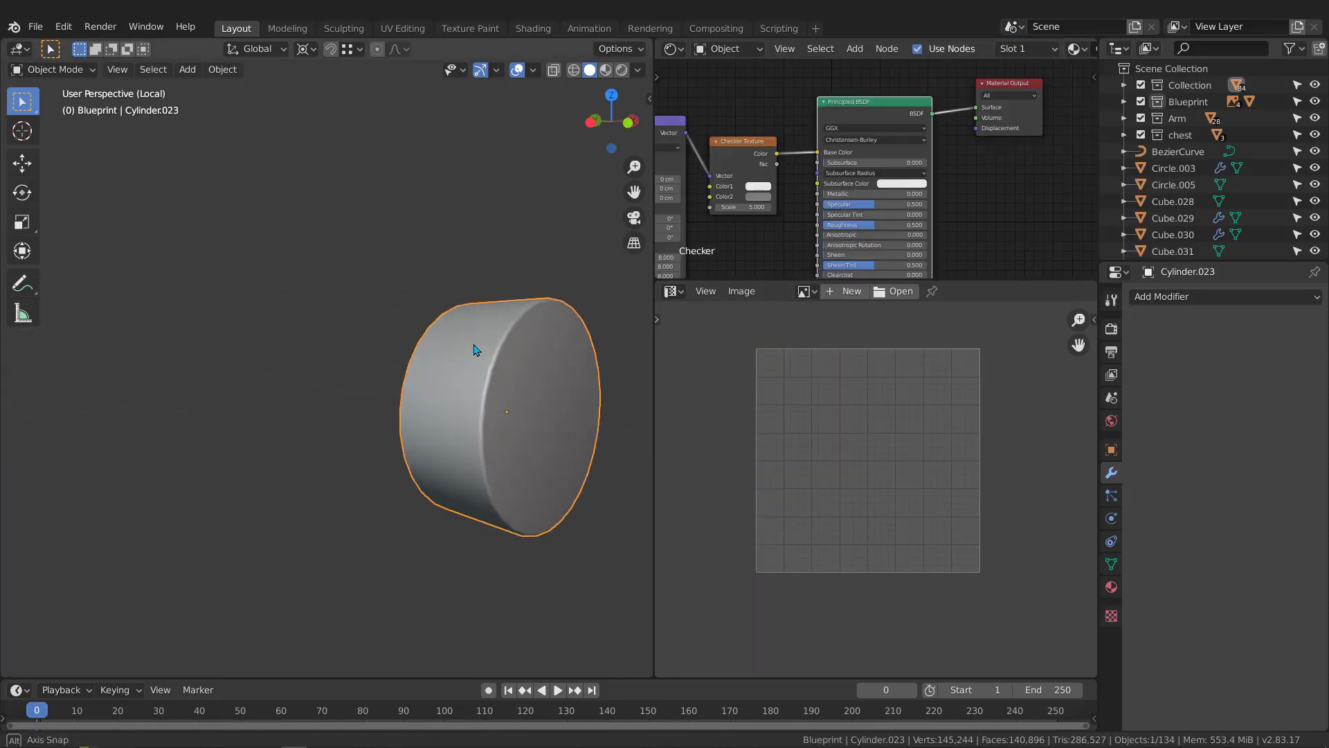
{"action": "key", "text": "KP_Divide"}
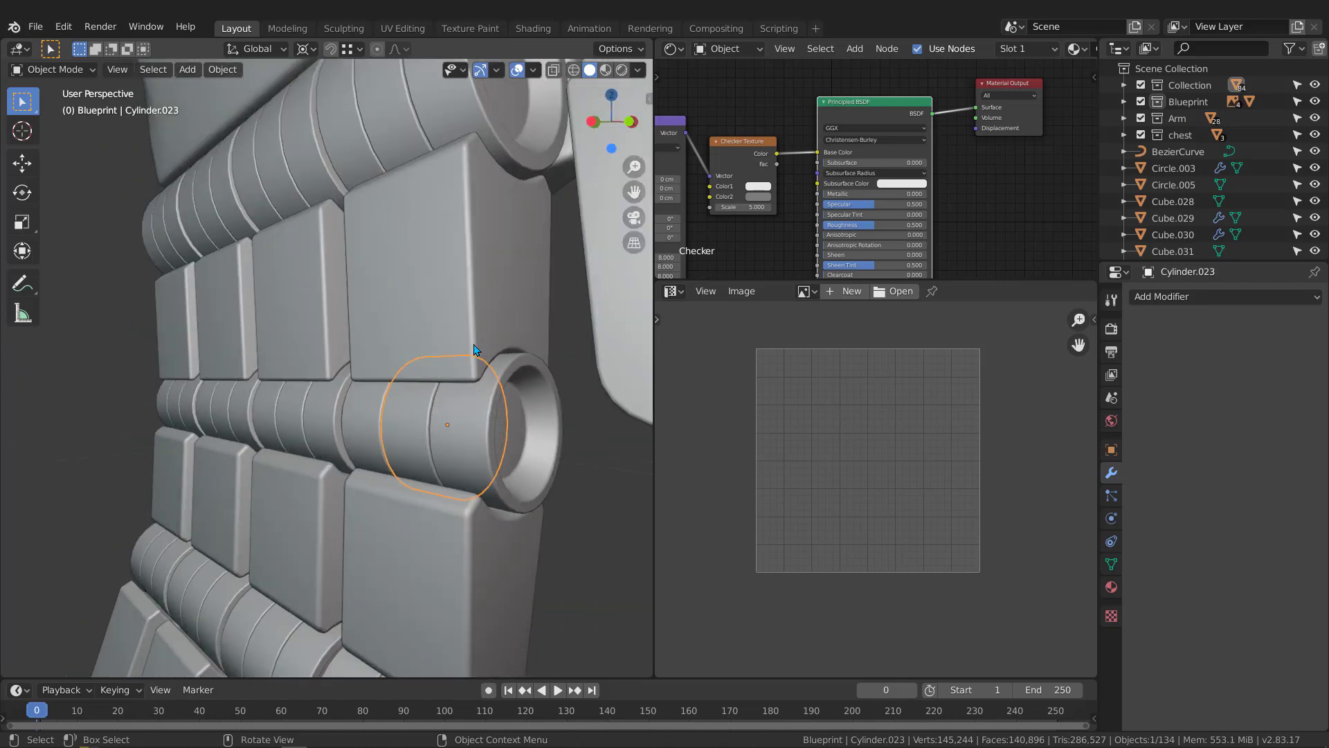
Isolate the third cylinder of the middle knuckle row, convert its visual geometry to mesh and enter Edit Mode
{"action": "left_click", "coordinate": [372, 406]}
{"action": "key", "text": "KP_Divide"}
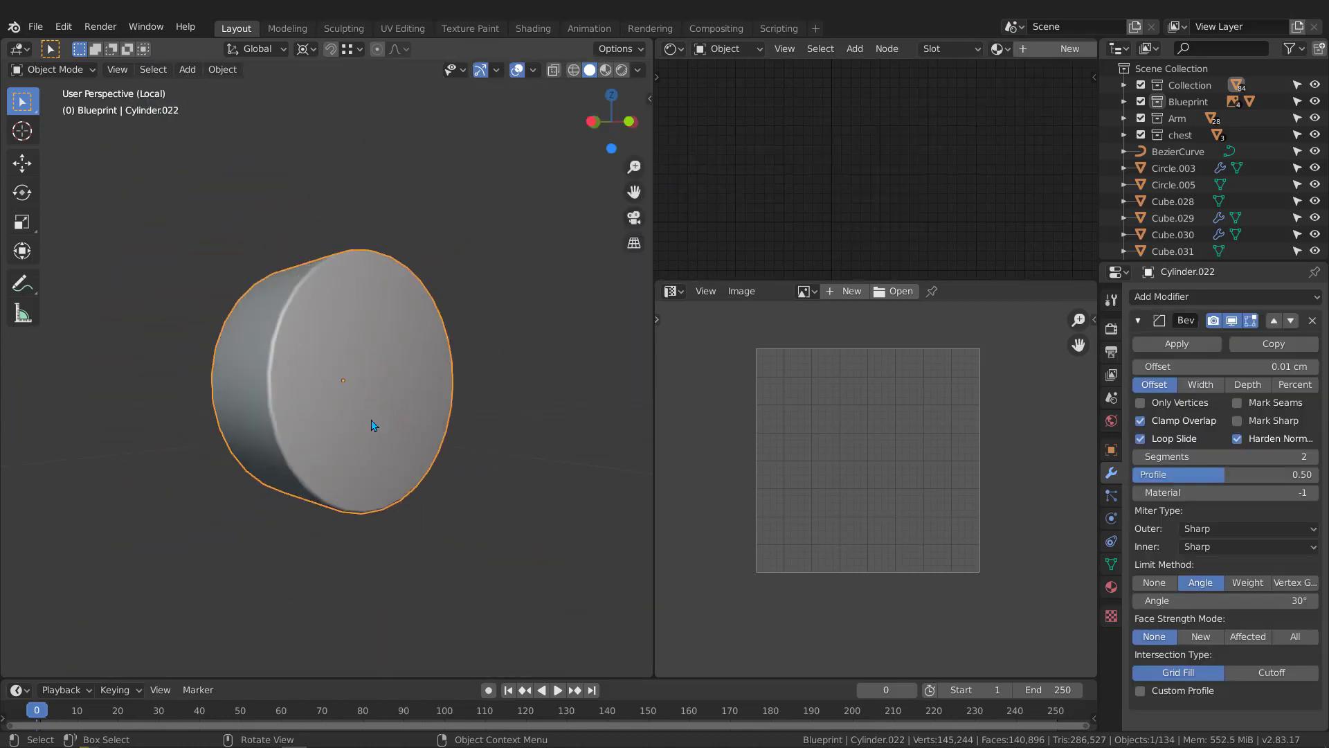
{"action": "key", "text": "ctrl+a"}
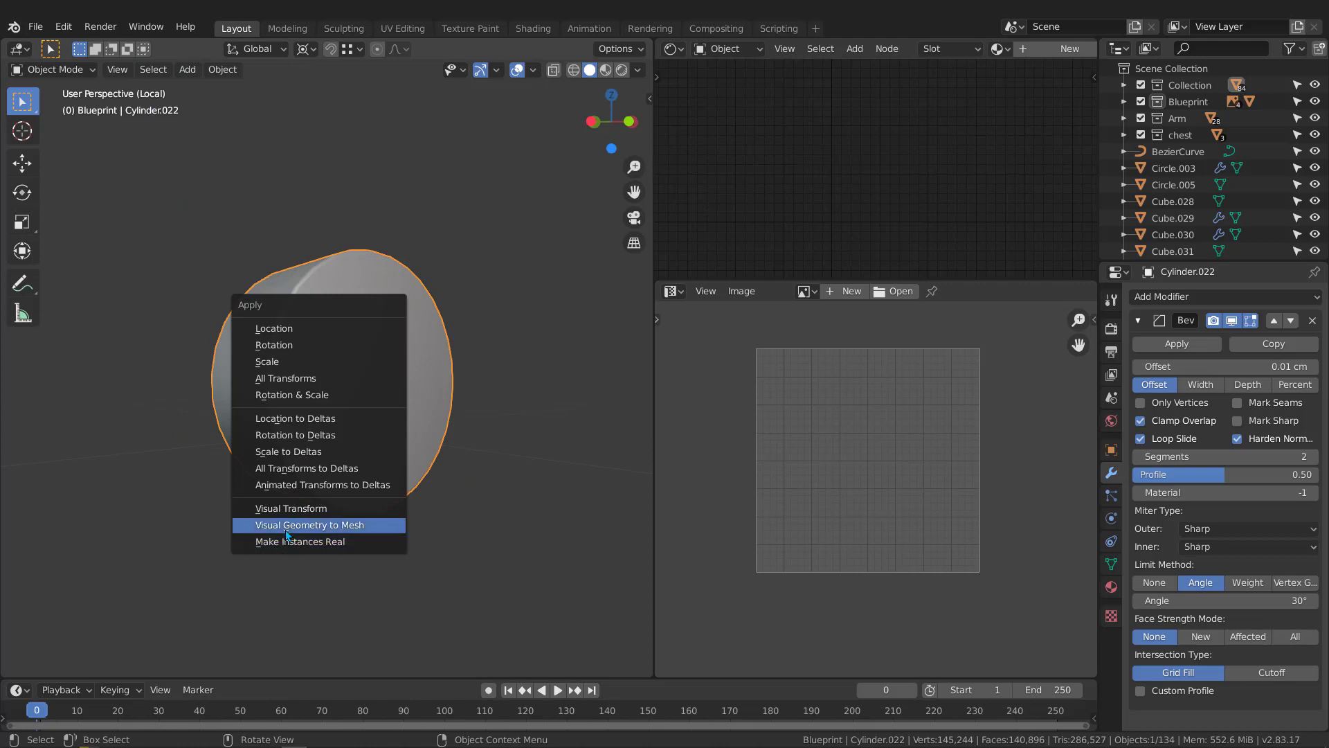
{"action": "left_click", "coordinate": [285, 525]}
{"action": "middle_click_drag", "start_coordinate": [285, 525], "coordinate": [307, 375]}
{"action": "key", "text": "Tab"}
Mark seams on both rim loops of the third knuckle cylinder and on one edge across its side wall
{"action": "left_click", "coordinate": [379, 378], "text": "alt"}
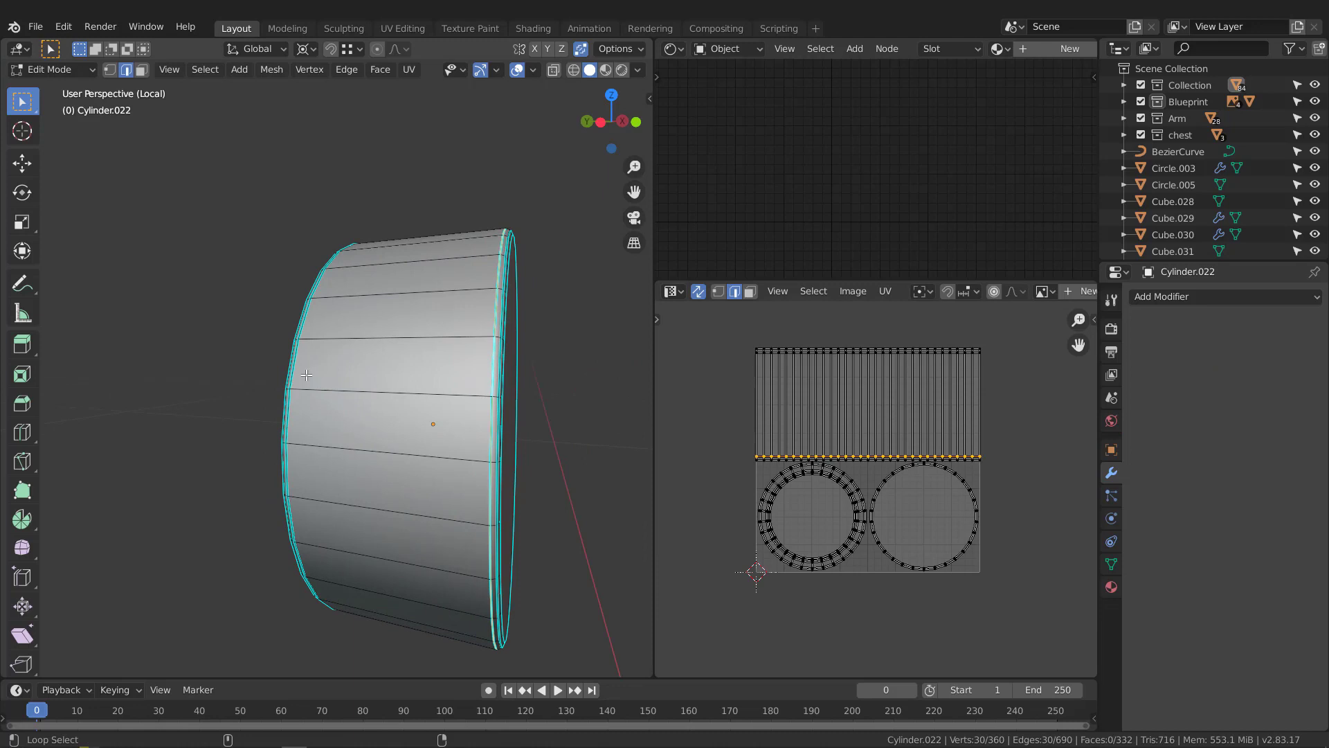
{"action": "key", "text": "q"}
{"action": "left_click", "coordinate": [346, 393]}
Unwrap the entire third knuckle cylinder and return to Object Mode
{"action": "scroll", "coordinate": [345, 392], "scroll_direction": "down", "scroll_amount": 1}
{"action": "key", "text": "a"}
{"action": "middle_click_drag", "start_coordinate": [889, 426], "coordinate": [868, 436]}
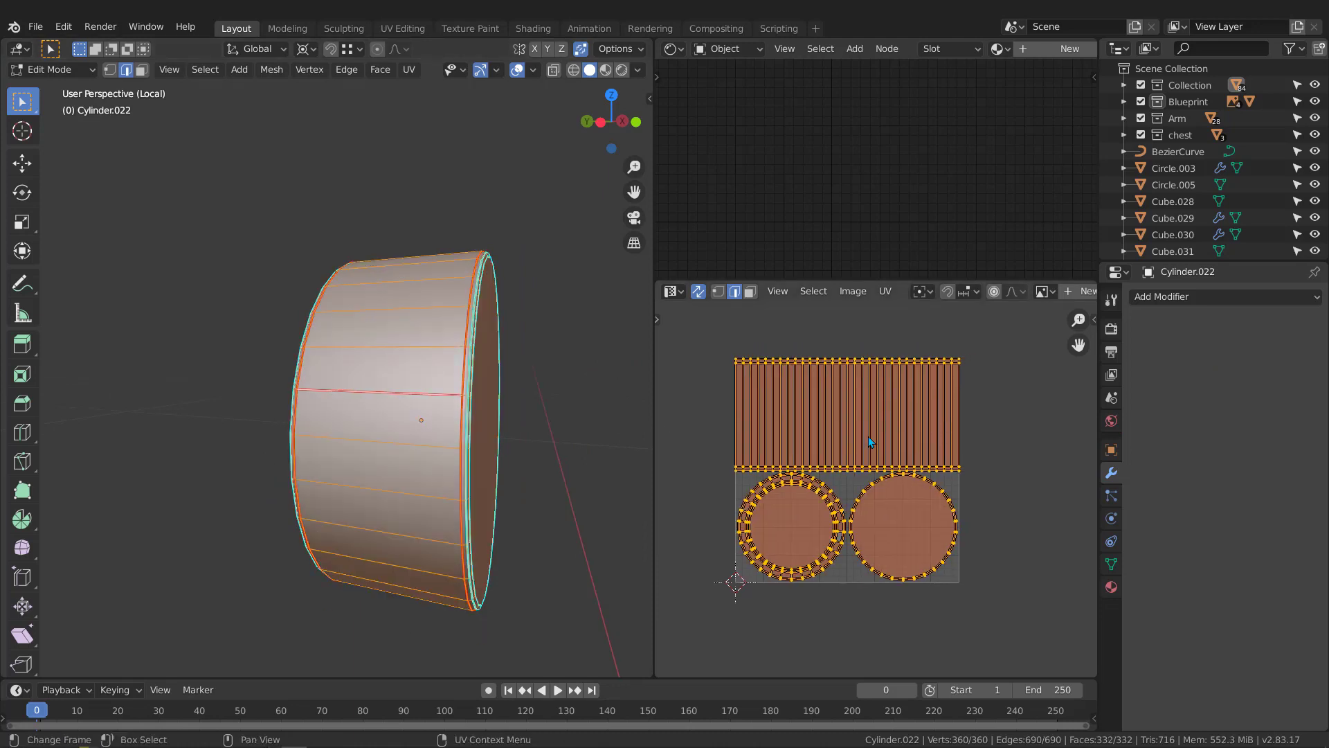
{"action": "key", "text": "u"}
{"action": "middle_click_drag", "start_coordinate": [391, 402], "coordinate": [164, 403]}
{"action": "key", "text": "Tab"}
Show the full hand again and delete the nine unprepared cylinders of the middle knuckle row
{"action": "key", "text": "KP_Divide"}
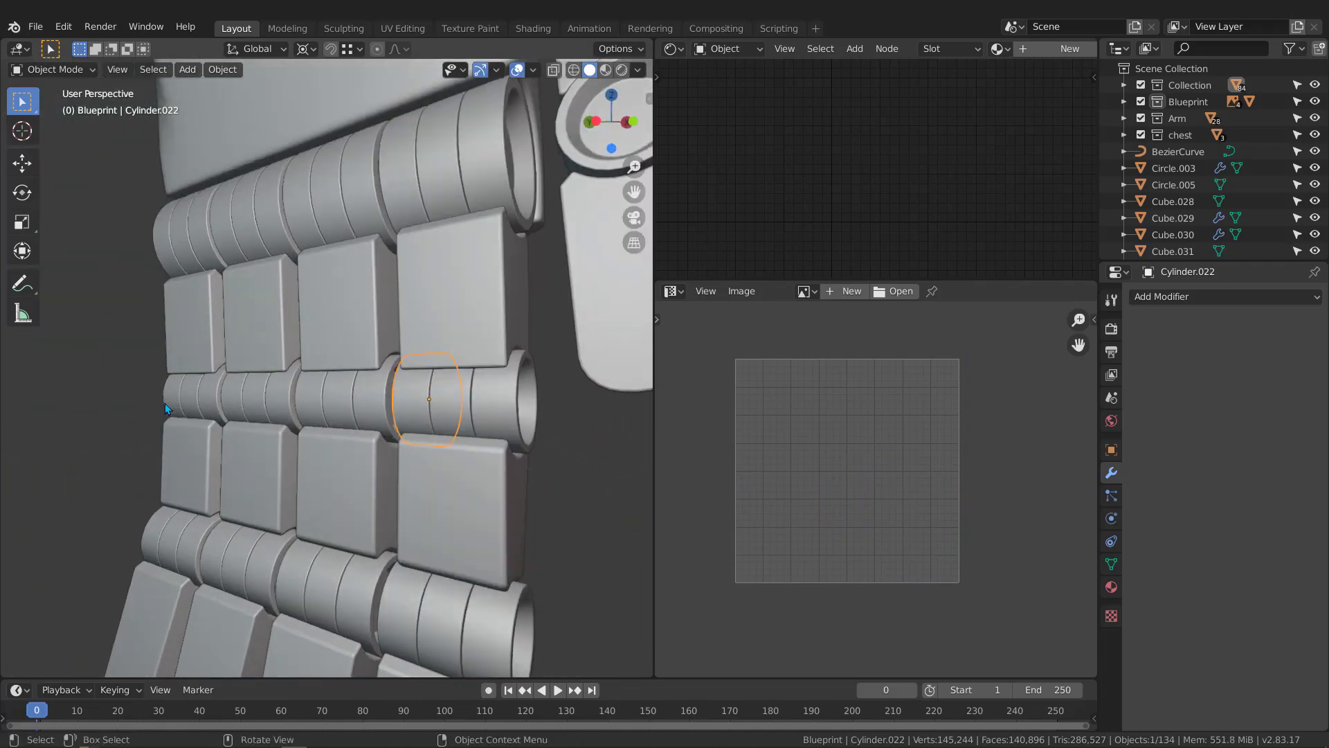
{"action": "left_click_drag", "start_coordinate": [370, 408], "coordinate": [508, 391]}
{"action": "key", "text": "Delete"}
Duplicate the three finished cylinders about 0.91 cm along Y and repeat the duplication for the remaining two fingers
{"action": "key", "text": "KP_3"}
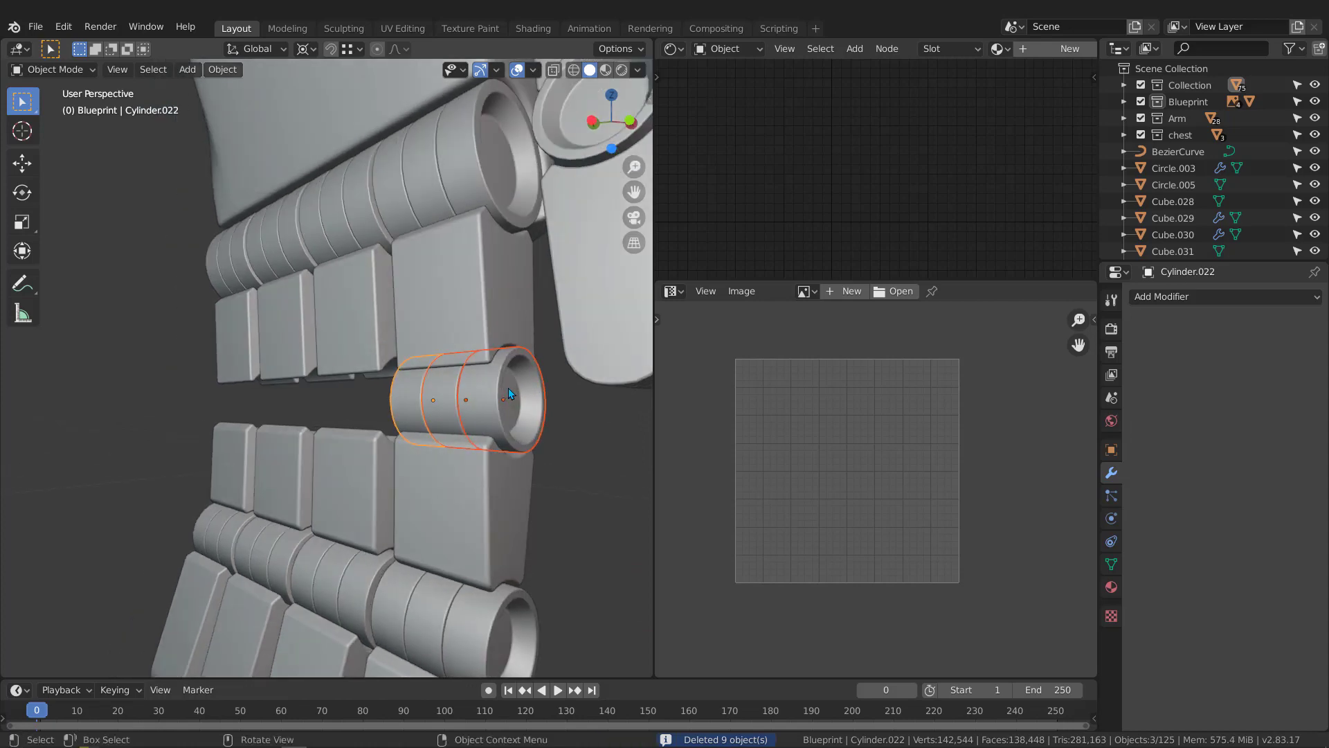
{"action": "scroll", "coordinate": [509, 389], "scroll_direction": "down", "scroll_amount": 3}
{"action": "middle_click_drag", "start_coordinate": [514, 390], "coordinate": [348, 405], "text": "shift"}
{"action": "scroll", "coordinate": [367, 389], "scroll_direction": "up", "scroll_amount": 5}
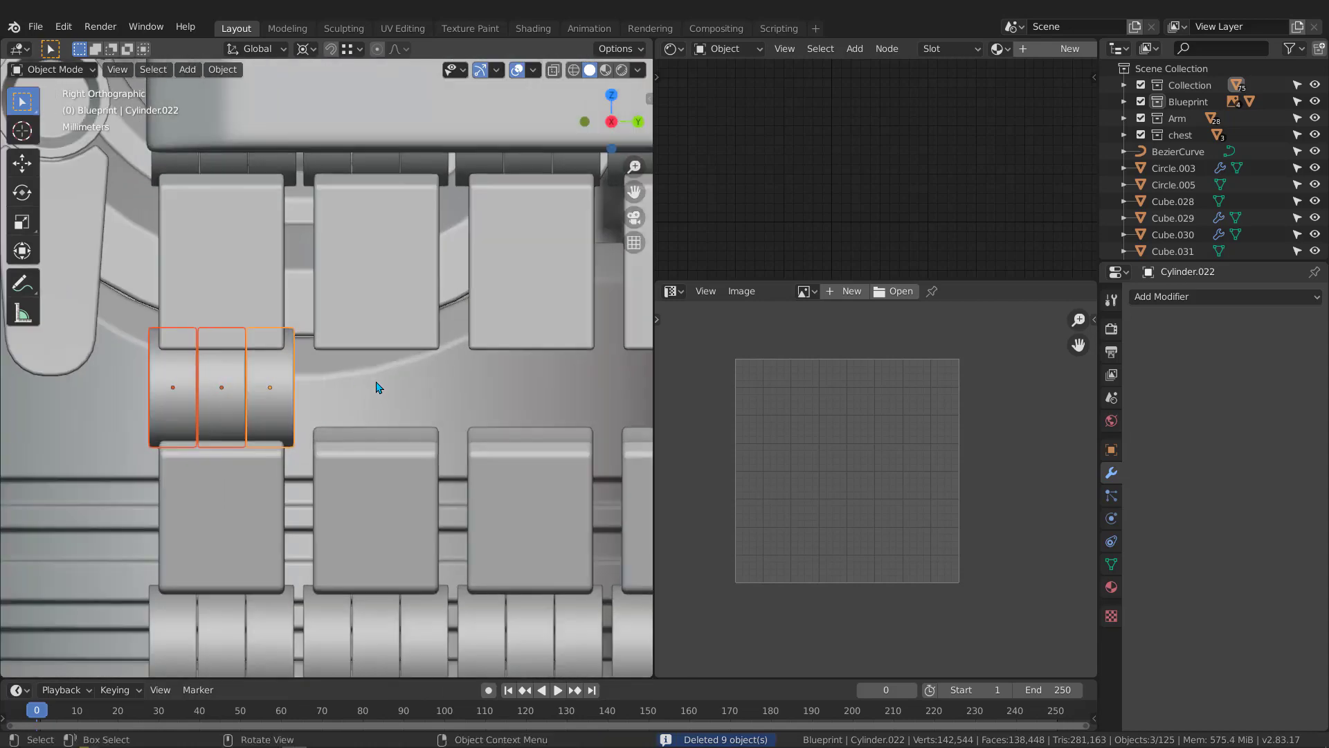
{"action": "key", "text": "shift+d"}
{"action": "key", "text": "y"}
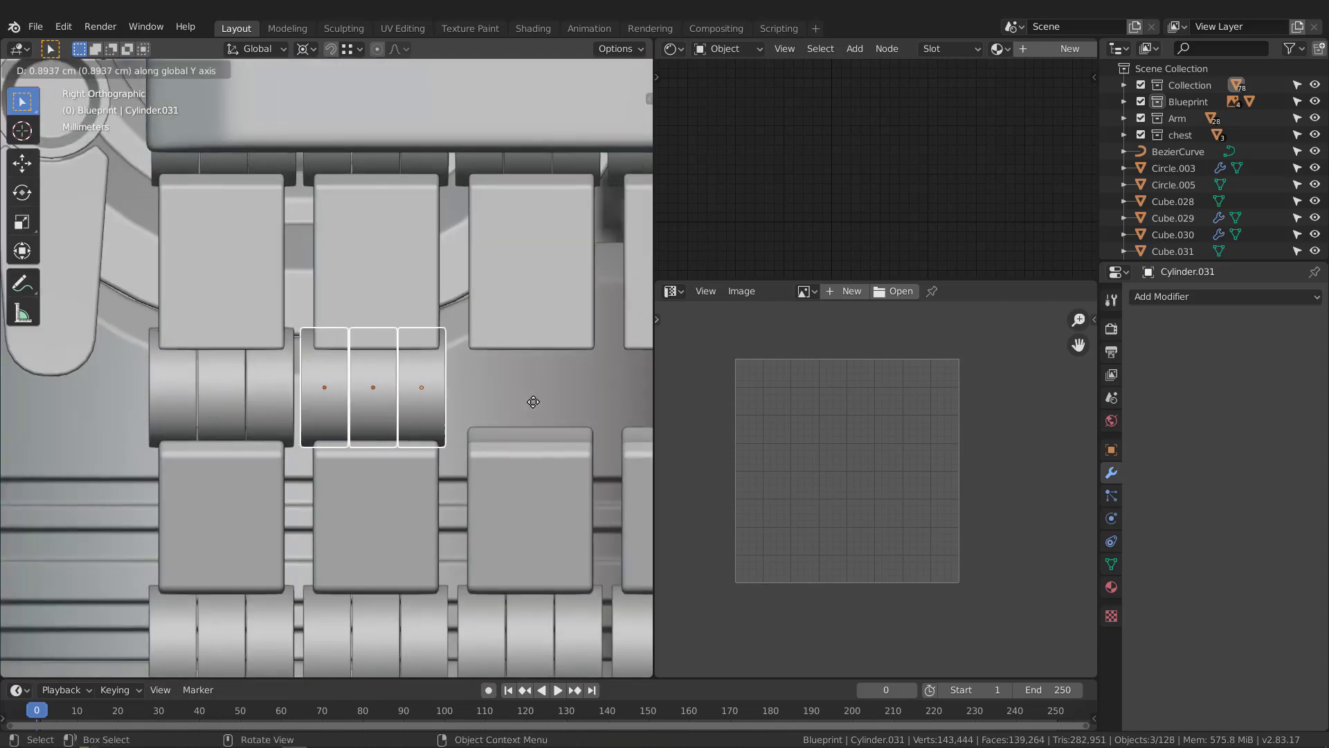
{"action": "left_click", "coordinate": [534, 402]}
{"action": "key", "text": "shift+r"}
{"action": "key", "text": "shift+r"}
{"action": "scroll", "coordinate": [496, 399], "scroll_direction": "down", "scroll_amount": 2}
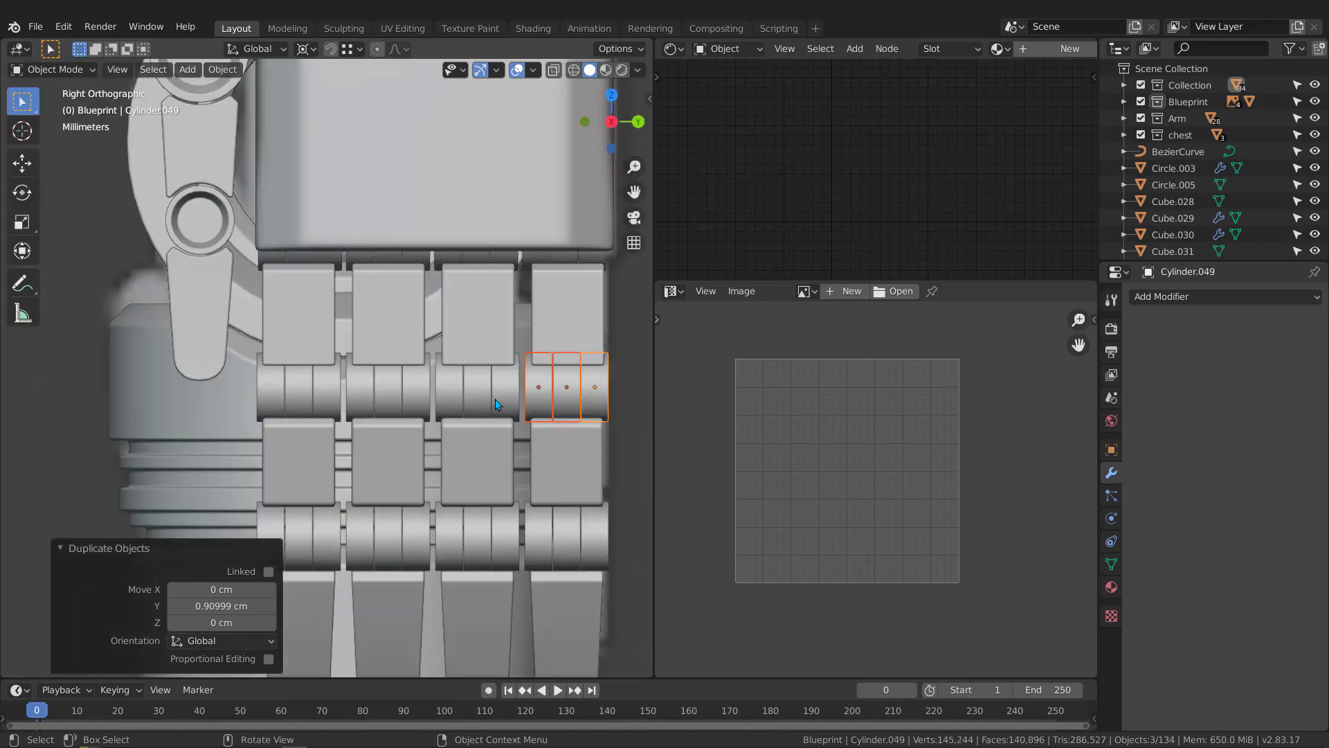
Link the Checker material from an upper-row knuckle cylinder to all cylinders of the middle knuckle row
{"action": "mouse_move", "coordinate": [495, 399]}
{"action": "middle_mouse_down", "text": "shift"}
{"action": "mouse_move", "coordinate": [405, 338]}
{"action": "mouse_move", "coordinate": [484, 363]}
{"action": "mouse_move", "coordinate": [505, 386]}
{"action": "mouse_move", "coordinate": [478, 385]}
{"action": "mouse_move", "coordinate": [509, 359]}
{"action": "mouse_move", "coordinate": [499, 380]}
{"action": "middle_mouse_up", "text": "shift"}
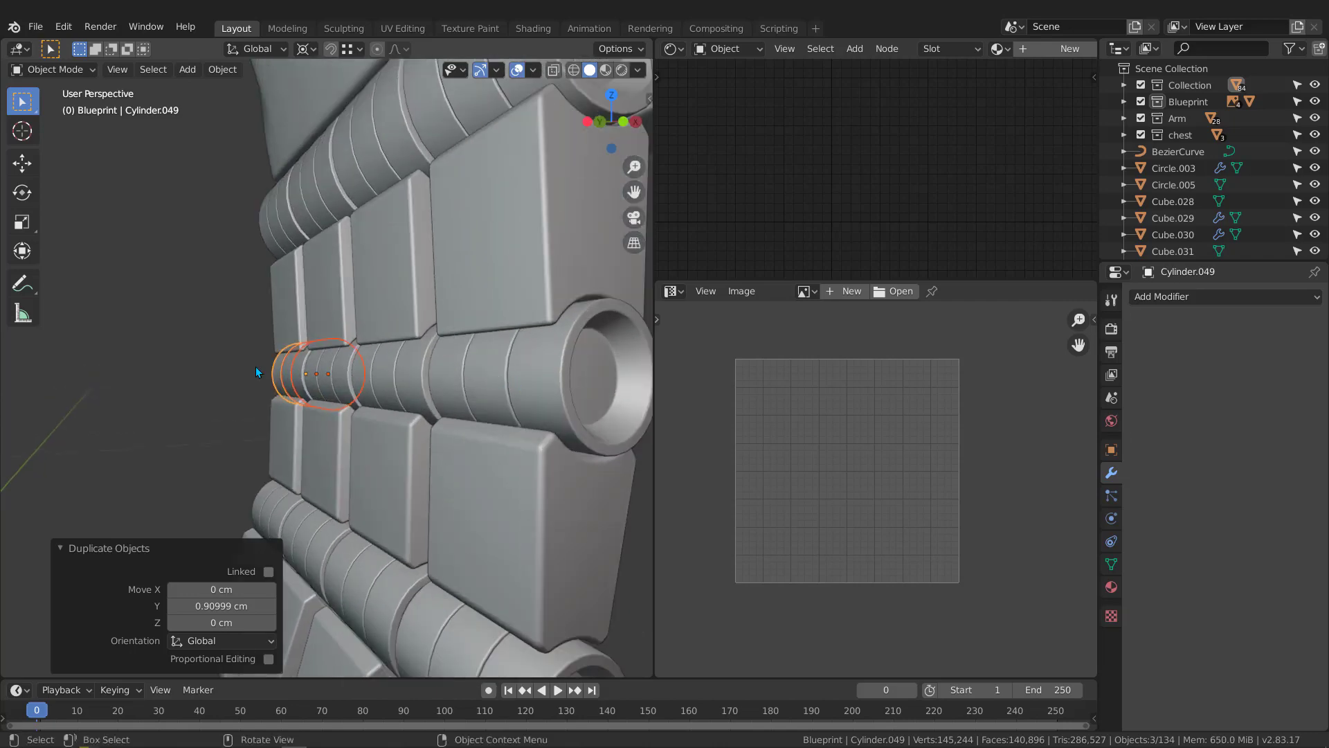
{"action": "left_click_drag", "start_coordinate": [255, 367], "coordinate": [579, 388]}
{"action": "middle_click_drag", "start_coordinate": [346, 355], "coordinate": [362, 361]}
{"action": "left_click", "coordinate": [397, 164], "text": "shift"}
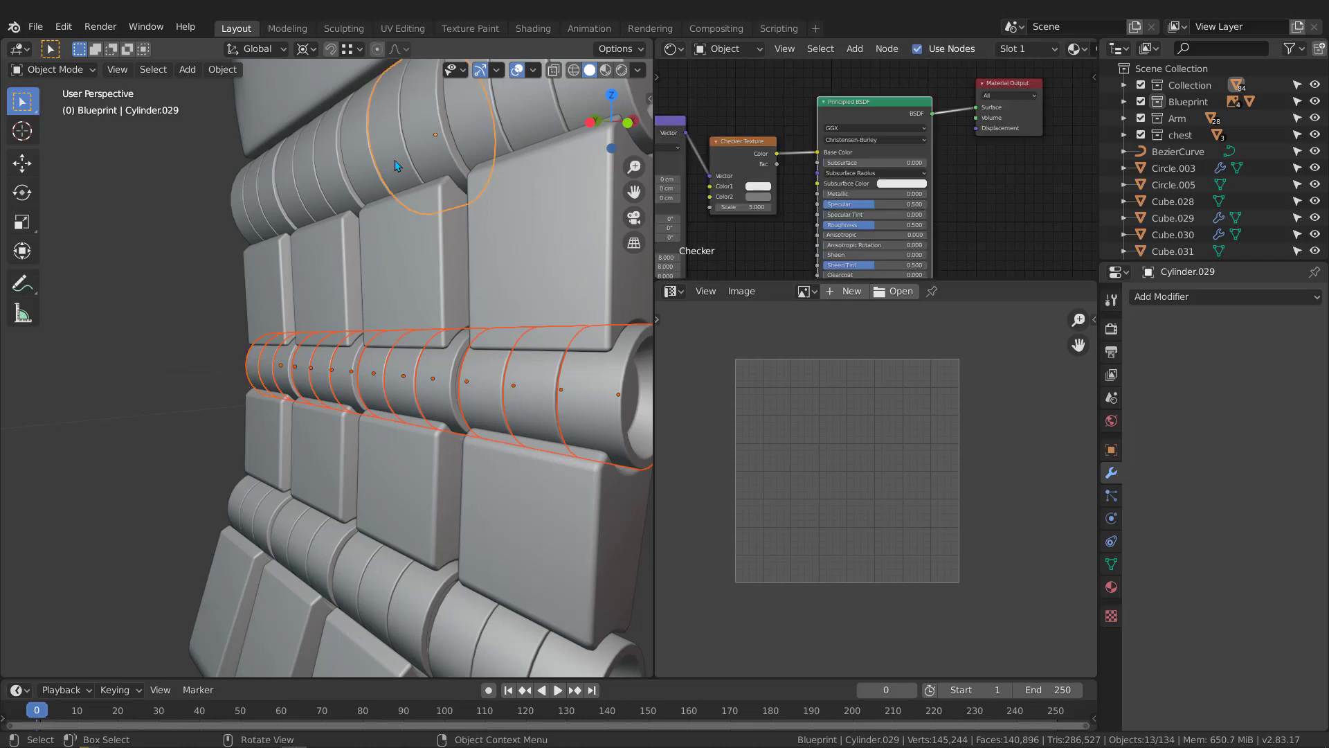
{"action": "key", "text": "ctrl+l"}
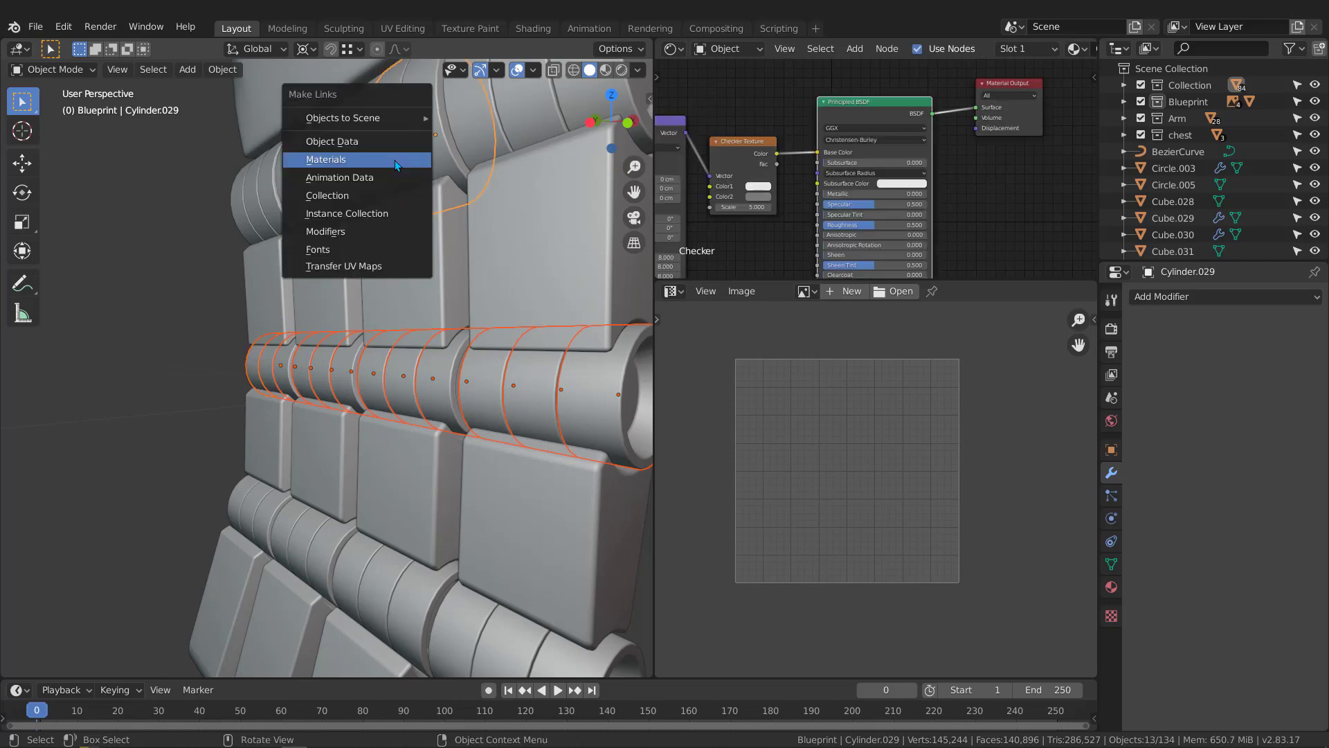
{"action": "left_click", "coordinate": [394, 160]}
Examine the checker pattern on the middle knuckle row in Material Preview shading, and return to Solid shading
{"action": "key", "text": "z"}
{"action": "left_click", "coordinate": [380, 391]}
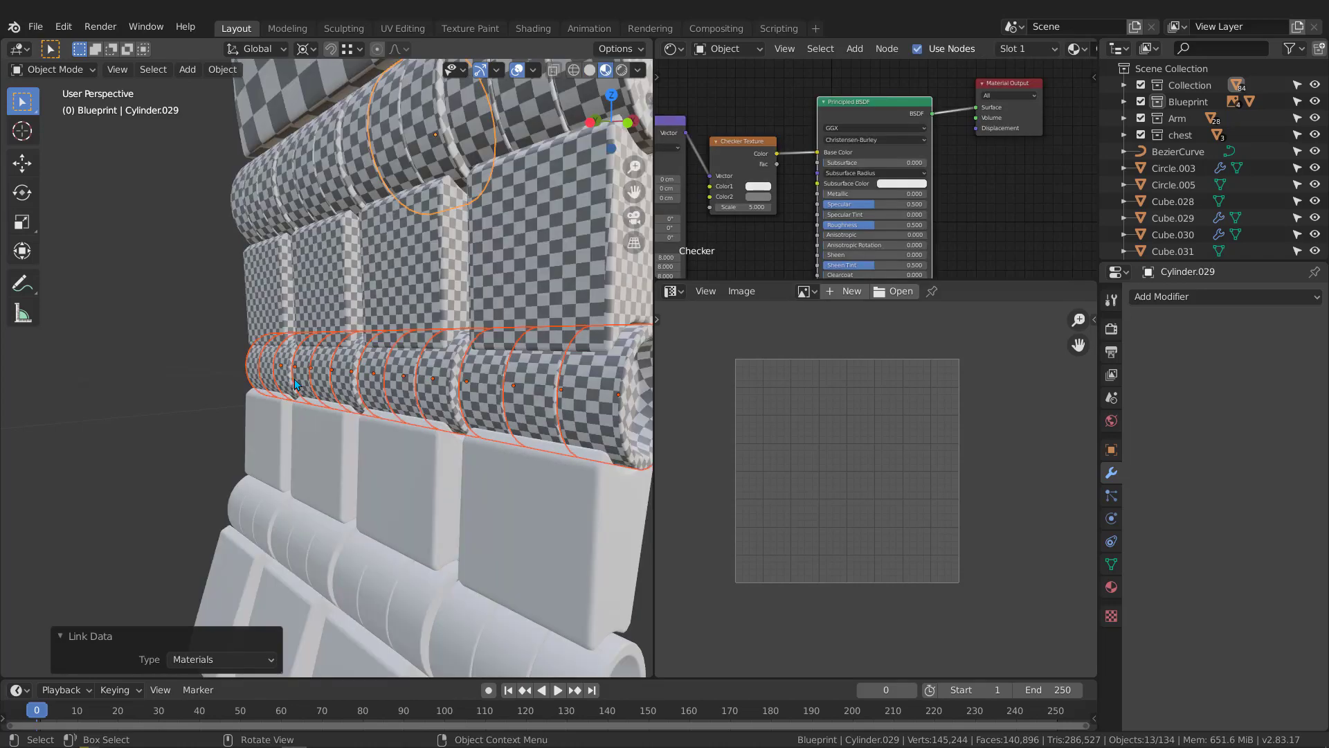
{"action": "scroll", "coordinate": [360, 391], "scroll_direction": "down", "scroll_amount": 1}
{"action": "middle_click_drag", "start_coordinate": [347, 395], "coordinate": [333, 374]}
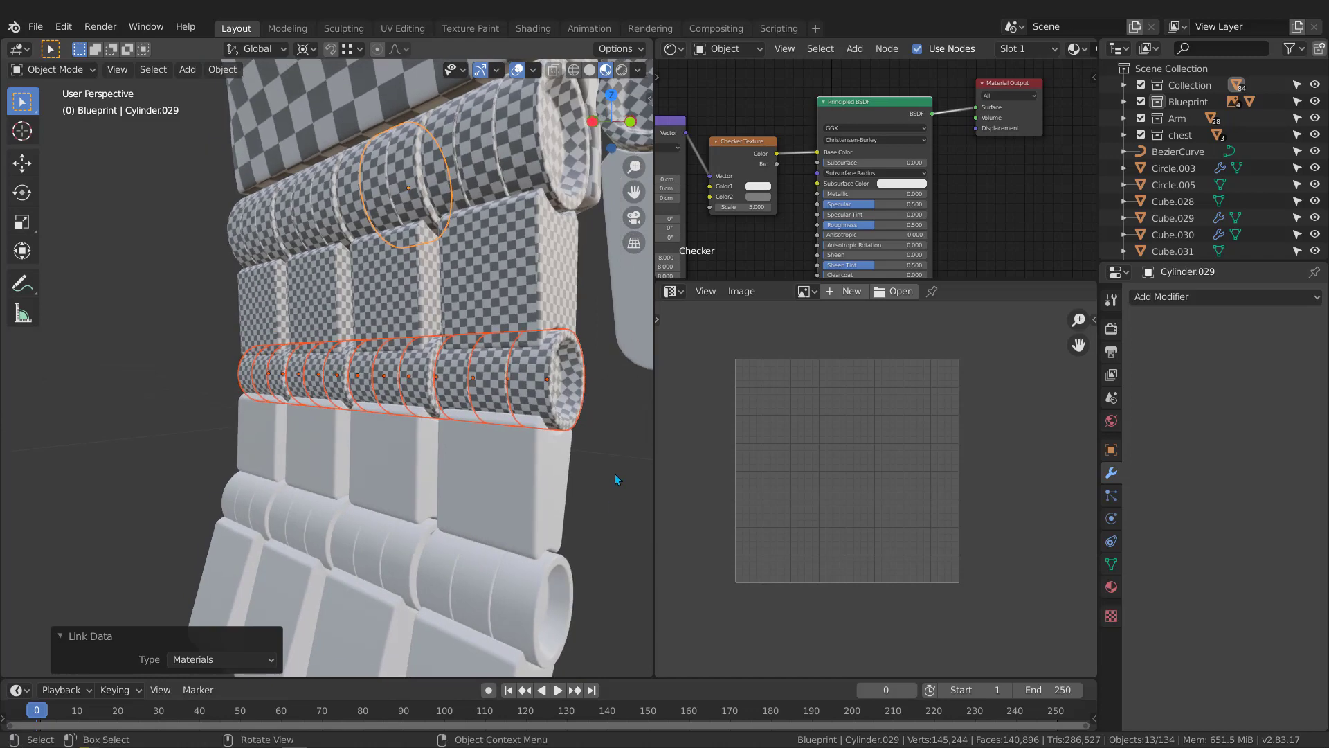
{"action": "left_click", "coordinate": [614, 474]}
{"action": "scroll", "coordinate": [493, 402], "scroll_direction": "up", "scroll_amount": 1}
{"action": "mouse_move", "coordinate": [485, 398]}
{"action": "middle_mouse_down"}
{"action": "mouse_move", "coordinate": [528, 380]}
{"action": "mouse_move", "coordinate": [480, 380]}
{"action": "mouse_move", "coordinate": [436, 432]}
{"action": "mouse_move", "coordinate": [451, 402]}
{"action": "mouse_move", "coordinate": [504, 422]}
{"action": "mouse_move", "coordinate": [499, 432]}
{"action": "middle_mouse_up"}
{"action": "scroll", "coordinate": [455, 397], "scroll_direction": "down", "scroll_amount": 3}
{"action": "scroll", "coordinate": [451, 401], "scroll_direction": "up", "scroll_amount": 3}
{"action": "key", "text": "z"}
{"action": "left_click", "coordinate": [556, 440]}
Isolate the end finger block below the middle knuckle row, convert its visual geometry to mesh and enter Edit Mode
{"action": "left_click", "coordinate": [509, 420]}
{"action": "key", "text": "KP_Divide"}
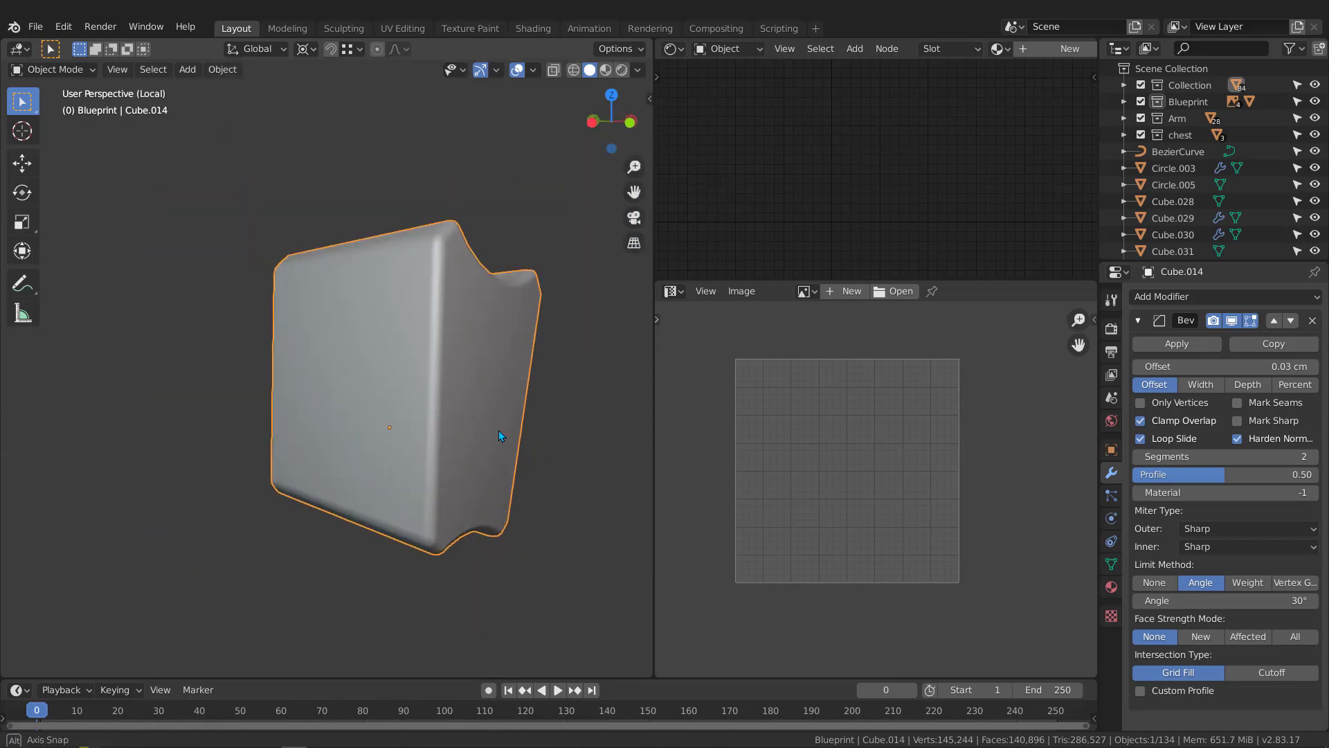
{"action": "key", "text": "ctrl+a"}
{"action": "left_click", "coordinate": [412, 436]}
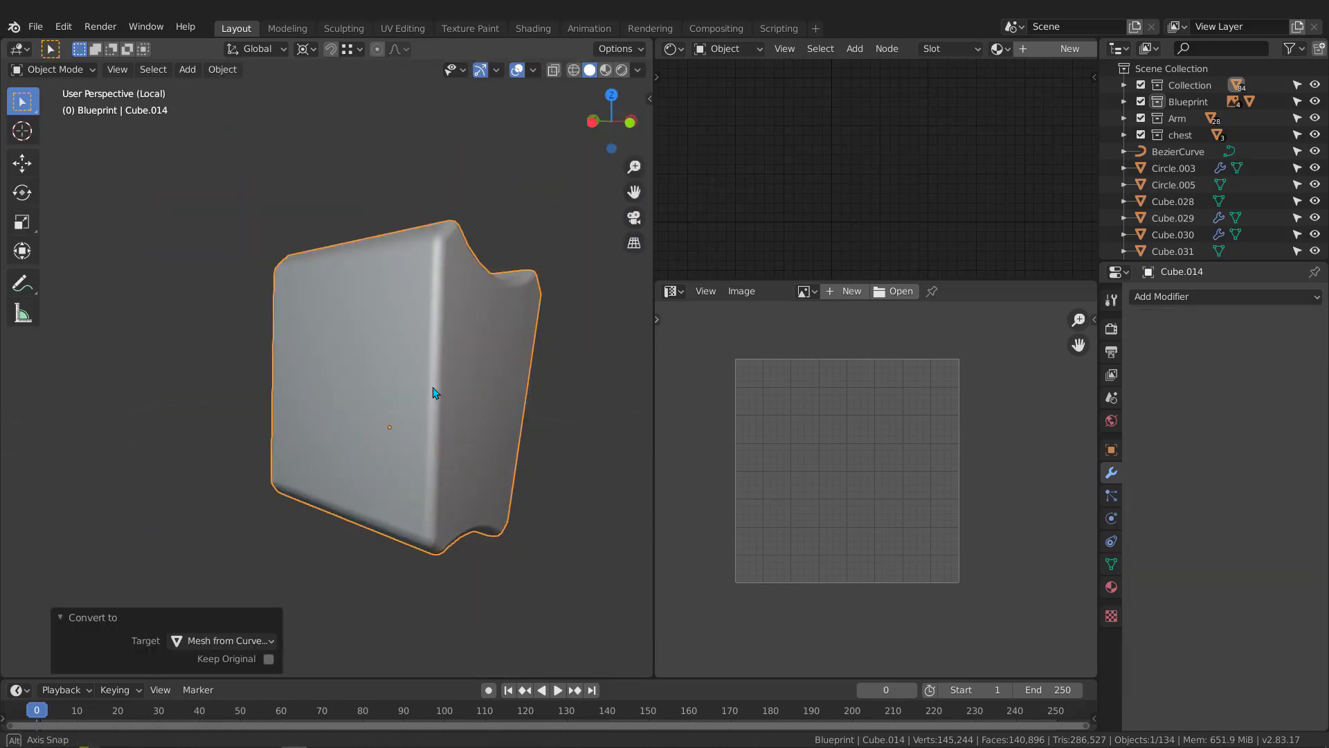
{"action": "key", "text": "Tab"}
Select both faces on each of the block's two curved-profile sides and grow the selection four steps
{"action": "middle_click_drag", "start_coordinate": [430, 330], "coordinate": [464, 333]}
{"action": "key", "text": "3"}
{"action": "left_click", "coordinate": [494, 380]}
{"action": "left_click", "coordinate": [544, 367], "text": "shift"}
{"action": "scroll", "coordinate": [438, 371], "scroll_direction": "down", "scroll_amount": 3}
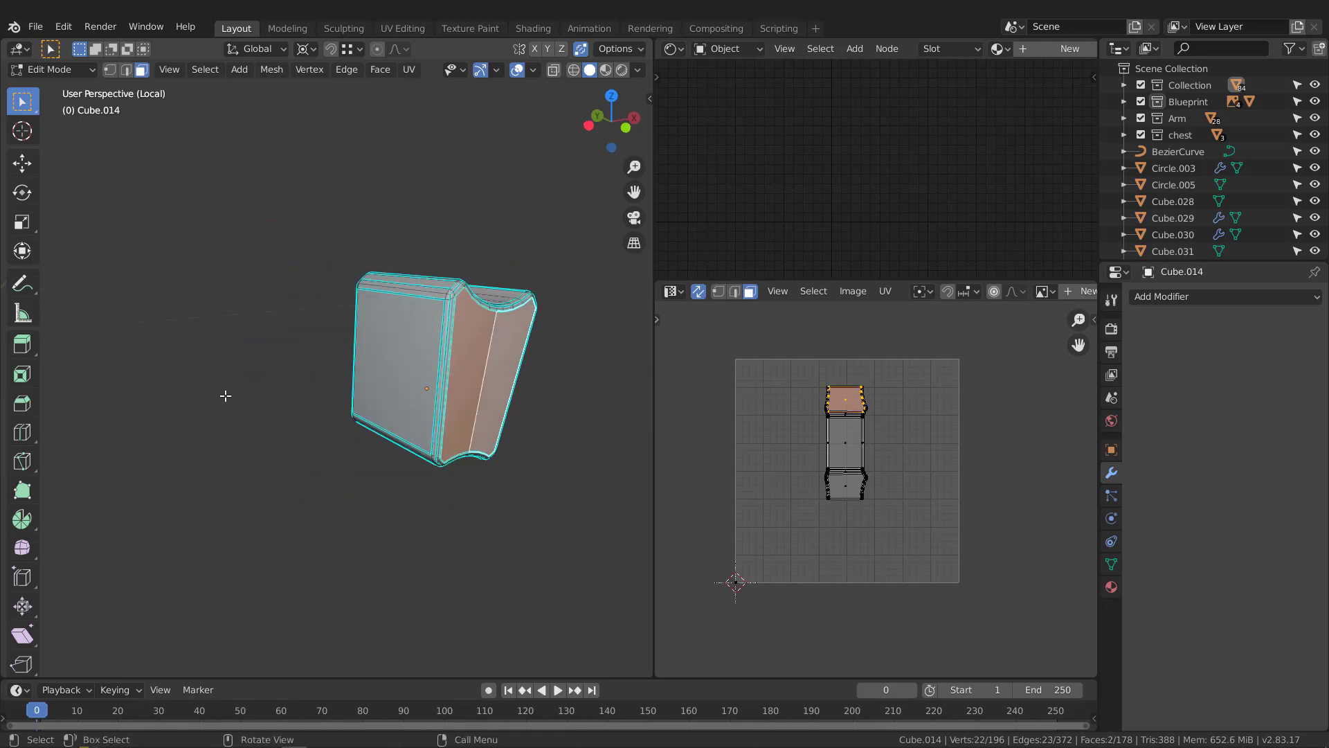
{"action": "middle_click_drag", "start_coordinate": [226, 397], "coordinate": [399, 409]}
{"action": "left_click", "coordinate": [408, 370], "text": "shift"}
{"action": "left_click", "coordinate": [480, 382], "text": "shift"}
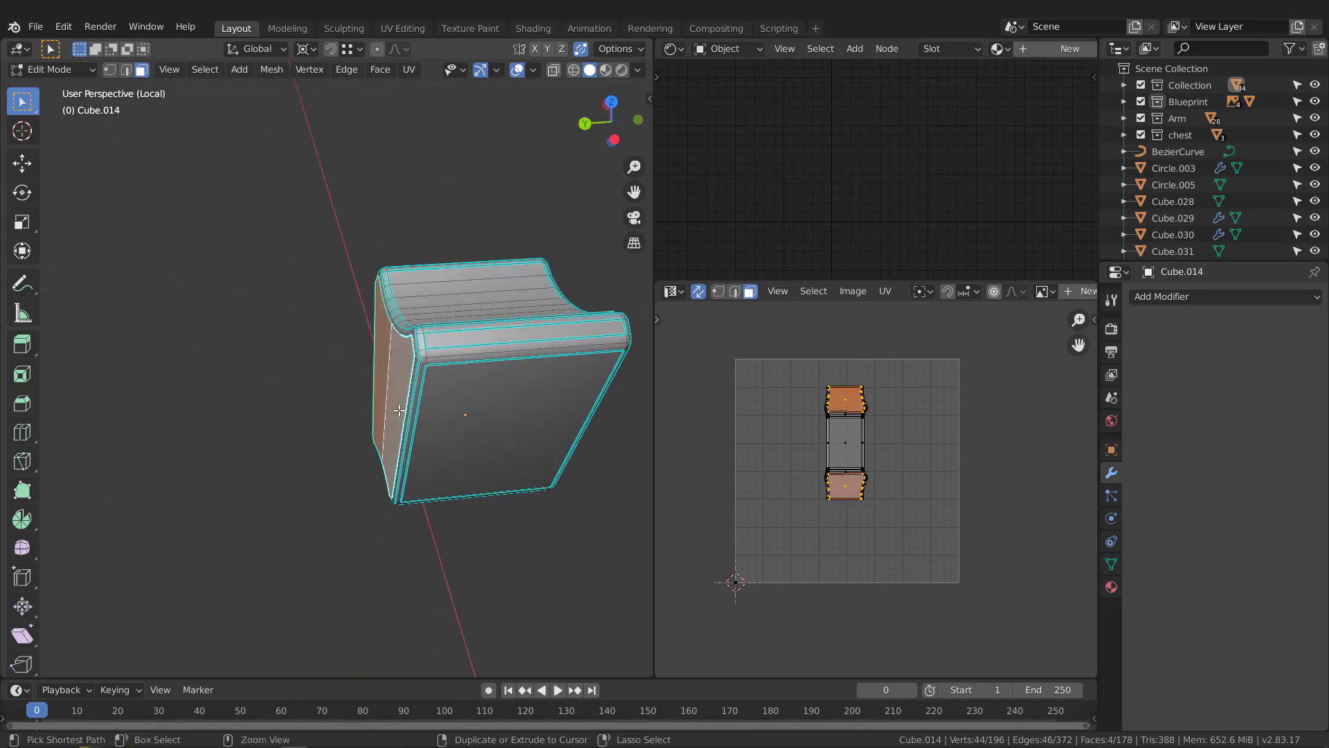
{"action": "key", "text": "ctrl+KP_Add"}
{"action": "key", "text": "ctrl+KP_Add"}
{"action": "key", "text": "ctrl+KP_Add"}
{"action": "key", "text": "ctrl+KP_Add"}
{"action": "scroll", "coordinate": [404, 370], "scroll_direction": "up", "scroll_amount": 2}
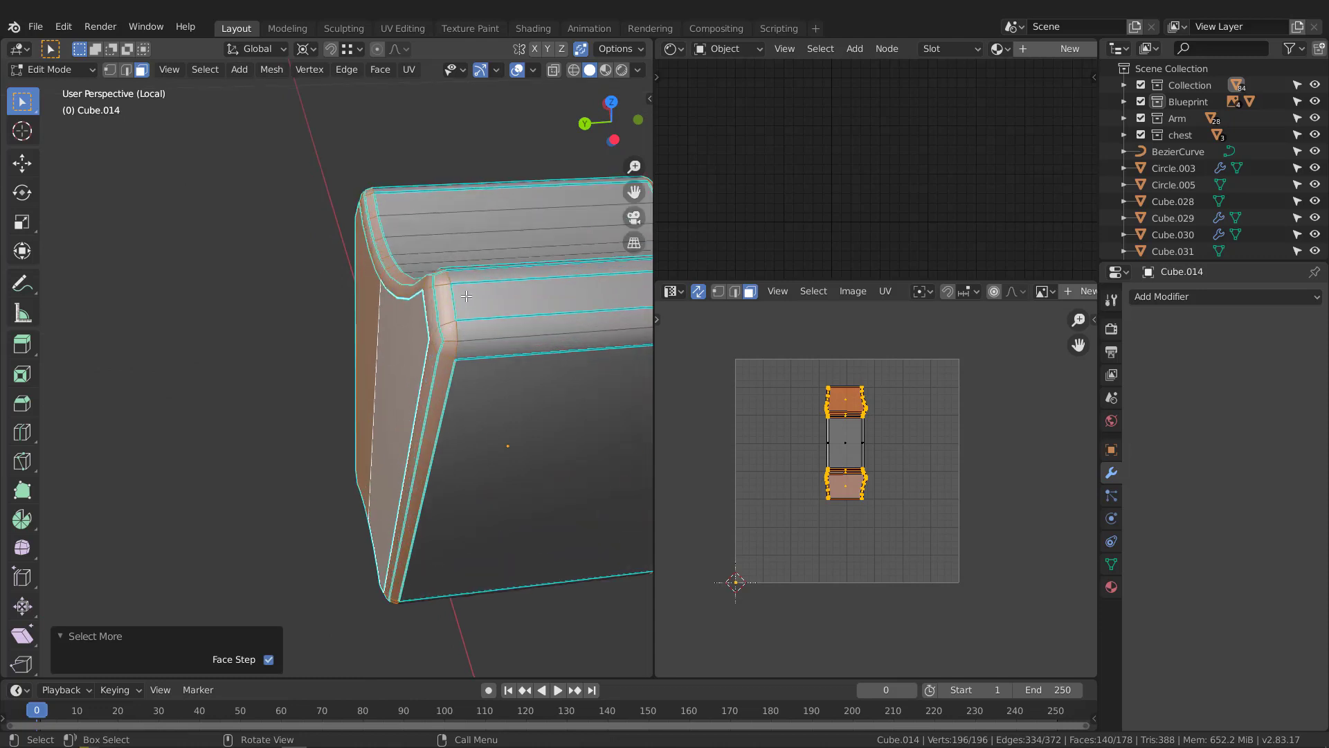
Reduce the grown face selection to its boundary loops and mark them as seams
{"action": "left_click", "coordinate": [206, 70]}
{"action": "mouse_move", "coordinate": [262, 297]}
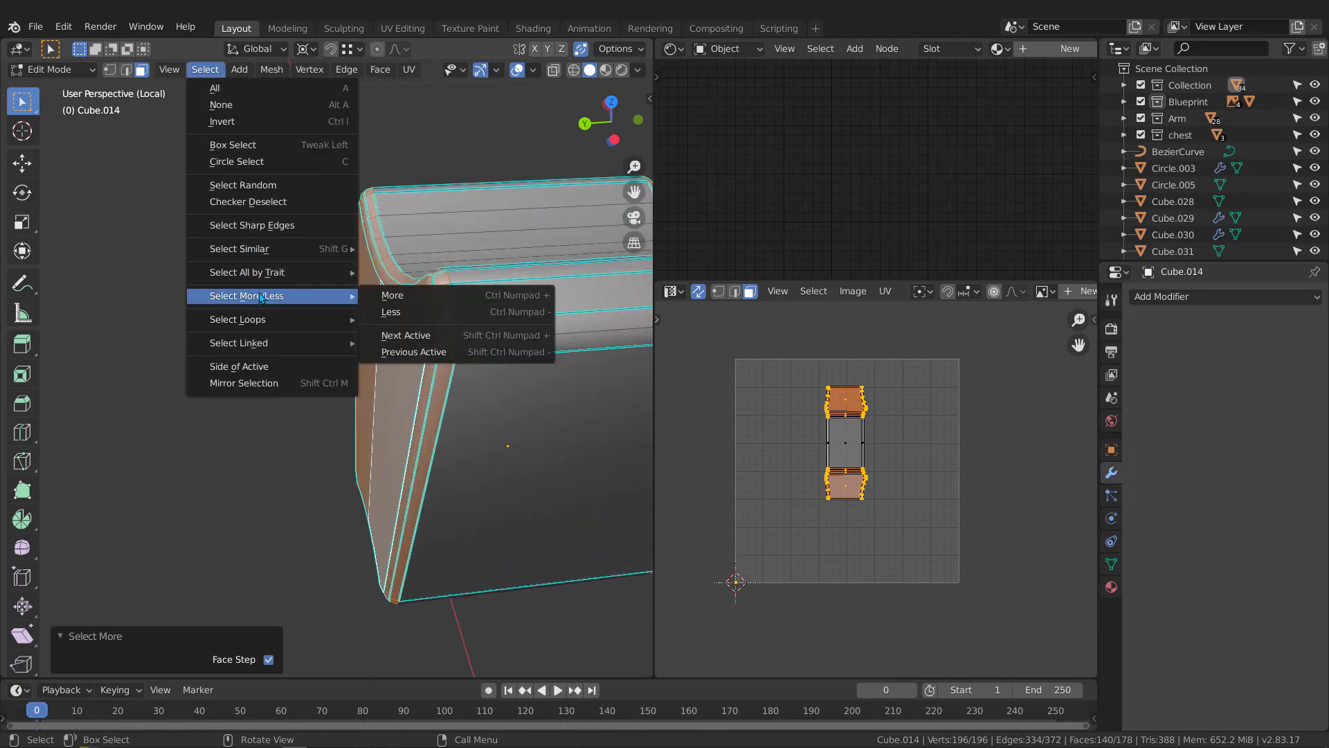
{"action": "mouse_move", "coordinate": [266, 320]}
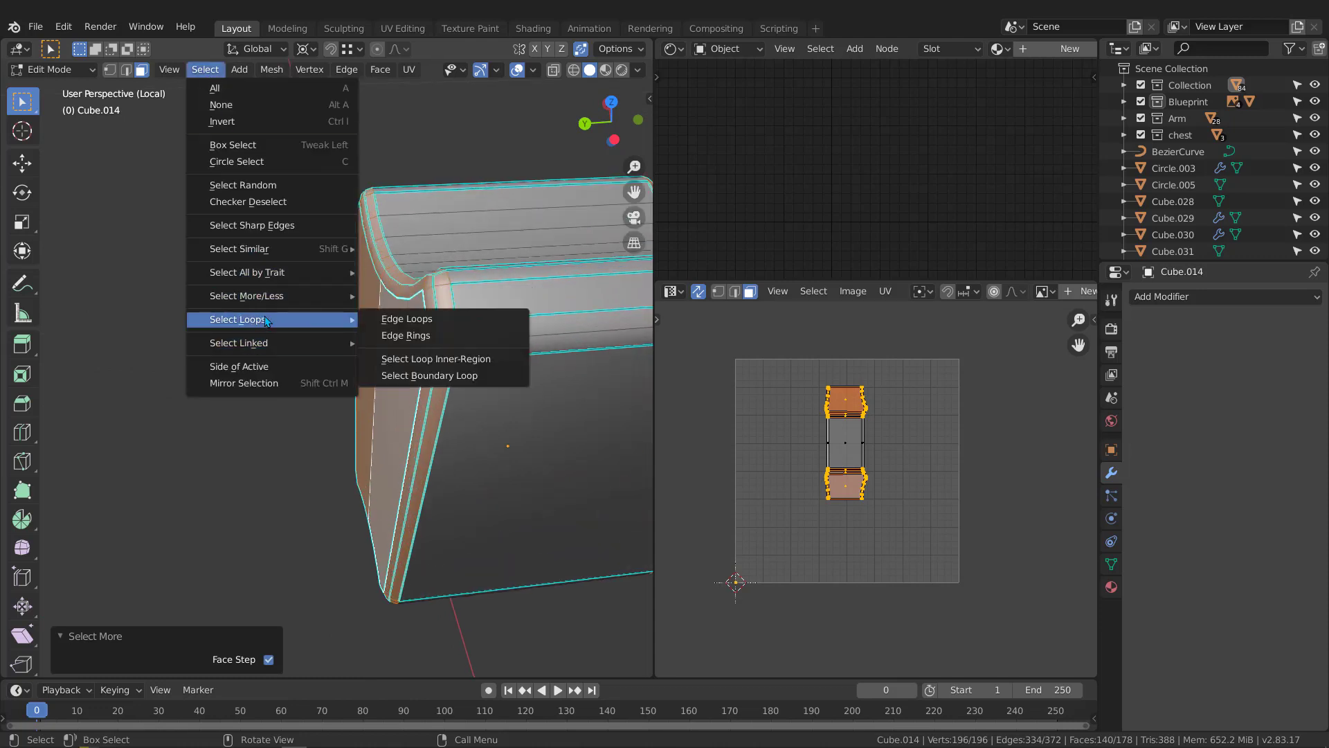
{"action": "left_click", "coordinate": [464, 381]}
{"action": "middle_click_drag", "start_coordinate": [396, 310], "coordinate": [259, 271]}
{"action": "key", "text": "q"}
{"action": "left_click", "coordinate": [348, 336]}
Mark additional seams on edges running between the block's two side boundary loops
{"action": "key", "text": "q"}
{"action": "left_click", "coordinate": [367, 344]}
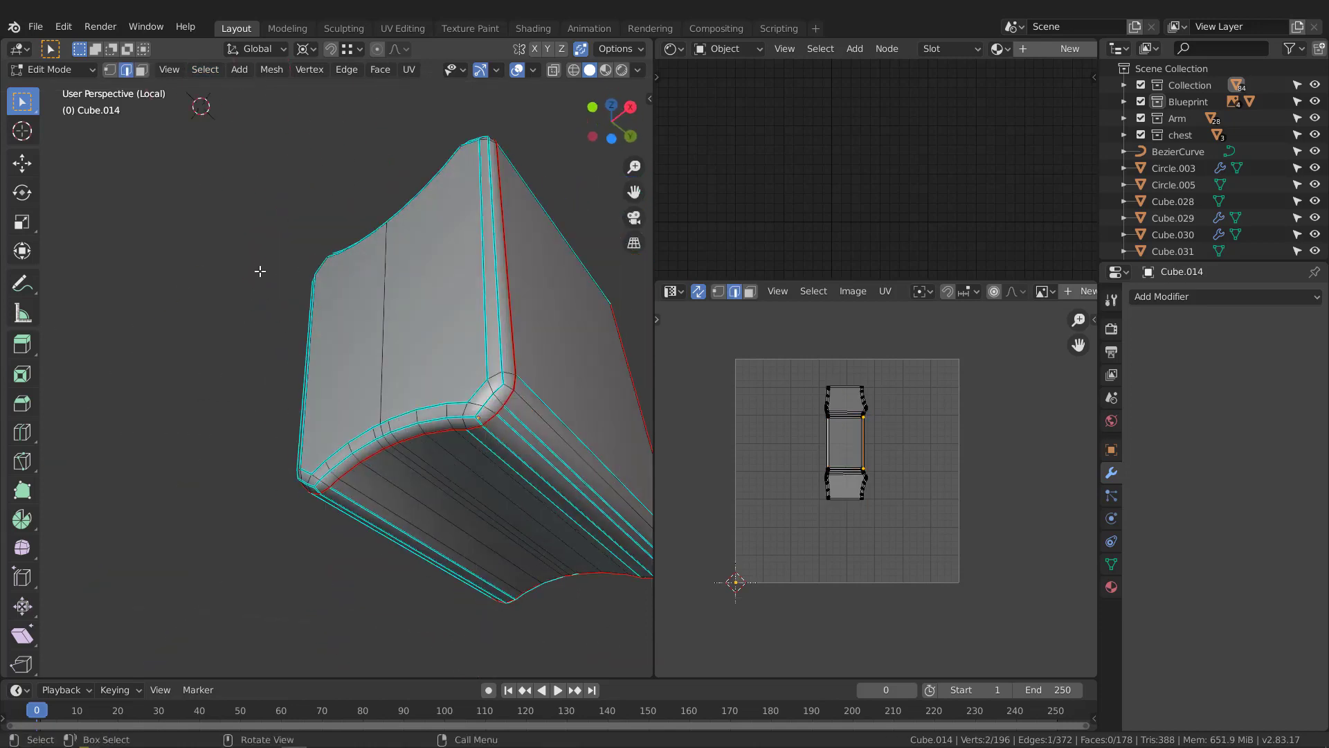
{"action": "key", "text": "q"}
{"action": "left_click", "coordinate": [506, 447]}
Unwrap the entire finger block and return to Object Mode
{"action": "scroll", "coordinate": [484, 429], "scroll_direction": "down", "scroll_amount": 3}
{"action": "middle_click_drag", "start_coordinate": [428, 379], "coordinate": [474, 420]}
{"action": "key", "text": "a"}
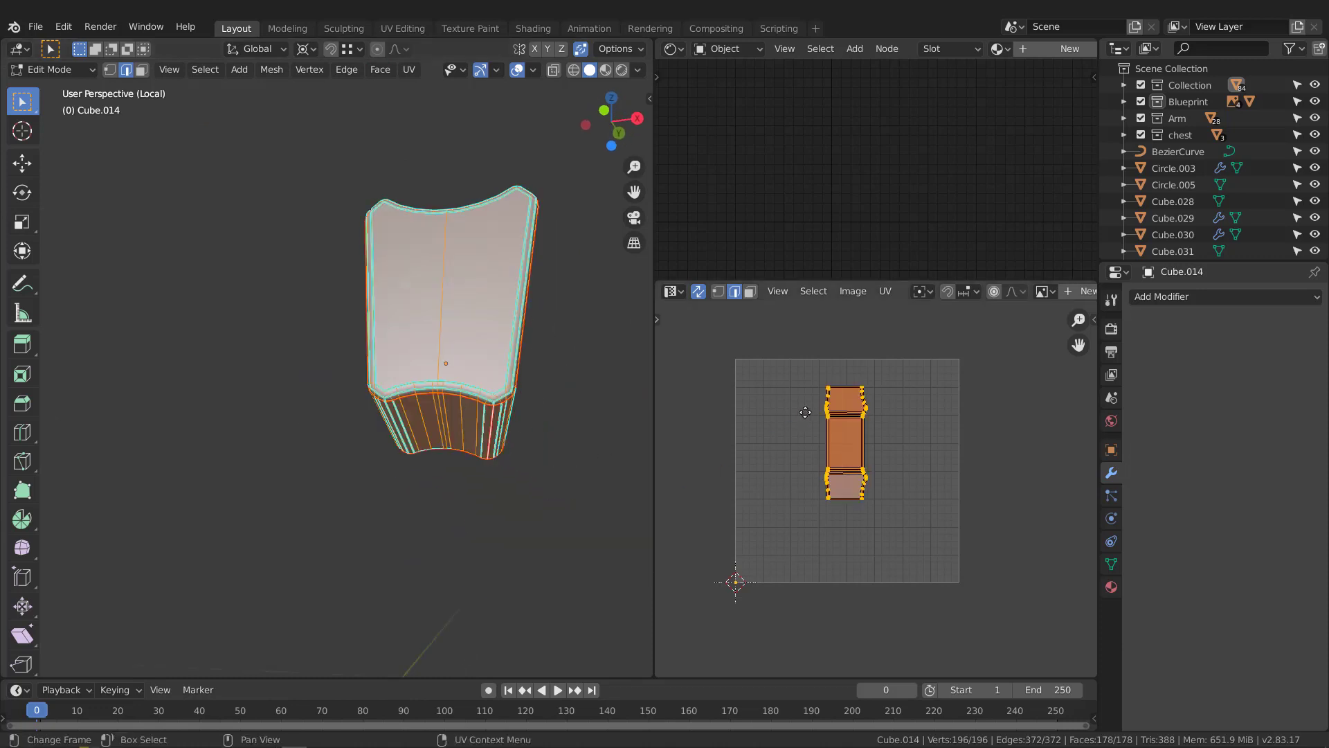
{"action": "middle_click_drag", "start_coordinate": [804, 411], "coordinate": [776, 438]}
{"action": "key", "text": "u"}
{"action": "mouse_move", "coordinate": [411, 324]}
{"action": "middle_mouse_down"}
{"action": "mouse_move", "coordinate": [384, 322]}
{"action": "mouse_move", "coordinate": [429, 312]}
{"action": "middle_mouse_up"}
{"action": "key", "text": "Tab"}
Assign the Checker material to the unwrapped finger block and leave the isolated view
{"action": "left_click", "coordinate": [997, 48]}
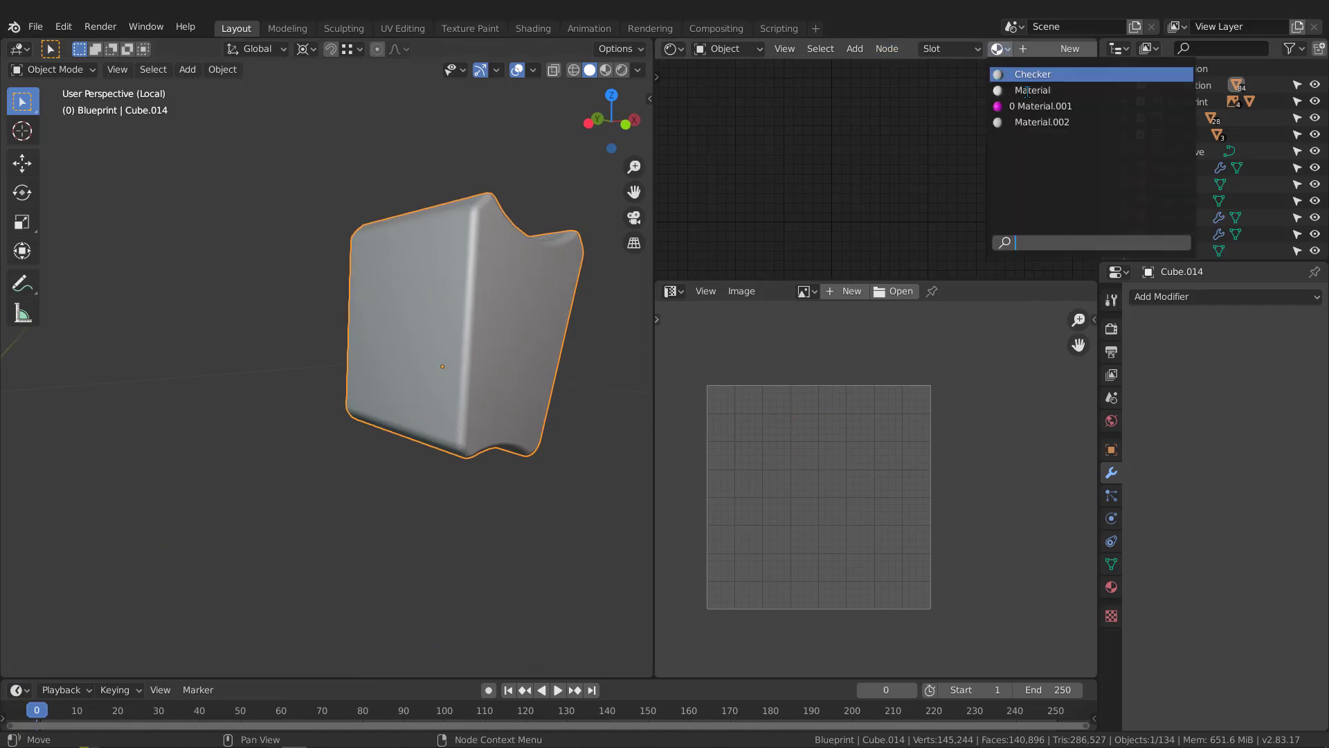
{"action": "left_click", "coordinate": [1033, 78]}
{"action": "key", "text": "KP_Divide"}
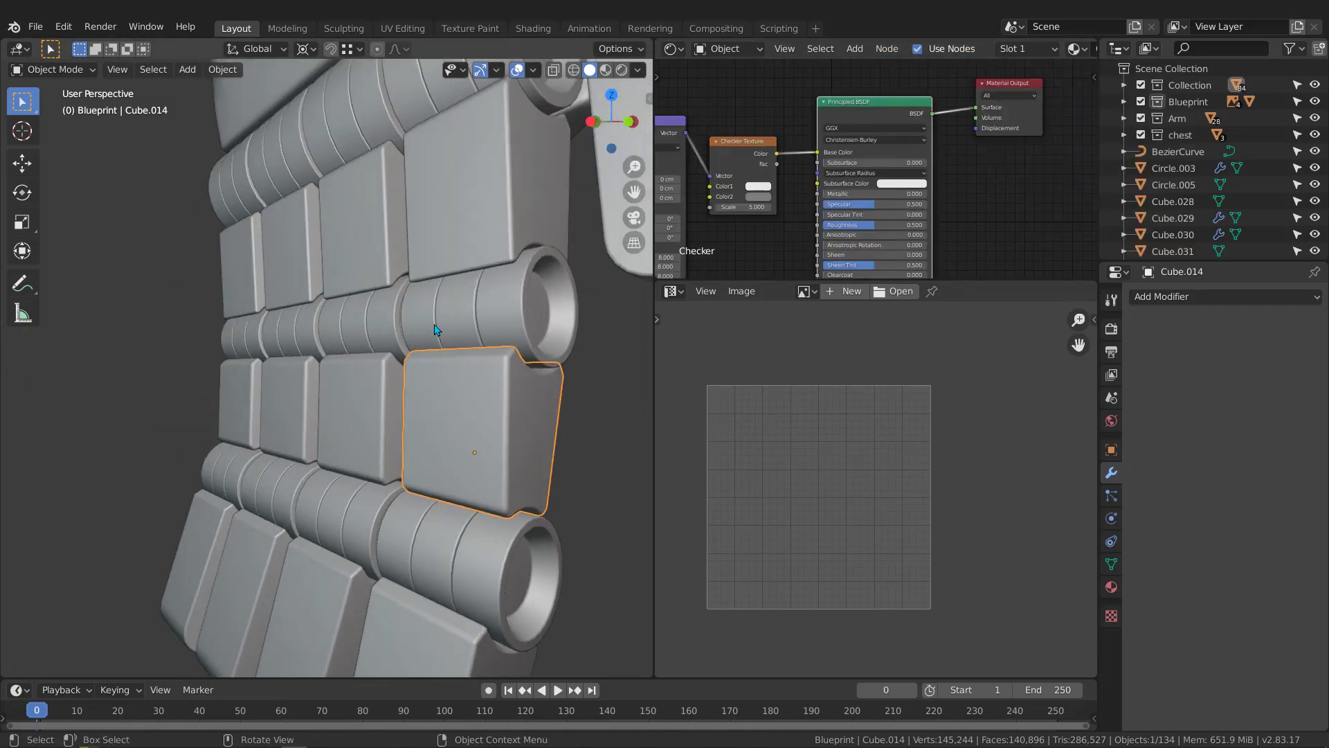
Delete the other three finger blocks in the same row, keeping the unwrapped end block
{"action": "middle_click_drag", "start_coordinate": [439, 327], "coordinate": [449, 389]}
{"action": "left_click_drag", "start_coordinate": [383, 386], "coordinate": [385, 386]}
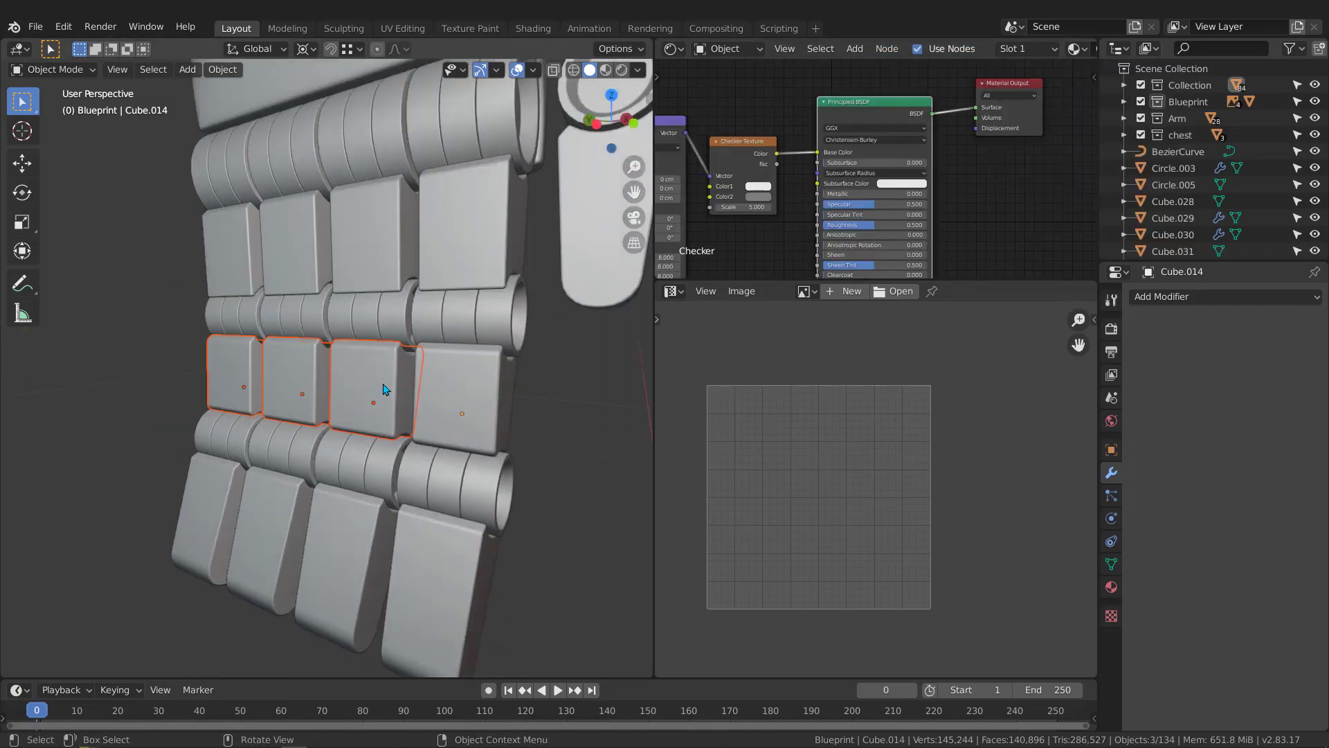
{"action": "key", "text": "Delete"}
{"action": "middle_click_drag", "start_coordinate": [383, 384], "coordinate": [384, 383]}
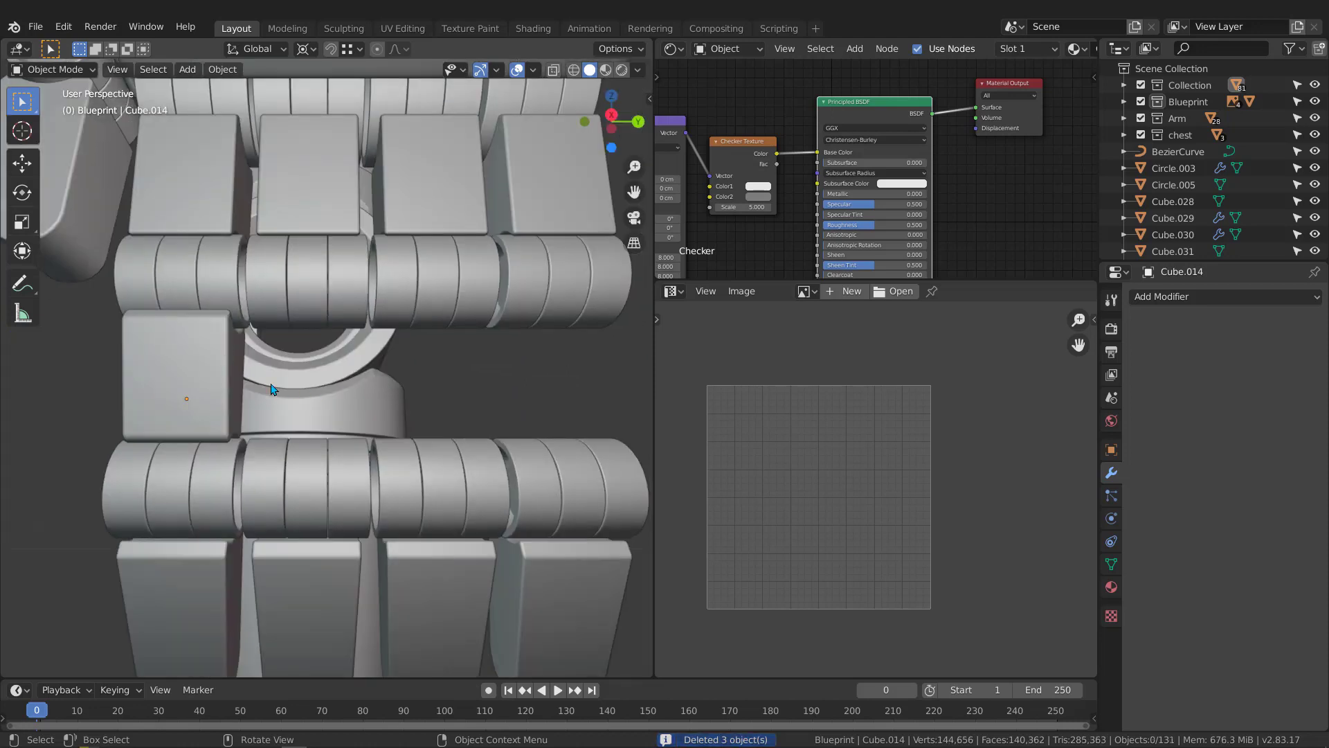
In the right orthographic view, duplicate the finished block about 0.906 cm along Y and repeat the duplication twice
{"action": "key", "text": "KP_3"}
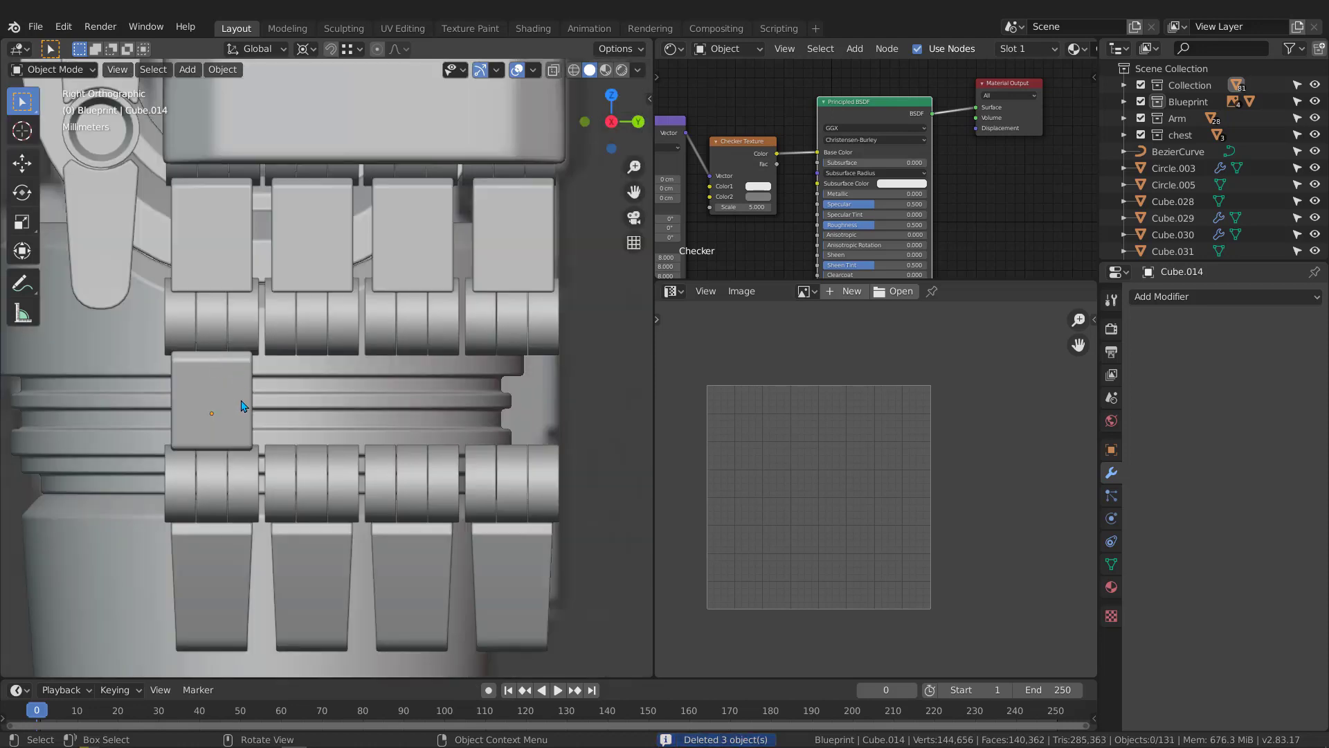
{"action": "key", "text": "shift+d"}
{"action": "key", "text": "y"}
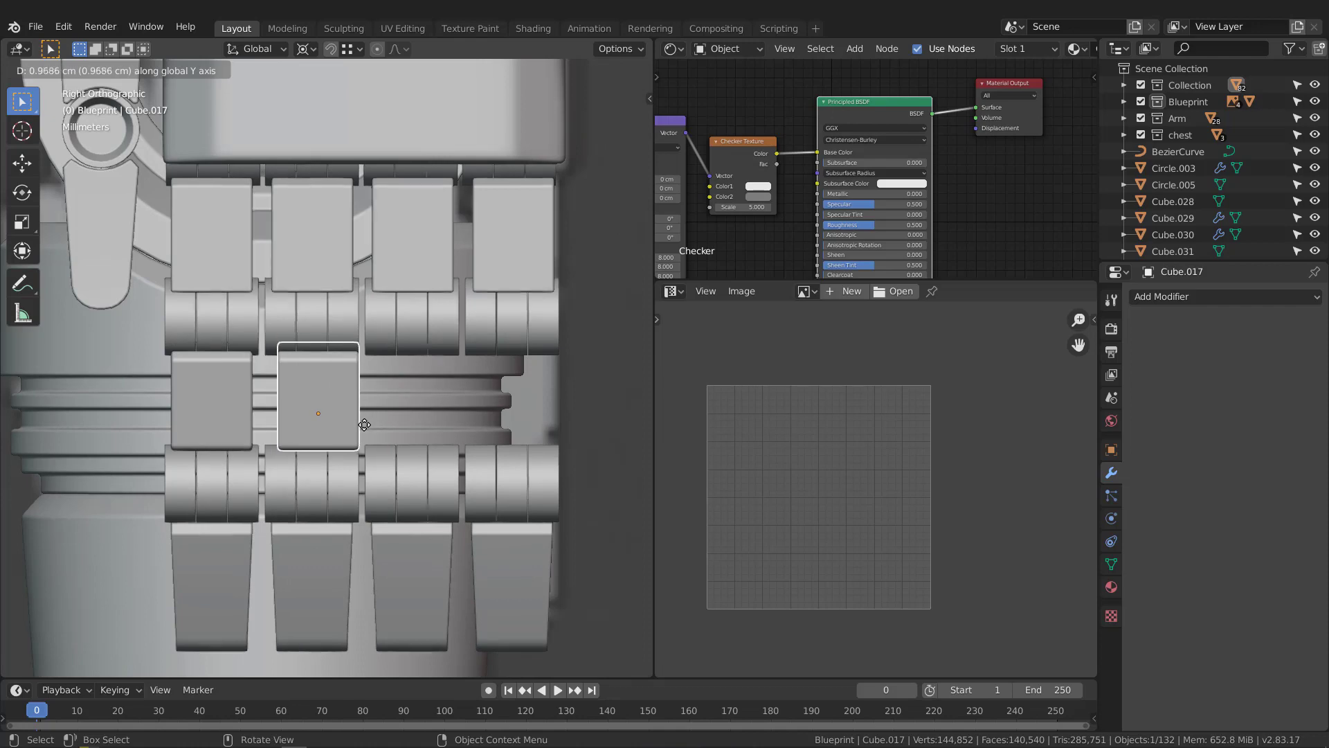
{"action": "left_click", "coordinate": [360, 426]}
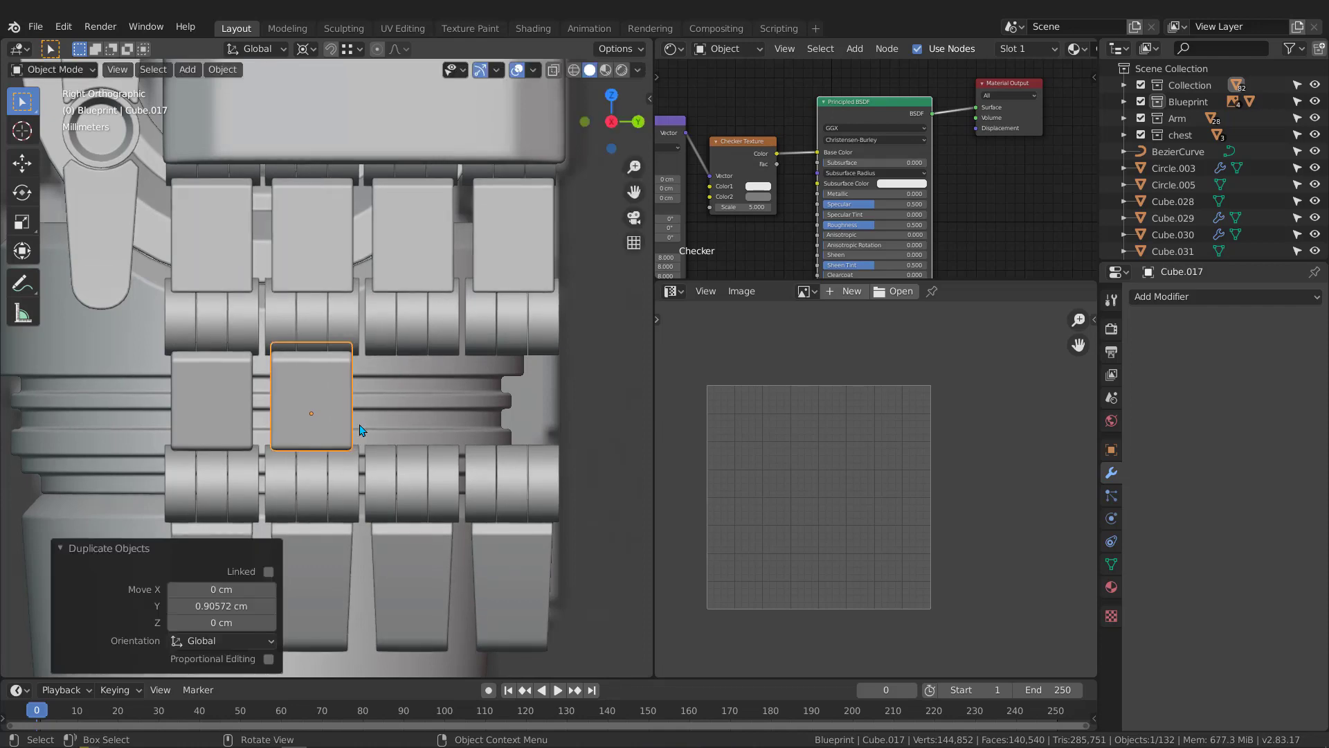
{"action": "key", "text": "shift+r"}
{"action": "key", "text": "shift+r"}
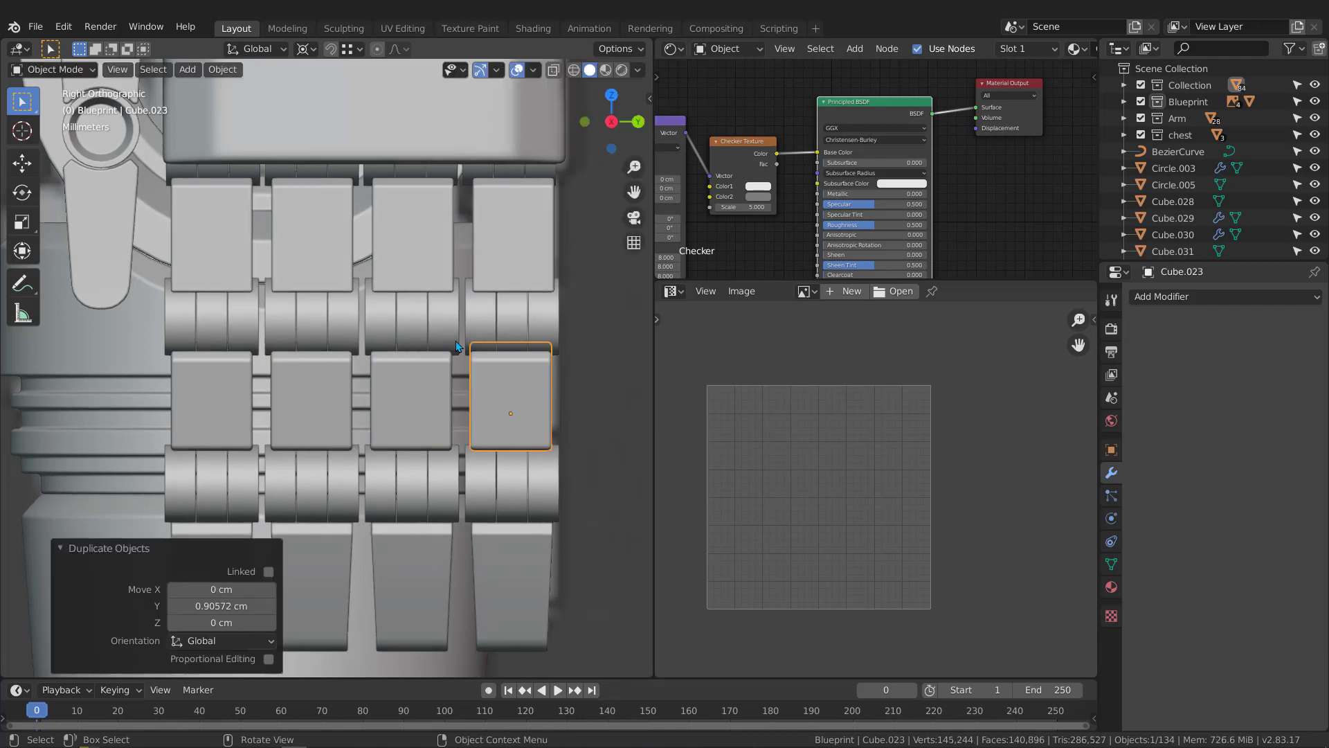
Select the duplicated blocks and inspect their checker pattern in material preview, then return to solid shading
{"action": "scroll", "coordinate": [455, 340], "scroll_direction": "down", "scroll_amount": 4}
{"action": "middle_click_drag", "start_coordinate": [456, 340], "coordinate": [335, 352]}
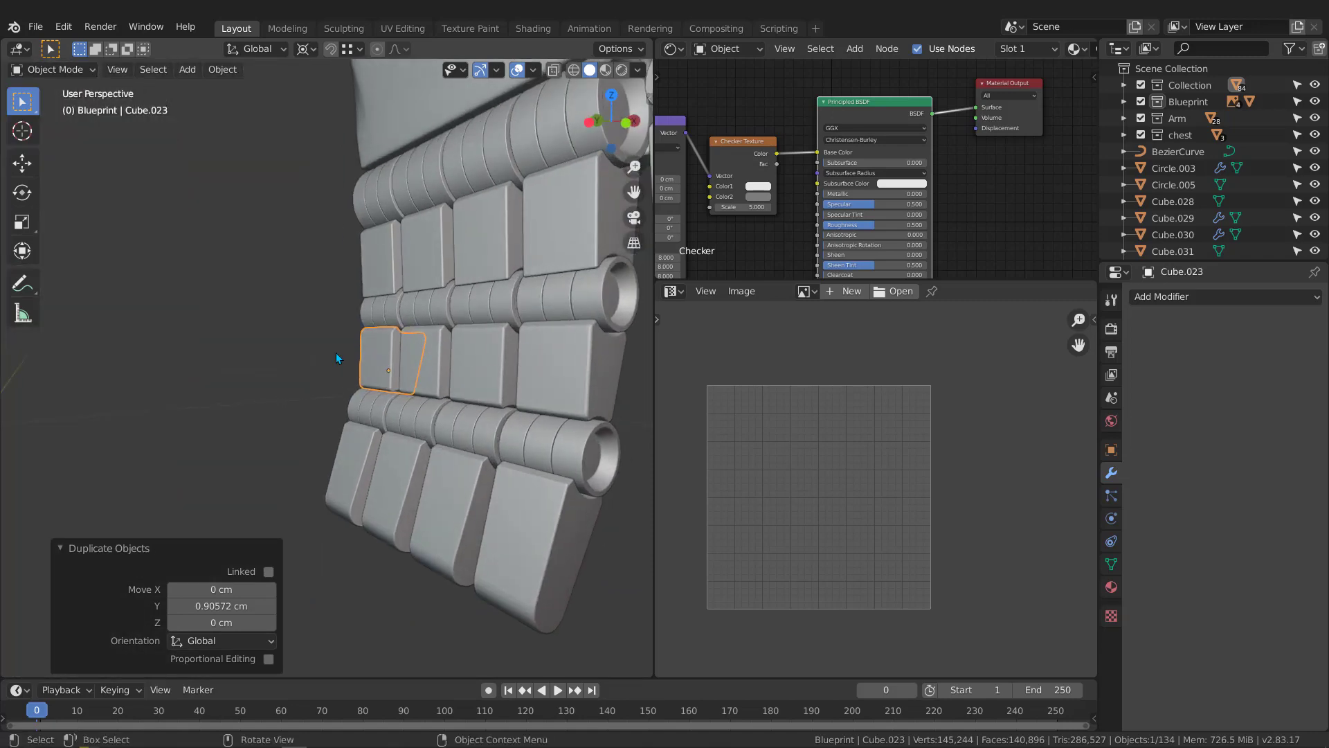
{"action": "left_click_drag", "start_coordinate": [496, 362], "coordinate": [521, 407]}
{"action": "key", "text": "z"}
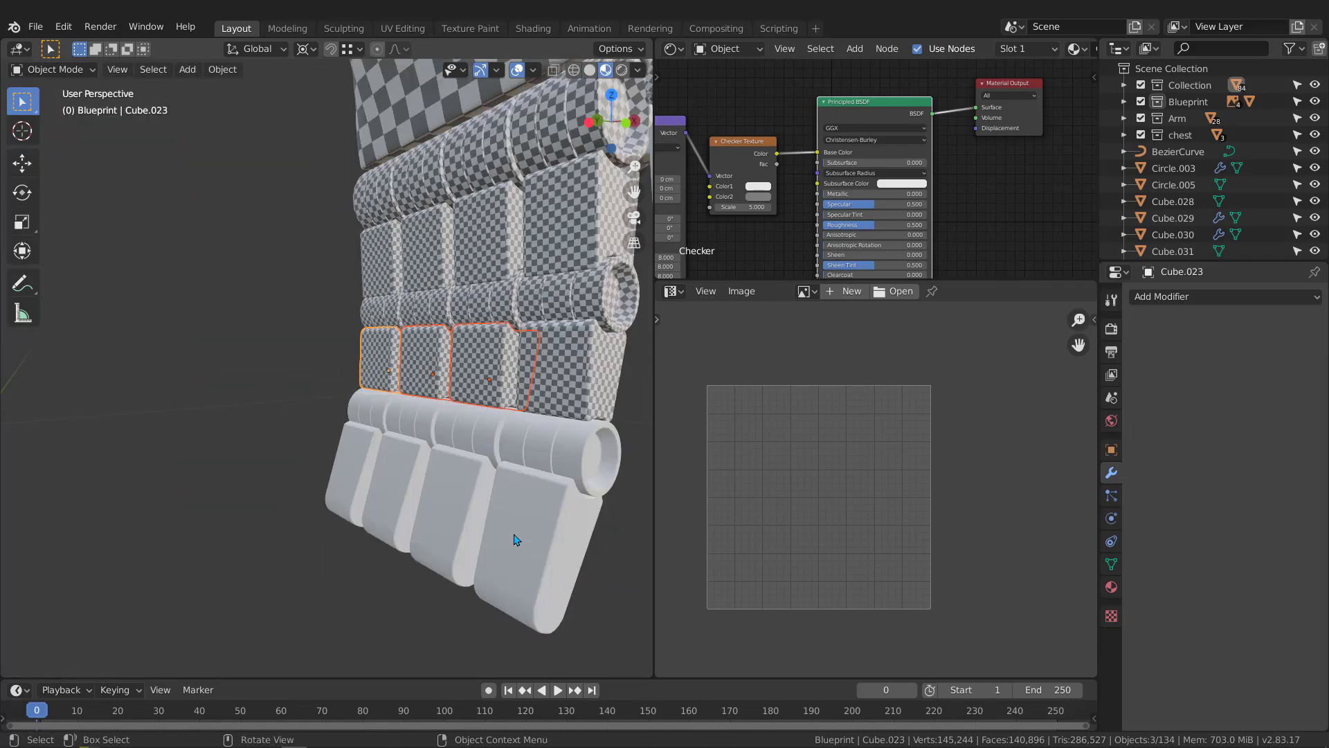
{"action": "key", "text": "z"}
{"action": "key", "text": "z"}
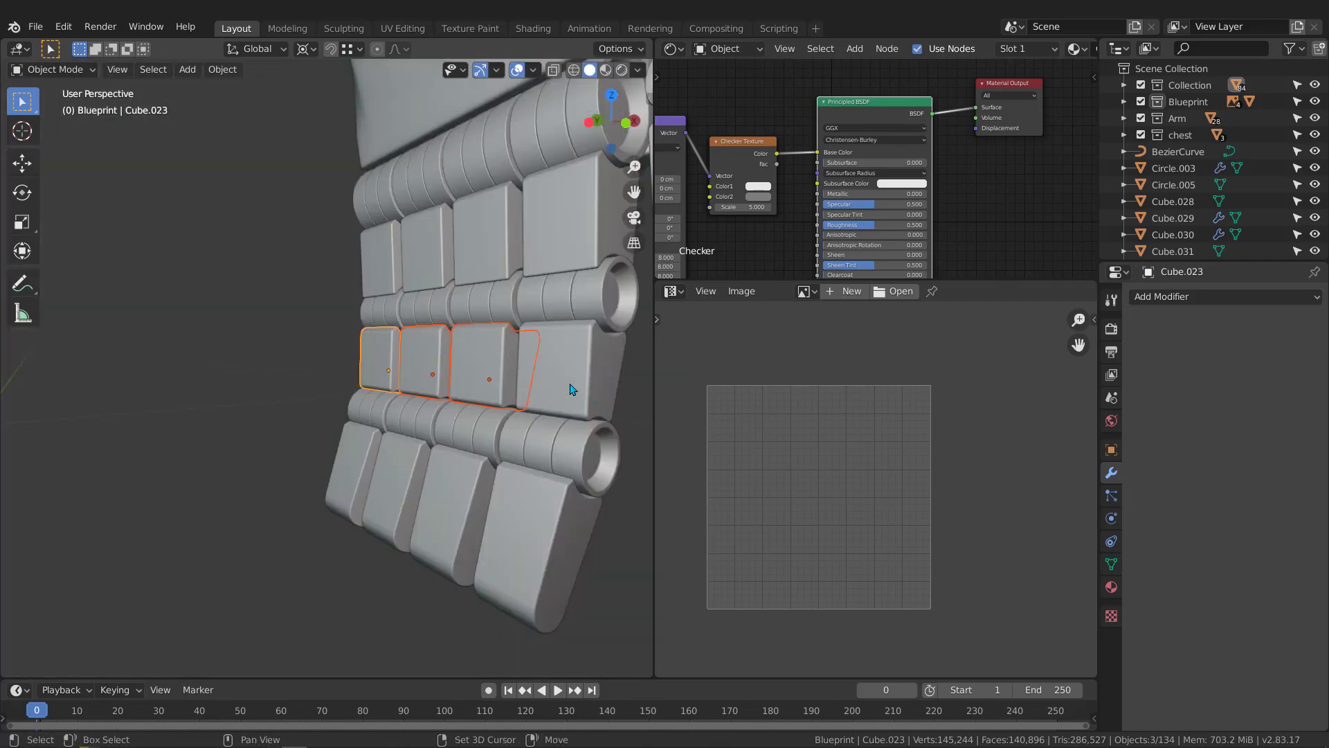
Isolate the hollow end cylinder of the joint row above the fingertips and apply its Bevel modifier
{"action": "middle_click_drag", "start_coordinate": [572, 389], "coordinate": [428, 302], "text": "shift"}
{"action": "left_click", "coordinate": [482, 389]}
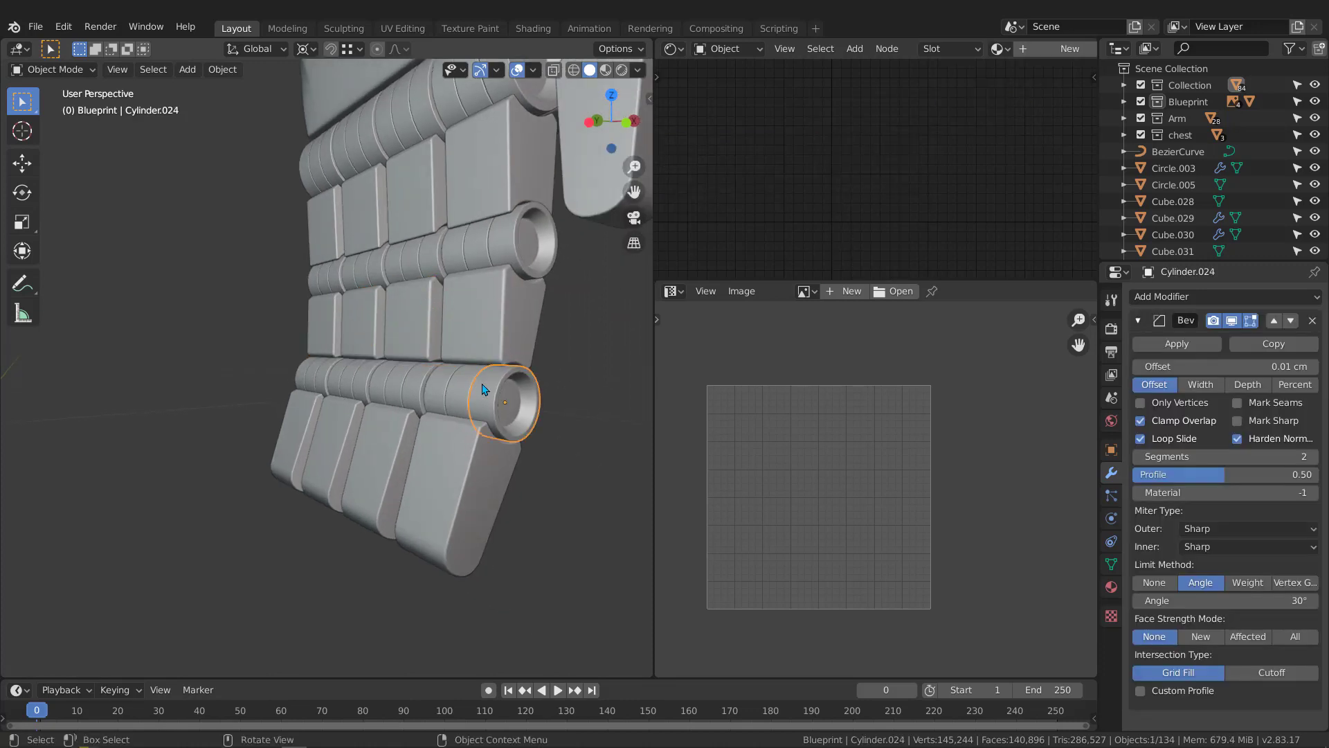
{"action": "key", "text": "KP_Divide"}
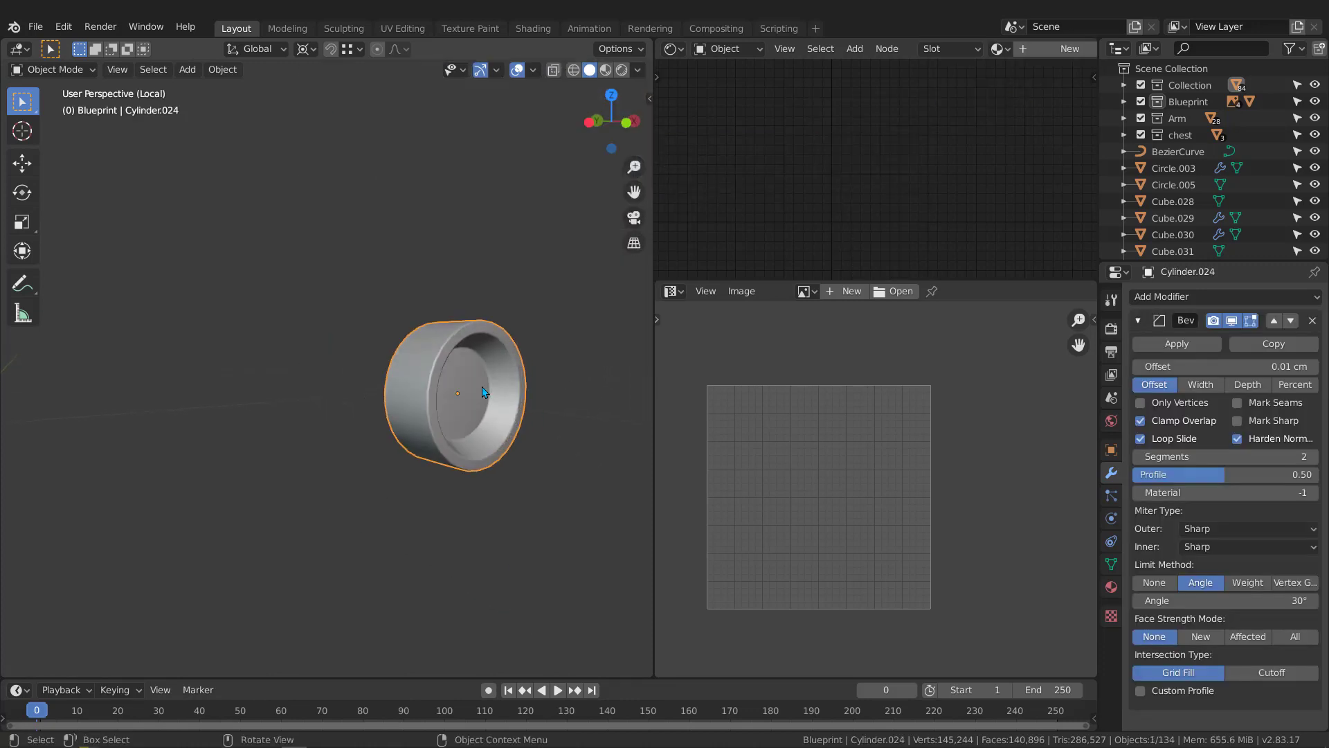
{"action": "middle_click_drag", "start_coordinate": [367, 401], "coordinate": [359, 388]}
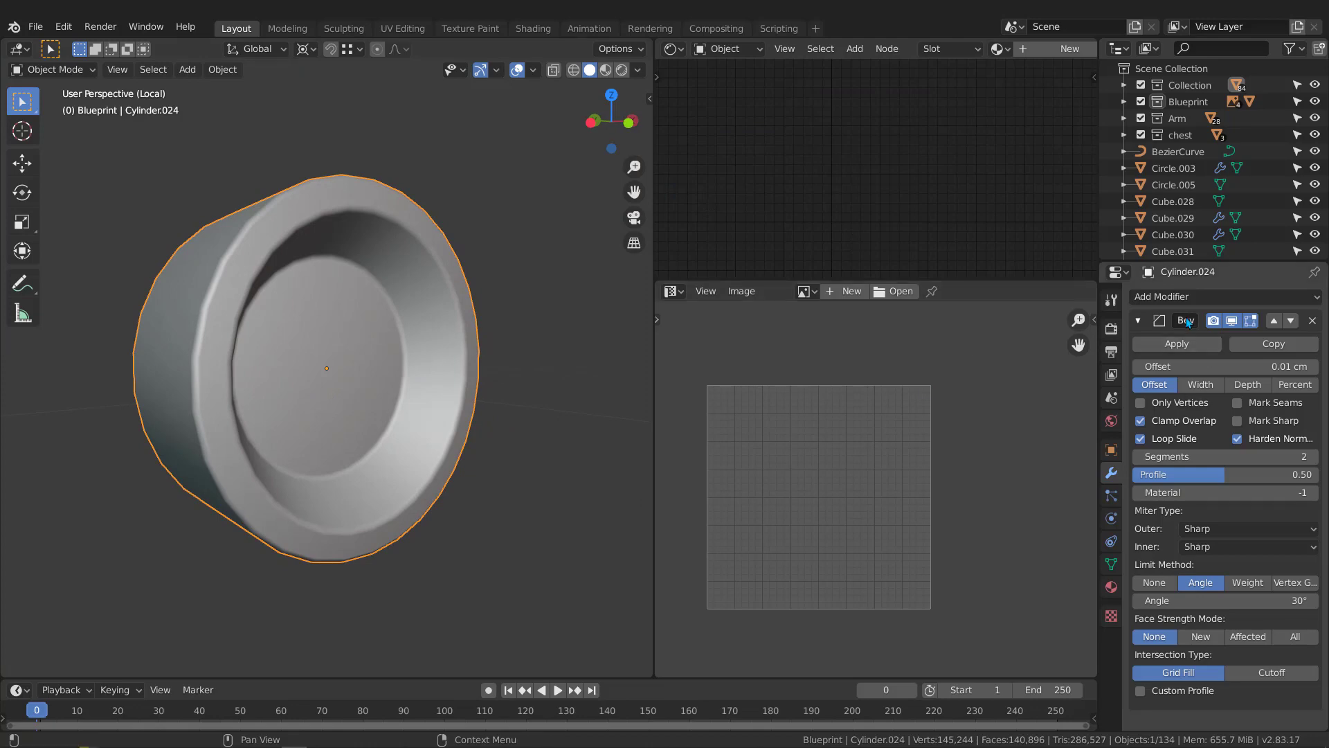
{"action": "left_click", "coordinate": [1177, 344]}
Mark seams on the hollow cylinder's two outer side loops and on one edge running across its side wall
{"action": "middle_click_drag", "start_coordinate": [460, 356], "coordinate": [273, 339]}
{"action": "key", "text": "Tab"}
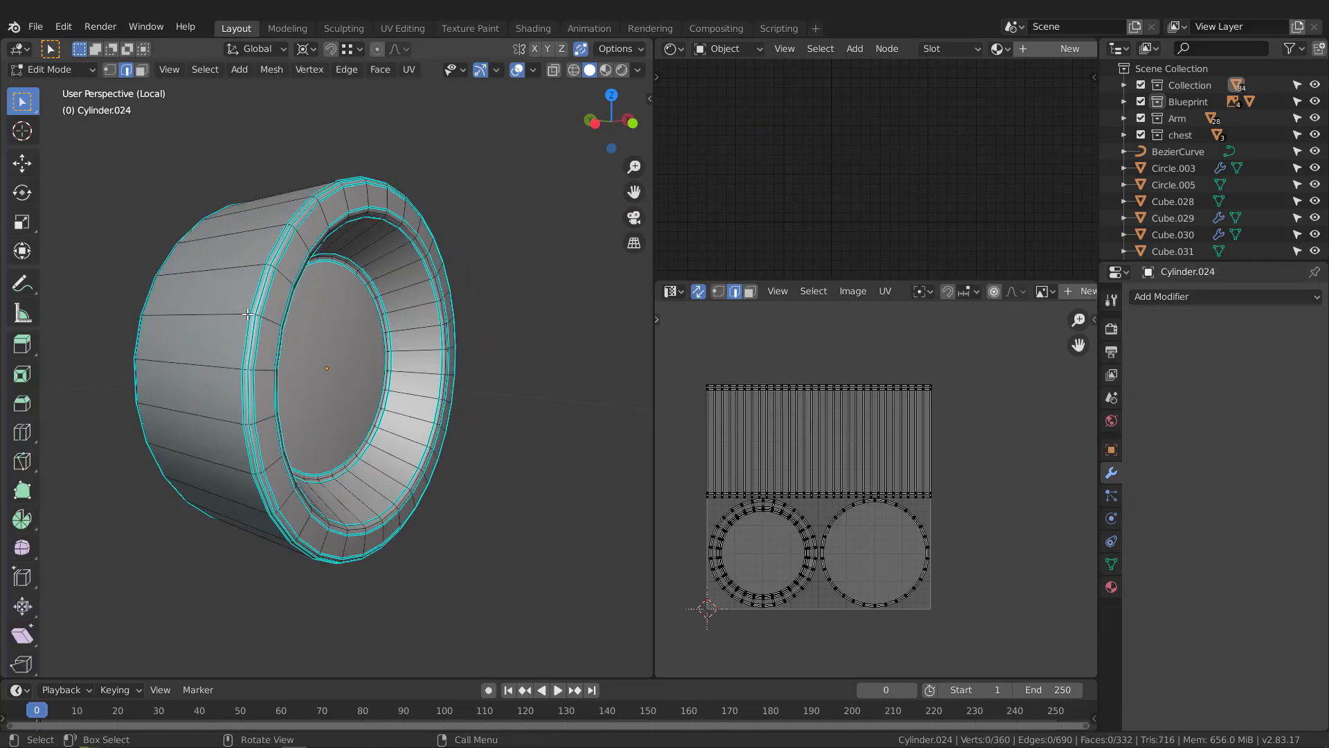
{"action": "key", "text": "q"}
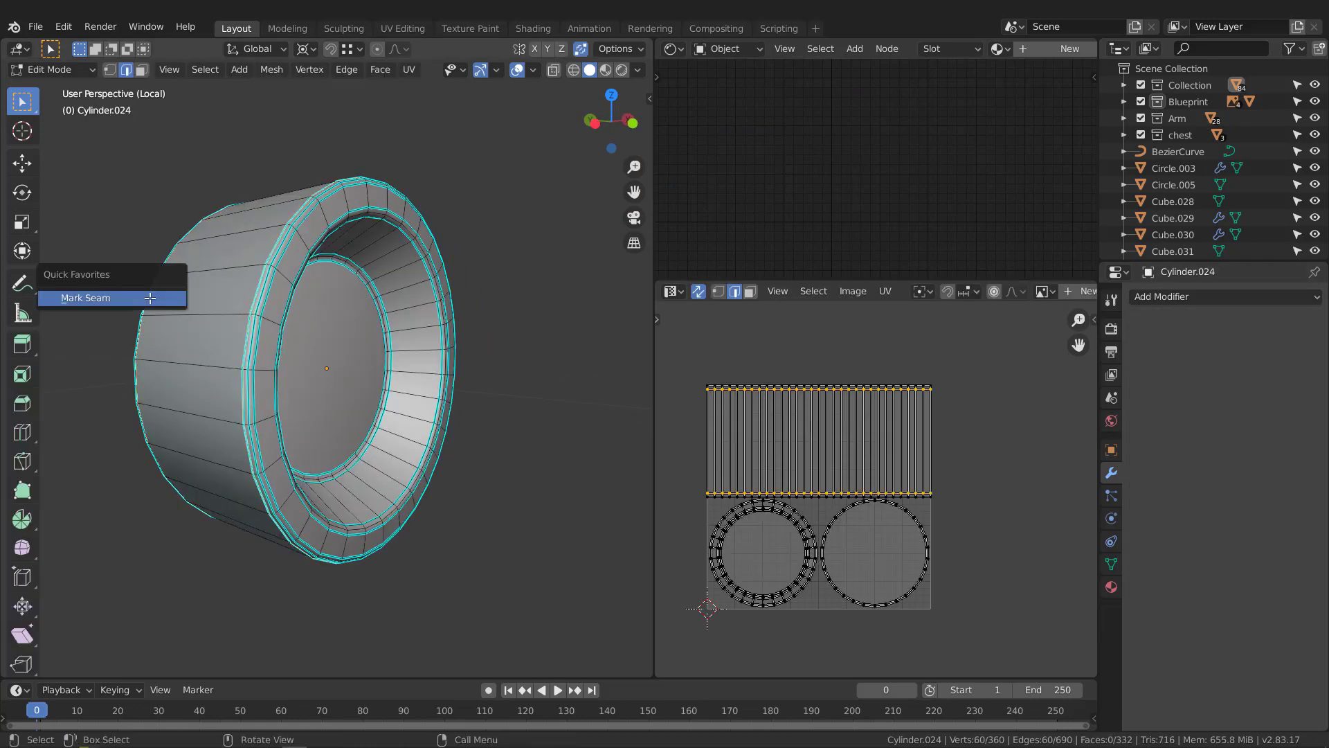
{"action": "left_click", "coordinate": [149, 296]}
{"action": "middle_click_drag", "start_coordinate": [150, 296], "coordinate": [312, 325]}
{"action": "left_click", "coordinate": [269, 336]}
{"action": "key", "text": "q"}
{"action": "left_click", "coordinate": [269, 335]}
Unwrap the entire hollow cylinder, return to Object Mode and leave the isolated view
{"action": "key", "text": "a"}
{"action": "middle_click_drag", "start_coordinate": [826, 450], "coordinate": [793, 445]}
{"action": "key", "text": "u"}
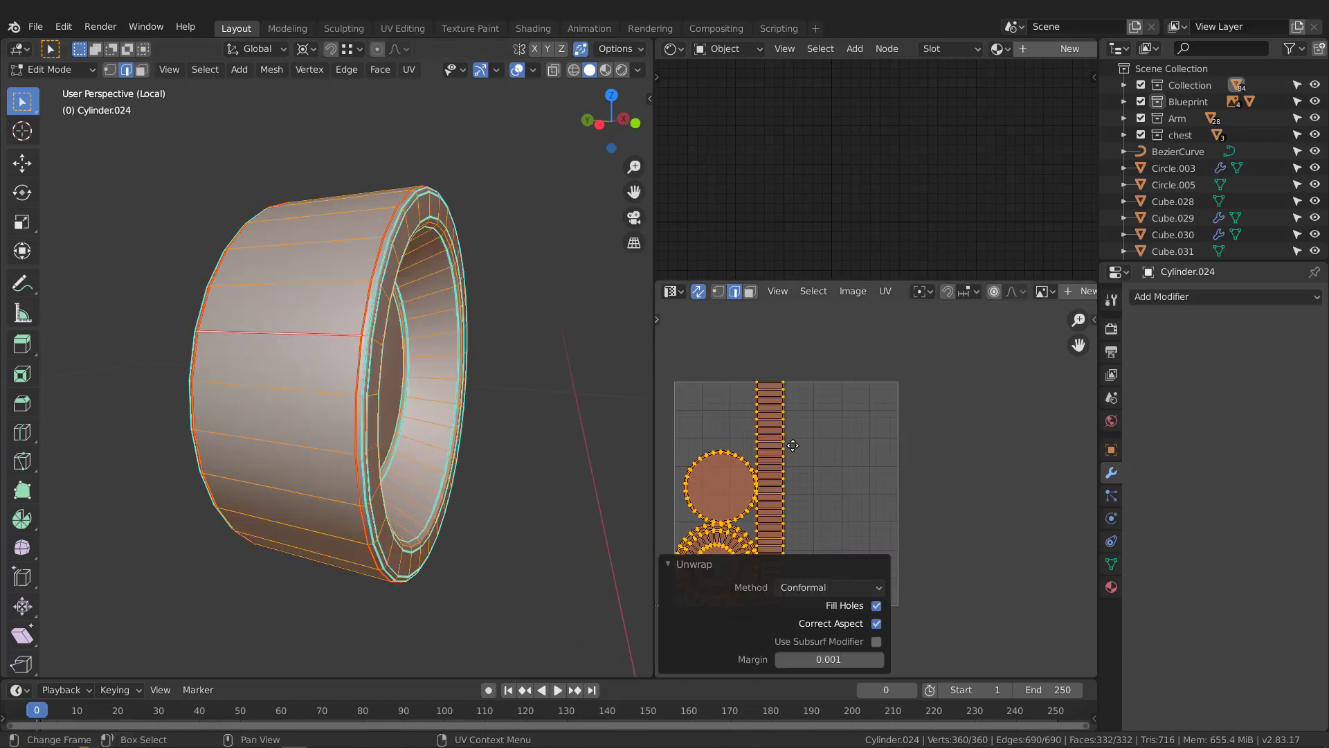
{"action": "middle_click_drag", "start_coordinate": [319, 362], "coordinate": [288, 356]}
{"action": "key", "text": "Tab"}
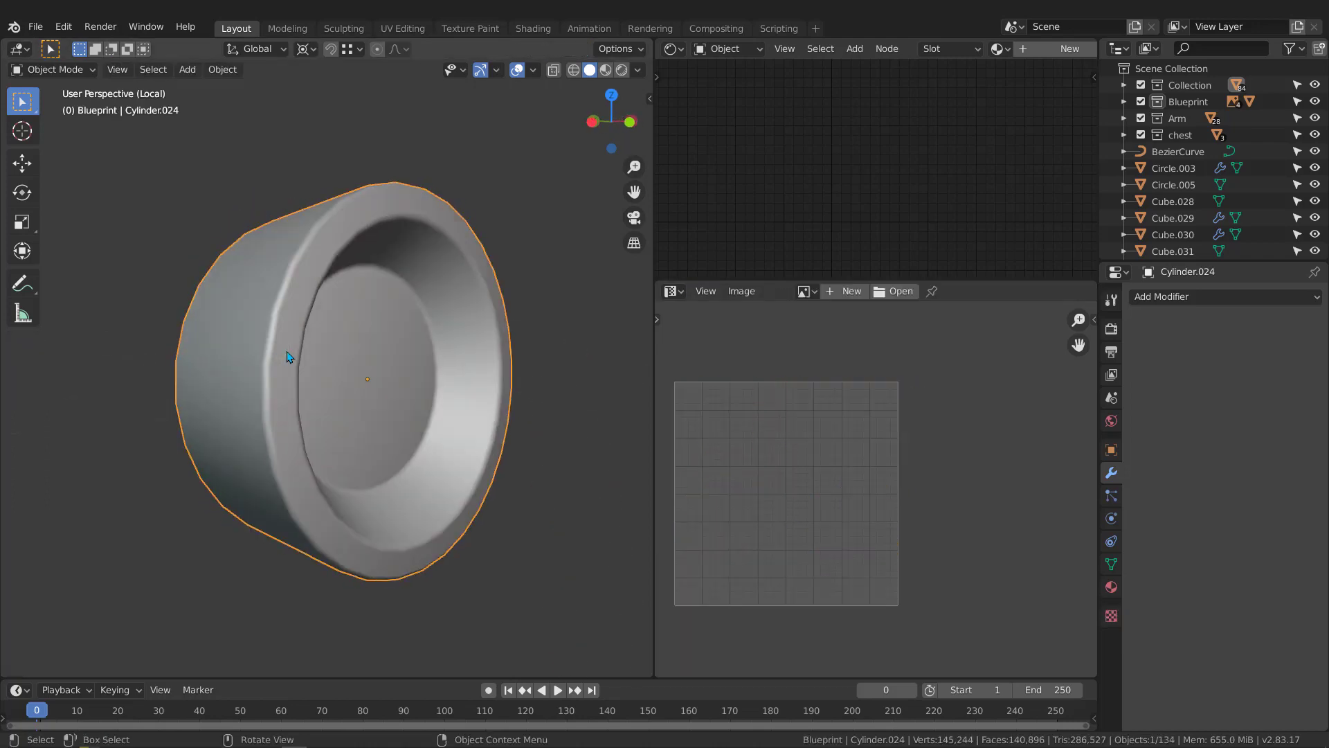
{"action": "key", "text": "KP_Divide"}
Isolate the middle cylinder next to the hollow end piece and apply its visual geometry to mesh
{"action": "left_click", "coordinate": [457, 389]}
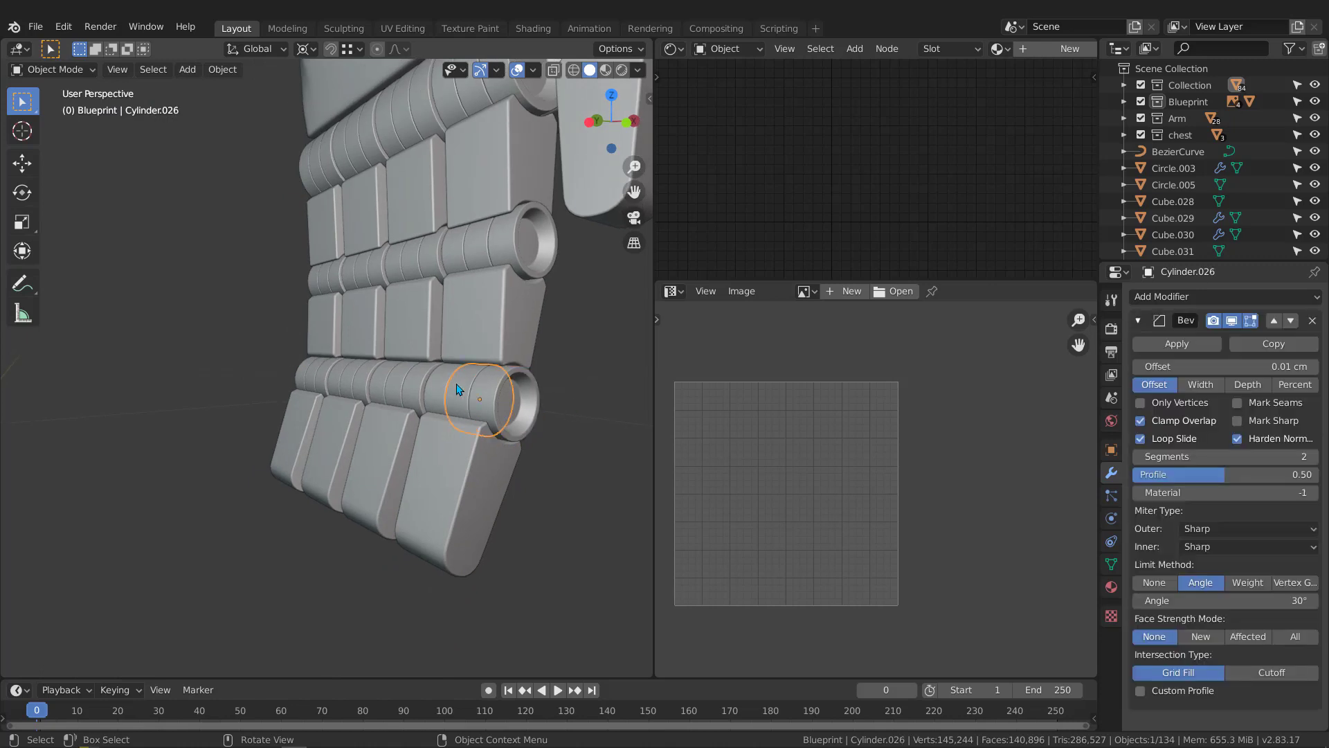
{"action": "key", "text": "KP_Divide"}
{"action": "key", "text": "ctrl+a"}
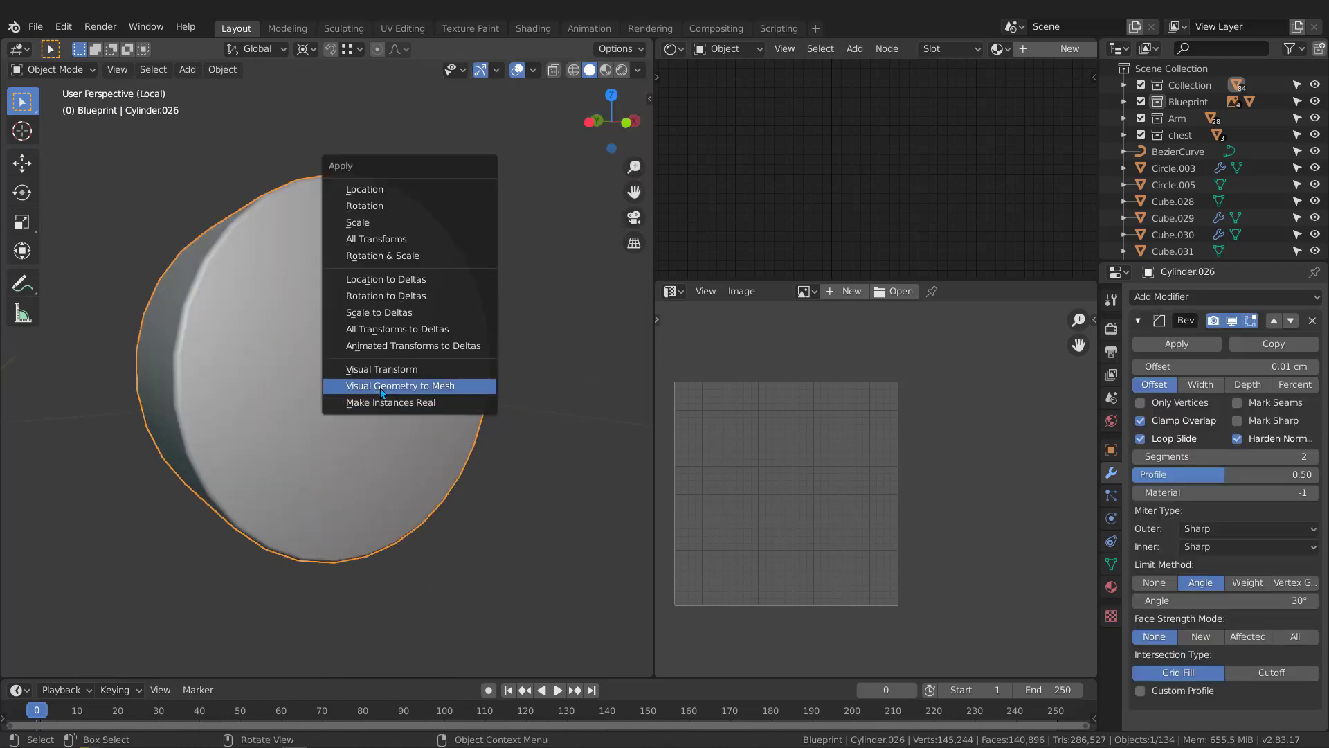
{"action": "left_click", "coordinate": [438, 386]}
{"action": "middle_click_drag", "start_coordinate": [438, 386], "coordinate": [313, 351]}
Mark seams on the middle cylinder's two side loops and on one edge across its side wall
{"action": "key", "text": "Tab"}
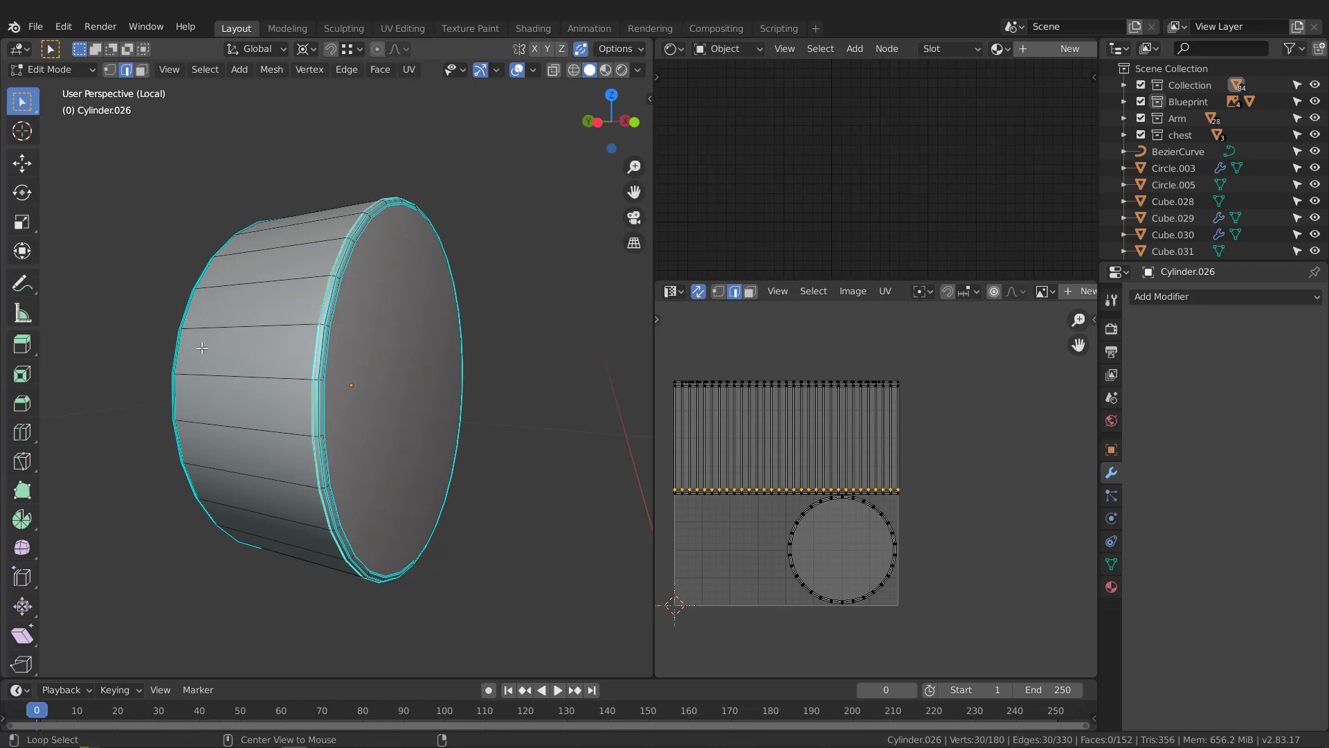
{"action": "key", "text": "a"}
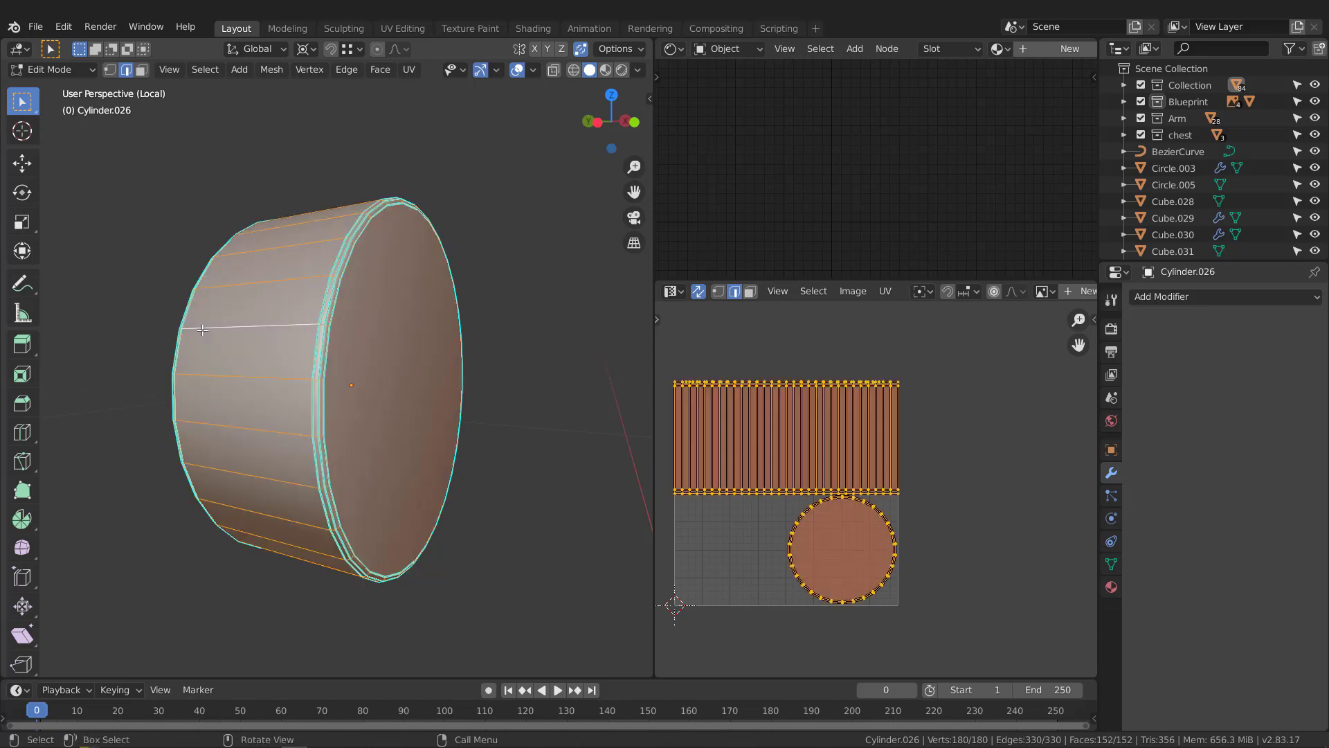
{"action": "left_click", "coordinate": [202, 330]}
{"action": "key", "text": "ctrl+z"}
{"action": "key", "text": "ctrl+z"}
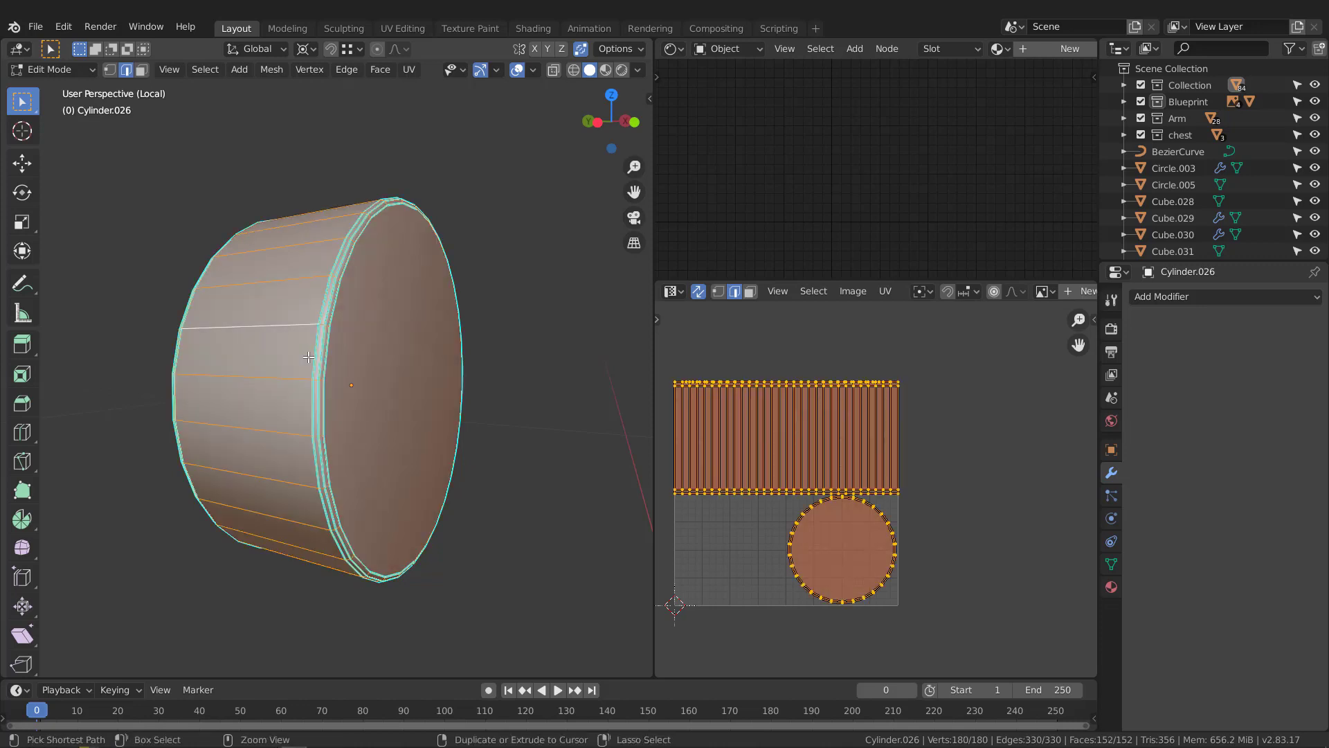
{"action": "key", "text": "q"}
{"action": "left_click", "coordinate": [296, 356]}
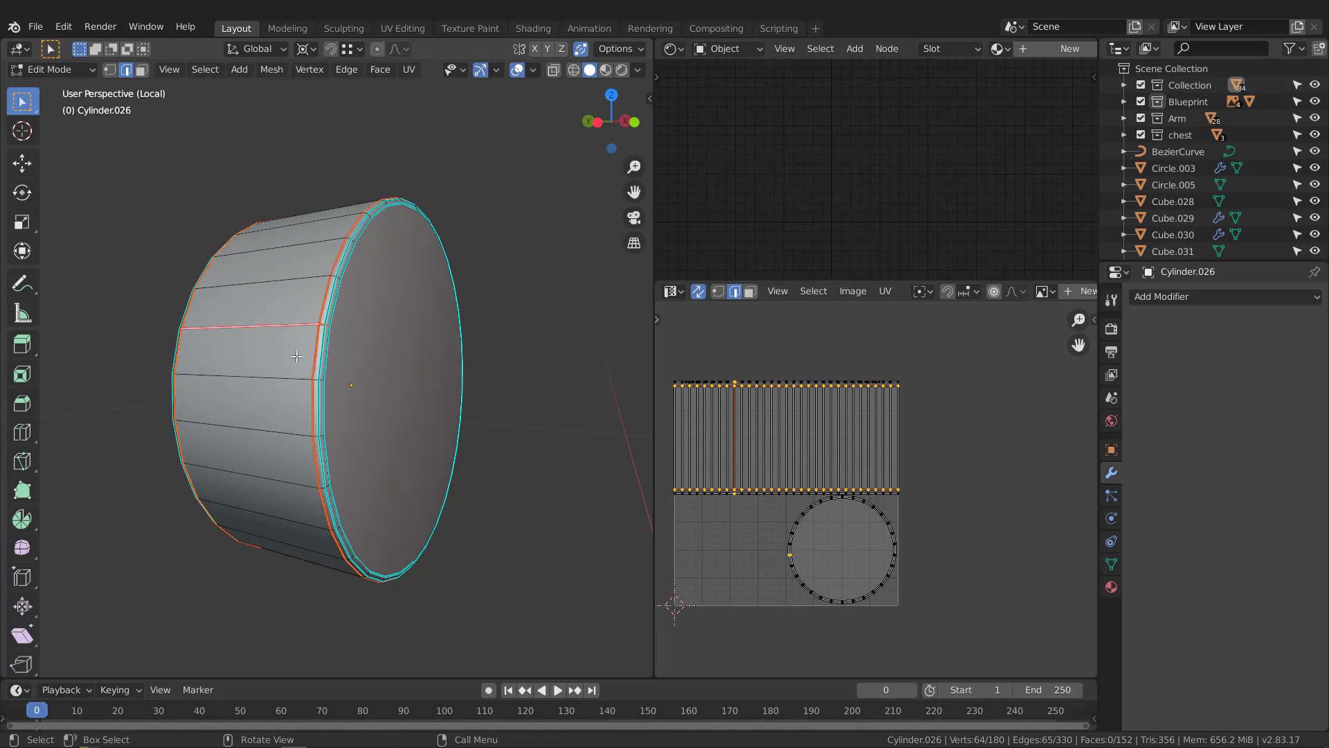
Unwrap the entire middle cylinder, return to Object Mode and leave the isolated view
{"action": "key", "text": "a"}
{"action": "middle_click_drag", "start_coordinate": [772, 437], "coordinate": [782, 443]}
{"action": "key", "text": "u"}
{"action": "left_click", "coordinate": [326, 371]}
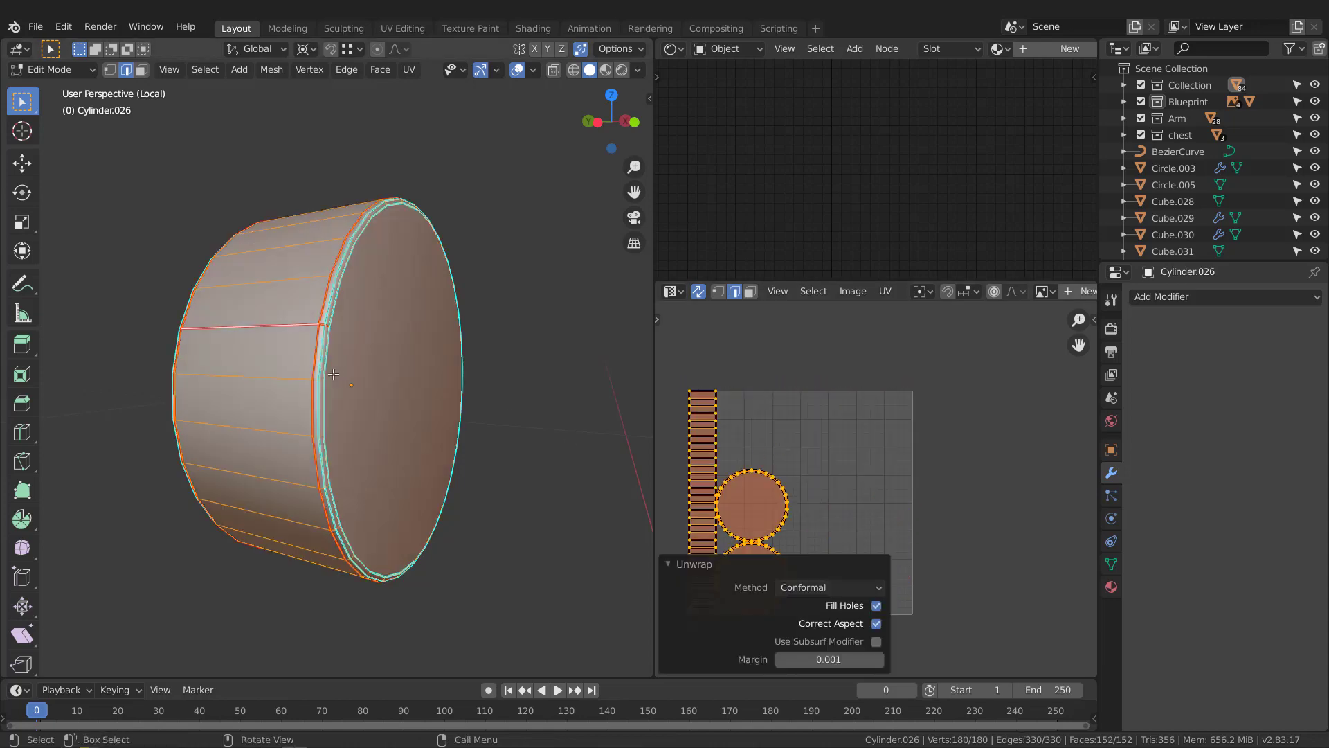
{"action": "key", "text": "Tab"}
{"action": "key", "text": "KP_Divide"}
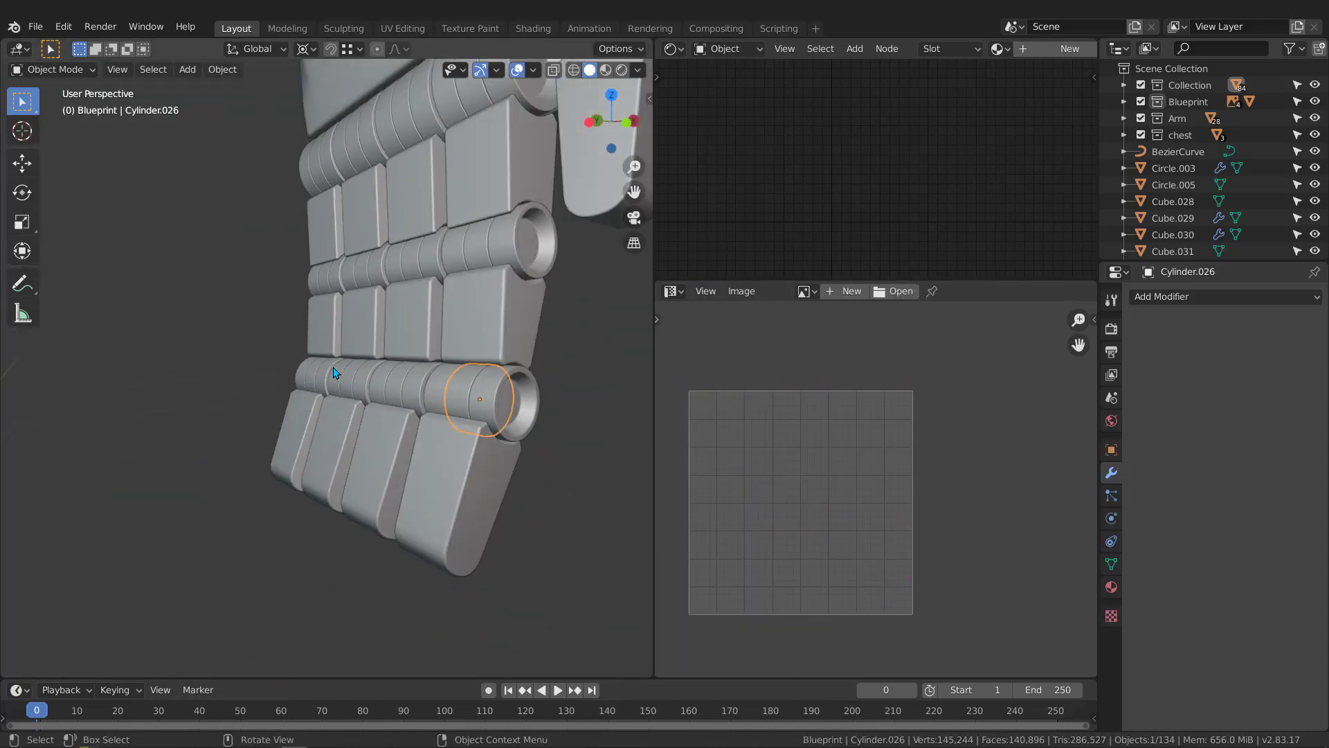
Isolate the third cylinder of the same finger joint and apply its visual geometry to mesh
{"action": "middle_click_drag", "start_coordinate": [337, 375], "coordinate": [433, 389]}
{"action": "left_click", "coordinate": [415, 387]}
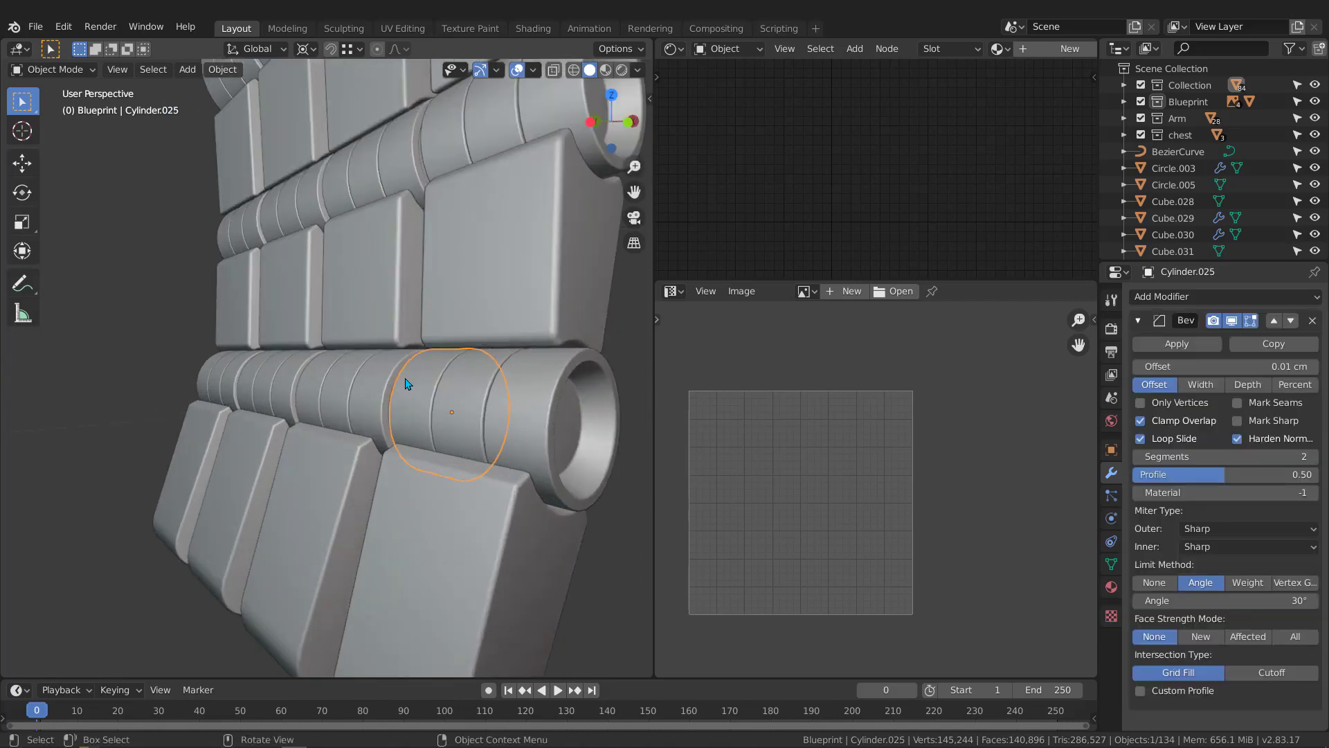
{"action": "key", "text": "KP_Divide"}
{"action": "key", "text": "ctrl+a"}
{"action": "left_click", "coordinate": [392, 380]}
{"action": "middle_click_drag", "start_coordinate": [392, 381], "coordinate": [271, 374]}
Mark seams on the third cylinder's side loops and on one edge across its side wall
{"action": "key", "text": "Tab"}
{"action": "left_click", "coordinate": [345, 391], "text": "alt"}
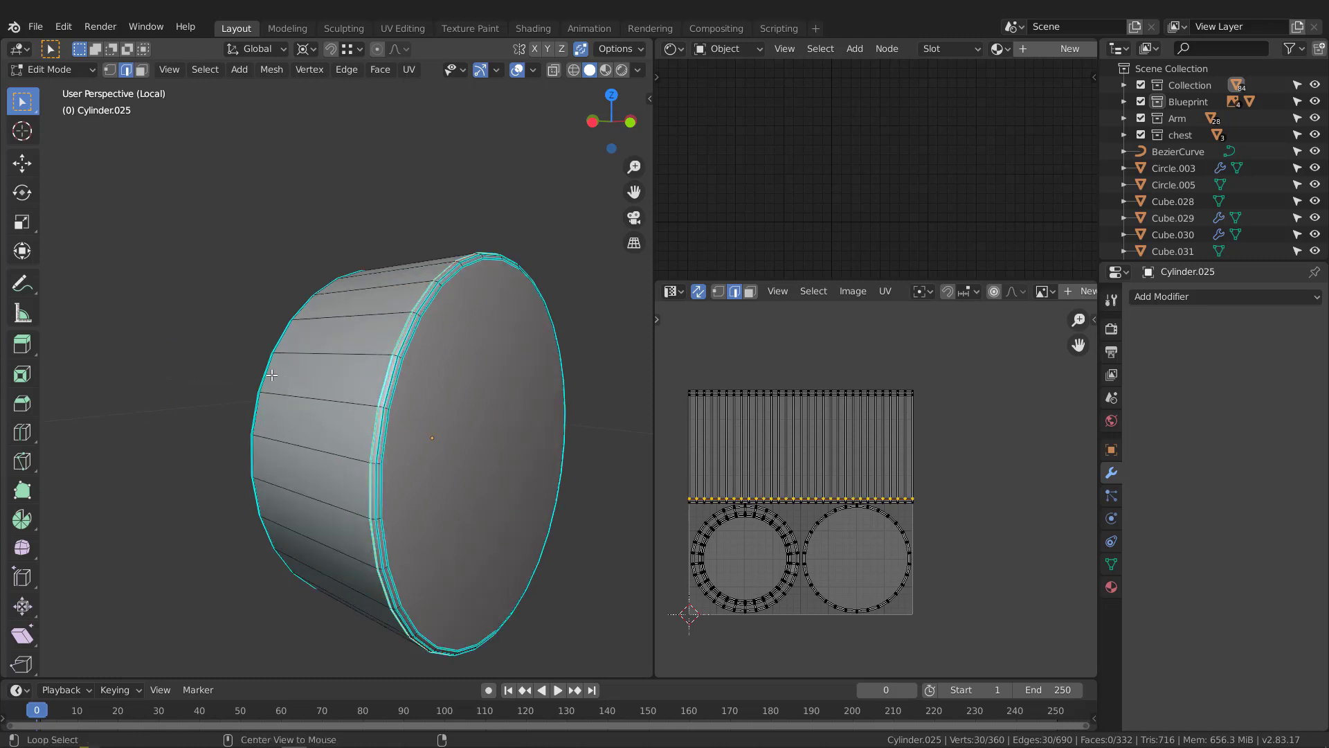
{"action": "key", "text": "q"}
{"action": "left_click", "coordinate": [323, 360]}
{"action": "scroll", "coordinate": [323, 359], "scroll_direction": "down", "scroll_amount": 1}
Unwrap the entire third cylinder, return to Object Mode and leave the isolated view
{"action": "key", "text": "a"}
{"action": "middle_click_drag", "start_coordinate": [889, 493], "coordinate": [902, 495]}
{"action": "key", "text": "u"}
{"action": "left_click", "coordinate": [890, 510]}
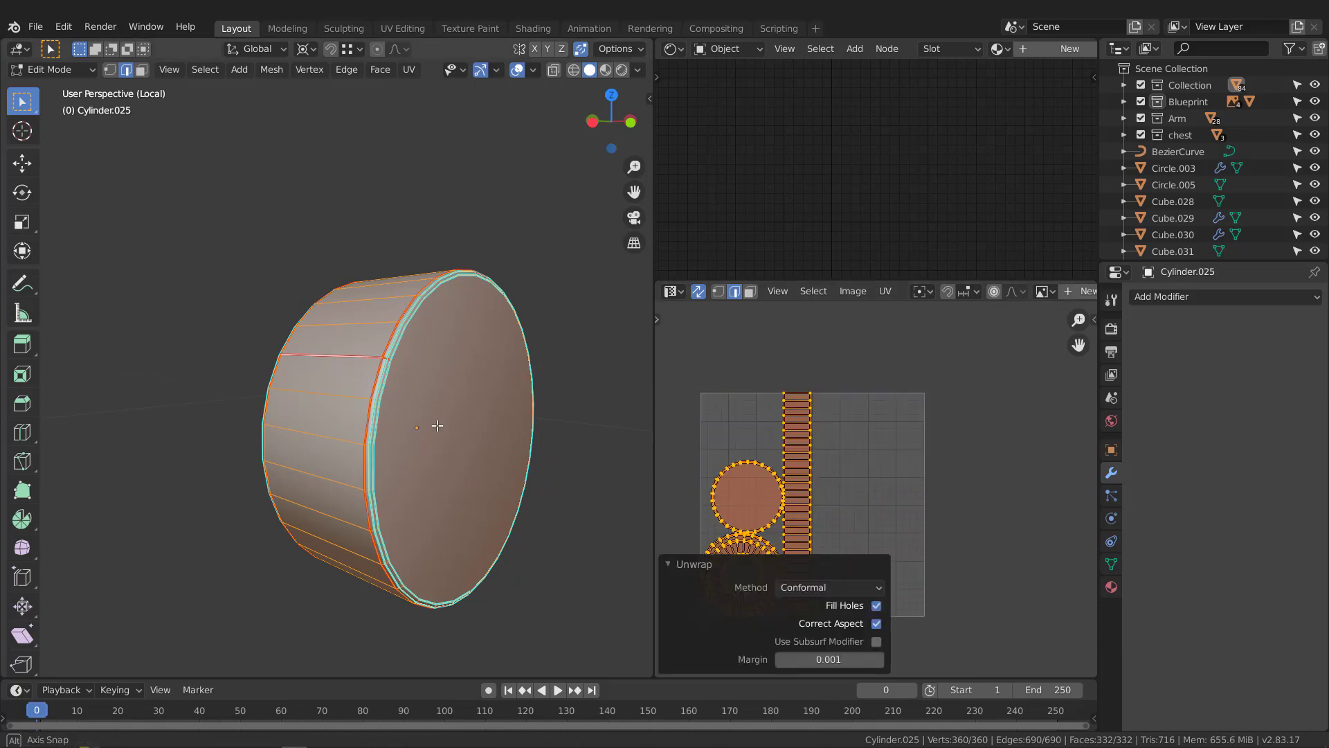
{"action": "key", "text": "Tab"}
{"action": "middle_click_drag", "start_coordinate": [431, 425], "coordinate": [171, 410]}
{"action": "key", "text": "KP_Divide"}
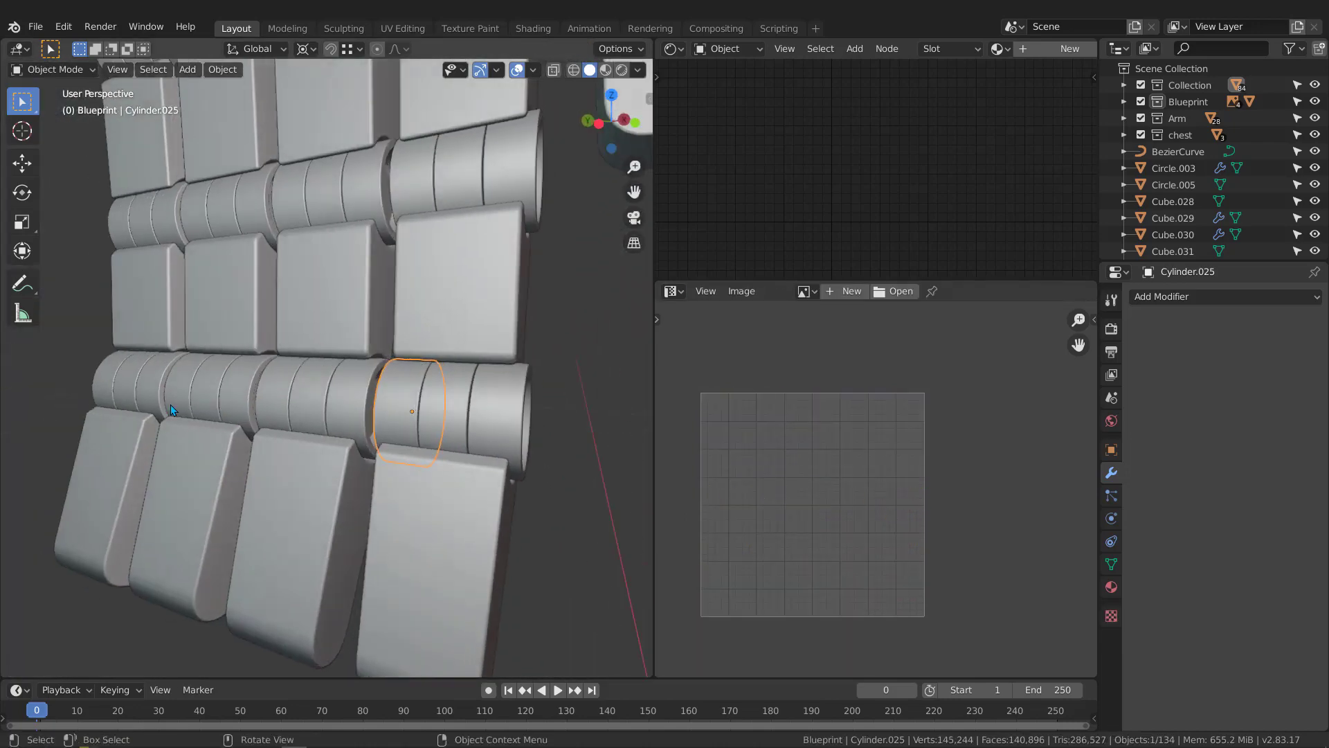
Delete the other nine cylinders in the lower joint row and select the three unwrapped ones
{"action": "left_click_drag", "start_coordinate": [340, 395], "coordinate": [526, 409]}
{"action": "key", "text": "Delete"}
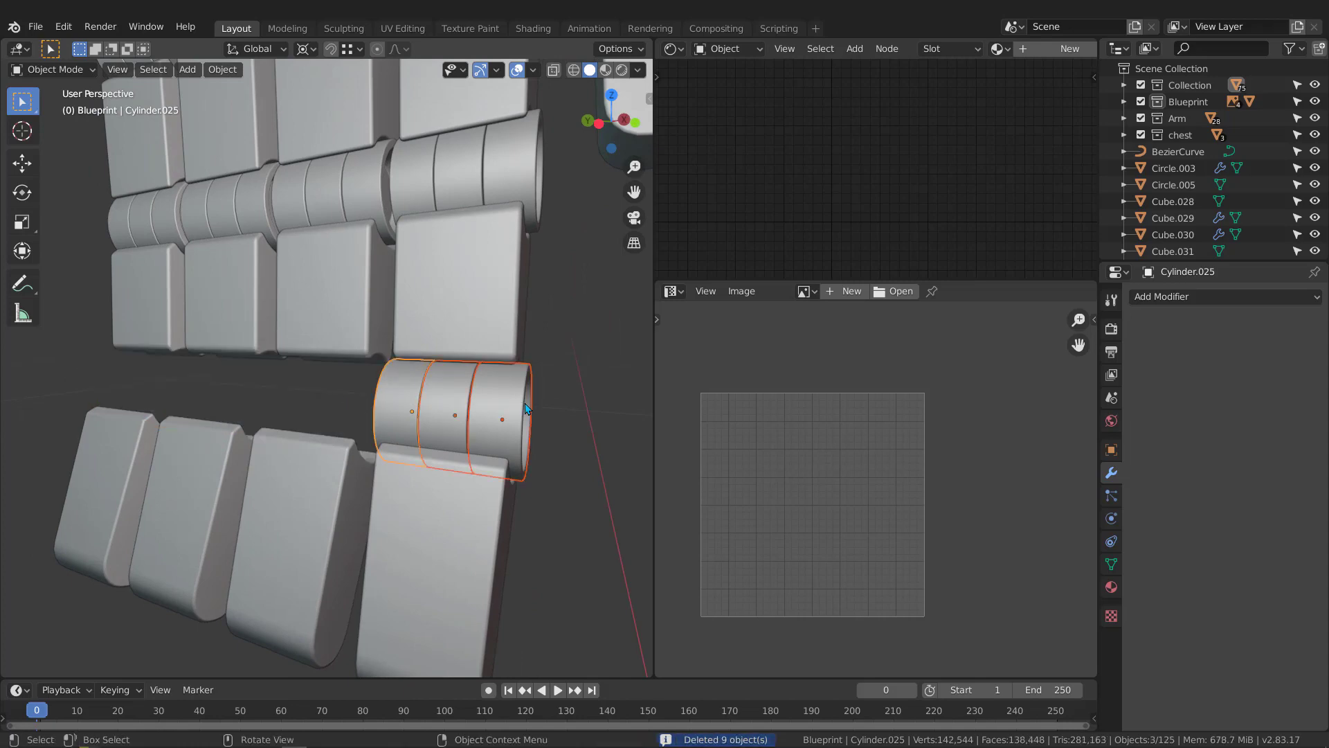
In the right orthographic view, duplicate the three unwrapped cylinders about 0.913 cm along Y and repeat the duplication twice
{"action": "key", "text": "KP_3"}
{"action": "scroll", "coordinate": [539, 409], "scroll_direction": "down", "scroll_amount": 3}
{"action": "middle_click_drag", "start_coordinate": [550, 414], "coordinate": [269, 431], "text": "shift"}
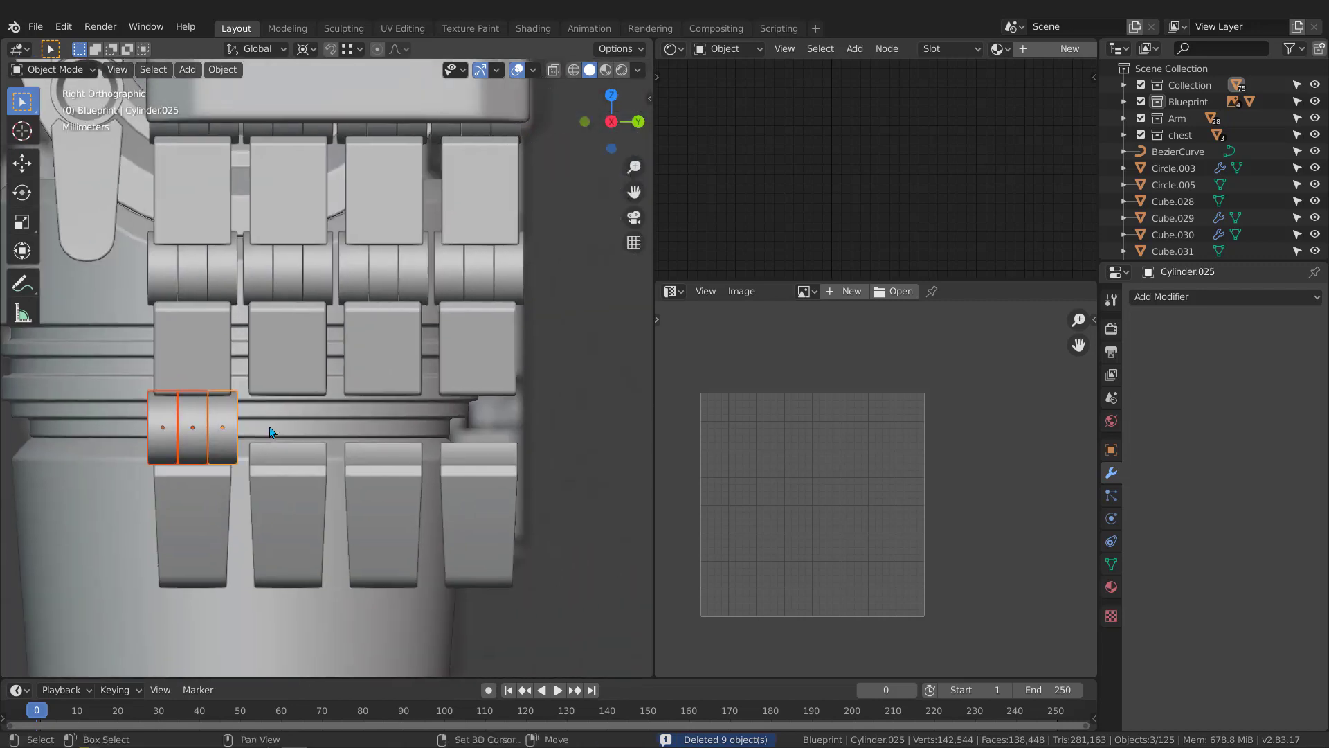
{"action": "scroll", "coordinate": [278, 432], "scroll_direction": "up", "scroll_amount": 3}
{"action": "key", "text": "shift+d"}
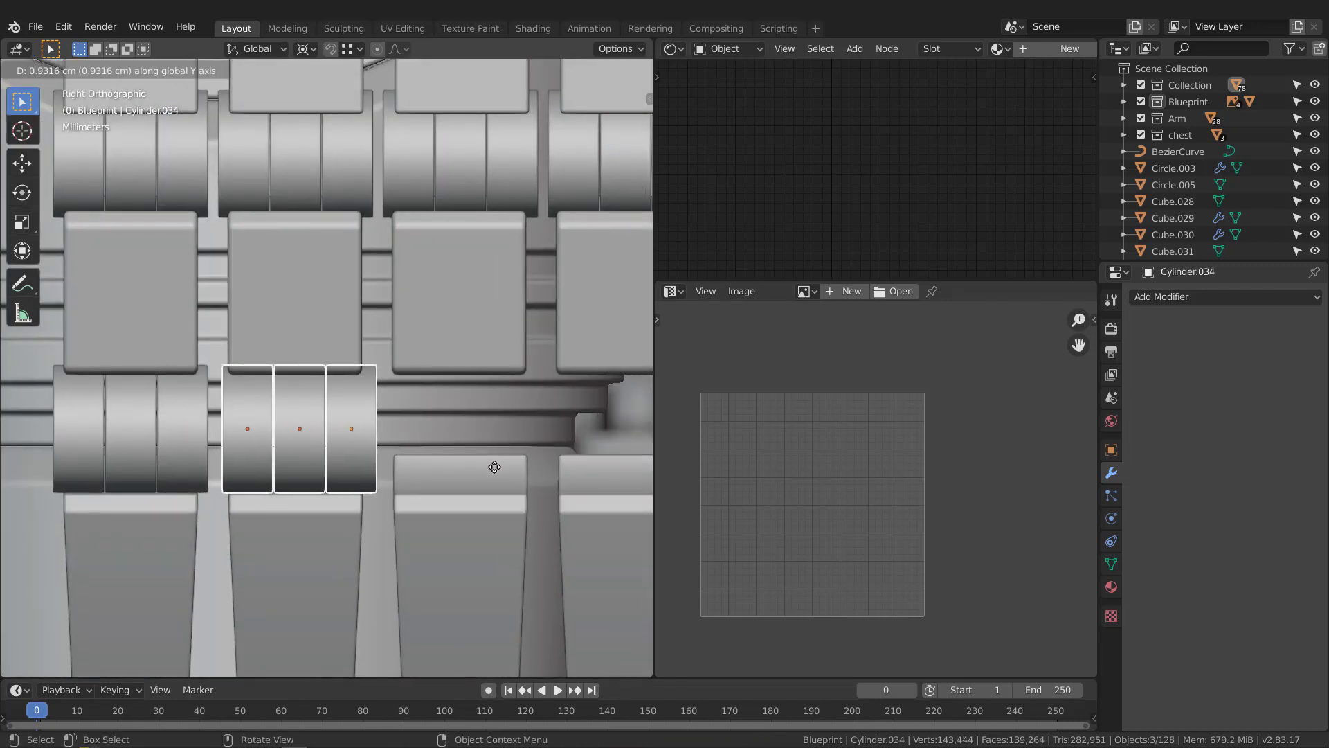
{"action": "left_click", "coordinate": [492, 467]}
{"action": "key", "text": "shift+r"}
{"action": "key", "text": "shift+r"}
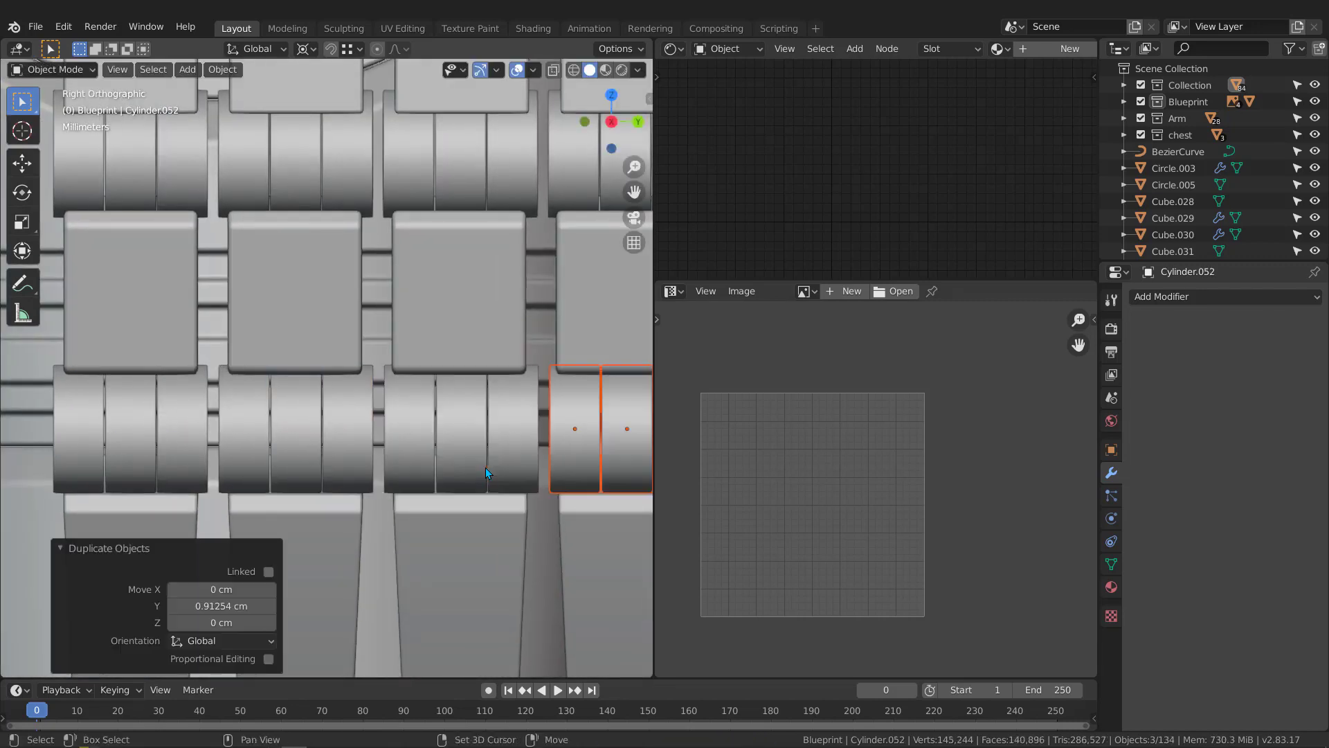
Select all twelve cylinders in the lower joint row, link the Checker material from a finger segment above and check it in Material Preview
{"action": "scroll", "coordinate": [484, 467], "scroll_direction": "down", "scroll_amount": 3}
{"action": "middle_click_drag", "start_coordinate": [351, 481], "coordinate": [309, 392]}
{"action": "left_click_drag", "start_coordinate": [311, 390], "coordinate": [410, 408]}
{"action": "middle_click_drag", "start_coordinate": [451, 413], "coordinate": [378, 395]}
{"action": "left_click_drag", "start_coordinate": [468, 396], "coordinate": [252, 427]}
{"action": "mouse_move", "coordinate": [364, 407]}
{"action": "middle_mouse_down"}
{"action": "mouse_move", "coordinate": [404, 414]}
{"action": "mouse_move", "coordinate": [372, 404]}
{"action": "middle_mouse_up"}
{"action": "left_click_drag", "start_coordinate": [458, 410], "coordinate": [298, 407]}
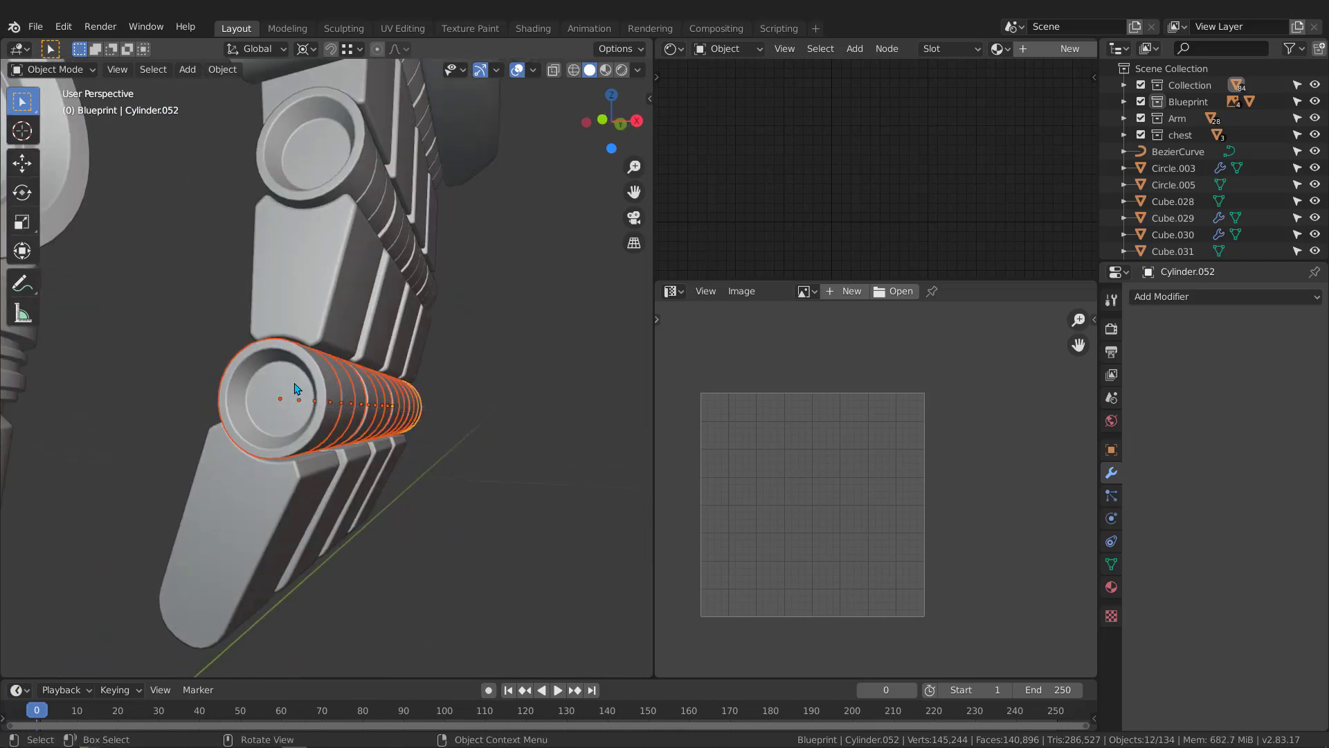
{"action": "middle_click_drag", "start_coordinate": [293, 391], "coordinate": [456, 286]}
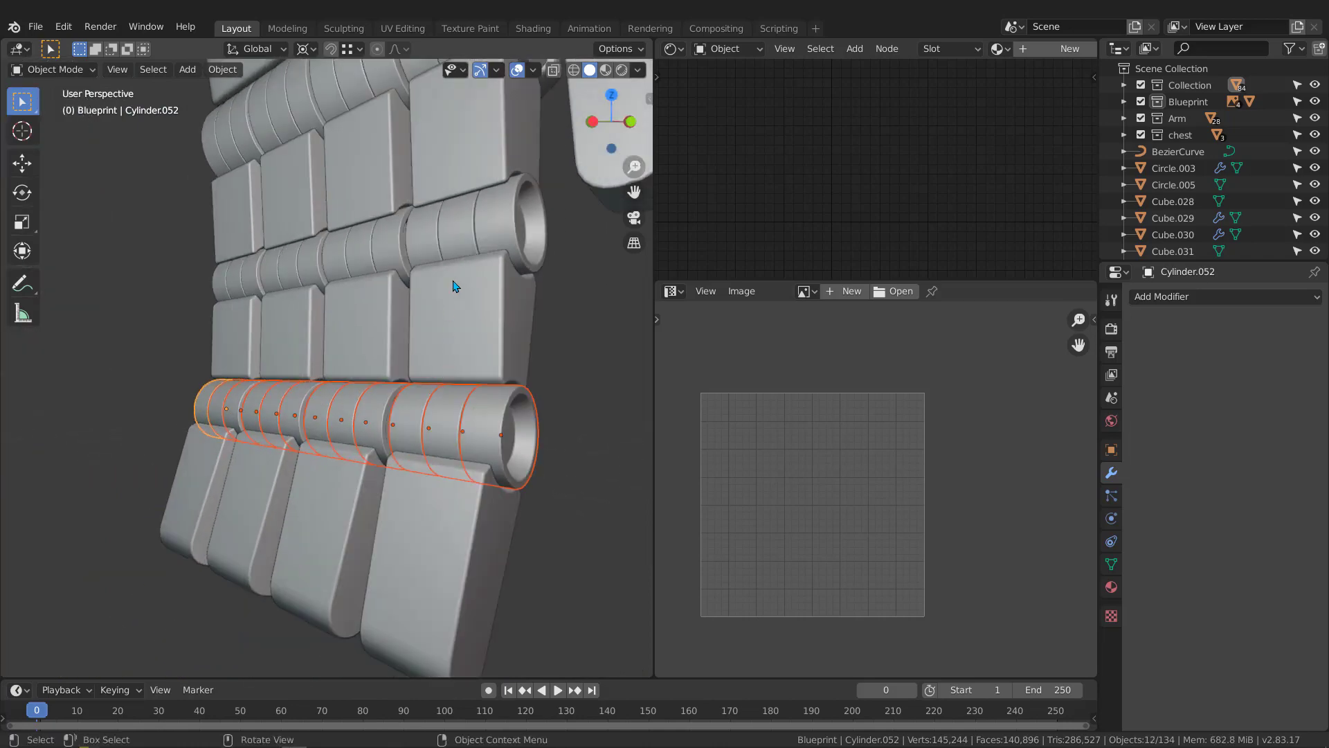
{"action": "left_click", "coordinate": [481, 317], "text": "shift"}
{"action": "key", "text": "ctrl+l"}
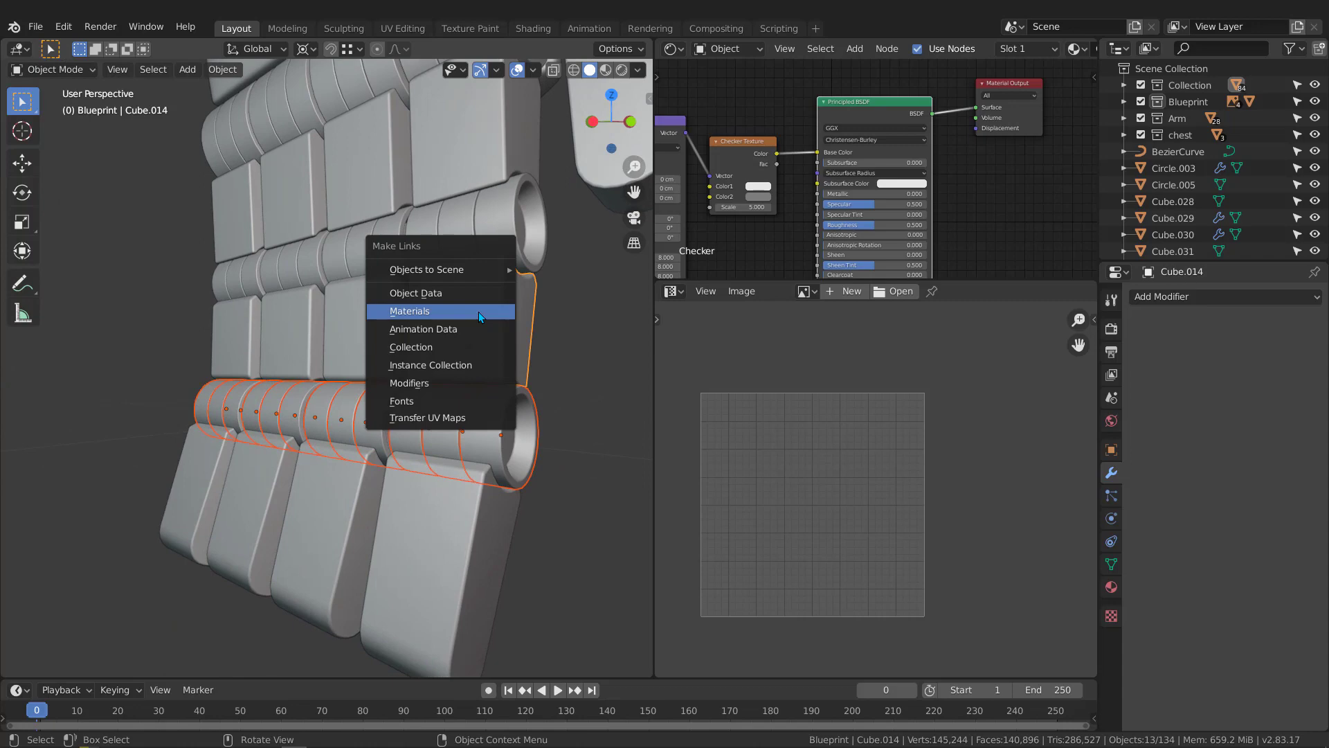
{"action": "left_click", "coordinate": [479, 312]}
{"action": "middle_click_drag", "start_coordinate": [410, 409], "coordinate": [425, 393]}
{"action": "key", "text": "z"}
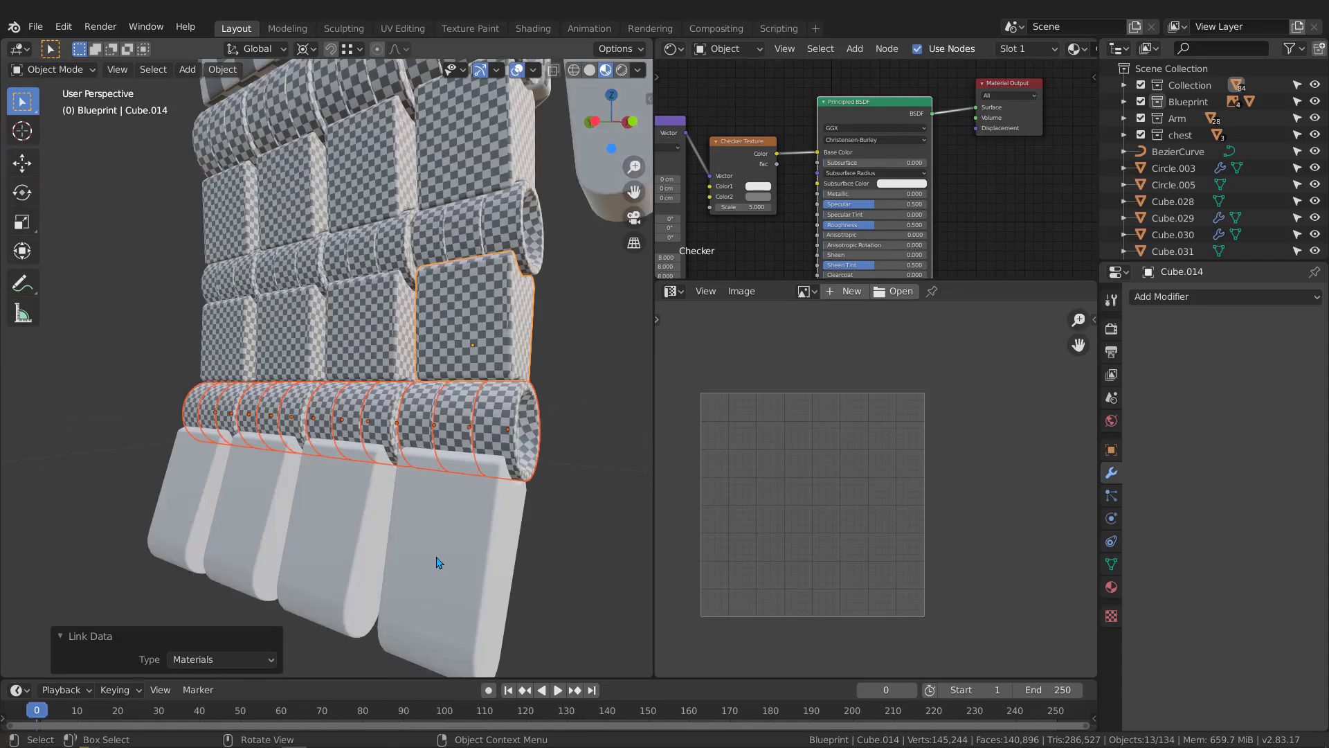
{"action": "key", "text": "z"}
Isolate the fingertip nearest the thumb in local view and apply its Bevel modifier
{"action": "left_click", "coordinate": [463, 509]}
{"action": "scroll", "coordinate": [464, 509], "scroll_direction": "down", "scroll_amount": 2}
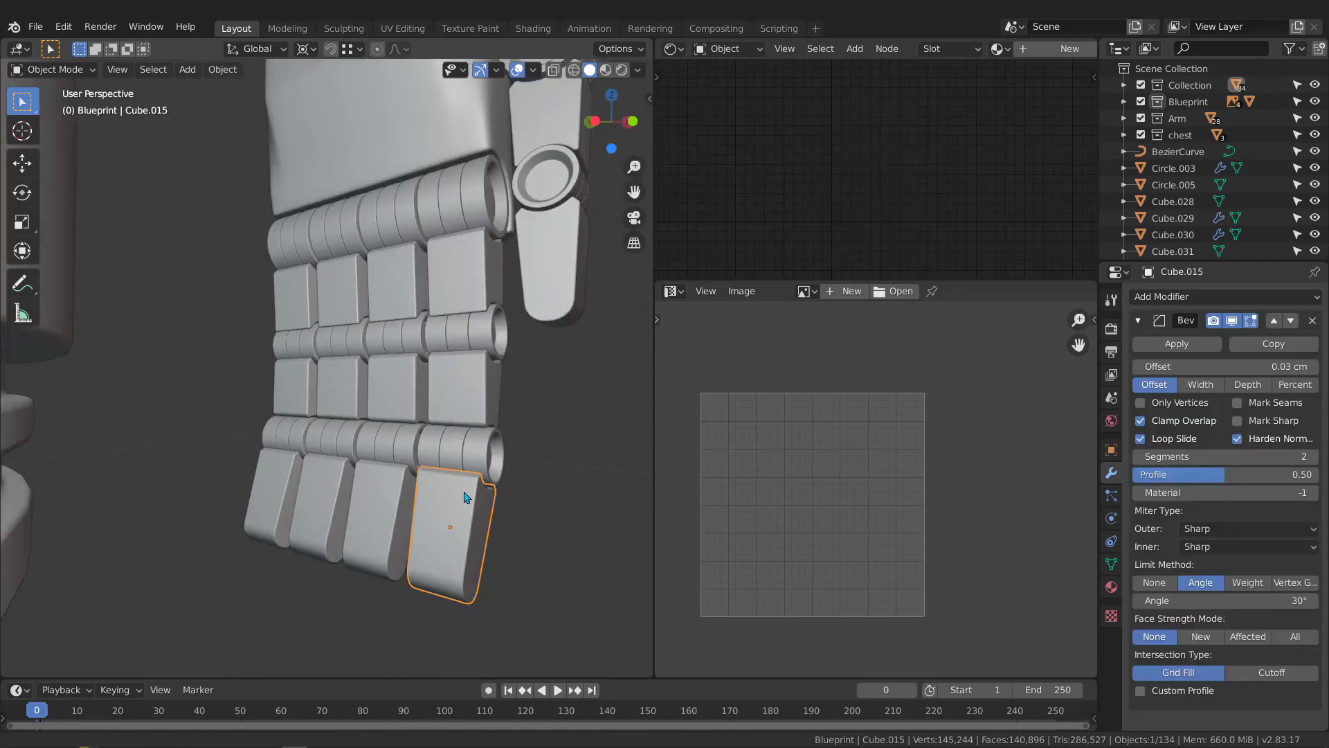
{"action": "middle_click_drag", "start_coordinate": [466, 498], "coordinate": [455, 472], "text": "shift"}
{"action": "key", "text": "KP_Divide"}
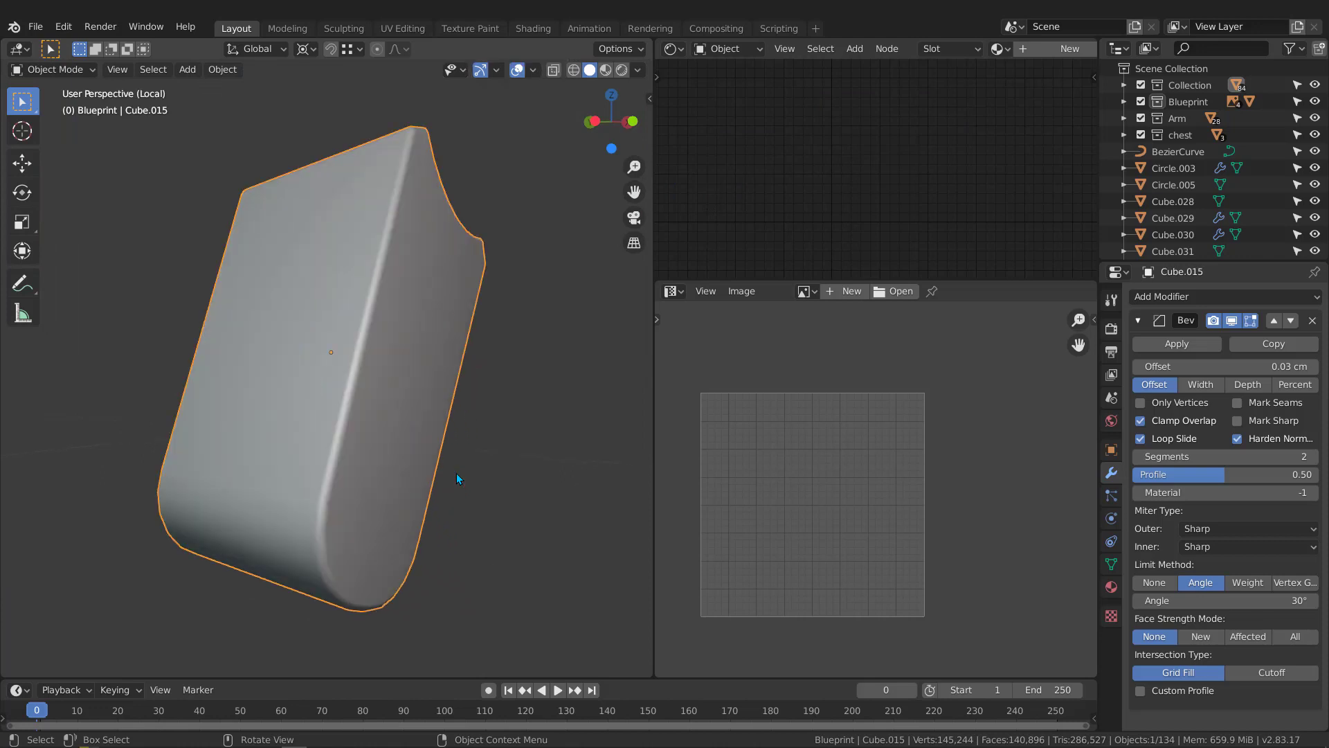
{"action": "key", "text": "Tab"}
{"action": "key", "text": "Tab"}
{"action": "left_click", "coordinate": [1198, 344]}
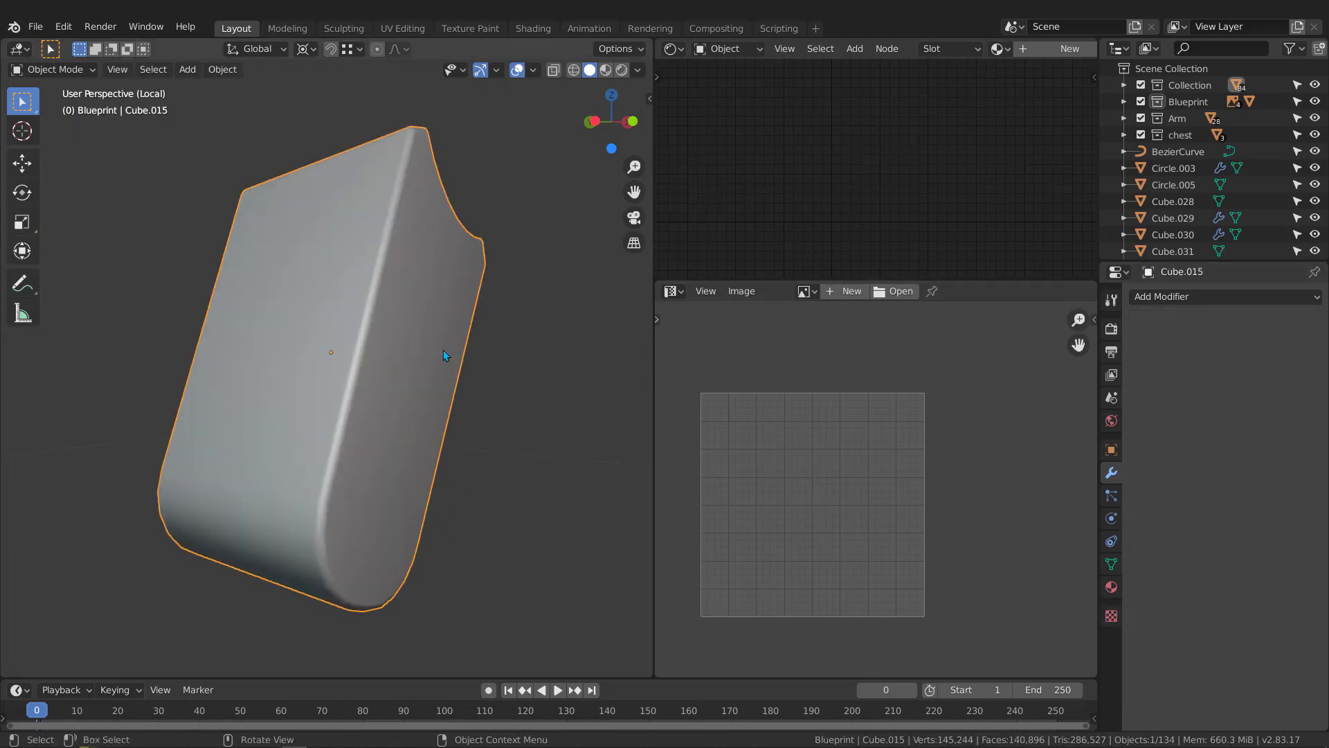
In Edit Mode, select the eight large faces that make up the fingertip's two flat sides
{"action": "middle_click_drag", "start_coordinate": [443, 350], "coordinate": [385, 353]}
{"action": "key", "text": "Tab"}
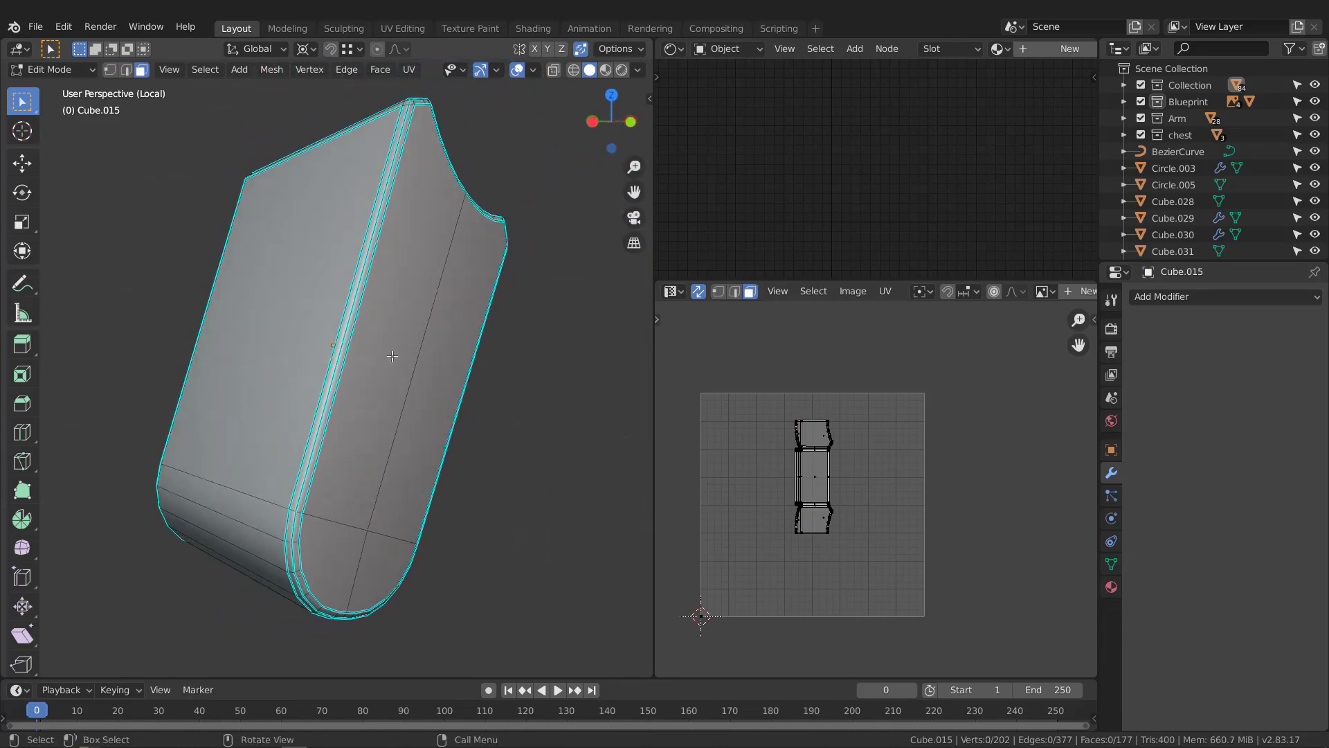
{"action": "left_click", "coordinate": [392, 356]}
{"action": "left_click", "coordinate": [431, 394], "text": "shift"}
{"action": "left_click", "coordinate": [379, 562], "text": "shift"}
{"action": "left_click", "coordinate": [335, 553], "text": "shift"}
{"action": "scroll", "coordinate": [291, 346], "scroll_direction": "down", "scroll_amount": 2}
{"action": "middle_click_drag", "start_coordinate": [288, 336], "coordinate": [378, 322]}
{"action": "left_click", "coordinate": [285, 385], "text": "shift"}
{"action": "left_click", "coordinate": [289, 436], "text": "shift"}
{"action": "left_click", "coordinate": [325, 472], "text": "shift"}
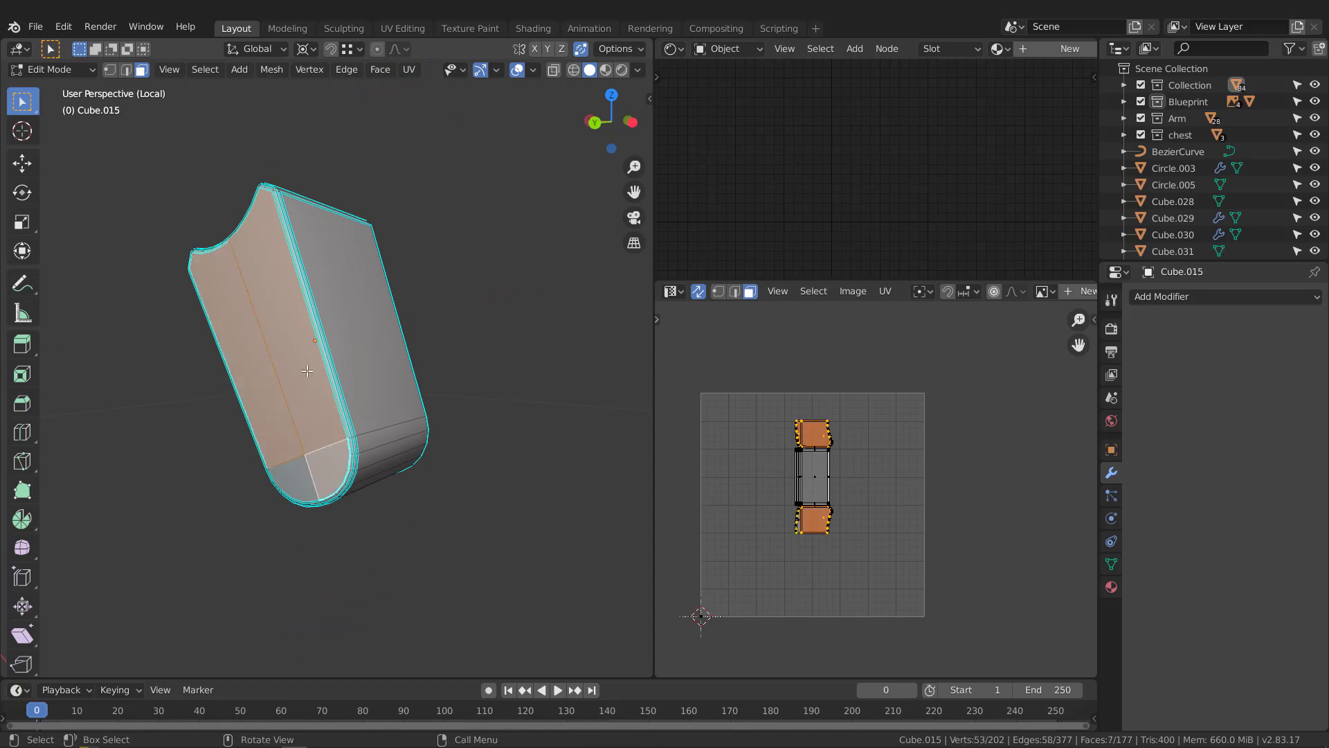
{"action": "left_click", "coordinate": [297, 476], "text": "shift"}
{"action": "middle_click_drag", "start_coordinate": [387, 392], "coordinate": [358, 377]}
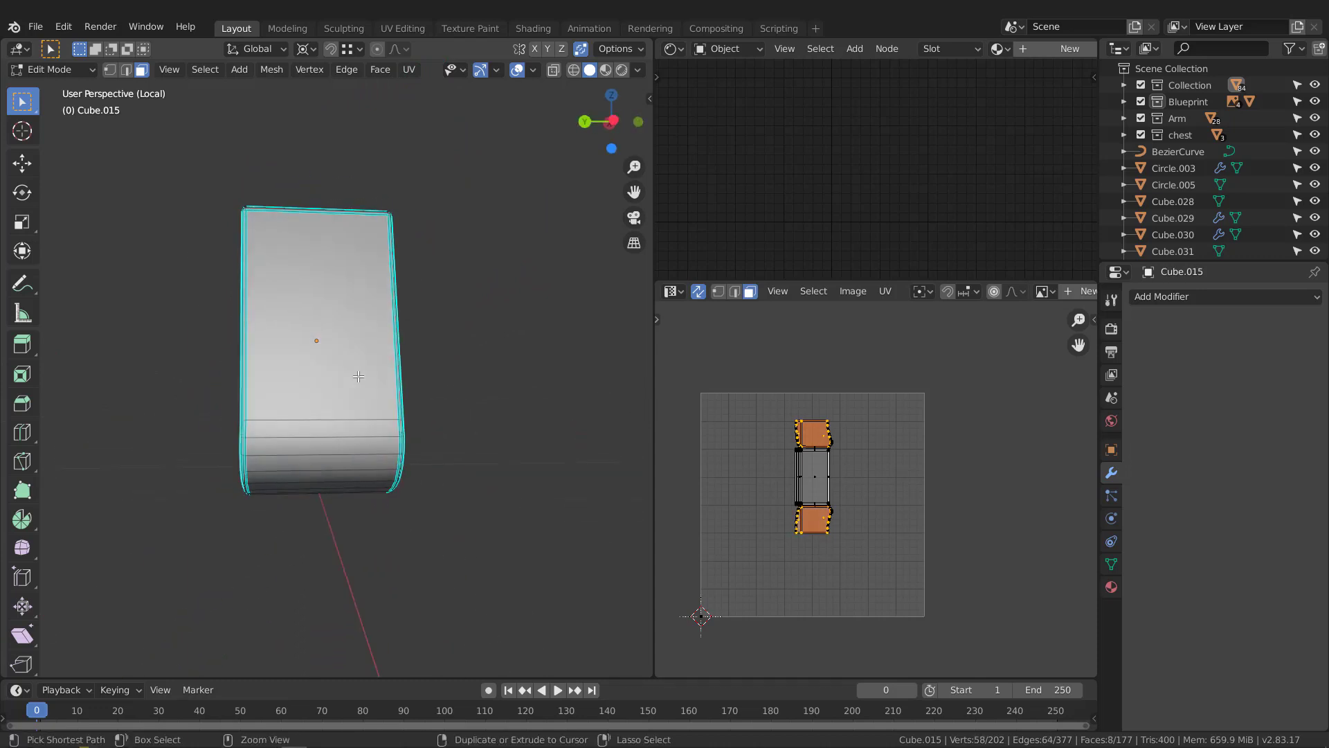
Grow the selection over the bevels, reduce it to its boundary loops and mark them as seams
{"action": "key", "text": "ctrl+KP_Add"}
{"action": "middle_click_drag", "start_coordinate": [325, 334], "coordinate": [279, 302]}
{"action": "left_click", "coordinate": [204, 70]}
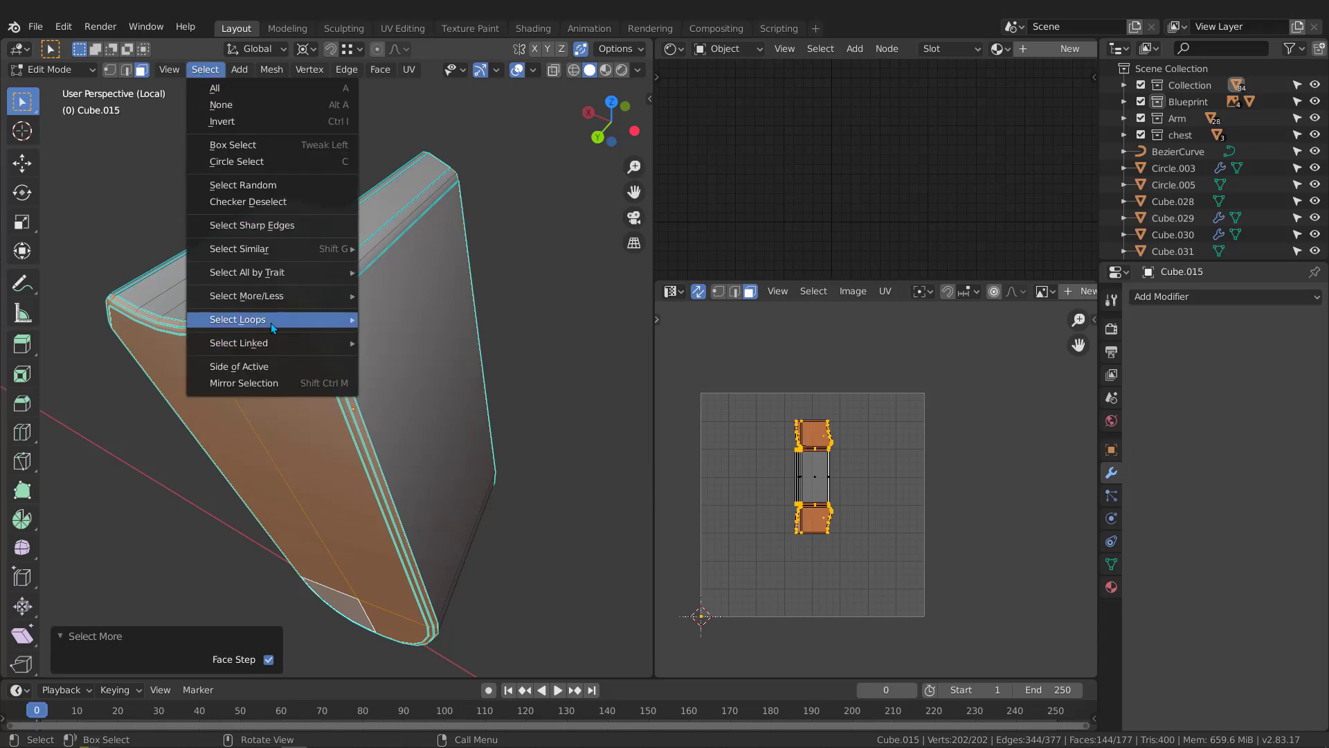
{"action": "mouse_move", "coordinate": [272, 320]}
{"action": "left_click", "coordinate": [447, 378]}
{"action": "middle_click_drag", "start_coordinate": [422, 370], "coordinate": [391, 352]}
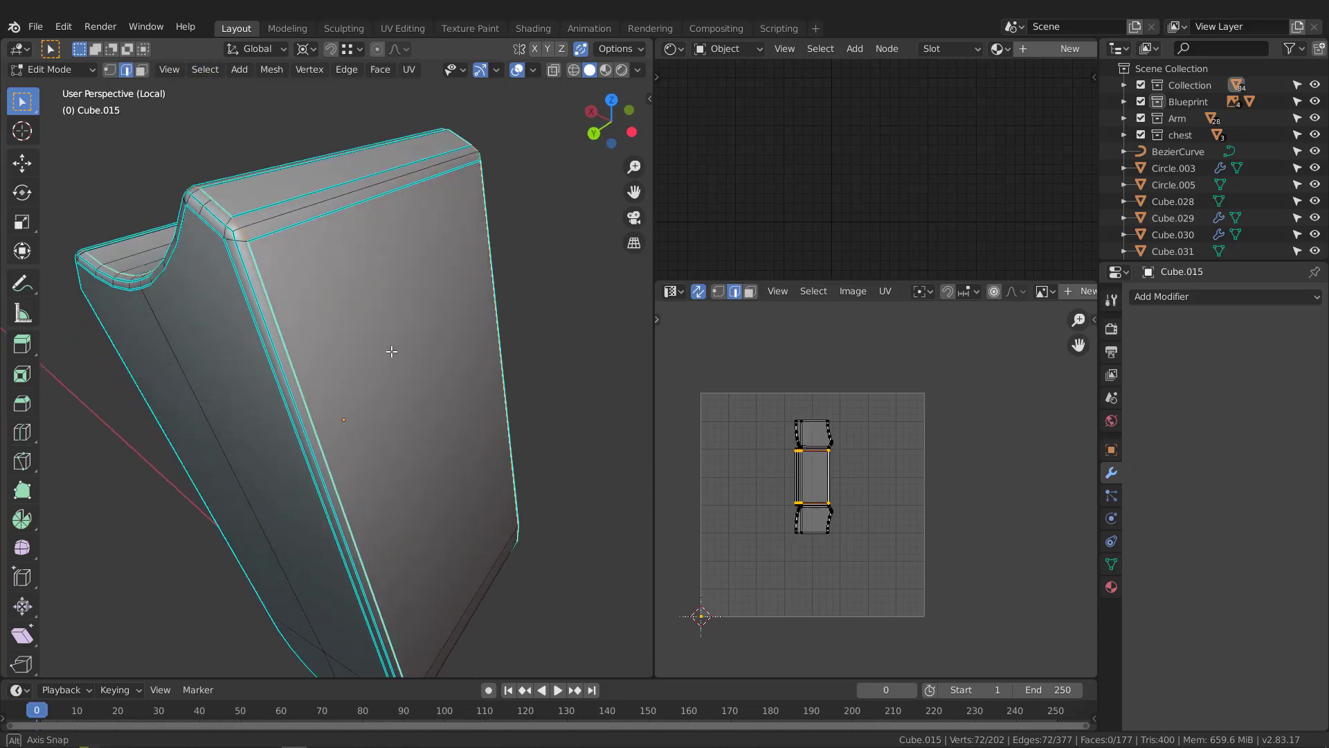
{"action": "key", "text": "q"}
{"action": "left_click", "coordinate": [344, 351]}
Mark a seam on one edge running across the fingertip's rounded end
{"action": "scroll", "coordinate": [306, 319], "scroll_direction": "down", "scroll_amount": 4}
{"action": "middle_click_drag", "start_coordinate": [295, 309], "coordinate": [367, 215]}
{"action": "scroll", "coordinate": [277, 291], "scroll_direction": "up", "scroll_amount": 5}
{"action": "left_click", "coordinate": [393, 291]}
{"action": "scroll", "coordinate": [367, 277], "scroll_direction": "down", "scroll_amount": 5}
{"action": "middle_click_drag", "start_coordinate": [387, 485], "coordinate": [376, 407]}
{"action": "key", "text": "q"}
{"action": "left_click", "coordinate": [384, 351]}
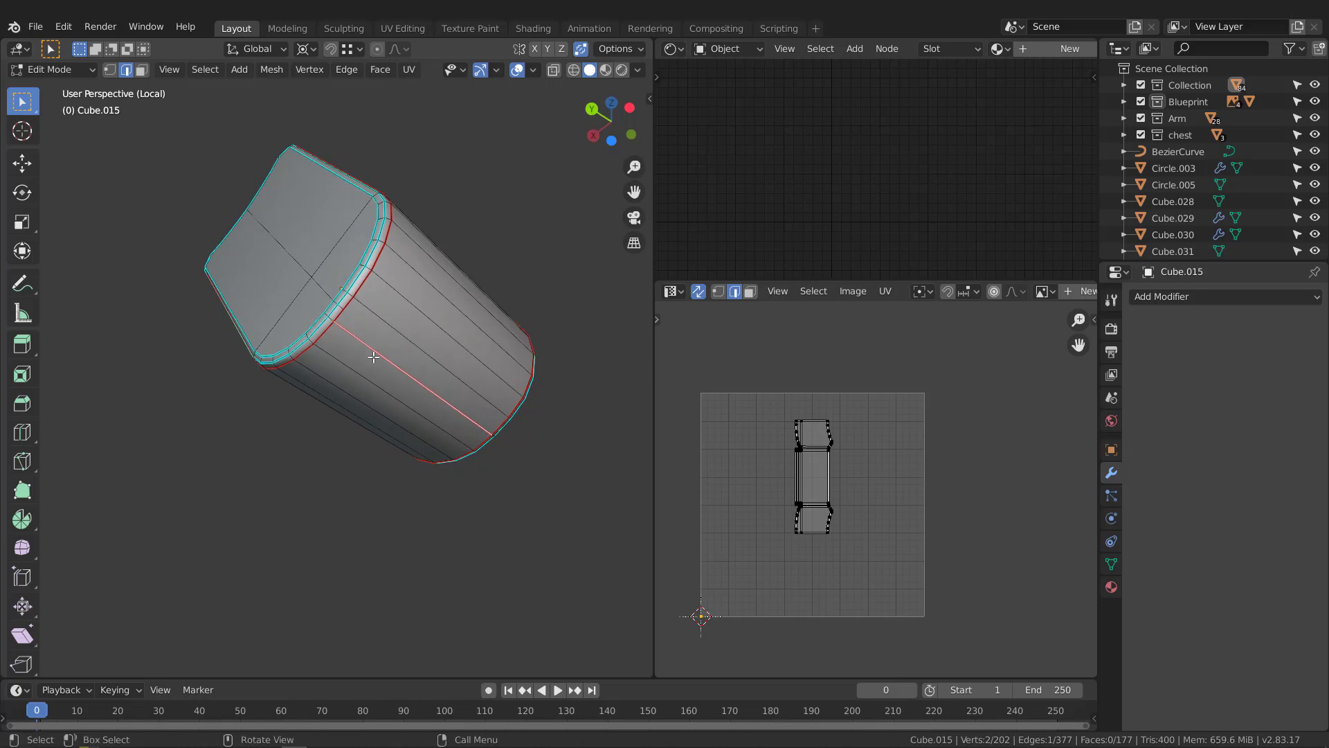
Unwrap the entire fingertip mesh, return to Object Mode and leave the isolated view
{"action": "key", "text": "a"}
{"action": "middle_click_drag", "start_coordinate": [844, 453], "coordinate": [842, 477]}
{"action": "key", "text": "u"}
{"action": "left_click", "coordinate": [846, 473]}
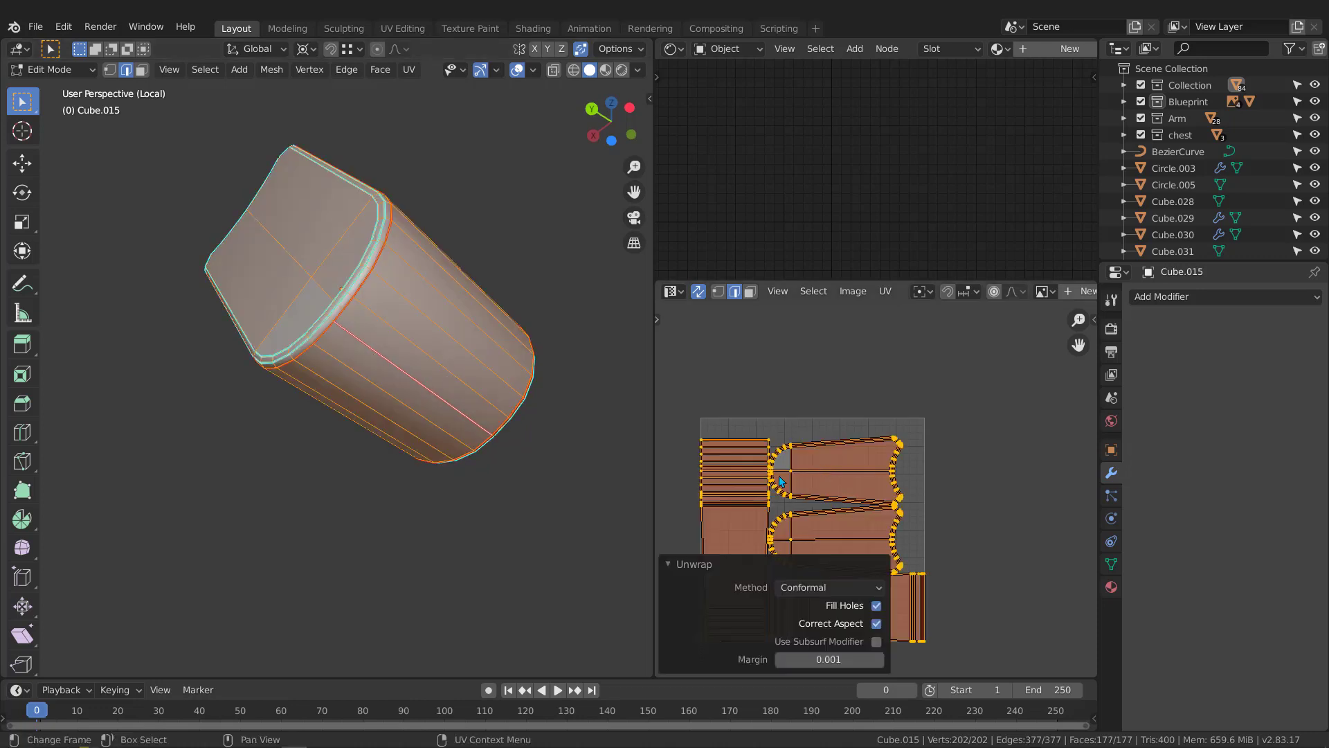
{"action": "key", "text": "Tab"}
{"action": "middle_click_drag", "start_coordinate": [379, 287], "coordinate": [374, 386]}
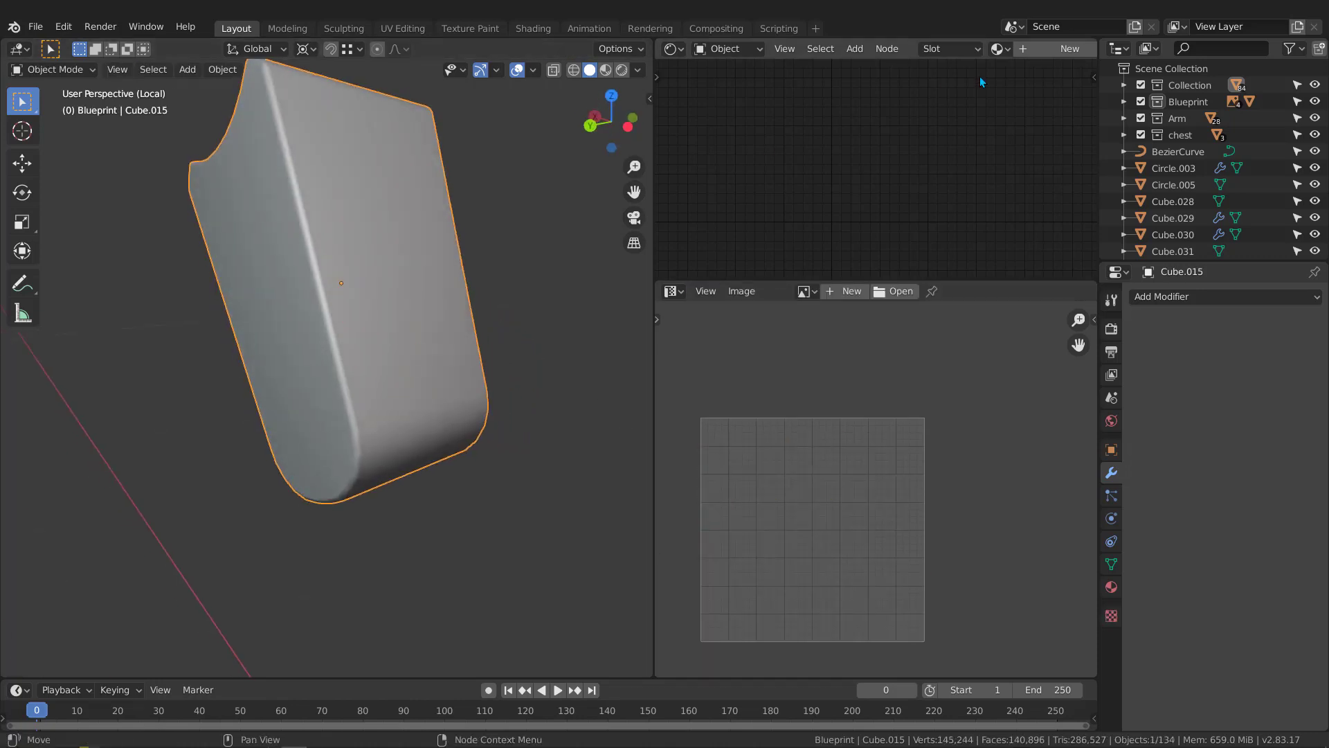
{"action": "key", "text": "KP_Divide"}
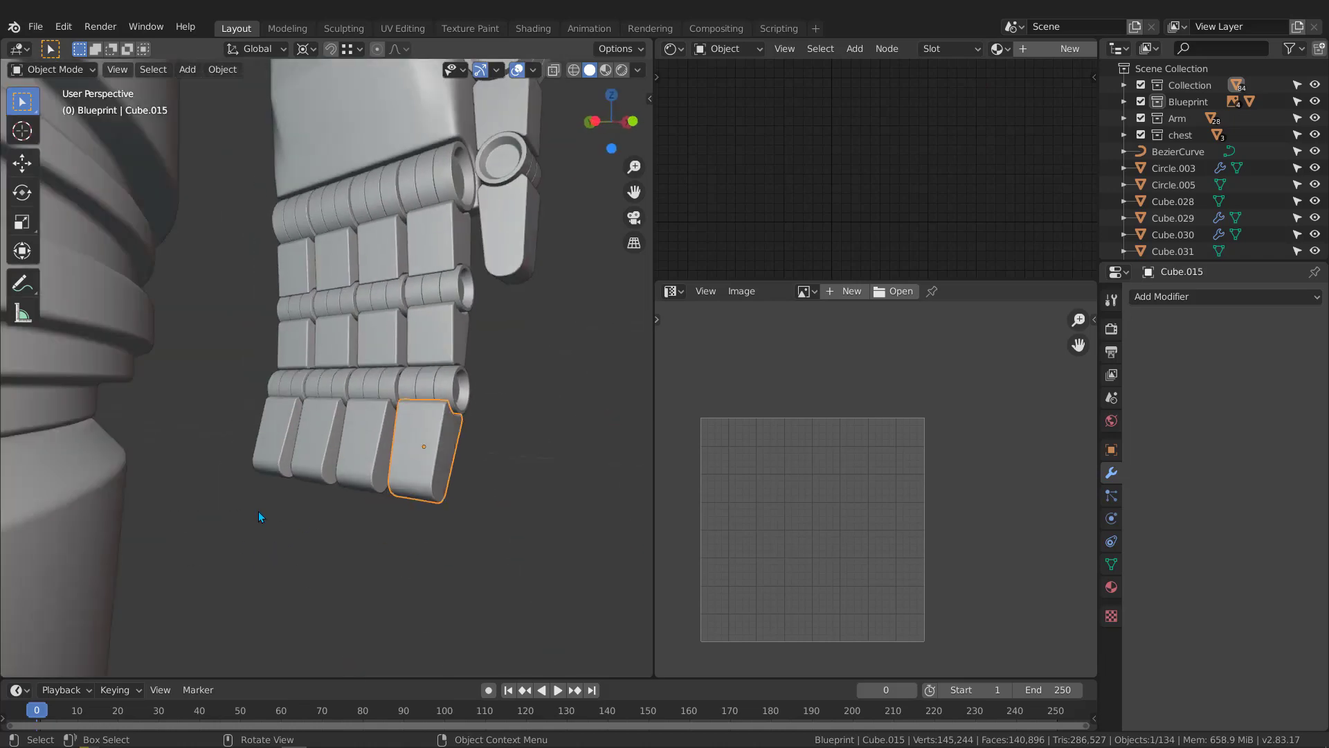
Delete the other three fingertips, keeping only the unwrapped one
{"action": "middle_click_drag", "start_coordinate": [259, 510], "coordinate": [311, 490]}
{"action": "middle_click_drag", "start_coordinate": [371, 404], "coordinate": [266, 501]}
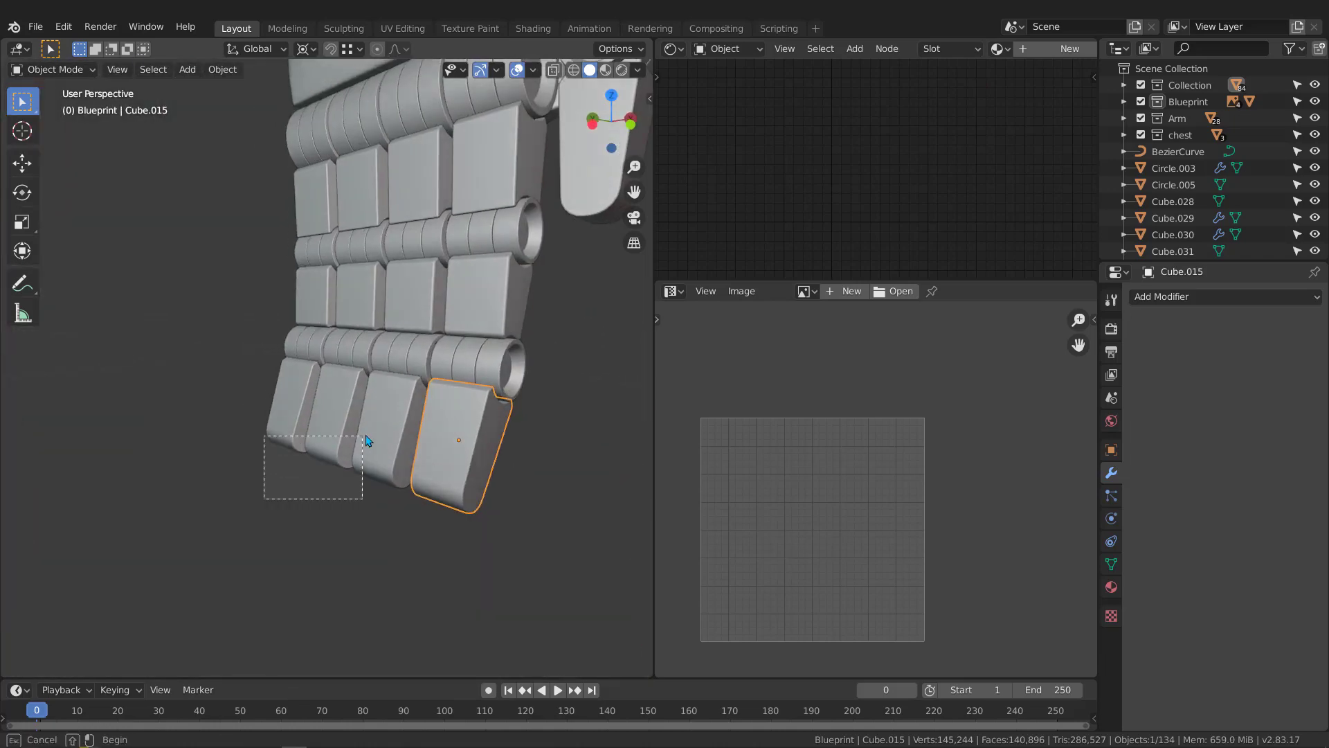
{"action": "left_click_drag", "start_coordinate": [367, 441], "coordinate": [374, 438]}
{"action": "key", "text": "Delete"}
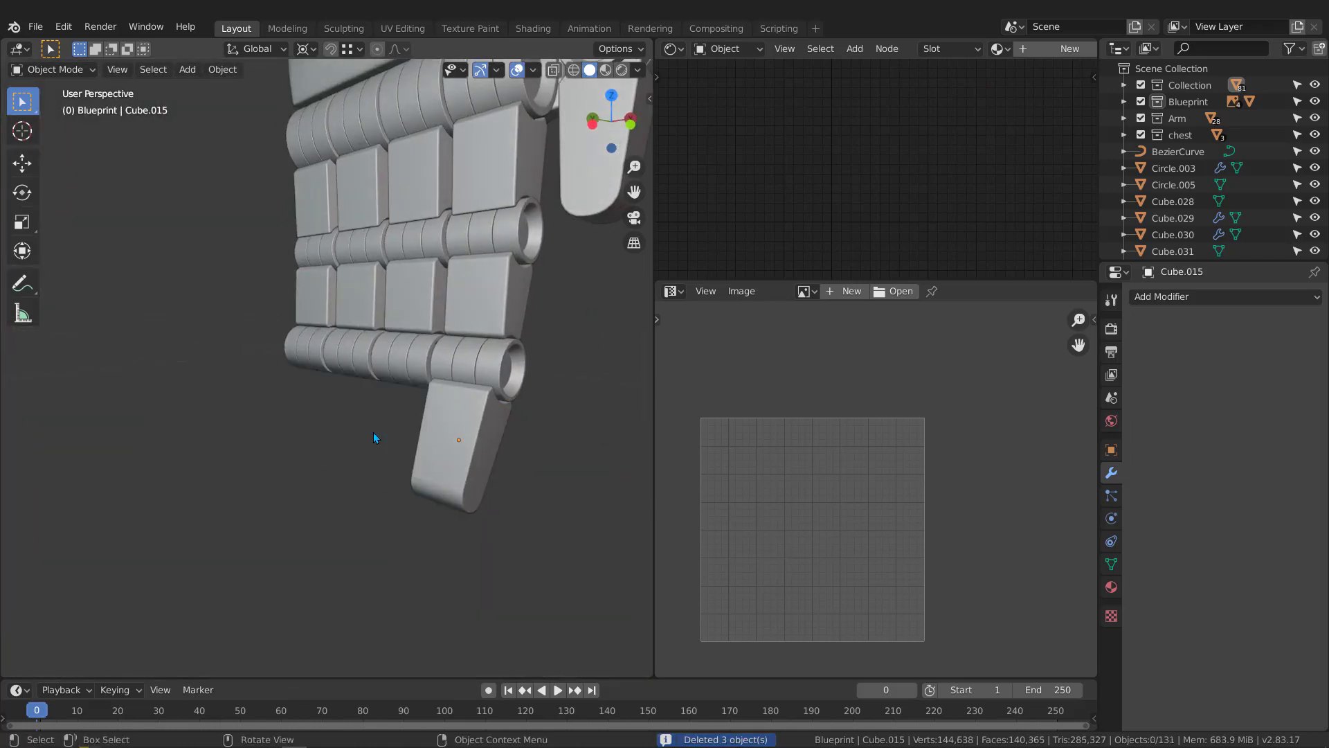
In the right orthographic view, duplicate the unwrapped fingertip about 0.903 cm along Y and repeat the duplication twice
{"action": "left_click", "coordinate": [439, 460]}
{"action": "key", "text": "KP_3"}
{"action": "scroll", "coordinate": [434, 446], "scroll_direction": "down", "scroll_amount": 2}
{"action": "middle_click_drag", "start_coordinate": [428, 427], "coordinate": [424, 416], "text": "shift"}
{"action": "scroll", "coordinate": [504, 424], "scroll_direction": "up", "scroll_amount": 6}
{"action": "key", "text": "shift+d"}
{"action": "key", "text": "y"}
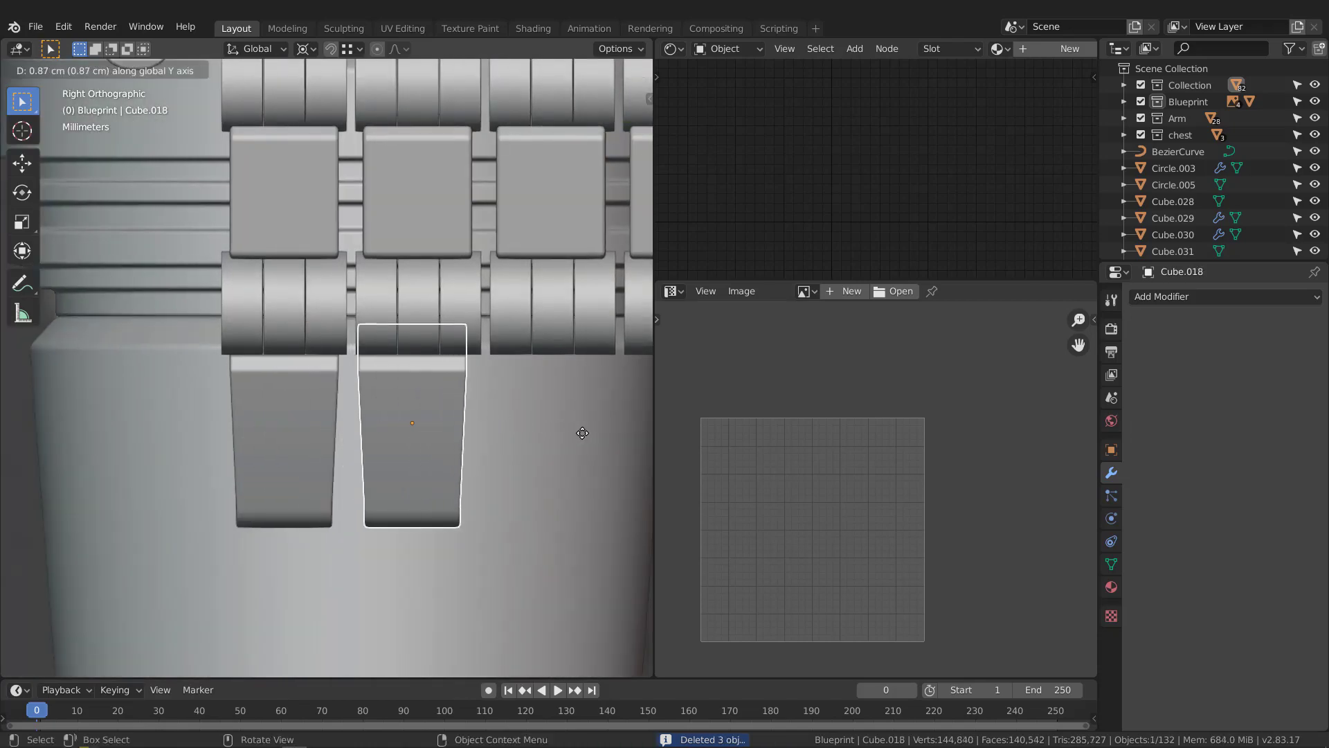
{"action": "left_click", "coordinate": [584, 433]}
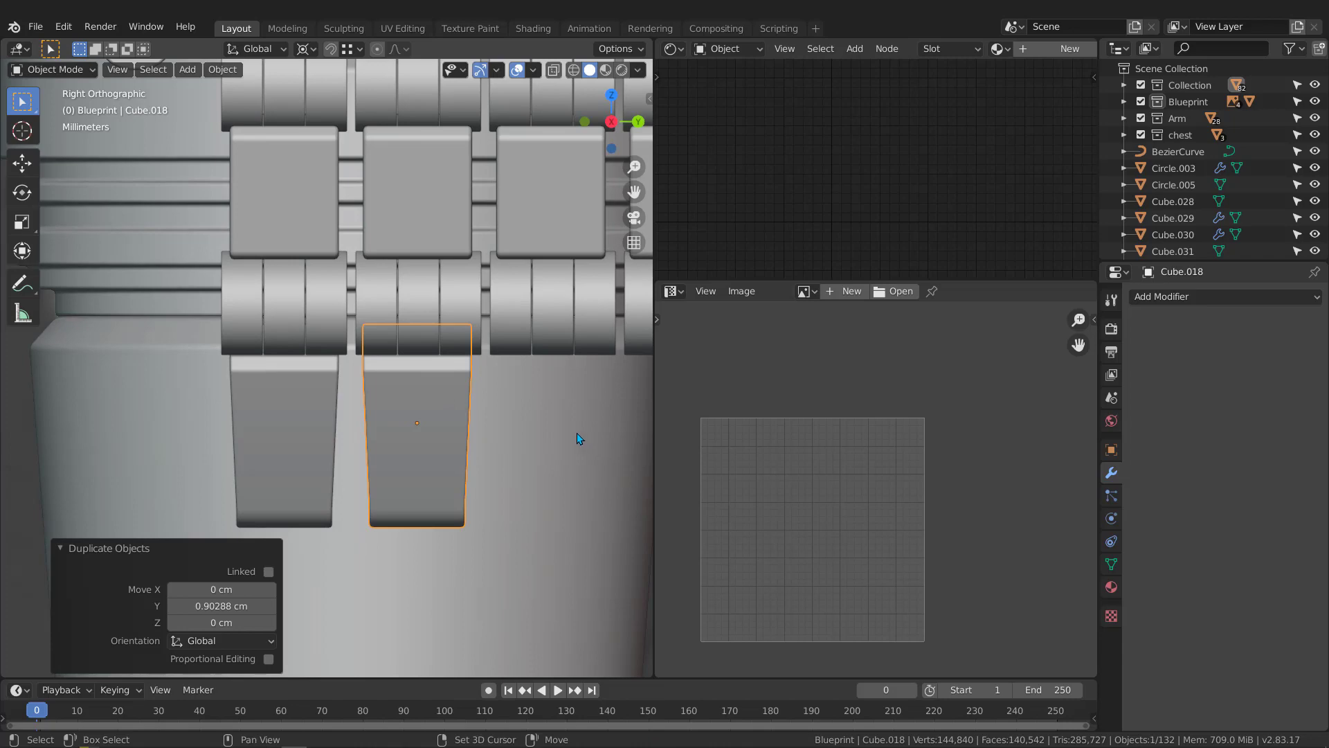
{"action": "key", "text": "shift+r"}
{"action": "key", "text": "shift+r"}
Select all four fingertips and link the Checker material to them from the adjacent joint cylinder
{"action": "scroll", "coordinate": [498, 363], "scroll_direction": "down", "scroll_amount": 3}
{"action": "middle_click_drag", "start_coordinate": [498, 363], "coordinate": [392, 375]}
{"action": "left_click_drag", "start_coordinate": [367, 468], "coordinate": [438, 388]}
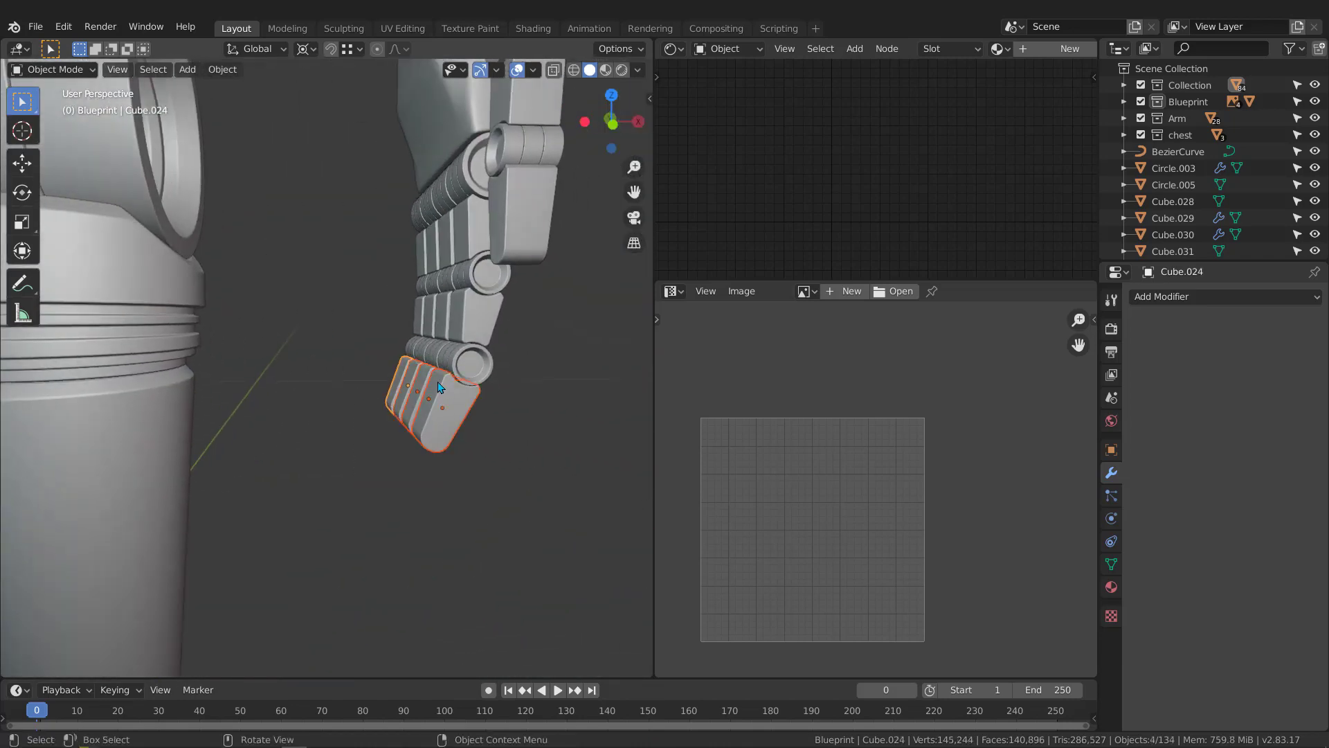
{"action": "scroll", "coordinate": [437, 387], "scroll_direction": "up", "scroll_amount": 3}
{"action": "left_click", "coordinate": [490, 346], "text": "shift"}
{"action": "middle_click_drag", "start_coordinate": [489, 346], "coordinate": [469, 342]}
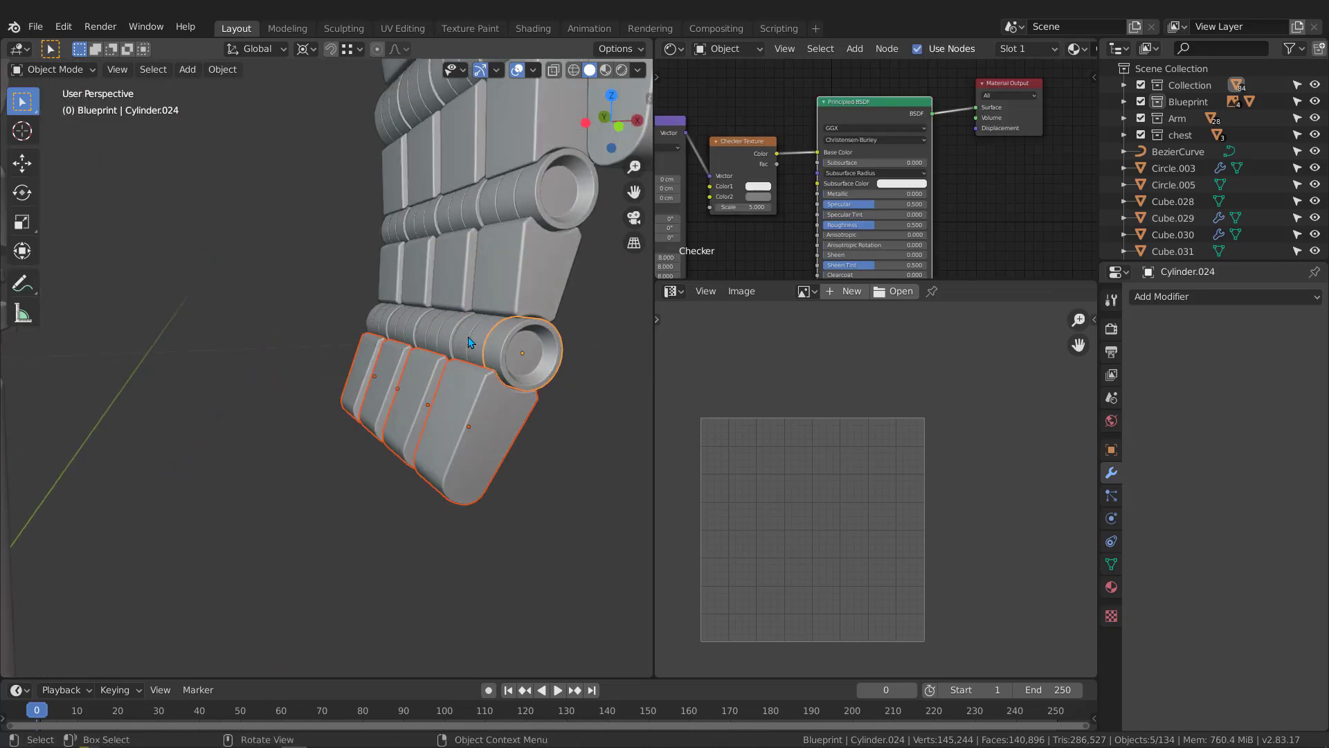
{"action": "key", "text": "ctrl+l"}
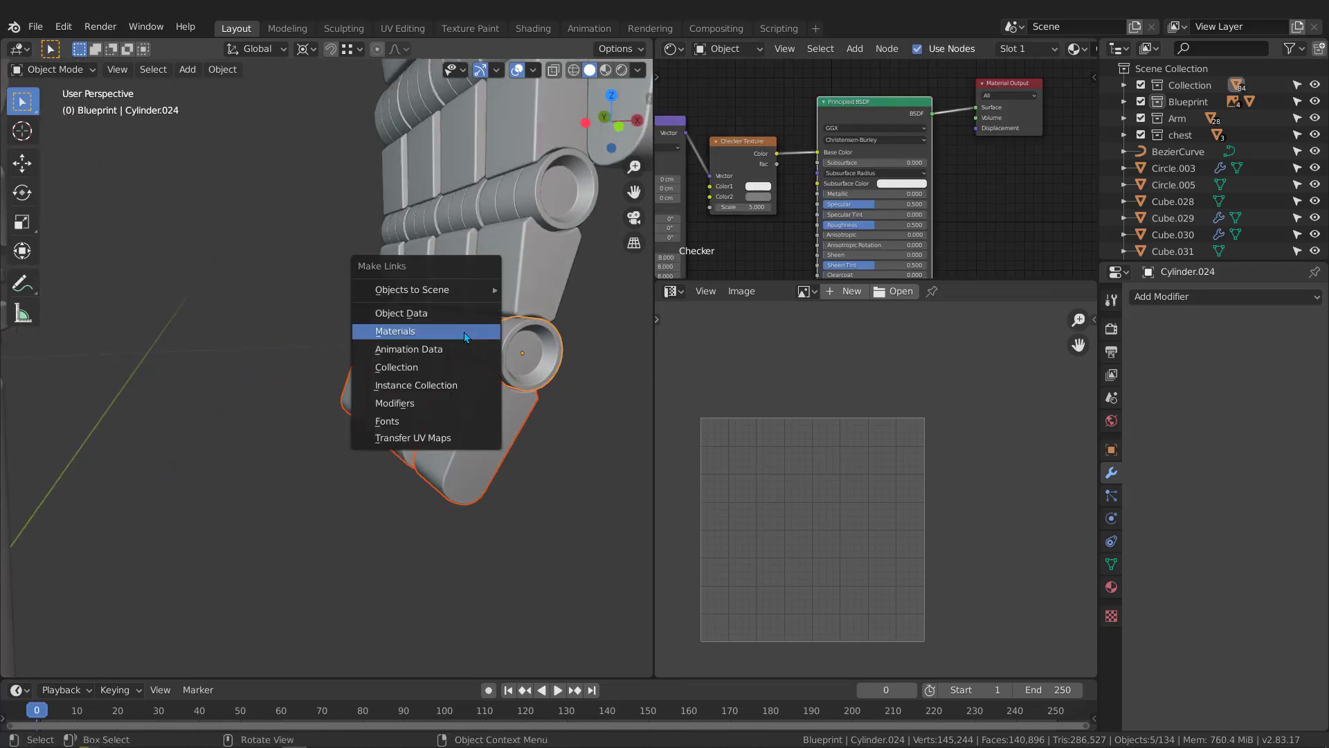
{"action": "left_click", "coordinate": [463, 331]}
{"action": "middle_click_drag", "start_coordinate": [374, 380], "coordinate": [399, 378]}
Switch the viewport to Material Preview shading and clear the selection
{"action": "key", "text": "a"}
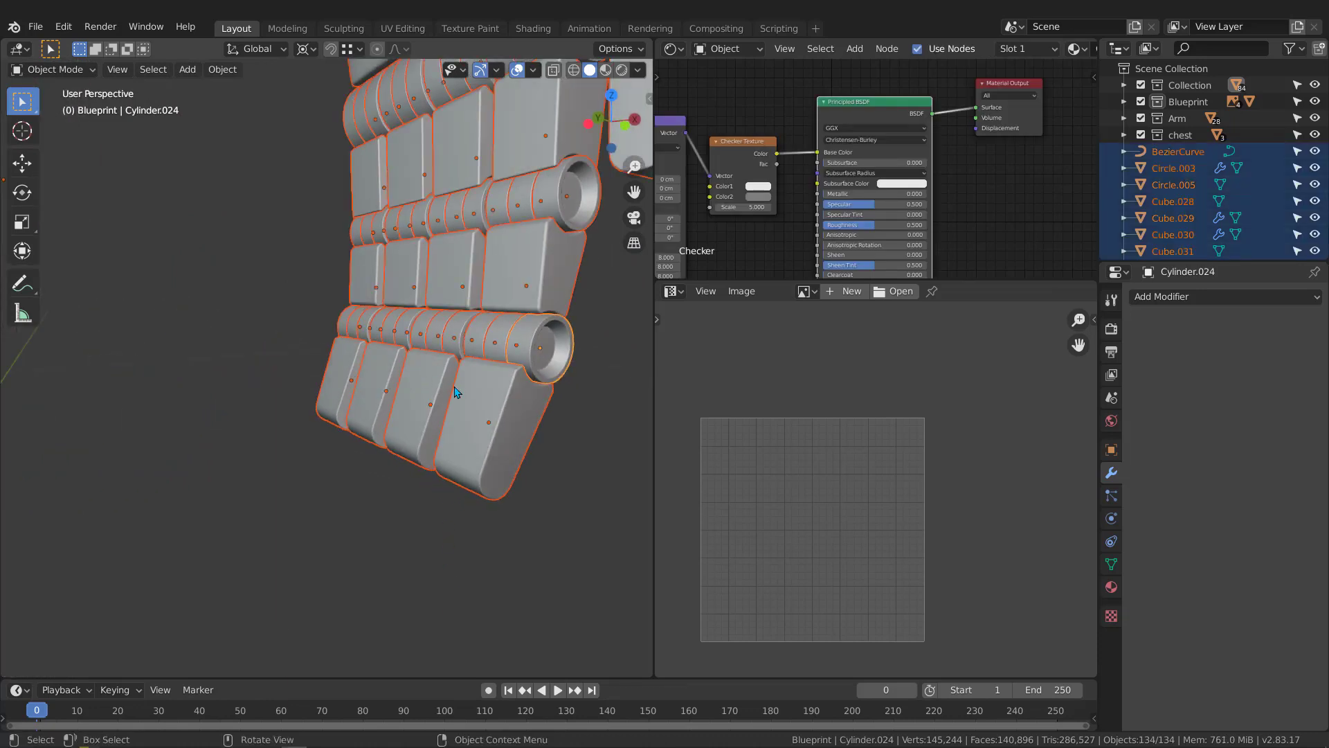
{"action": "key", "text": "z"}
{"action": "left_click", "coordinate": [463, 560]}
{"action": "left_click", "coordinate": [454, 521]}
{"action": "middle_click_drag", "start_coordinate": [497, 401], "coordinate": [483, 365]}
Link the Checker material from an upper finger segment to the untextured thumb segment, then deselect everything
{"action": "scroll", "coordinate": [484, 346], "scroll_direction": "down", "scroll_amount": 4}
{"action": "middle_click_drag", "start_coordinate": [452, 242], "coordinate": [525, 333], "text": "shift"}
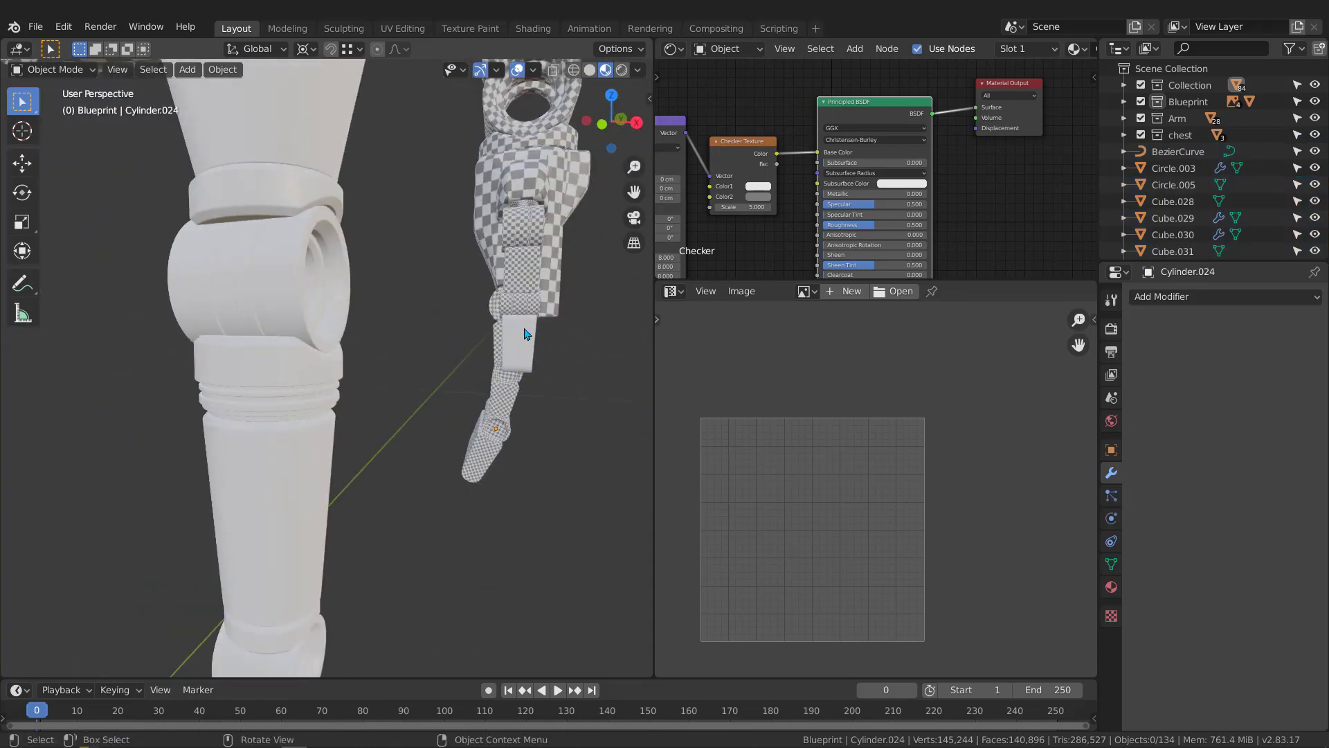
{"action": "left_click", "coordinate": [522, 347]}
{"action": "scroll", "coordinate": [484, 346], "scroll_direction": "up", "scroll_amount": 4}
{"action": "left_click", "coordinate": [459, 344], "text": "shift"}
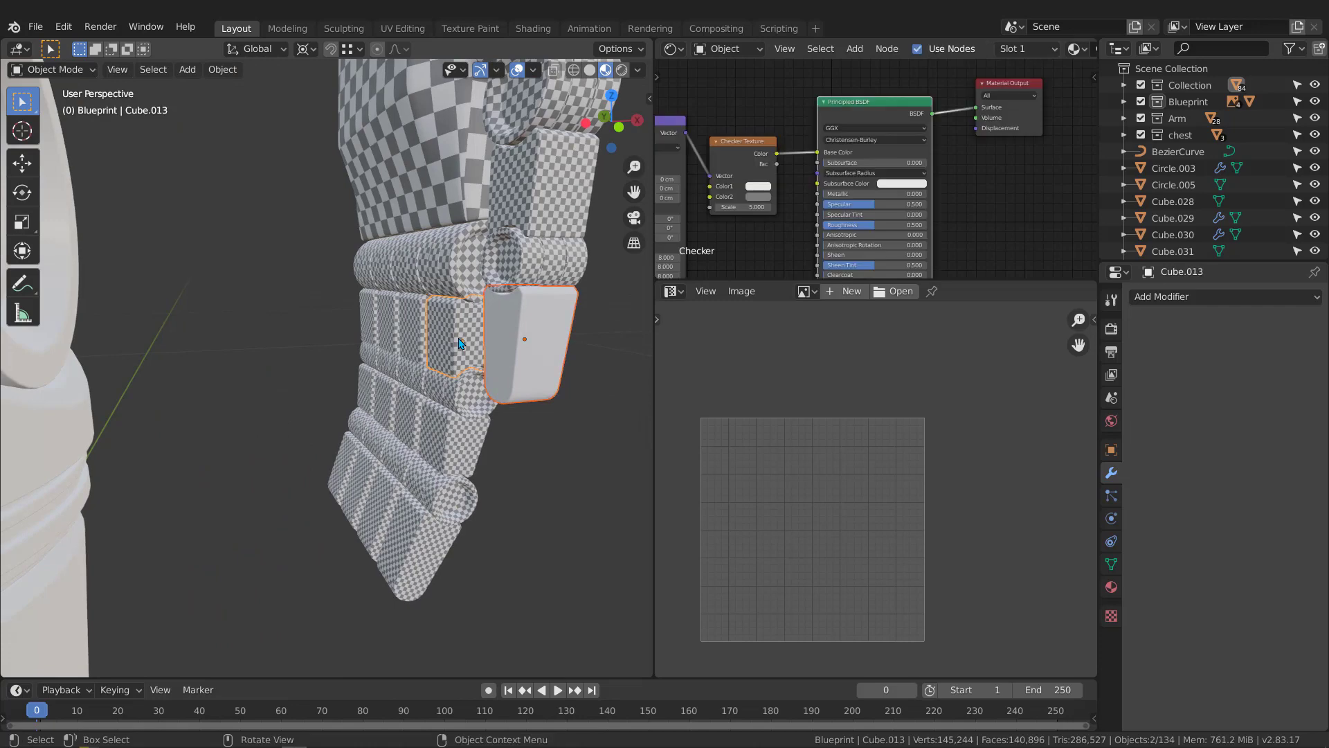
{"action": "key", "text": "ctrl+l"}
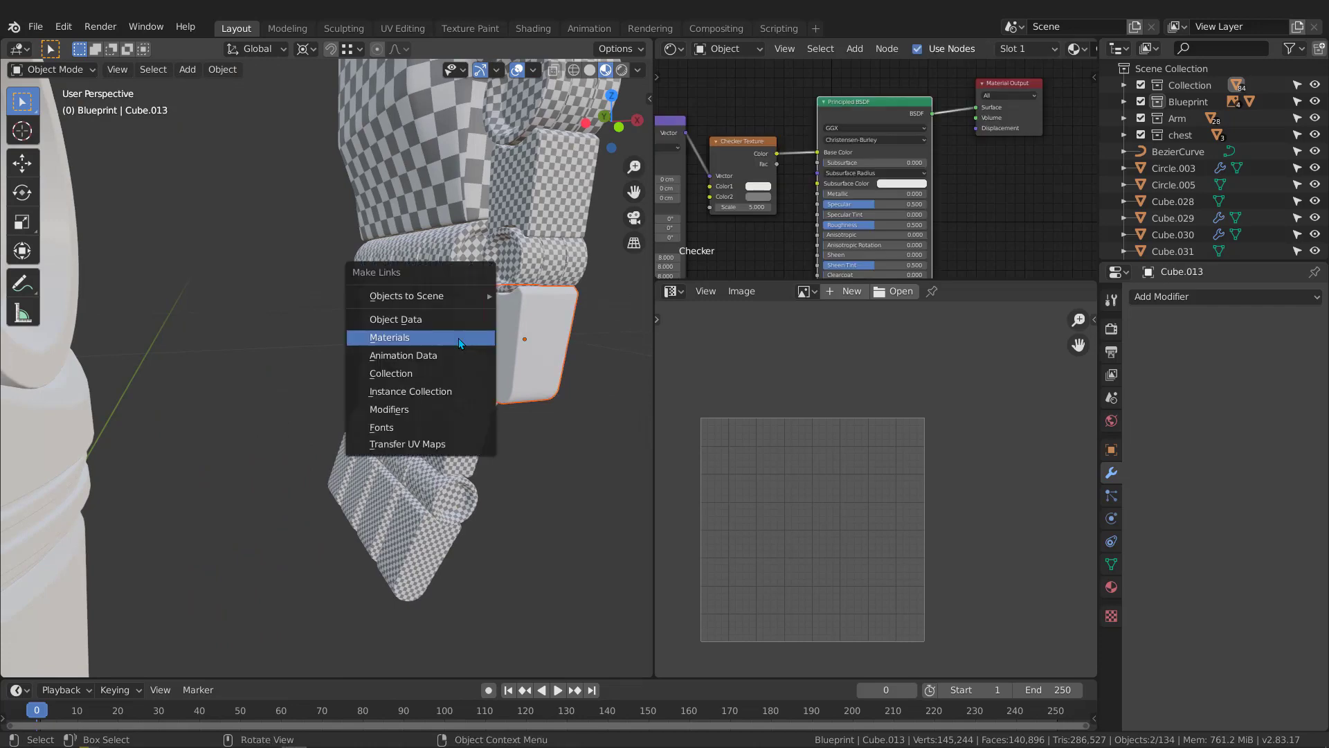
{"action": "left_click", "coordinate": [459, 338]}
{"action": "middle_click_drag", "start_coordinate": [458, 337], "coordinate": [550, 452]}
{"action": "key", "text": "alt+a"}
Examine the checker pattern over the robot's head, torso and arm, and look over the untextured leg
{"action": "middle_click_drag", "start_coordinate": [416, 387], "coordinate": [411, 277]}
{"action": "middle_click_drag", "start_coordinate": [503, 296], "coordinate": [413, 268]}
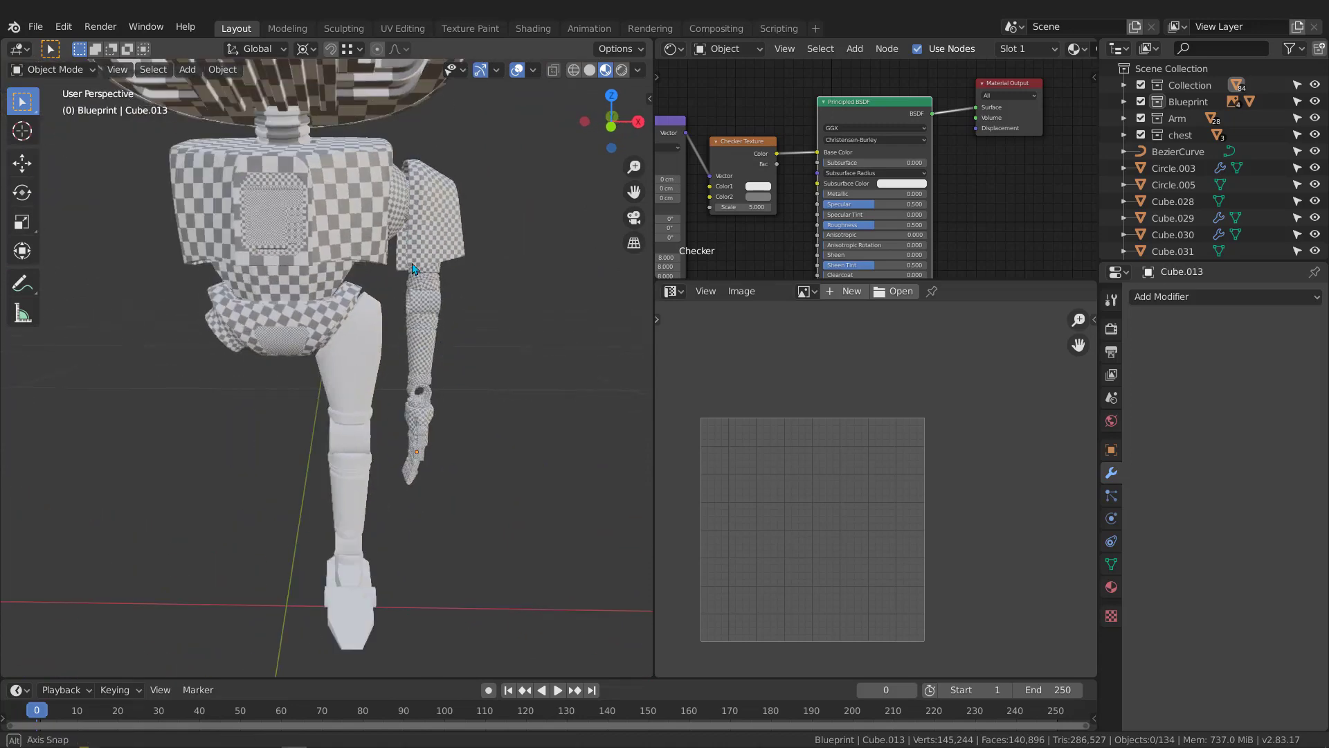
{"action": "scroll", "coordinate": [394, 450], "scroll_direction": "up", "scroll_amount": 4}
{"action": "middle_click_drag", "start_coordinate": [393, 381], "coordinate": [446, 374]}
{"action": "scroll", "coordinate": [405, 380], "scroll_direction": "down", "scroll_amount": 2}
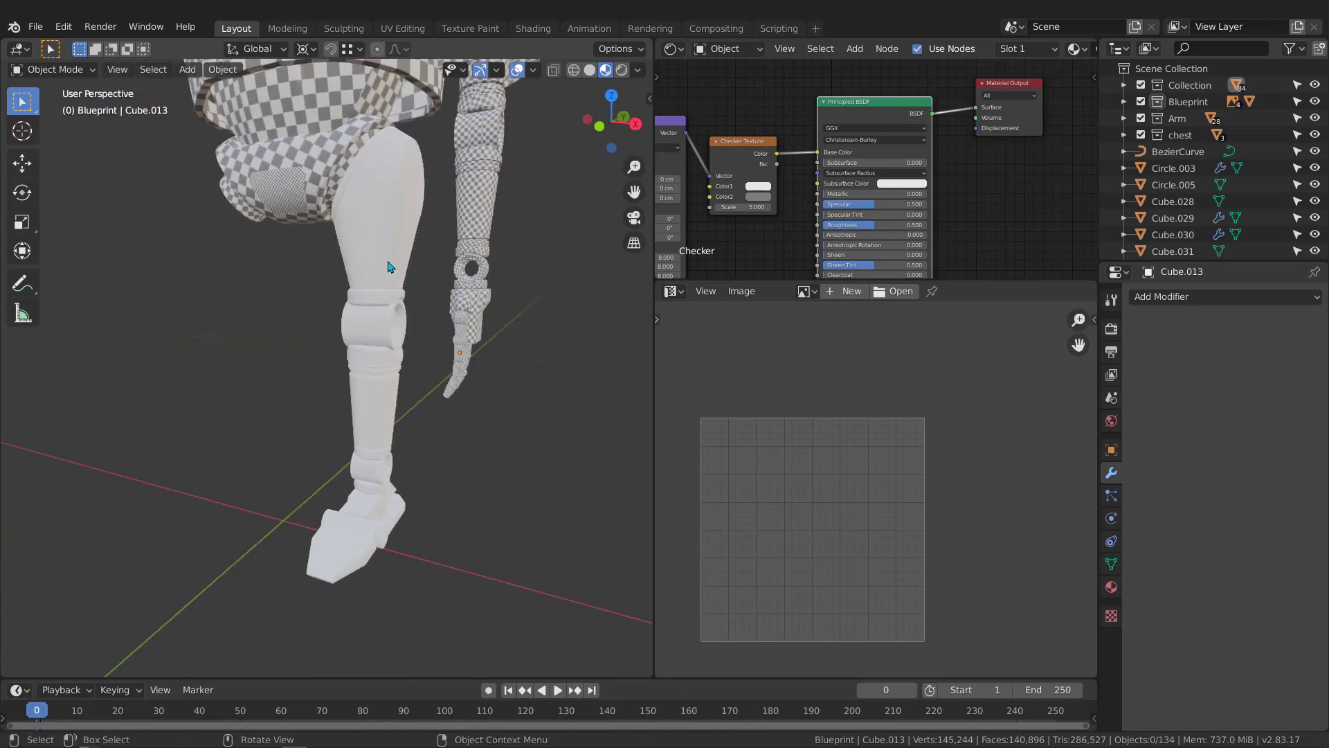
{"action": "middle_click_drag", "start_coordinate": [391, 267], "coordinate": [355, 388]}
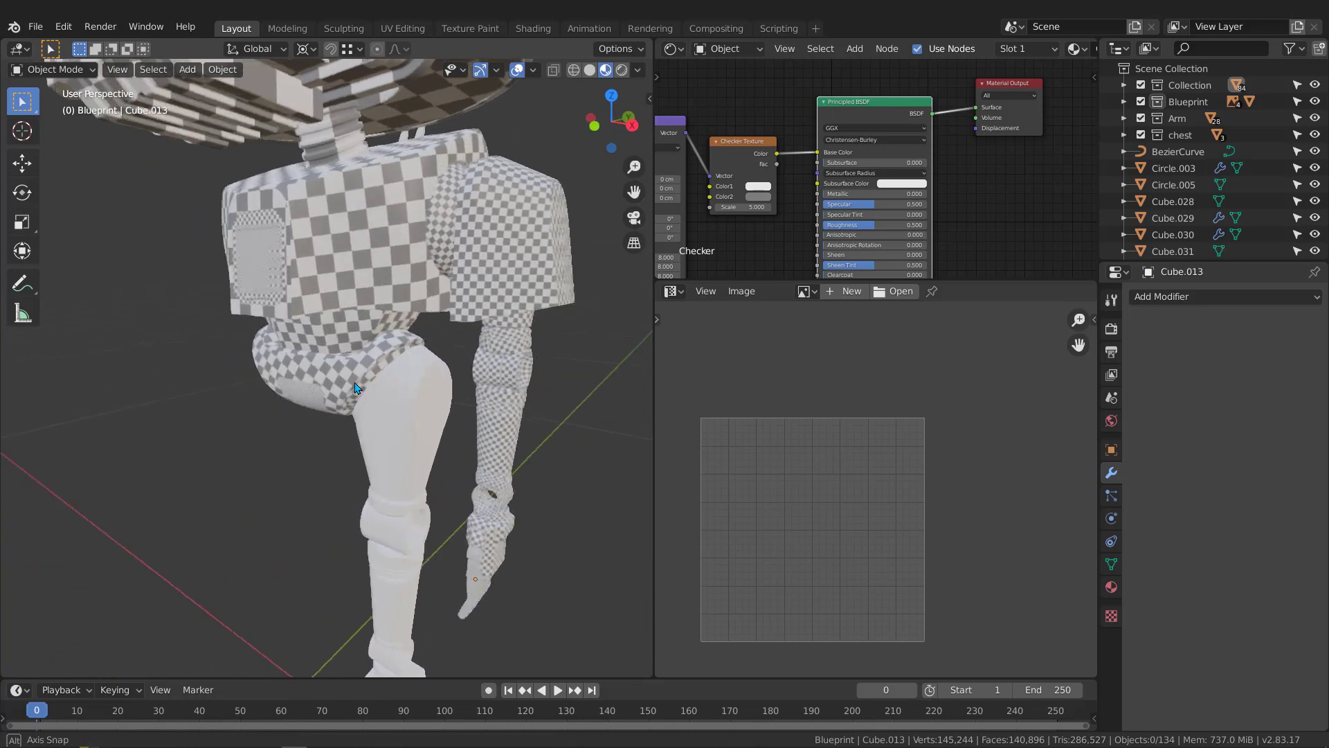
{"action": "scroll", "coordinate": [361, 392], "scroll_direction": "down", "scroll_amount": 1}
{"action": "middle_click_drag", "start_coordinate": [373, 332], "coordinate": [390, 552], "text": "shift"}
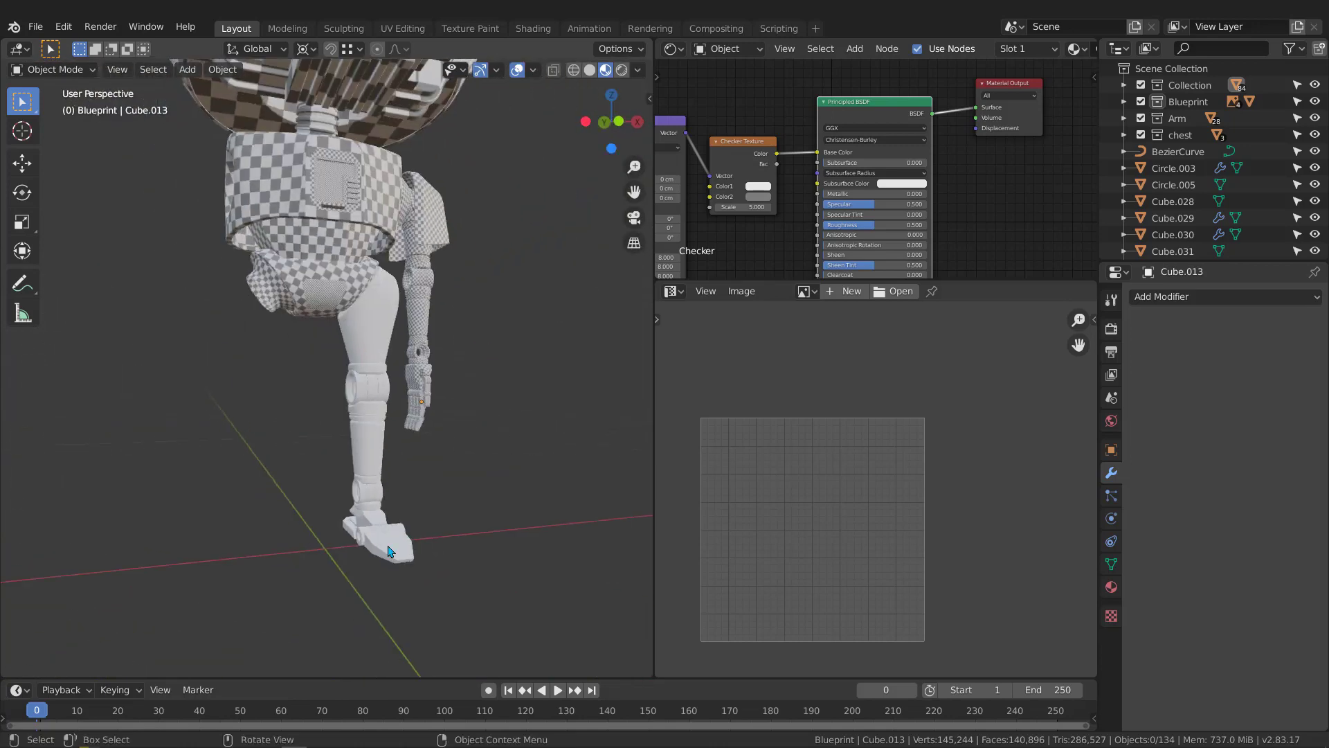
{"action": "mouse_move", "coordinate": [392, 302]}
{"action": "middle_mouse_down"}
{"action": "mouse_move", "coordinate": [282, 348]}
{"action": "mouse_move", "coordinate": [455, 362]}
{"action": "mouse_move", "coordinate": [328, 364]}
{"action": "mouse_move", "coordinate": [374, 301]}
{"action": "middle_mouse_up"}
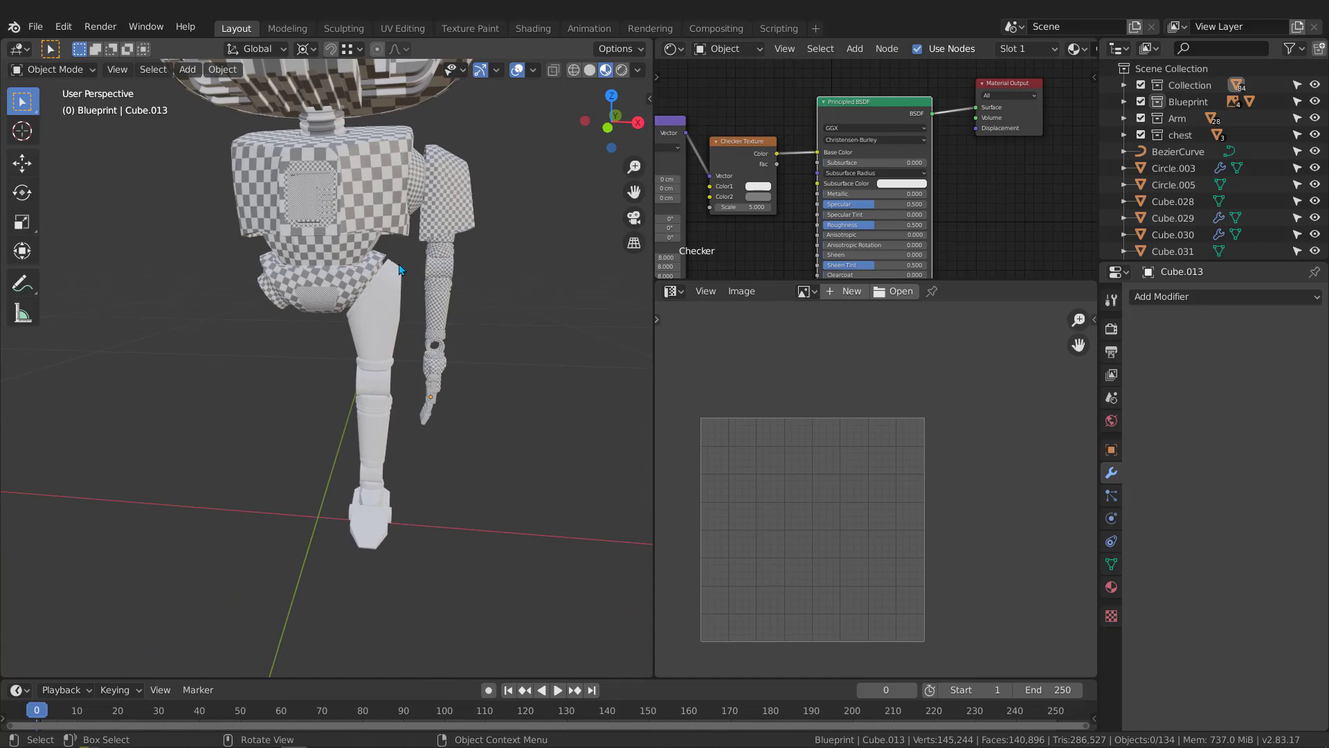
{"action": "middle_click_drag", "start_coordinate": [334, 274], "coordinate": [377, 270]}
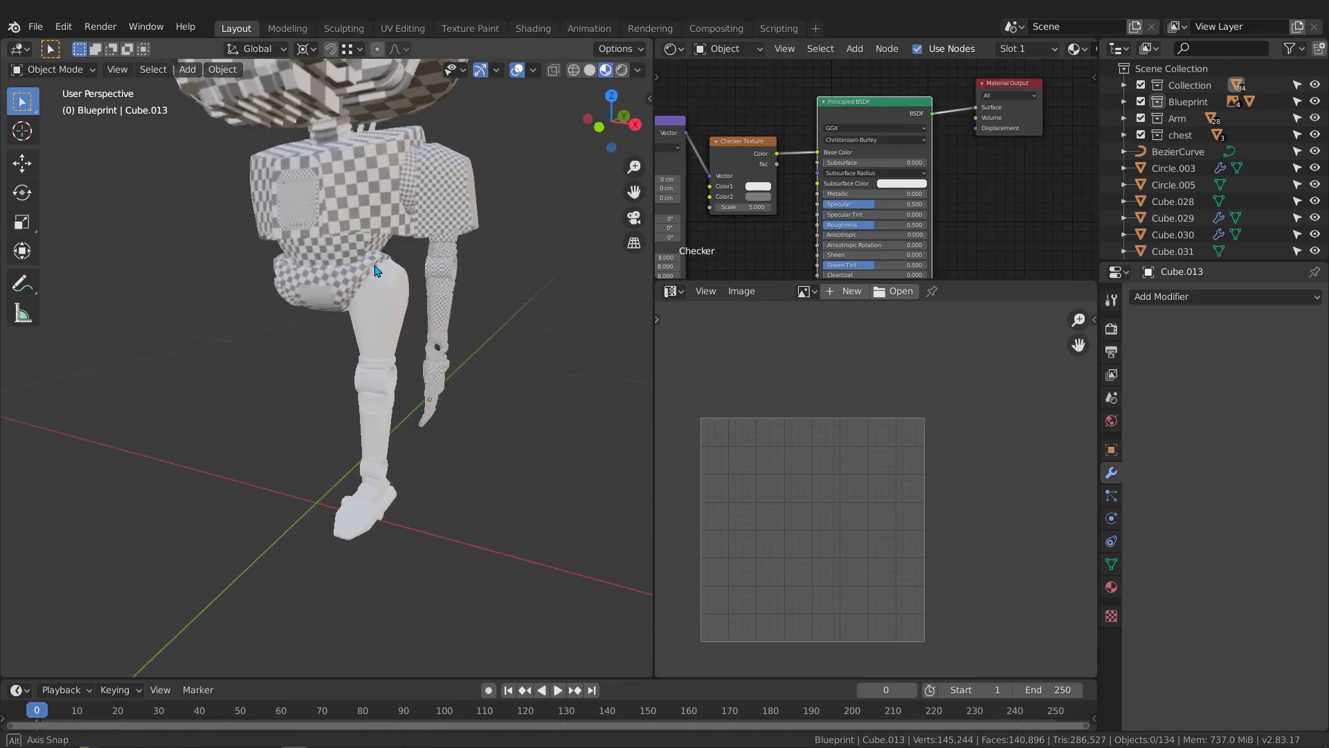
{"action": "middle_click_drag", "start_coordinate": [450, 335], "coordinate": [409, 426]}
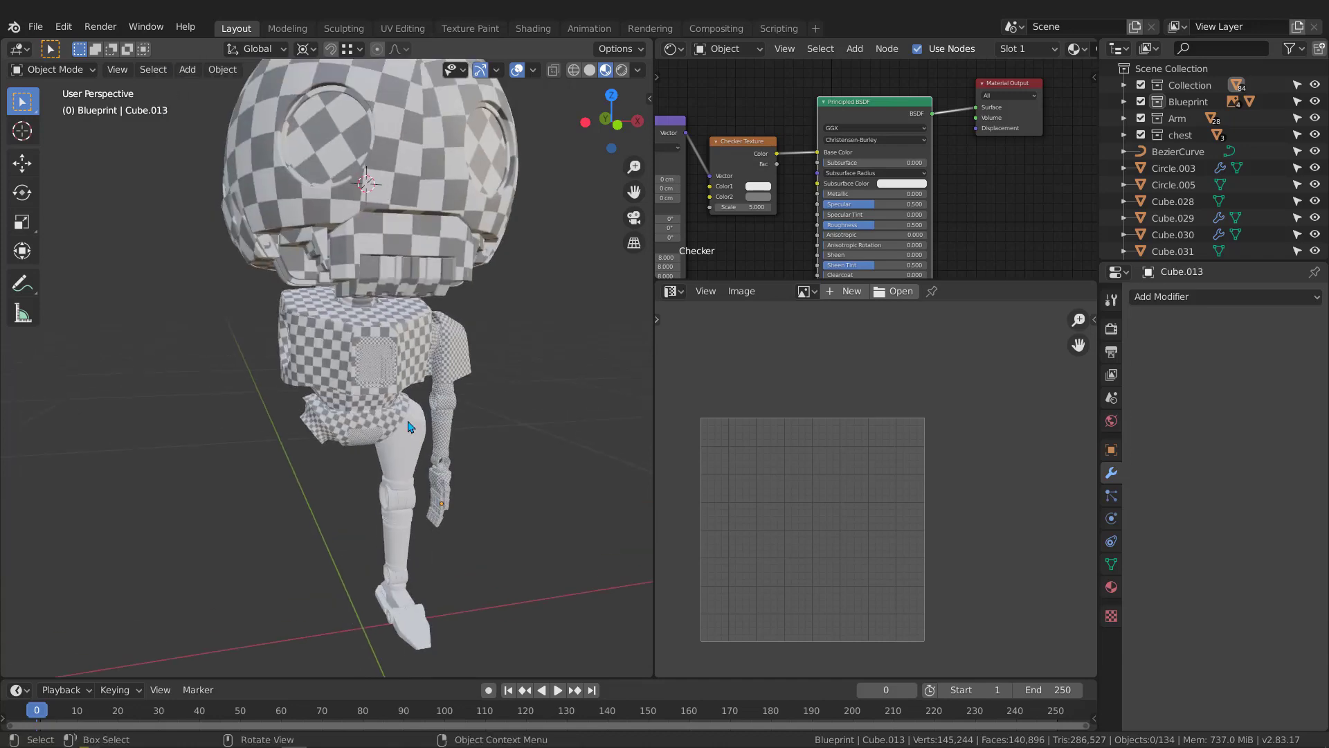